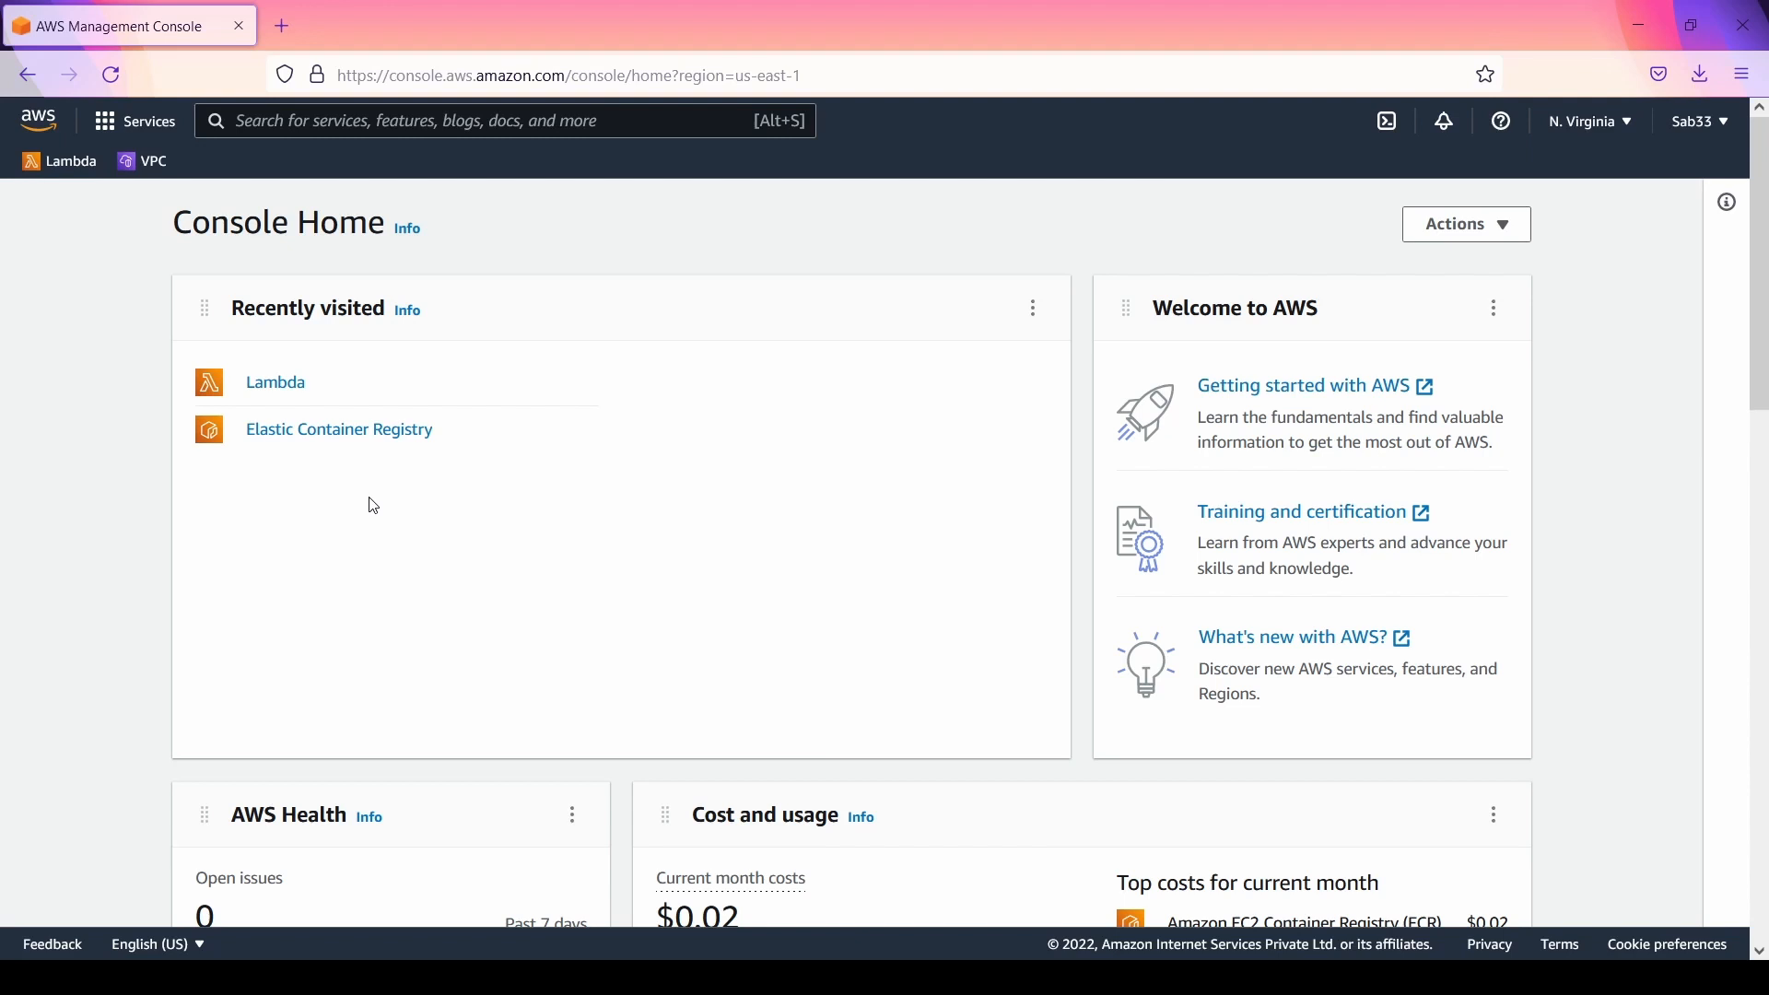
Step: Look over the Console Home widgets, including AWS Health, Cost and usage, Build a solution and Explore AWS
{"action": "scroll", "coordinate": [967, 501], "scroll_direction": "down", "scroll_amount": 12}
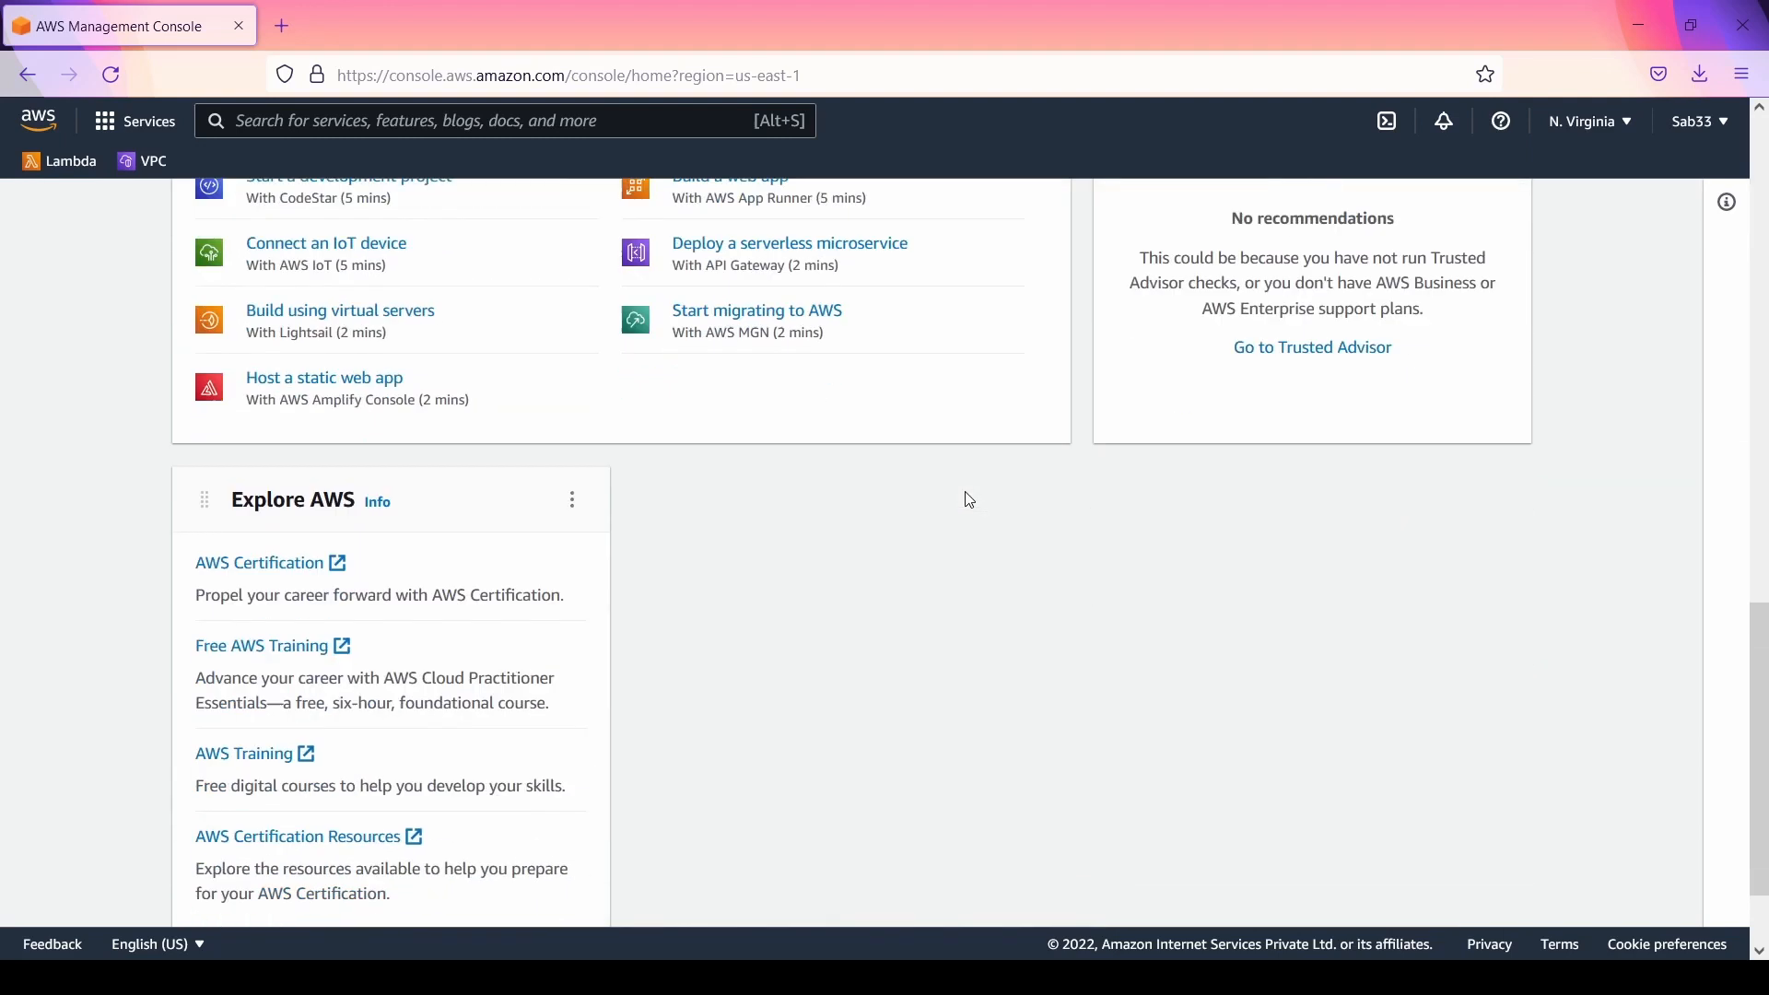
{"action": "scroll", "coordinate": [967, 498], "scroll_direction": "up", "scroll_amount": 10}
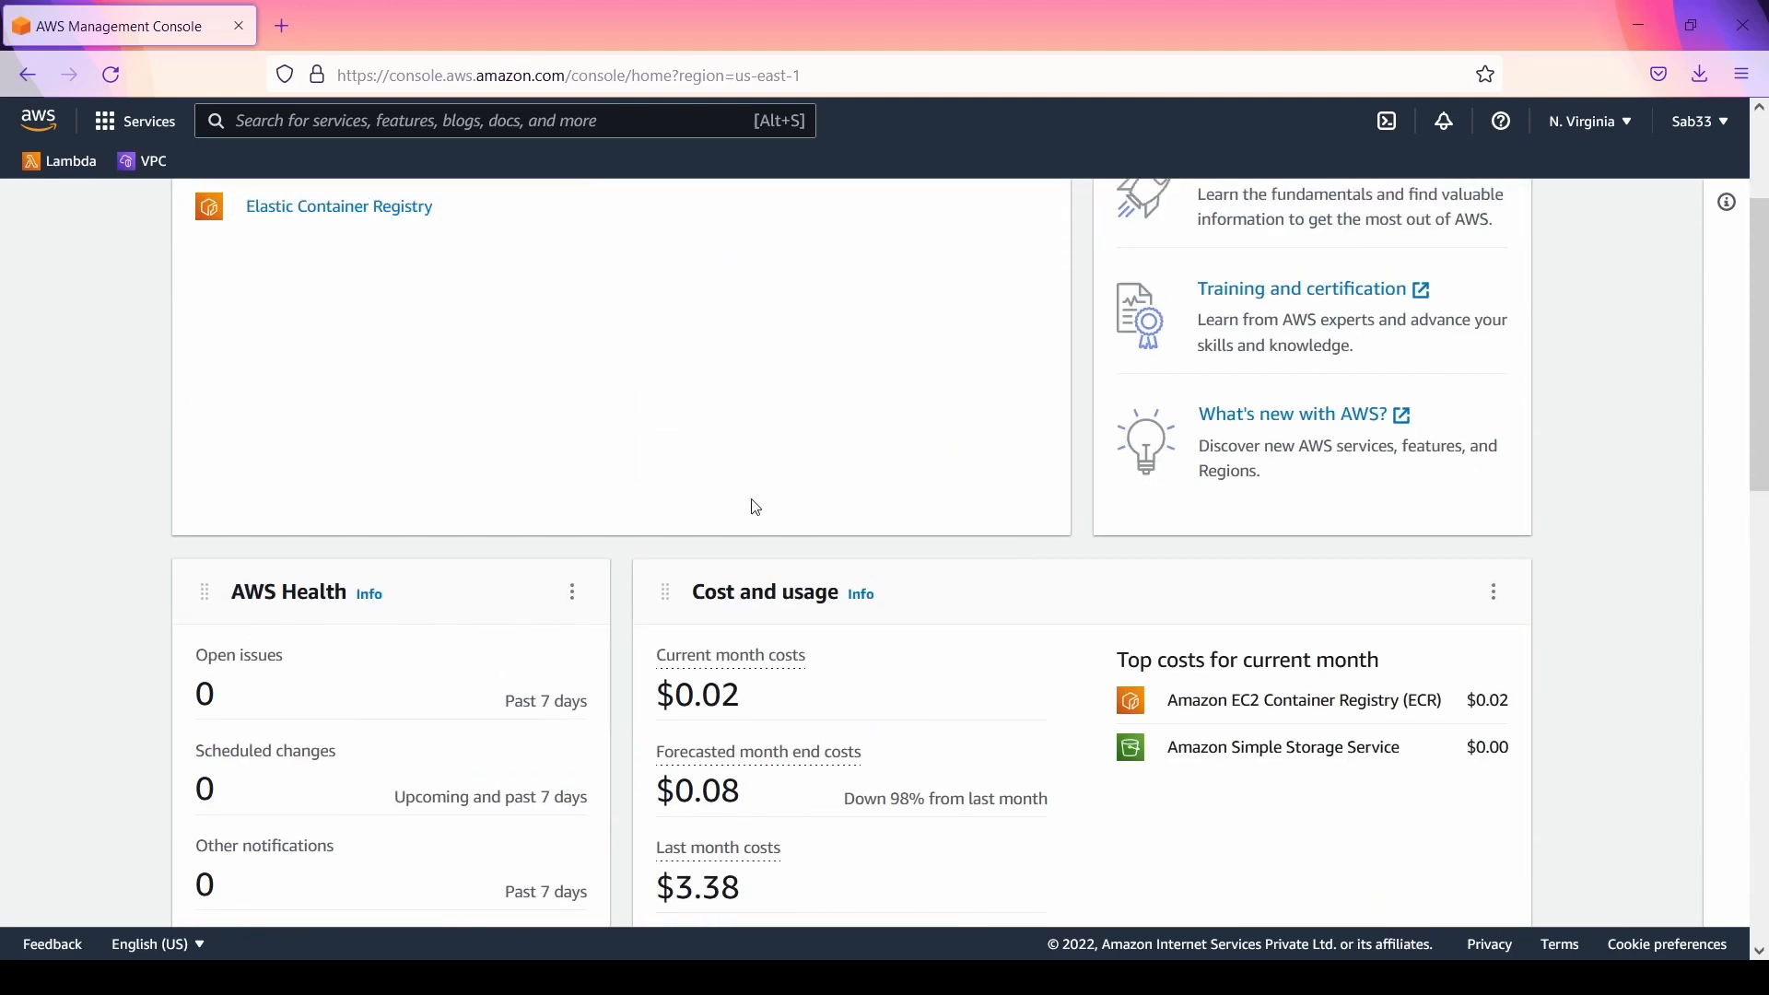
{"action": "scroll", "coordinate": [903, 481], "scroll_direction": "up", "scroll_amount": 3}
{"action": "scroll", "coordinate": [904, 481], "scroll_direction": "down", "scroll_amount": 6}
{"action": "scroll", "coordinate": [909, 480], "scroll_direction": "up", "scroll_amount": 4}
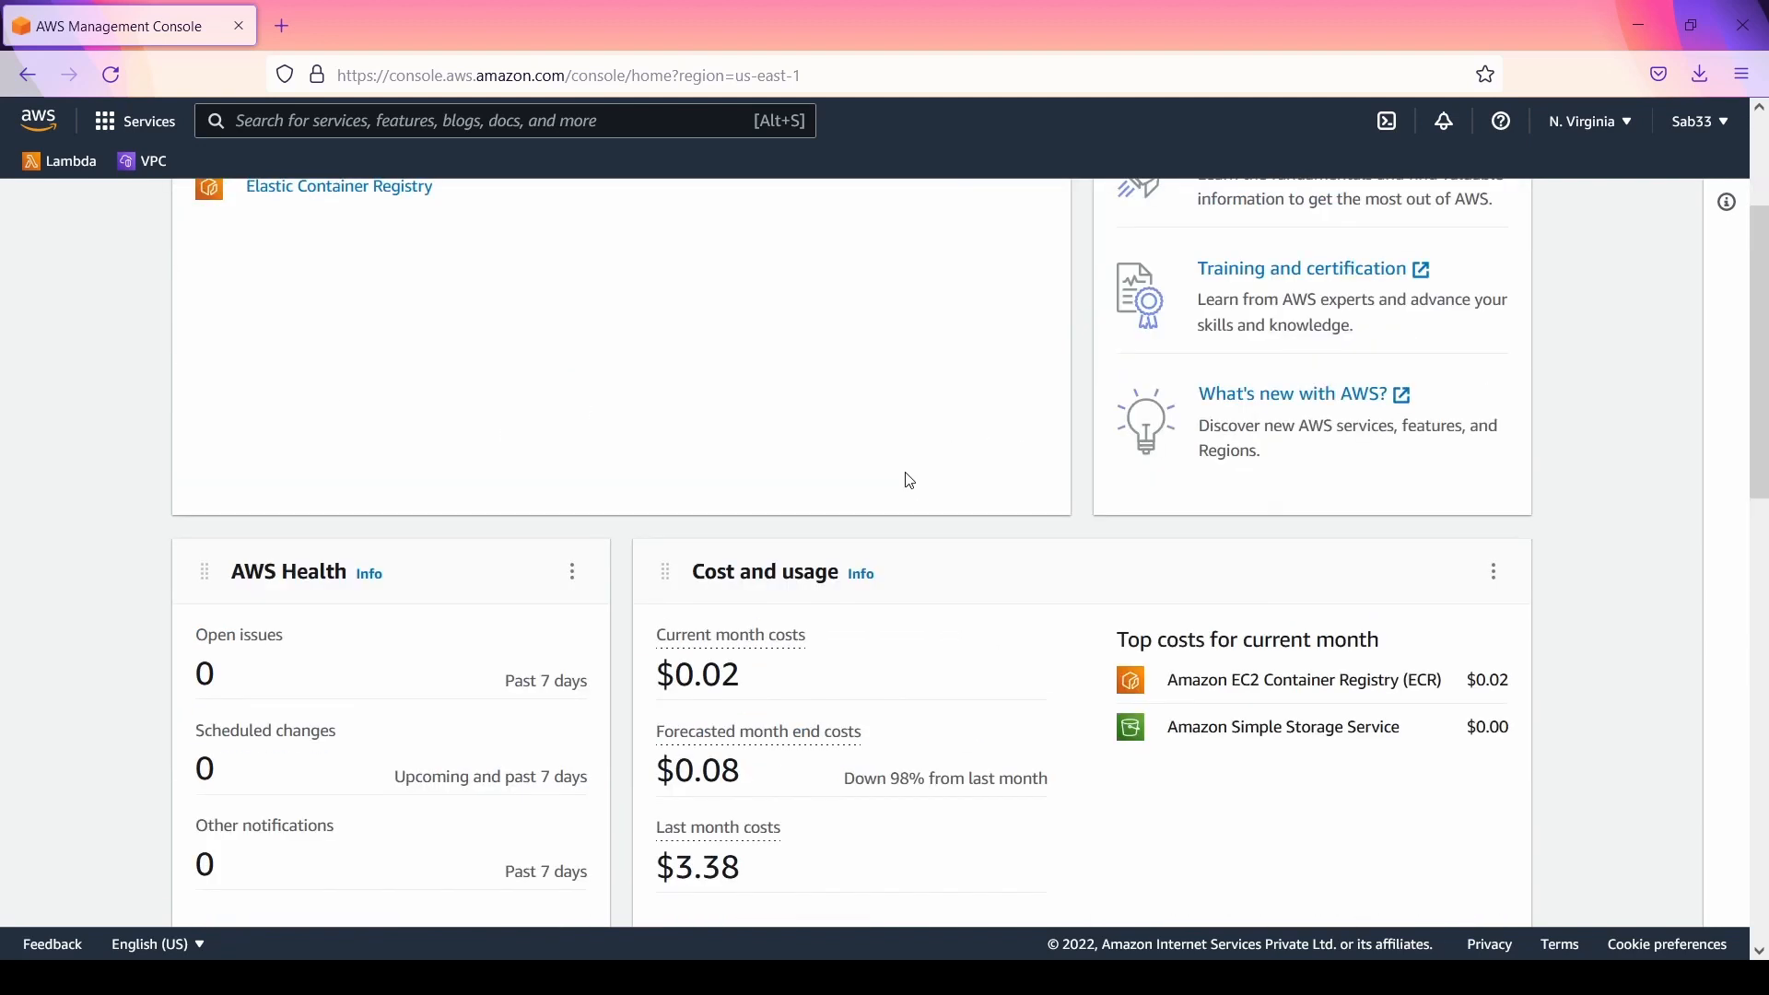
{"action": "scroll", "coordinate": [910, 480], "scroll_direction": "up", "scroll_amount": 3}
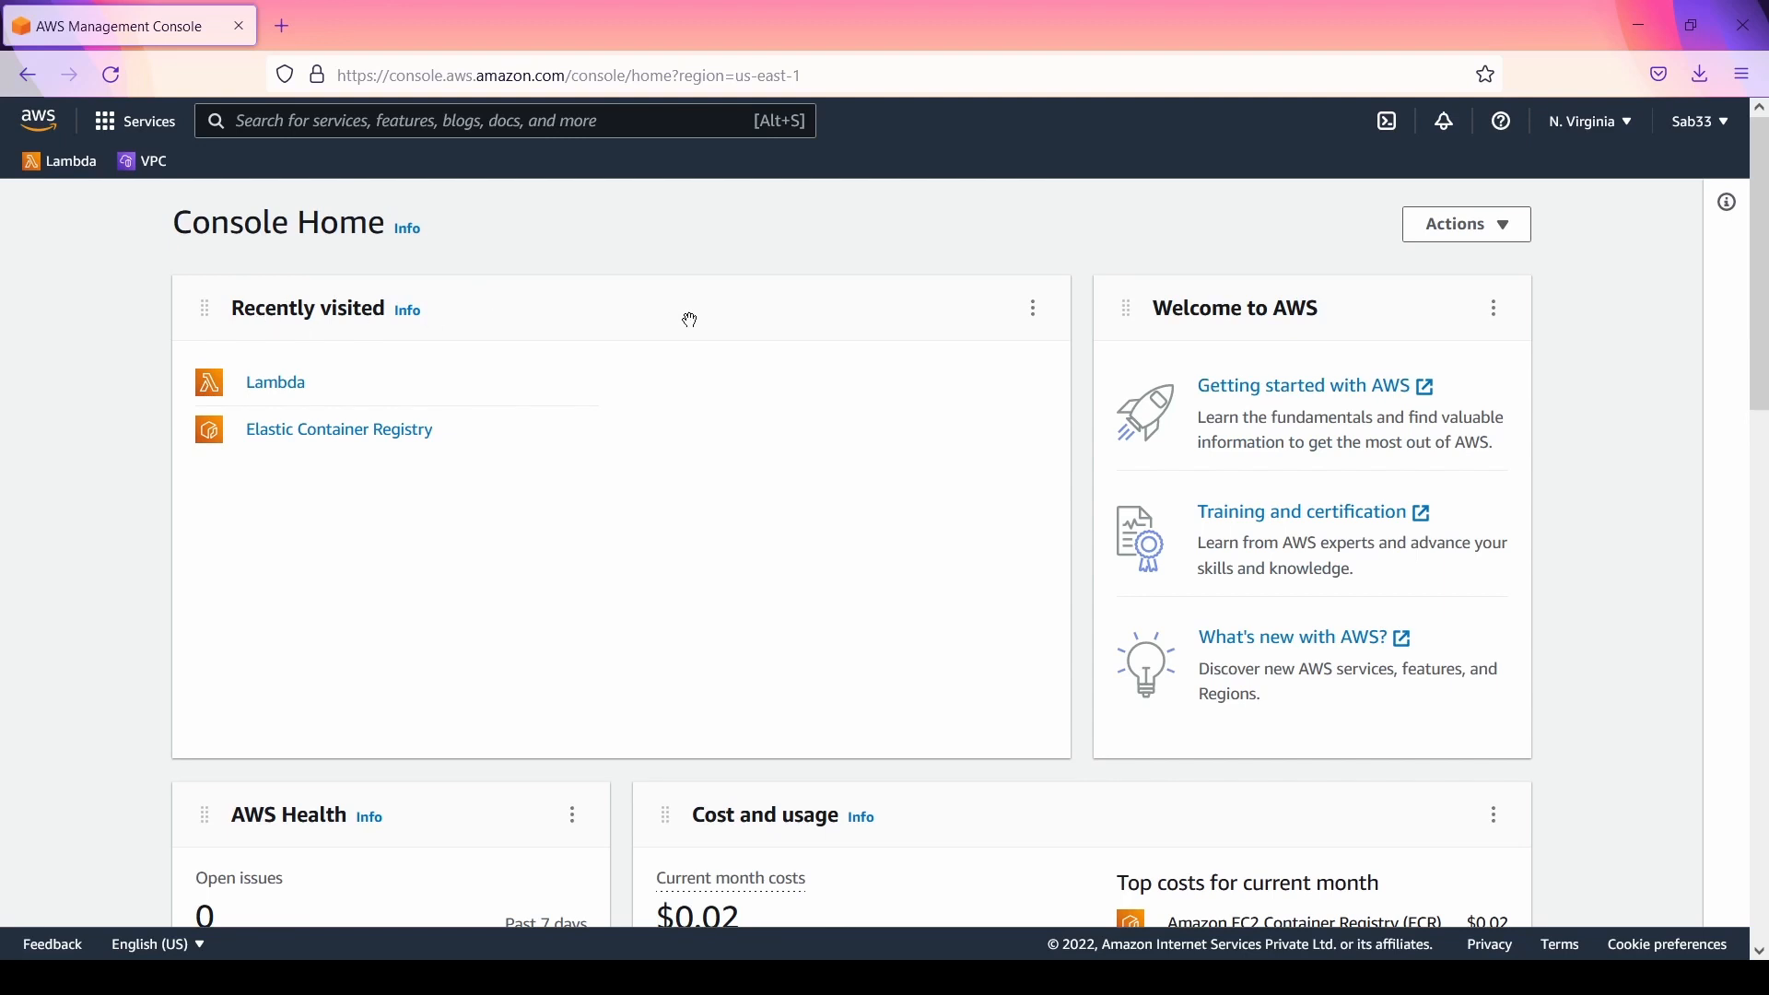
{"action": "scroll", "coordinate": [690, 320], "scroll_direction": "down", "scroll_amount": 4}
{"action": "scroll", "coordinate": [695, 327], "scroll_direction": "up", "scroll_amount": 4}
{"action": "scroll", "coordinate": [1248, 485], "scroll_direction": "down", "scroll_amount": 5}
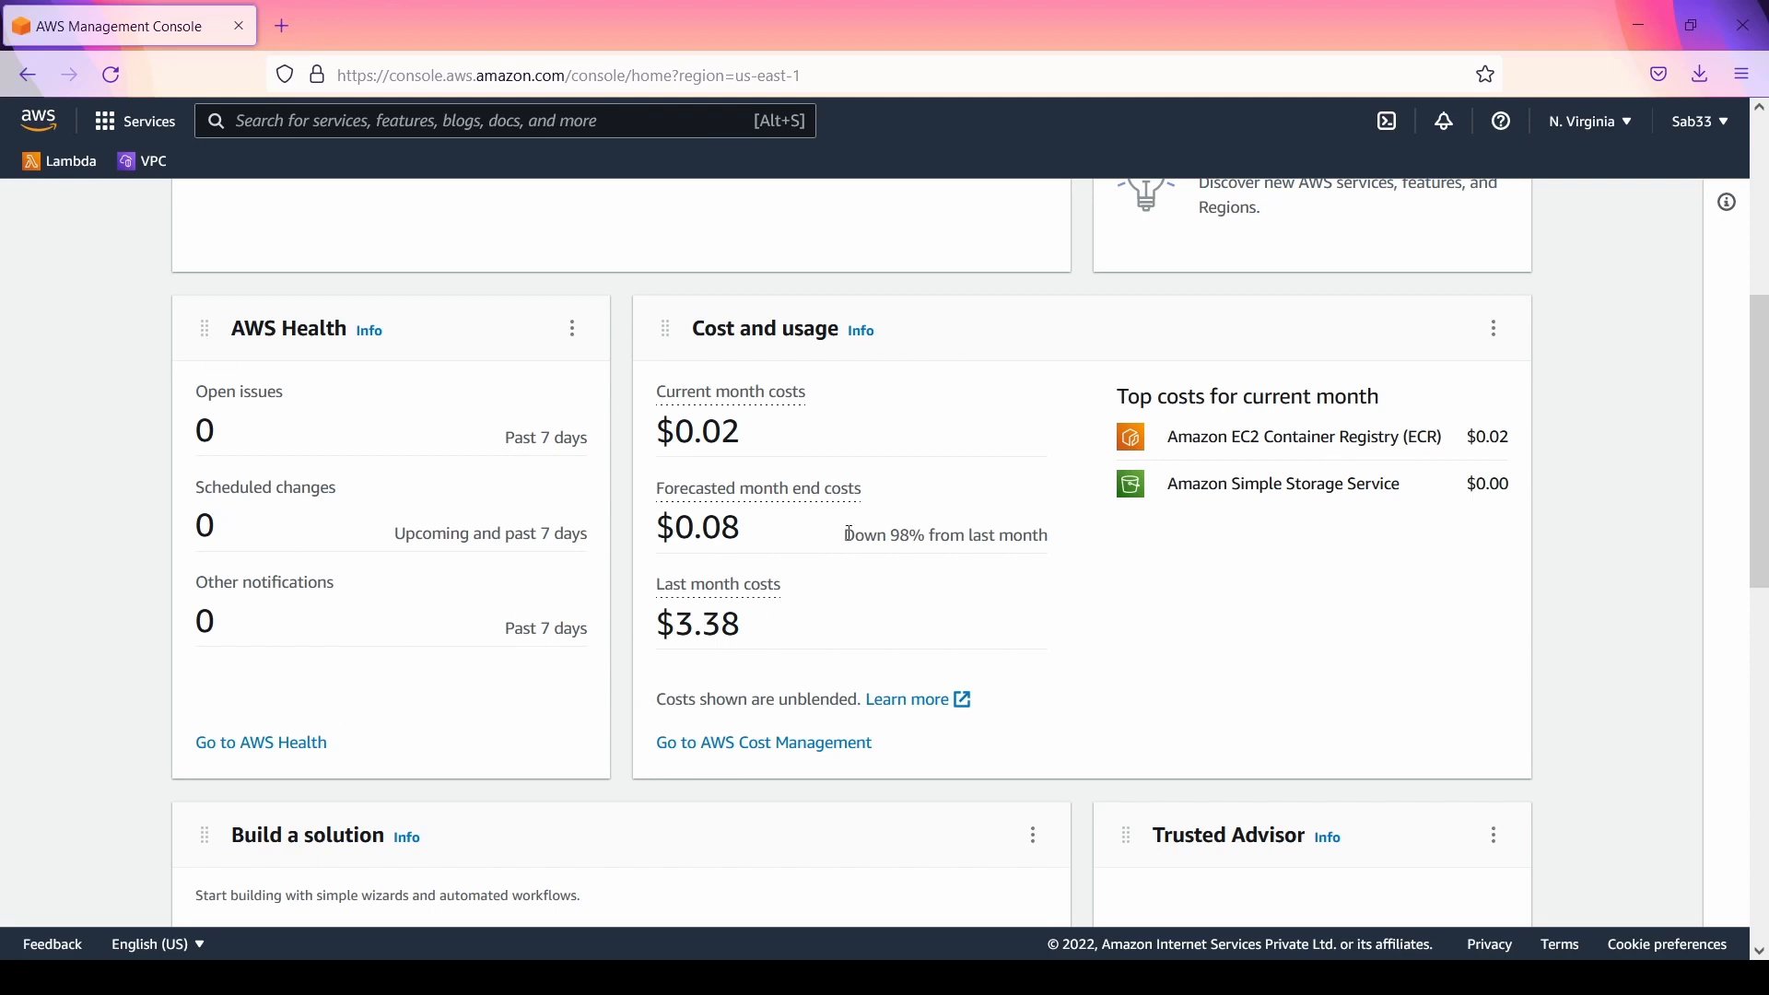
{"action": "scroll", "coordinate": [854, 537], "scroll_direction": "down", "scroll_amount": 6}
{"action": "scroll", "coordinate": [855, 537], "scroll_direction": "up", "scroll_amount": 10}
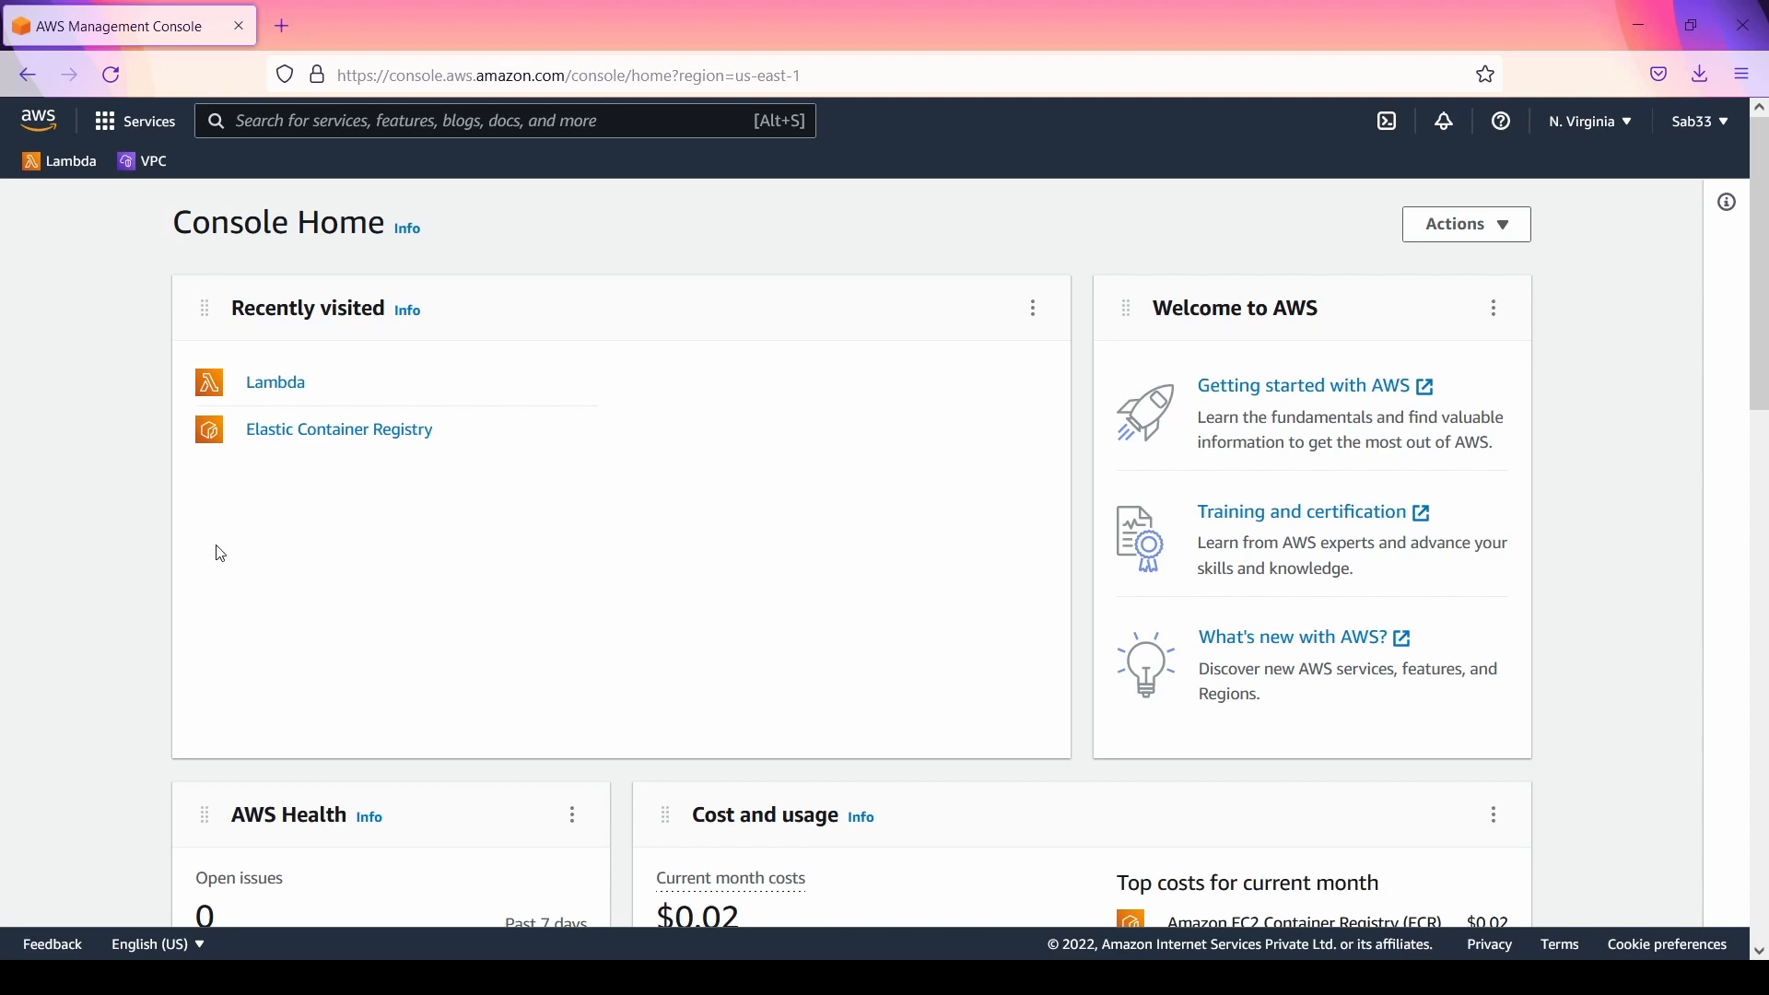
Step: Search the AWS services for Lambda and open the Lambda service
{"action": "left_click", "coordinate": [268, 115]}
{"action": "type", "text": "Lambd"}
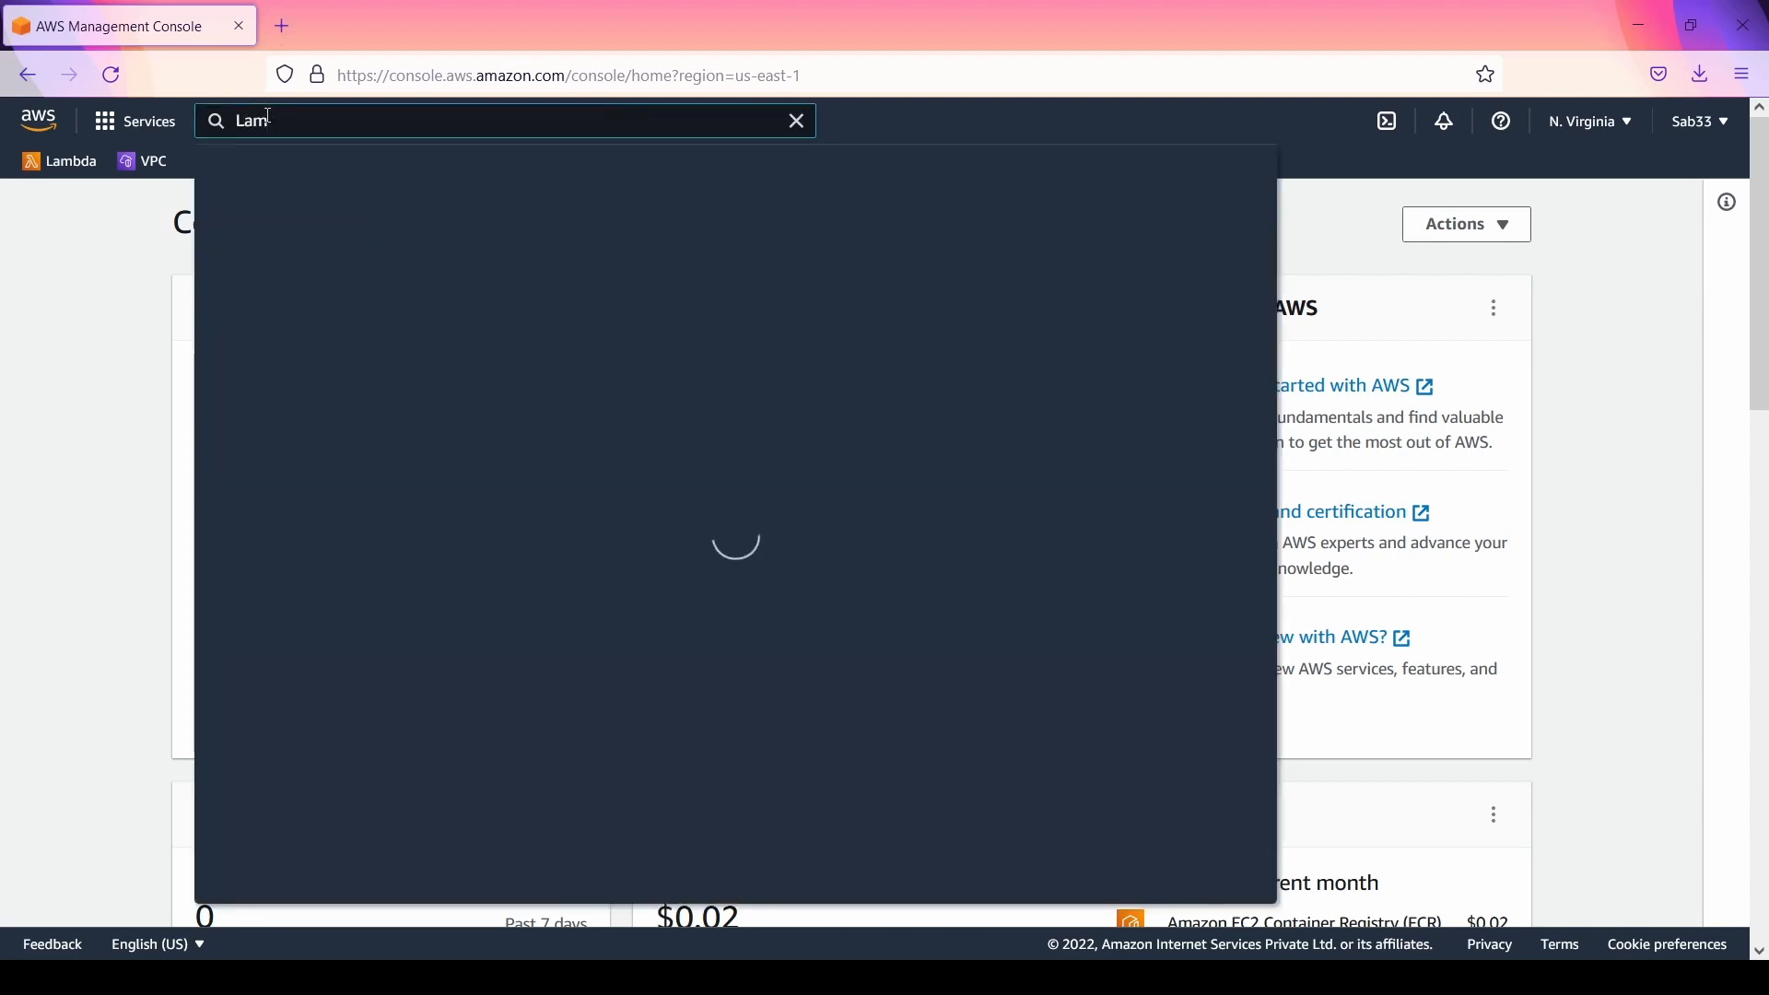
{"action": "type", "text": "a"}
{"action": "left_click", "coordinate": [591, 307]}
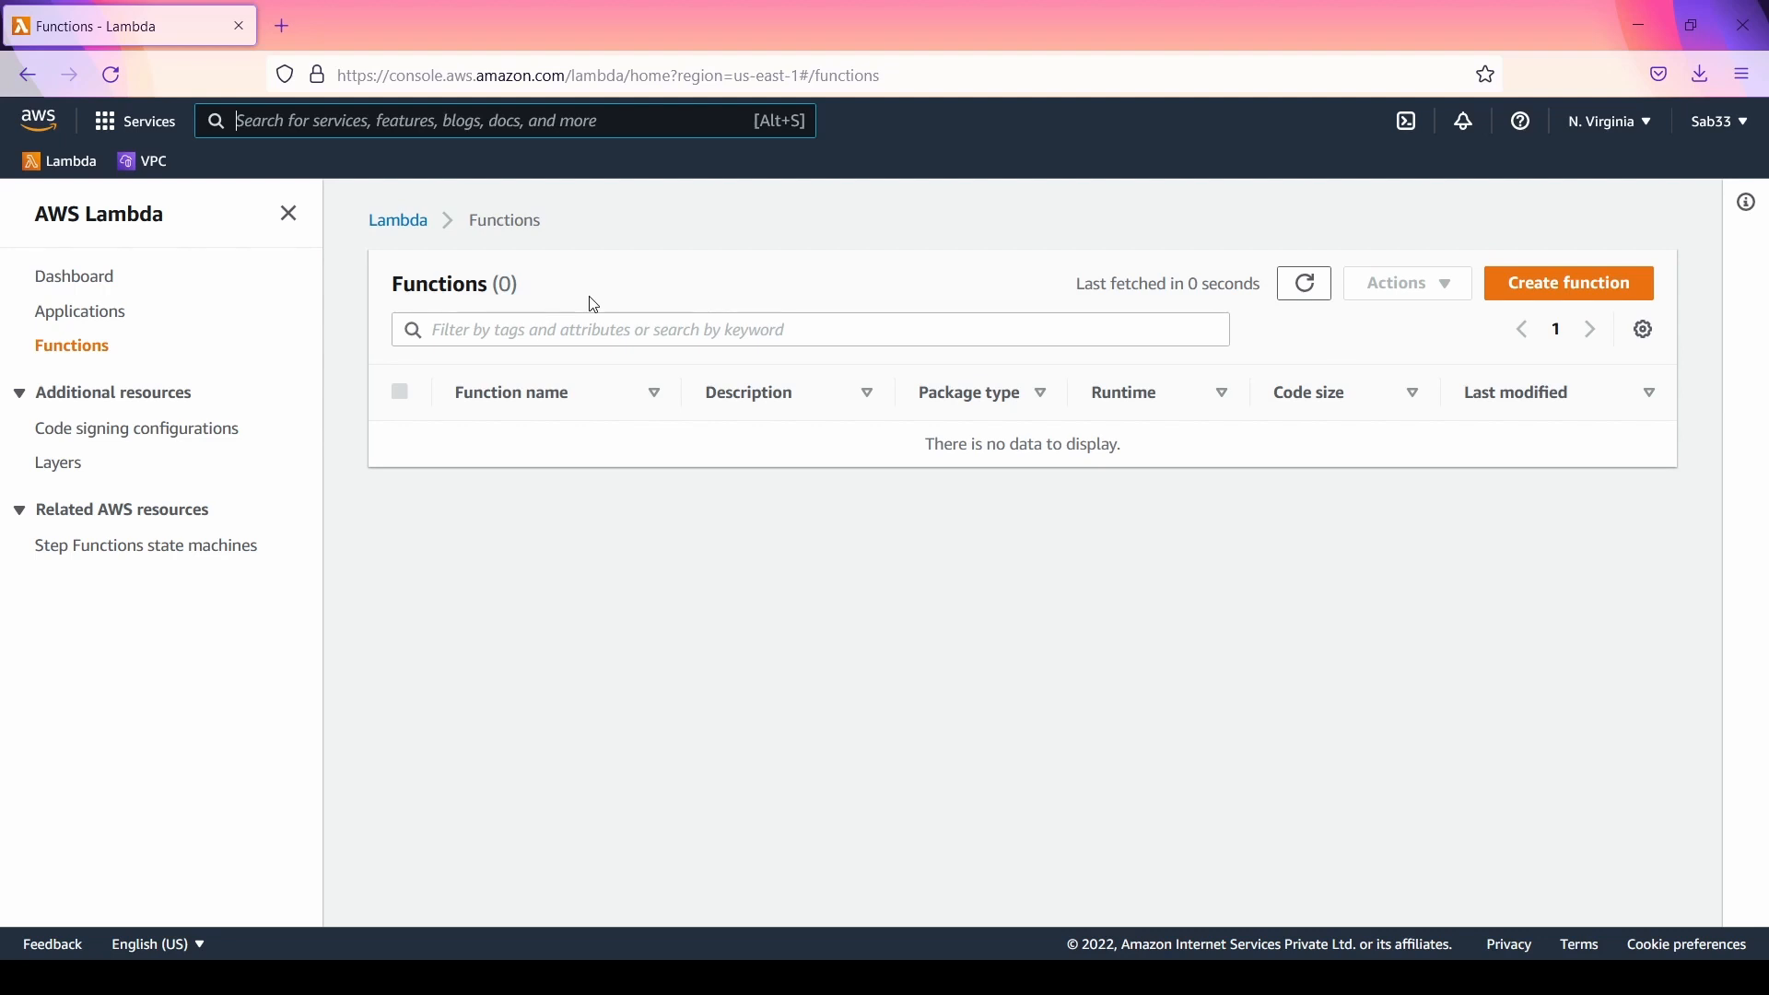
Step: View the Lambda dashboard and look through its regional resources and account-level metrics
{"action": "left_click", "coordinate": [75, 277]}
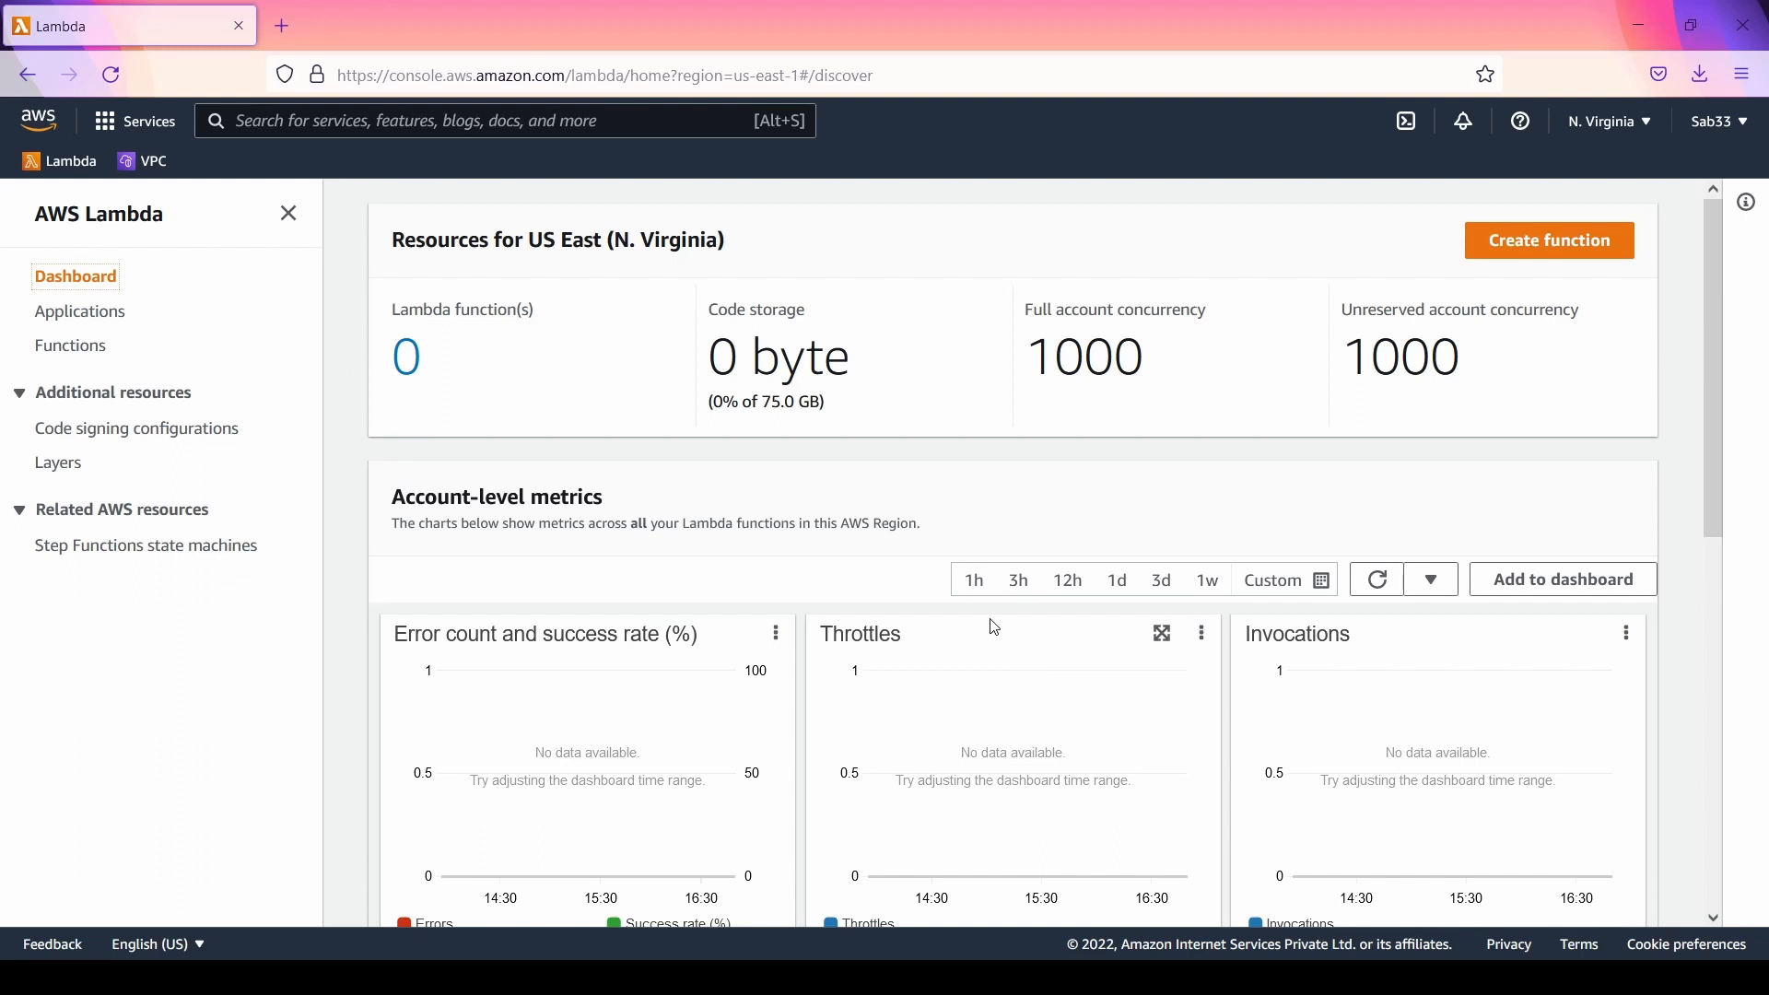
{"action": "scroll", "coordinate": [1060, 650], "scroll_direction": "down", "scroll_amount": 5}
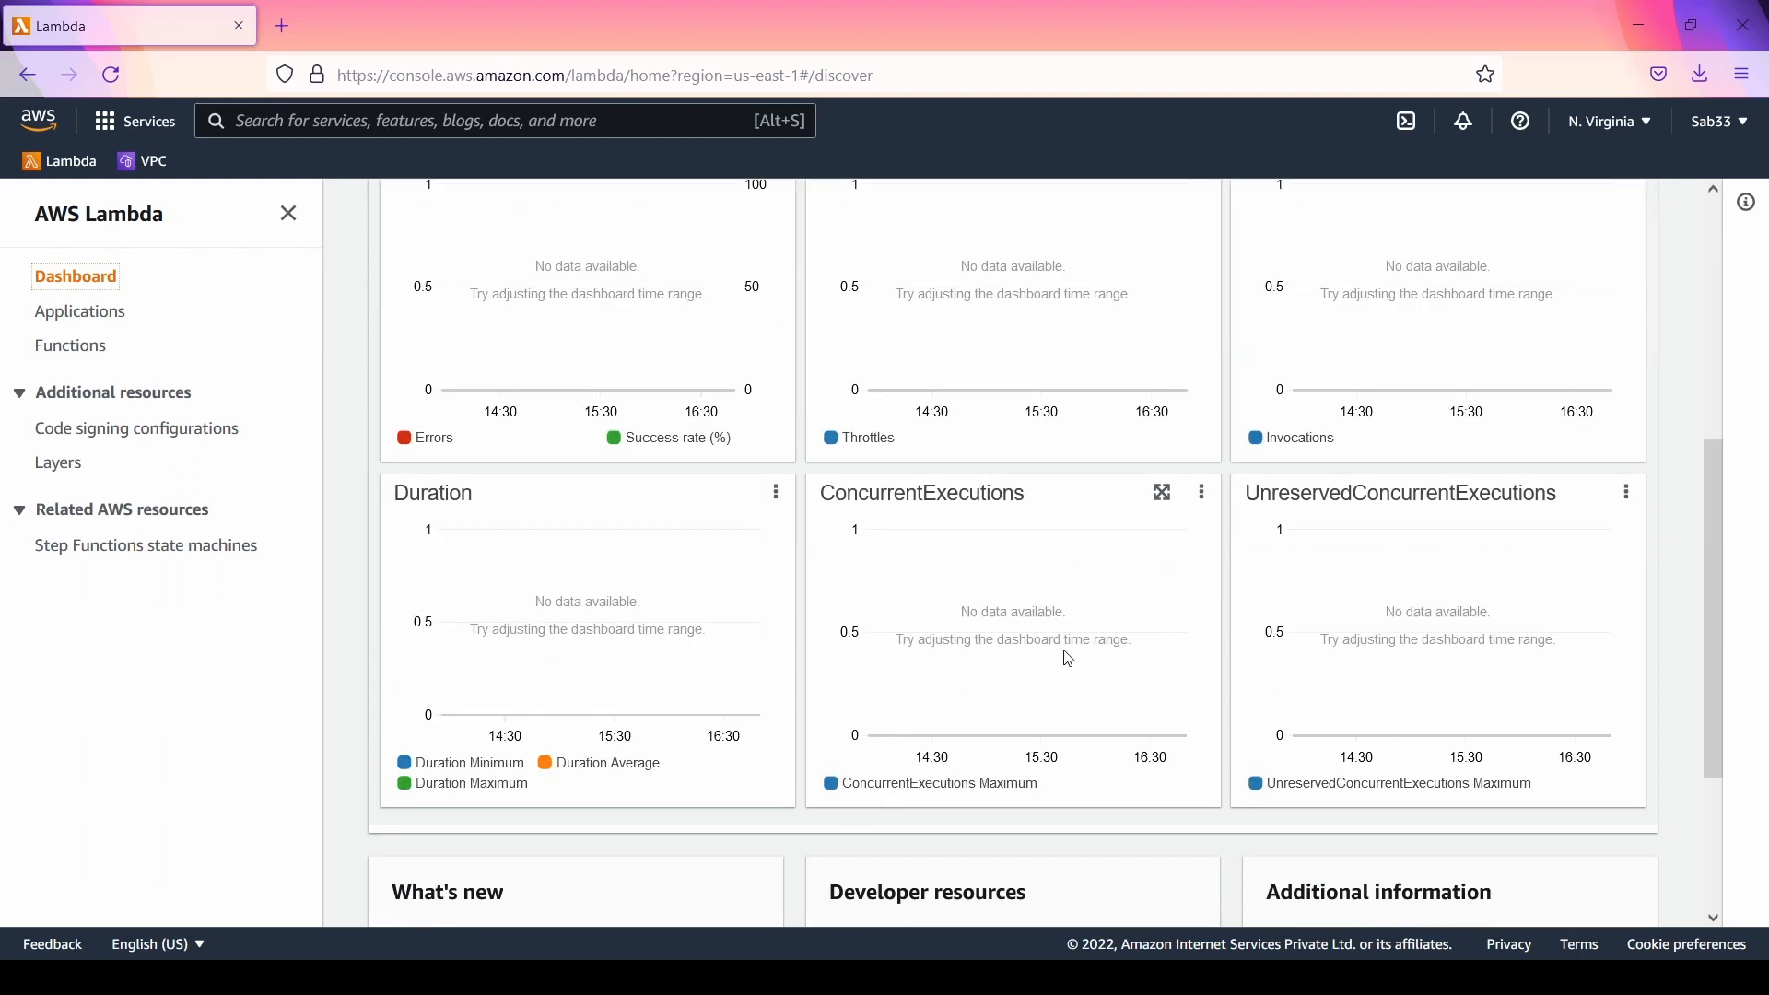
{"action": "scroll", "coordinate": [1065, 652], "scroll_direction": "down", "scroll_amount": 3}
{"action": "scroll", "coordinate": [1064, 649], "scroll_direction": "up", "scroll_amount": 8}
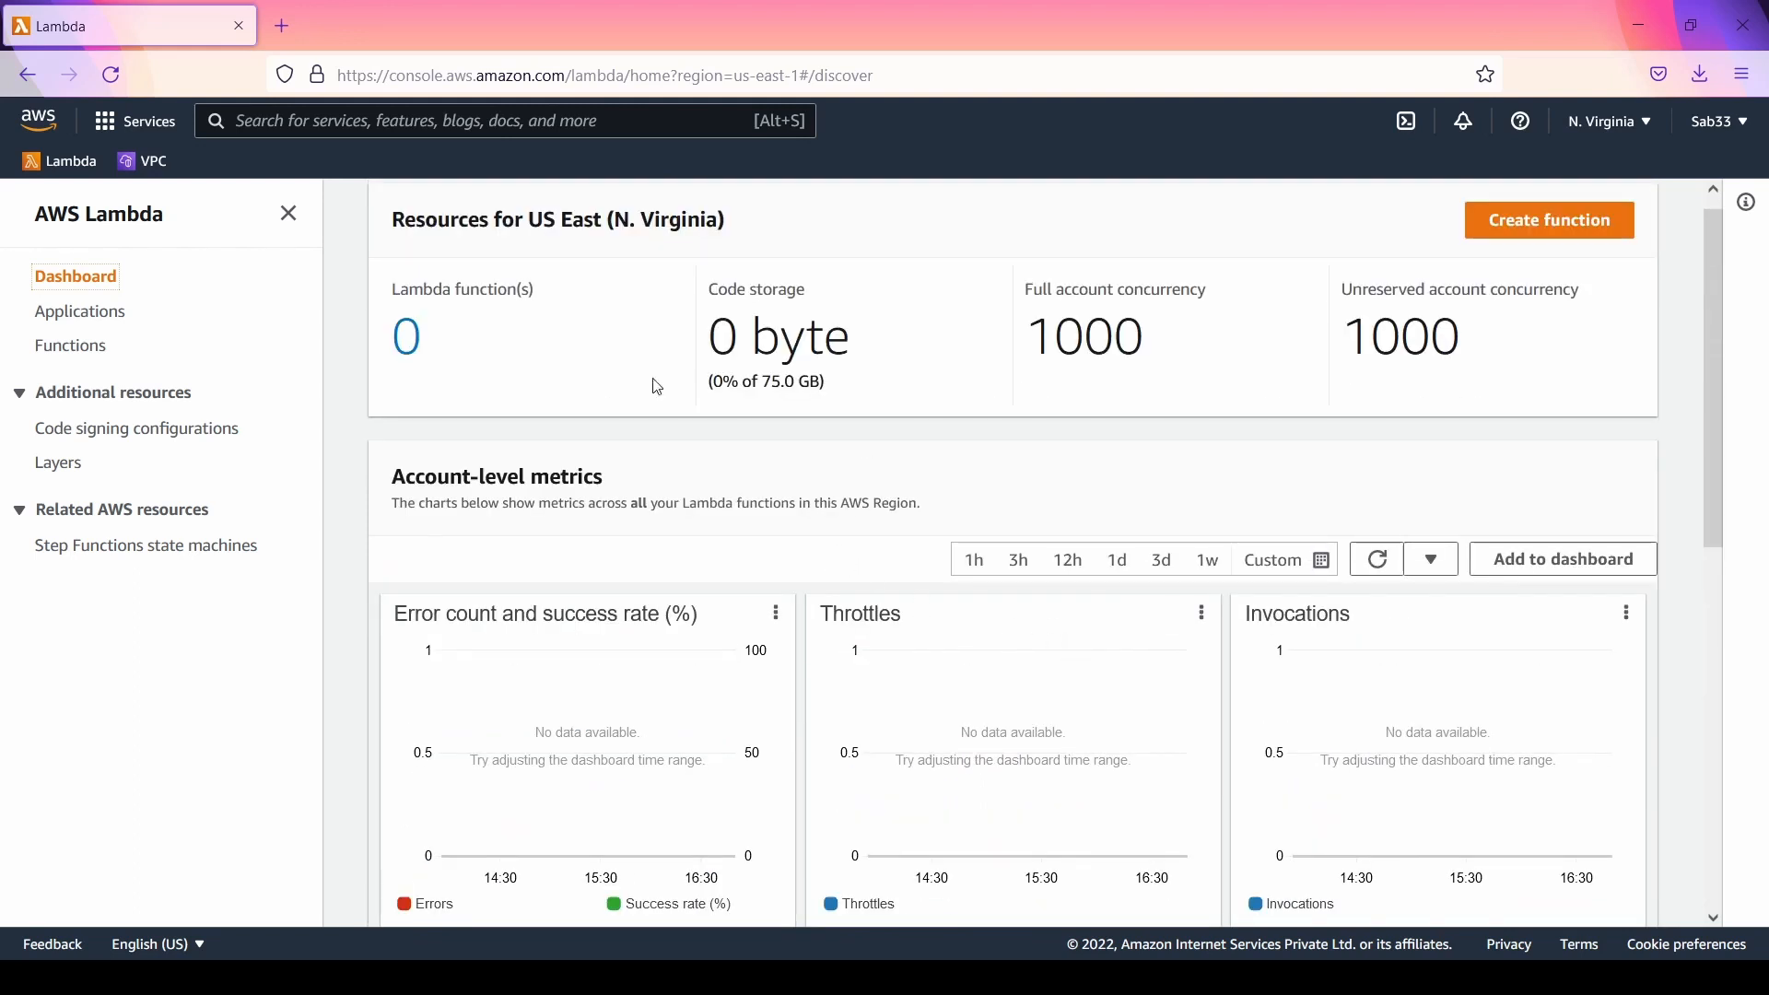
Step: View the Lambda Applications, Functions and Step Functions state machines pages one after another
{"action": "left_click", "coordinate": [92, 326]}
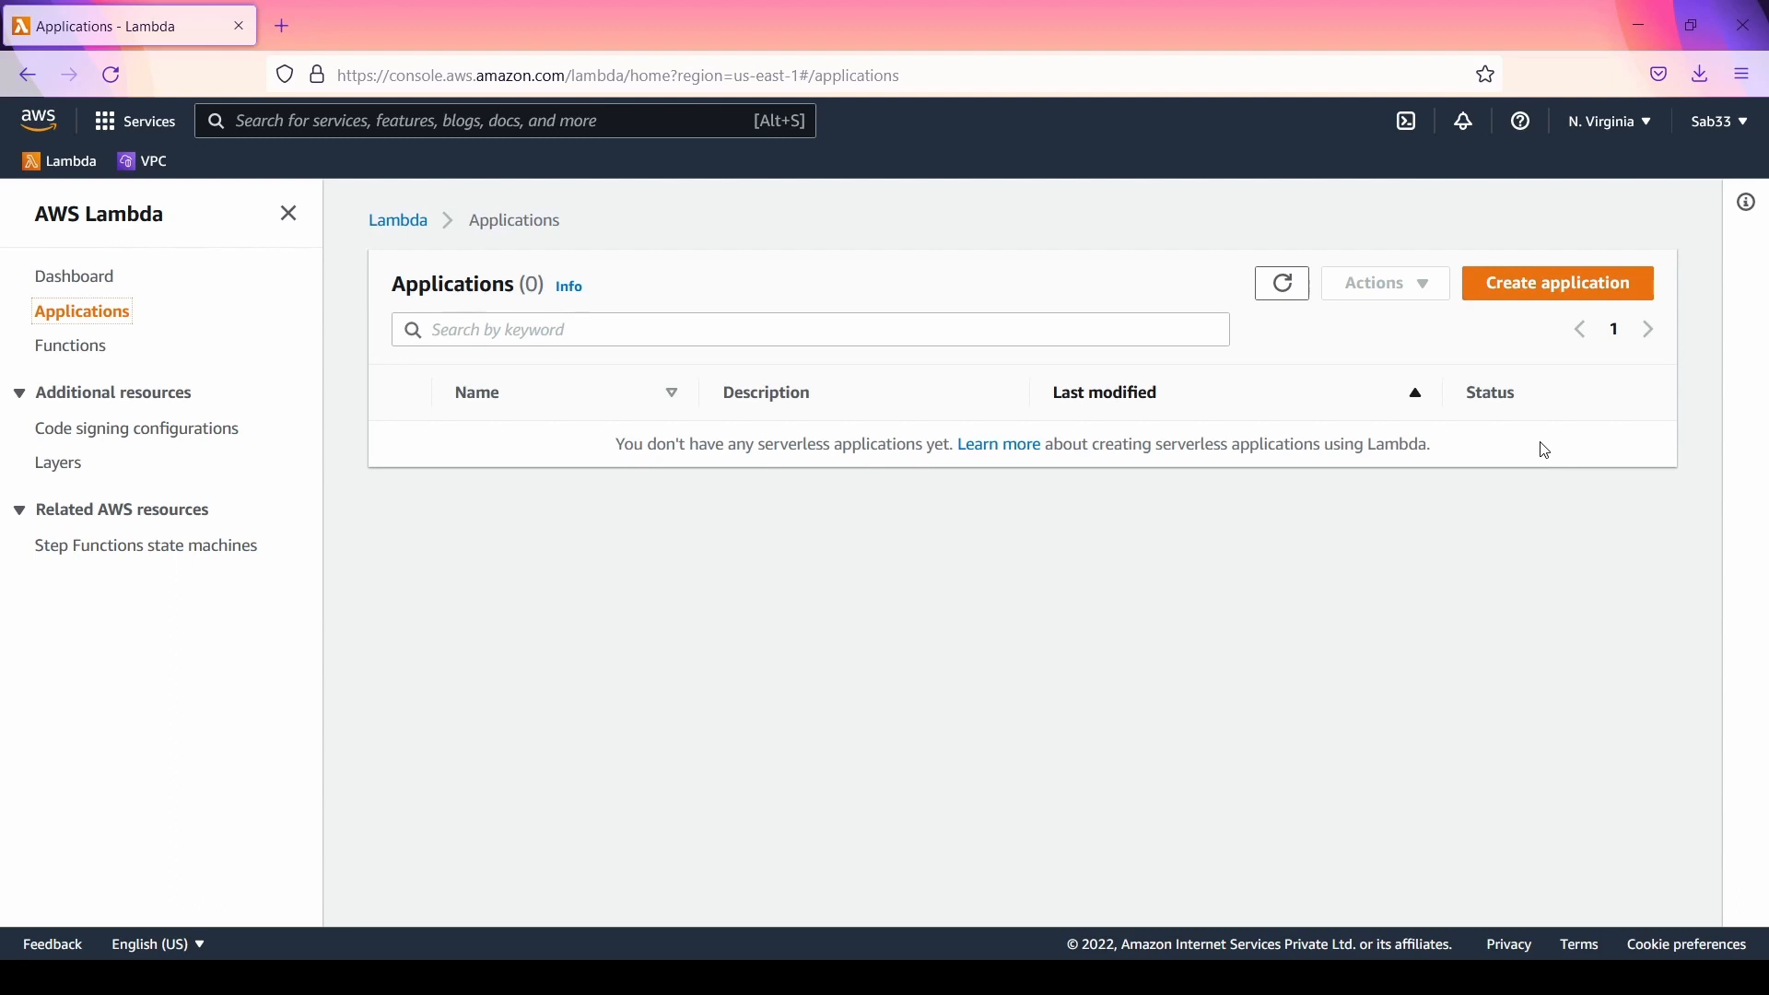
{"action": "left_click", "coordinate": [64, 351]}
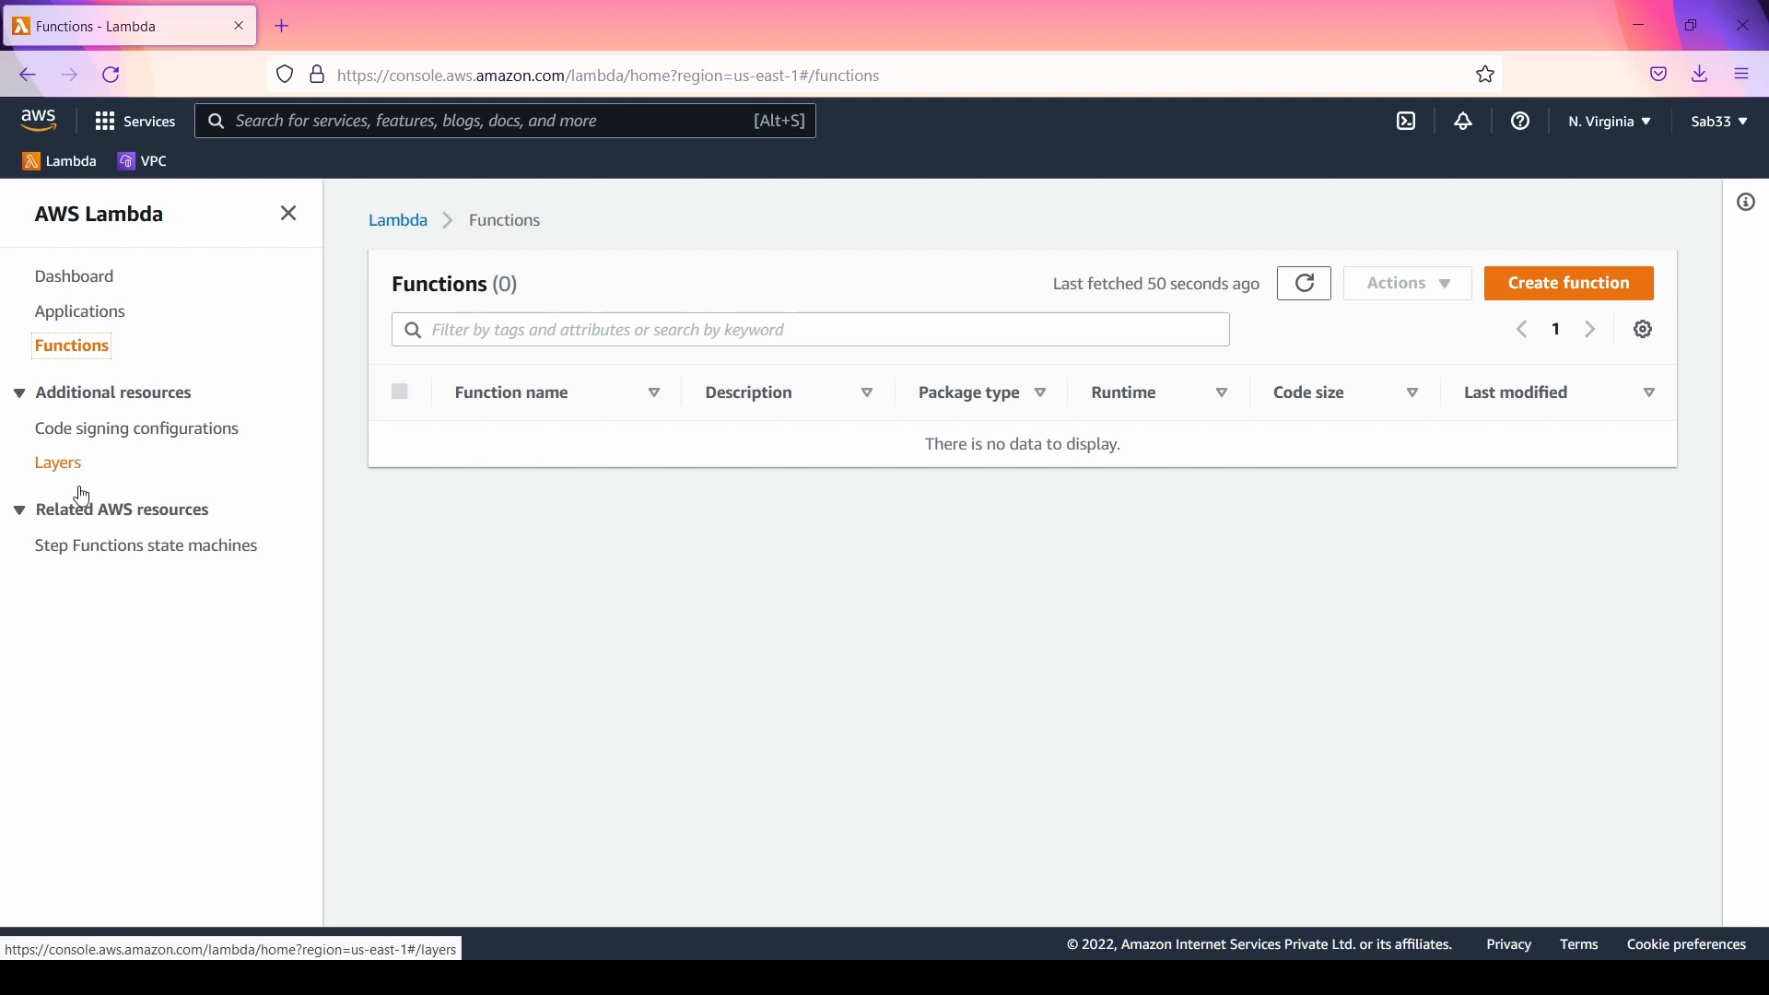
{"action": "left_click", "coordinate": [164, 553]}
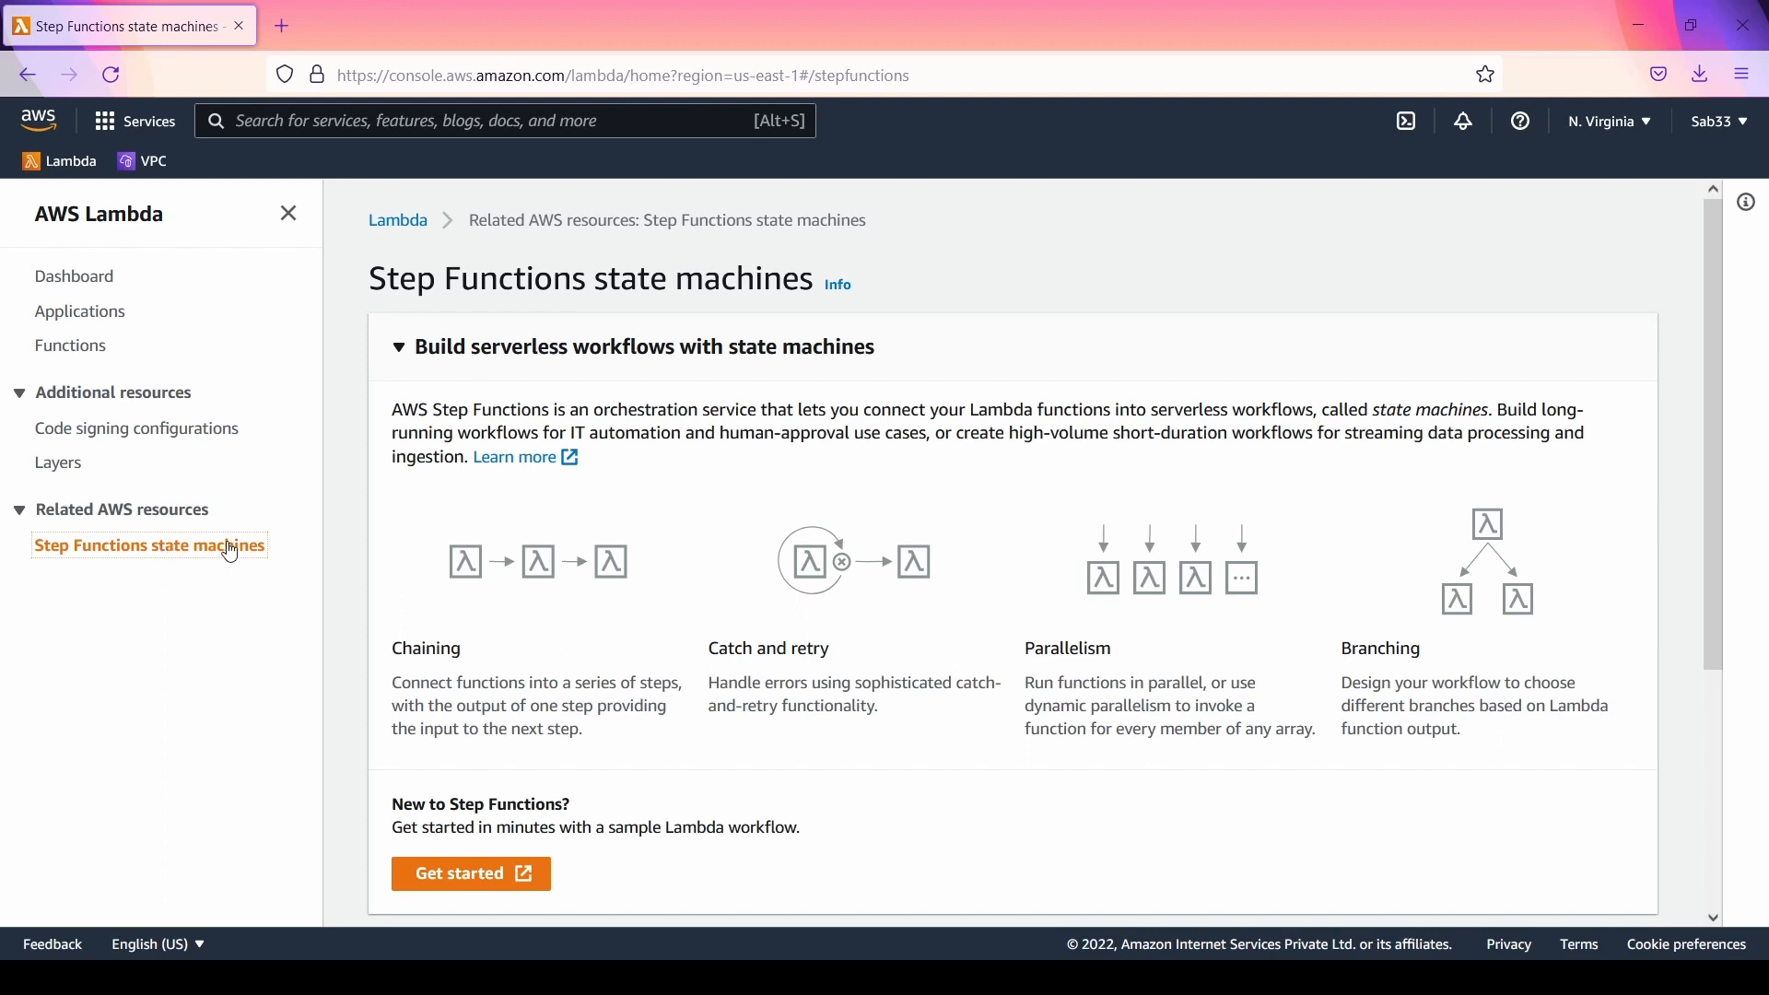
Step: Return to the Lambda Functions list and start creating a new function
{"action": "left_click", "coordinate": [69, 349]}
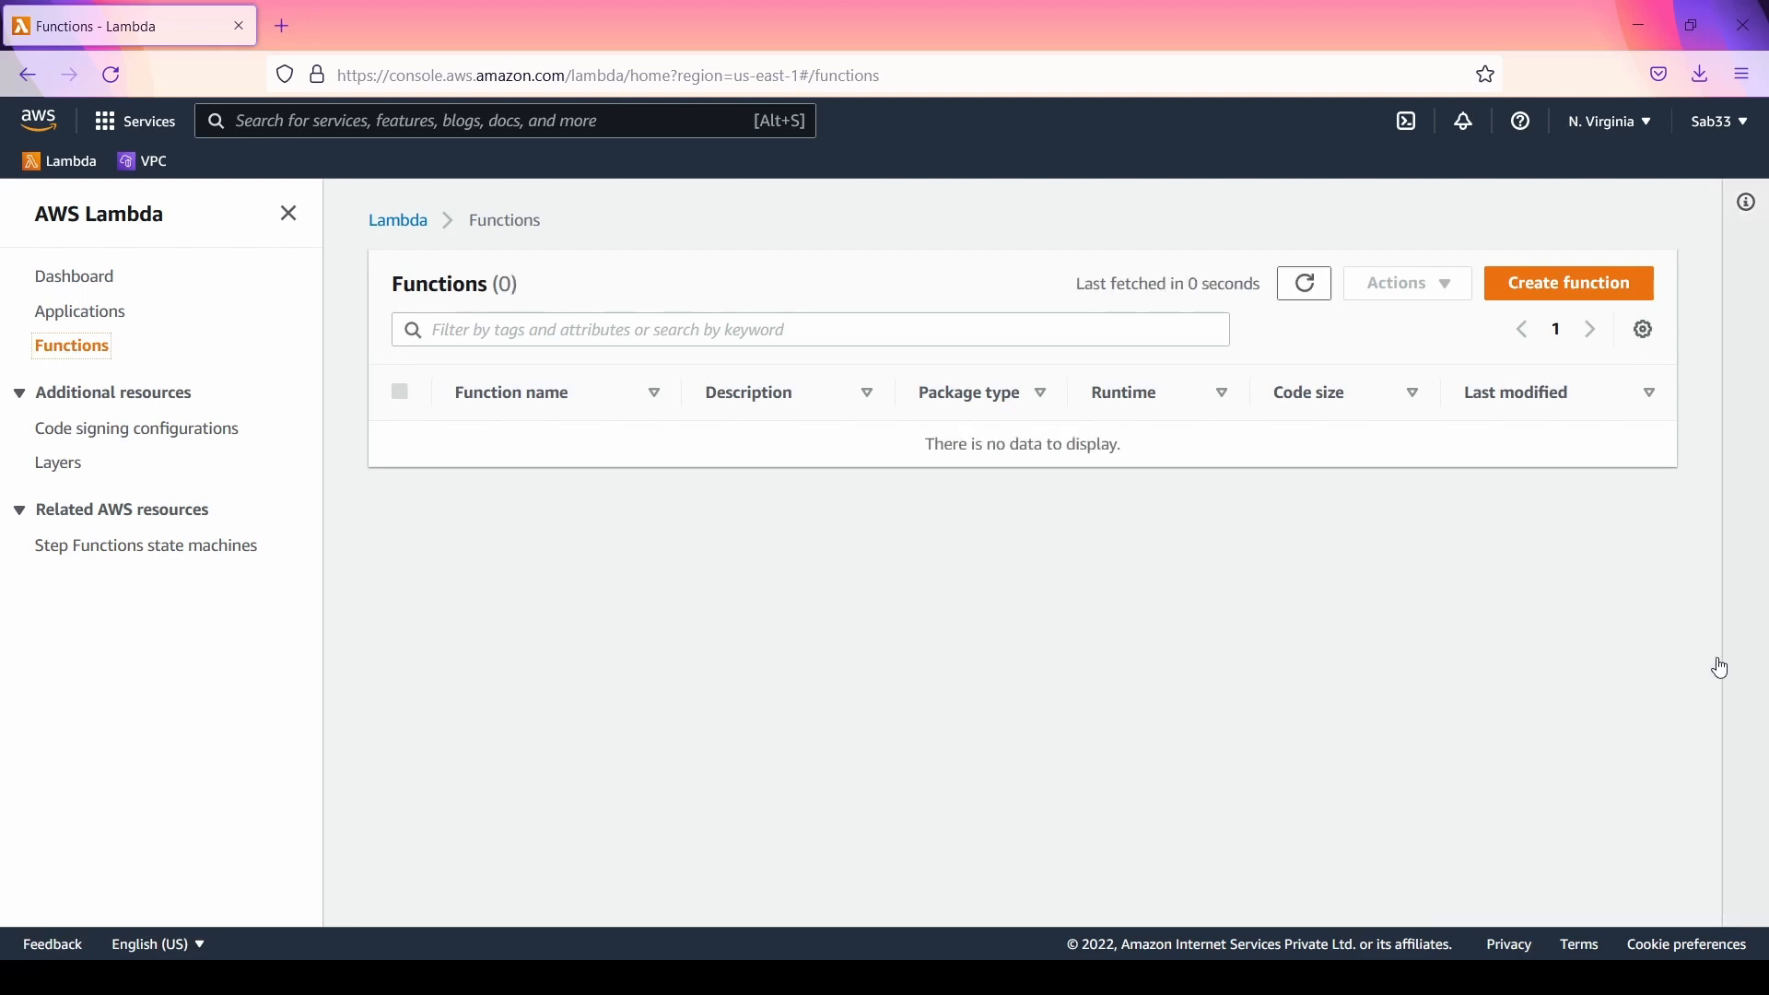
{"action": "left_click", "coordinate": [1626, 281]}
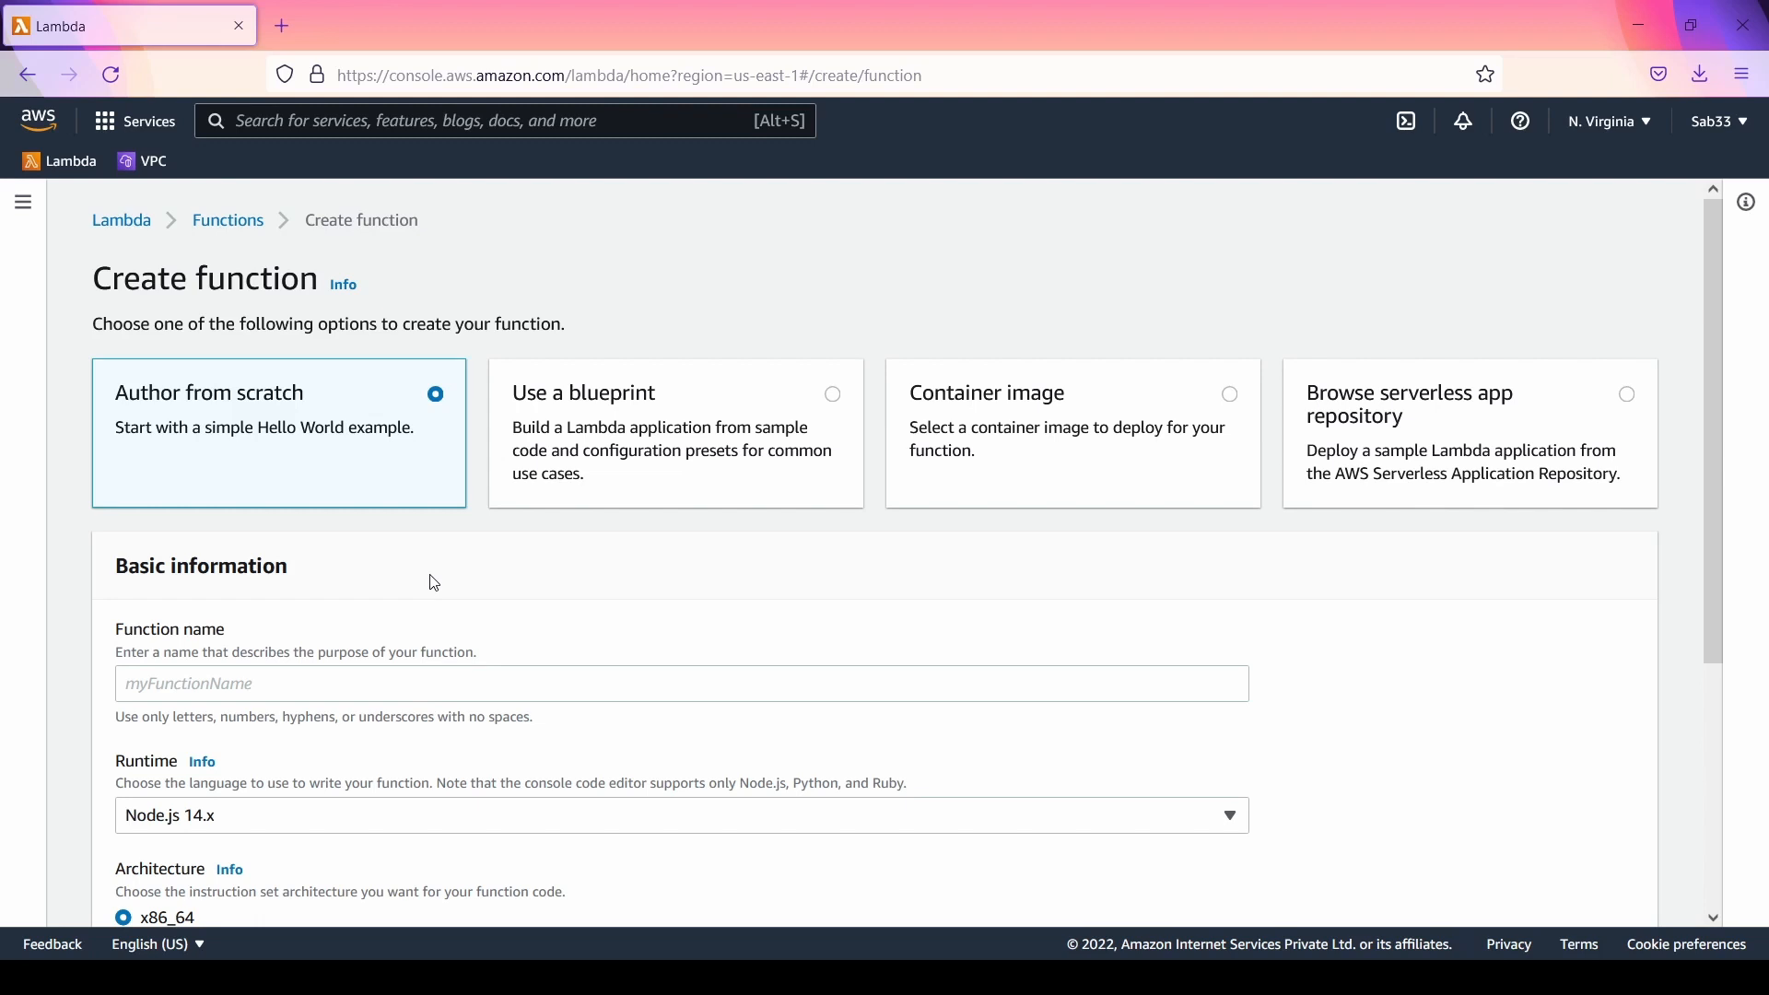
Step: Examine the supported and custom runtimes offered for a function authored from scratch, leaving the runtime selection as it is
{"action": "scroll", "coordinate": [435, 583], "scroll_direction": "down", "scroll_amount": 3}
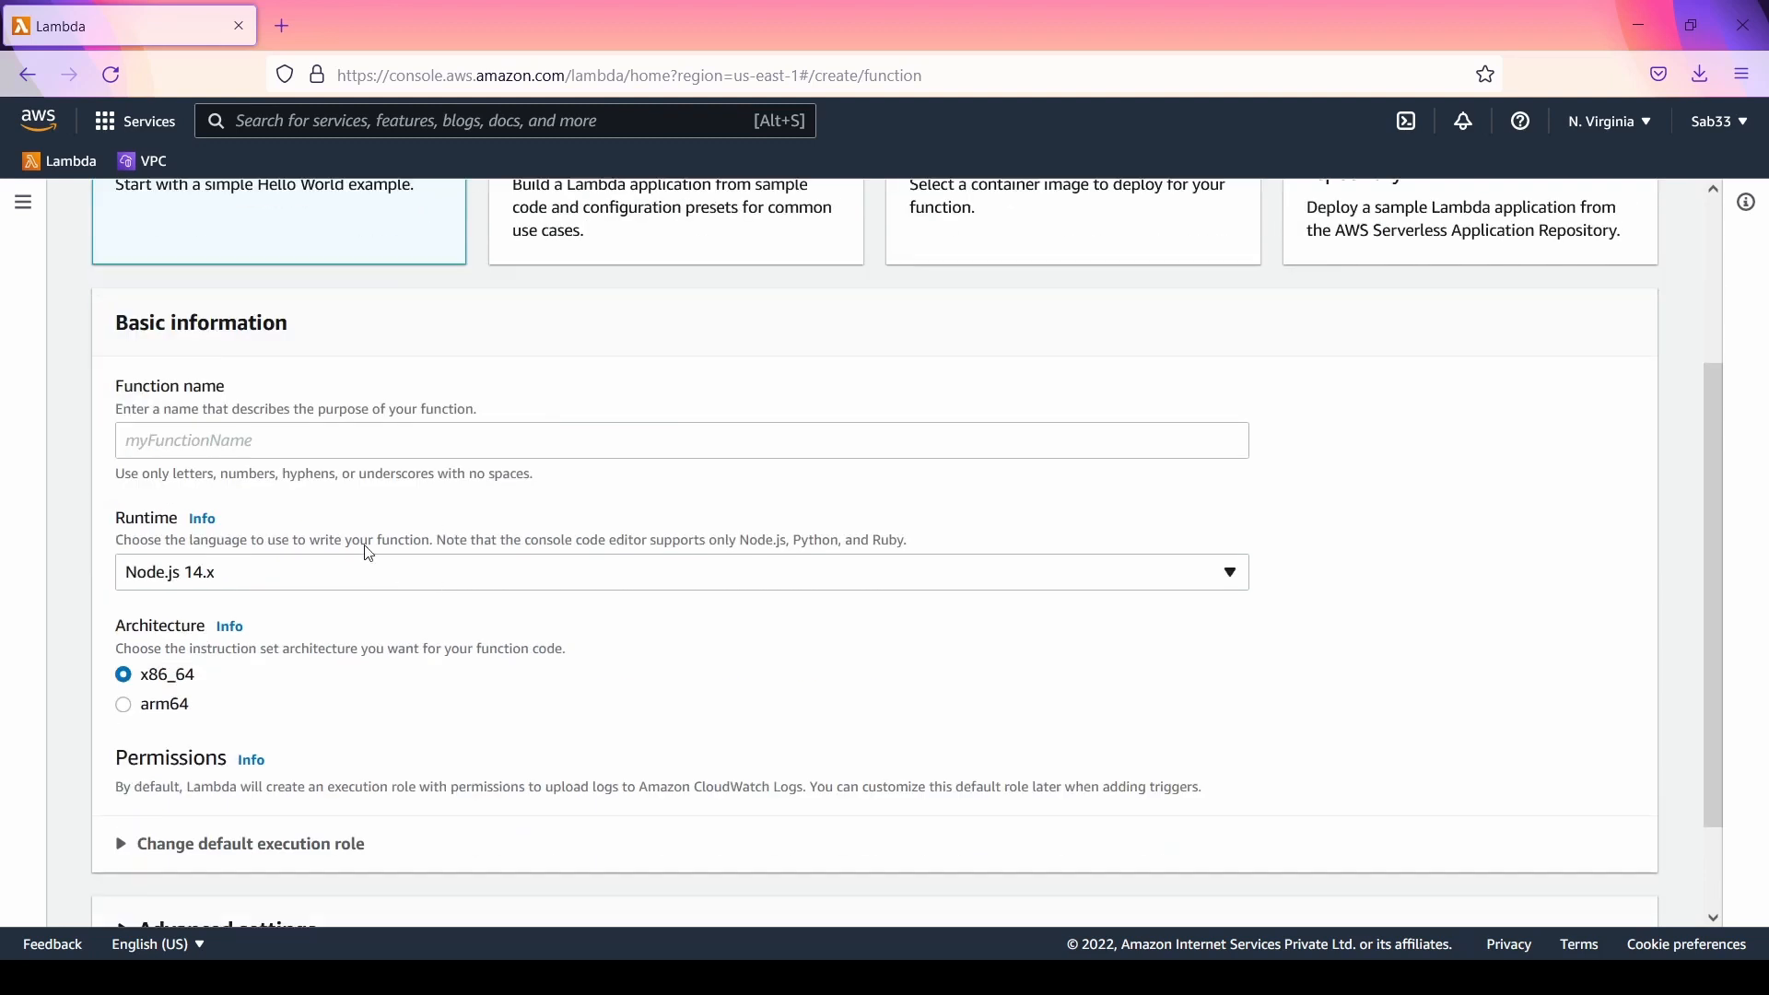
{"action": "left_click", "coordinate": [353, 588]}
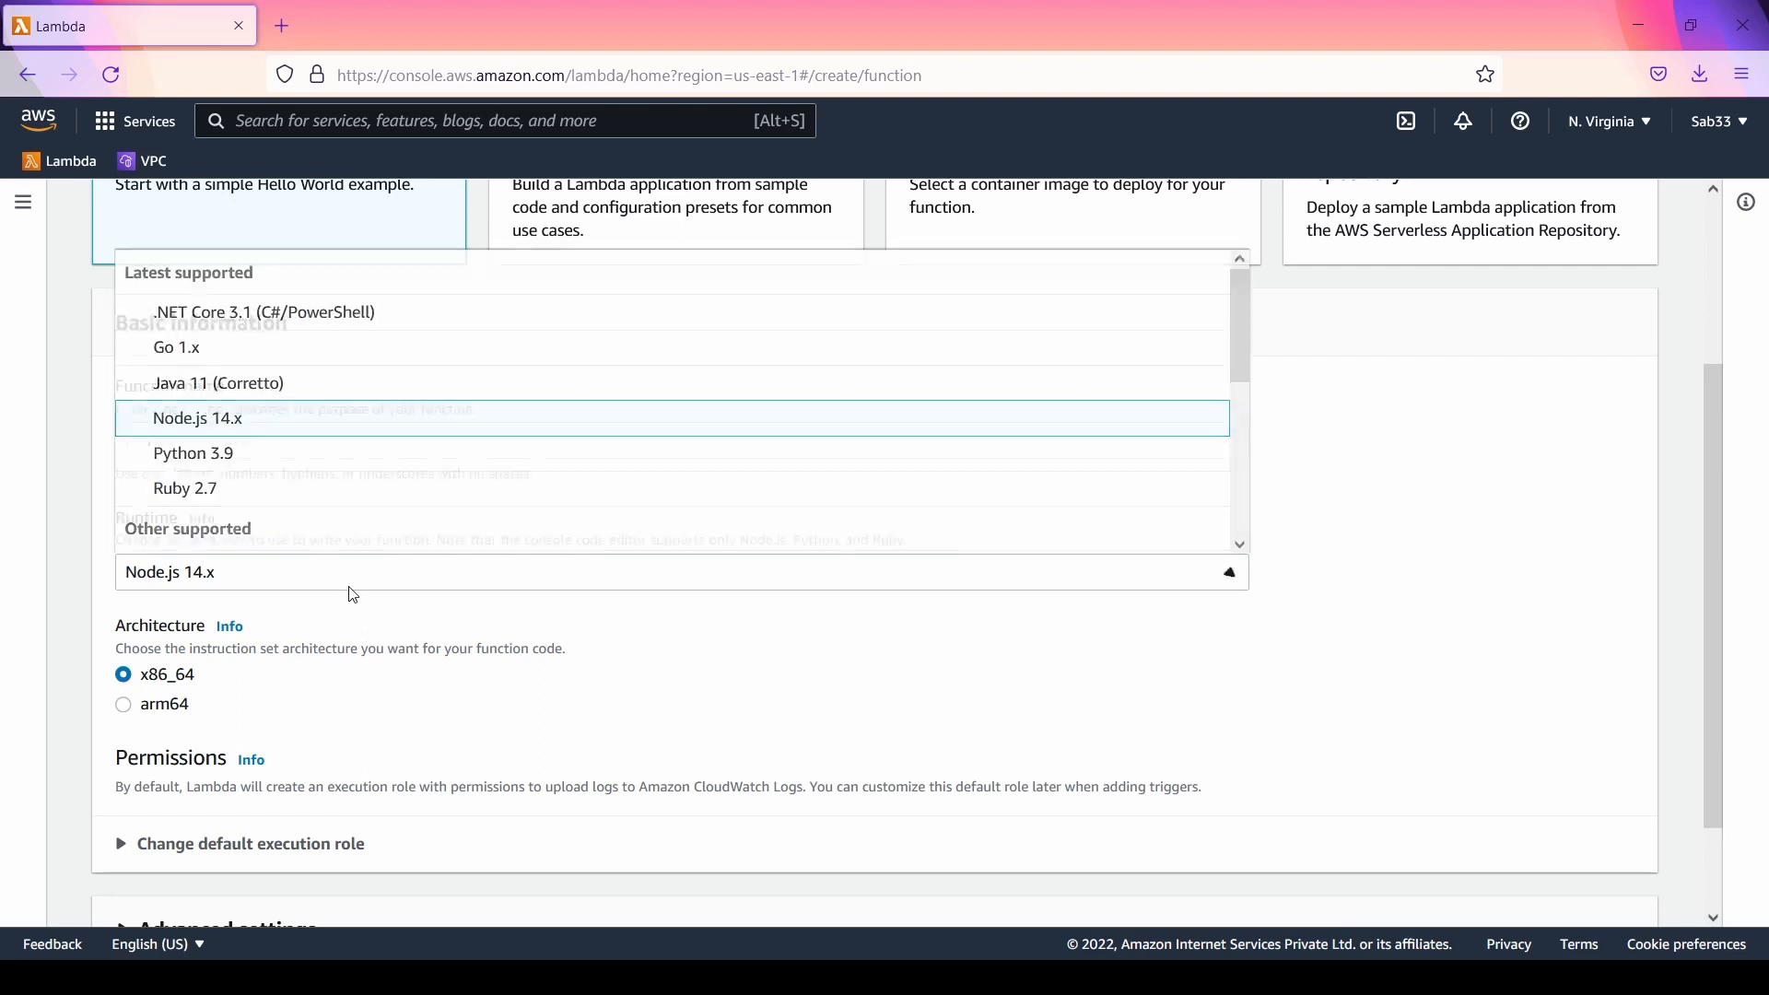
{"action": "scroll", "coordinate": [395, 411], "scroll_direction": "down", "scroll_amount": 5}
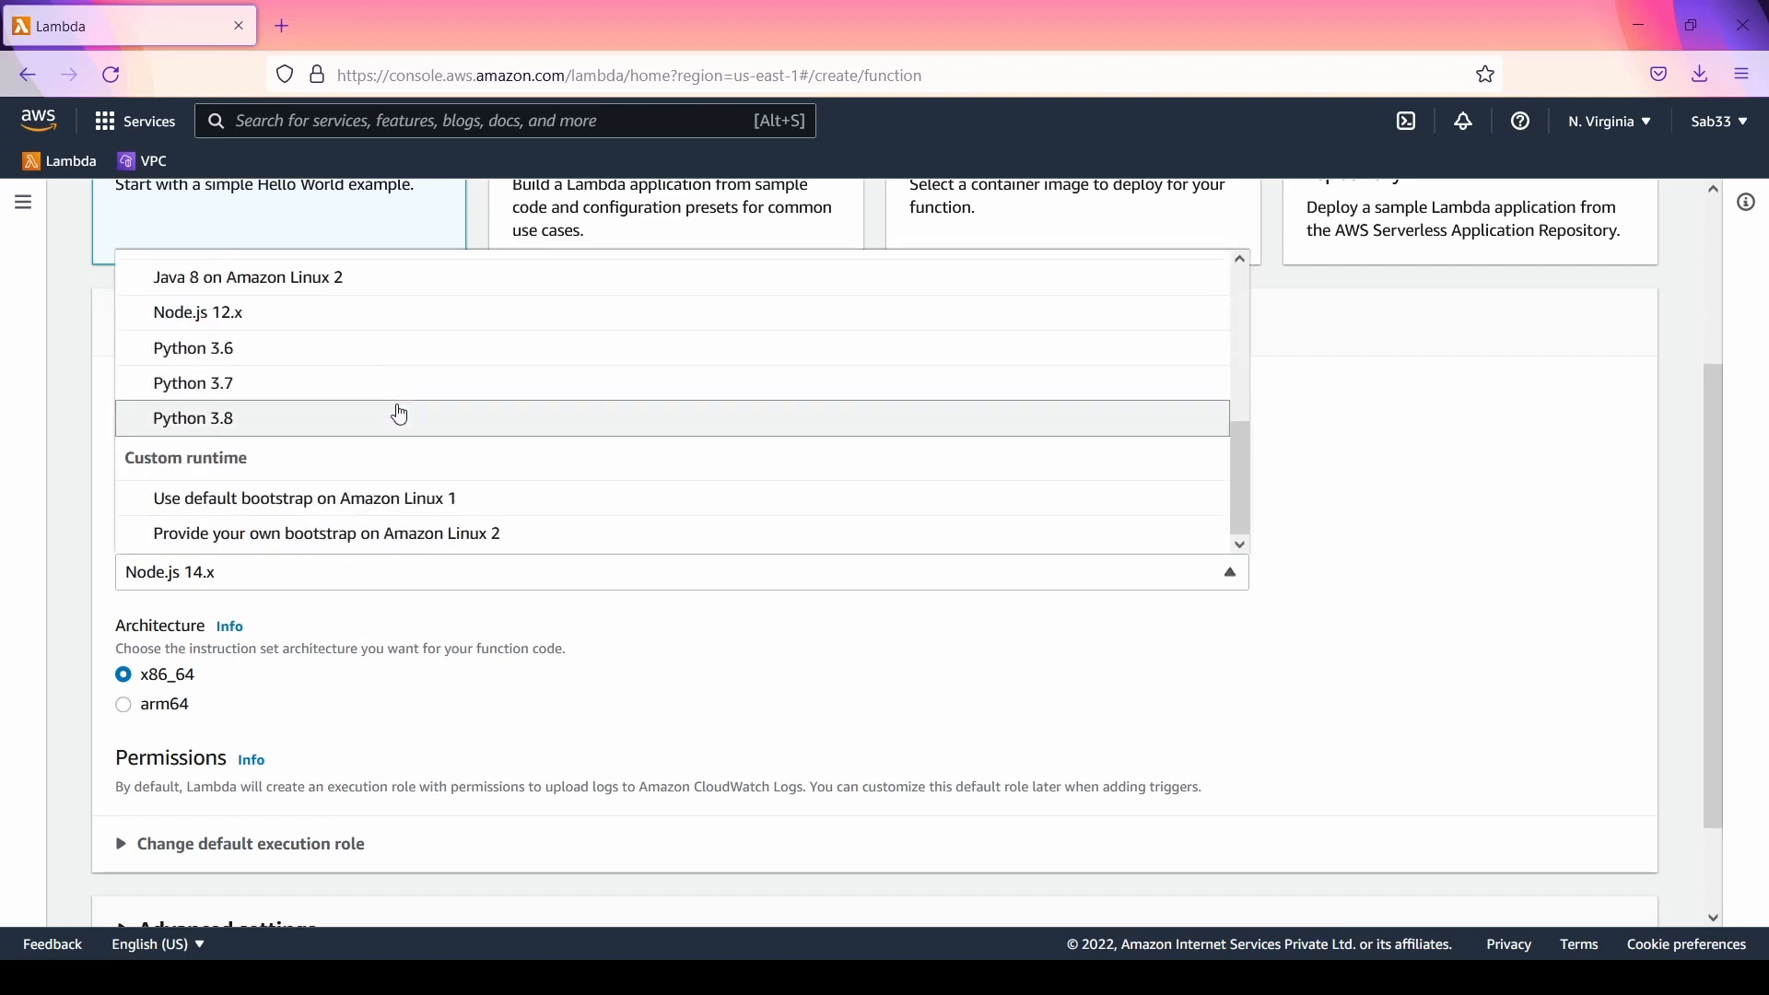
{"action": "scroll", "coordinate": [396, 412], "scroll_direction": "up", "scroll_amount": 5}
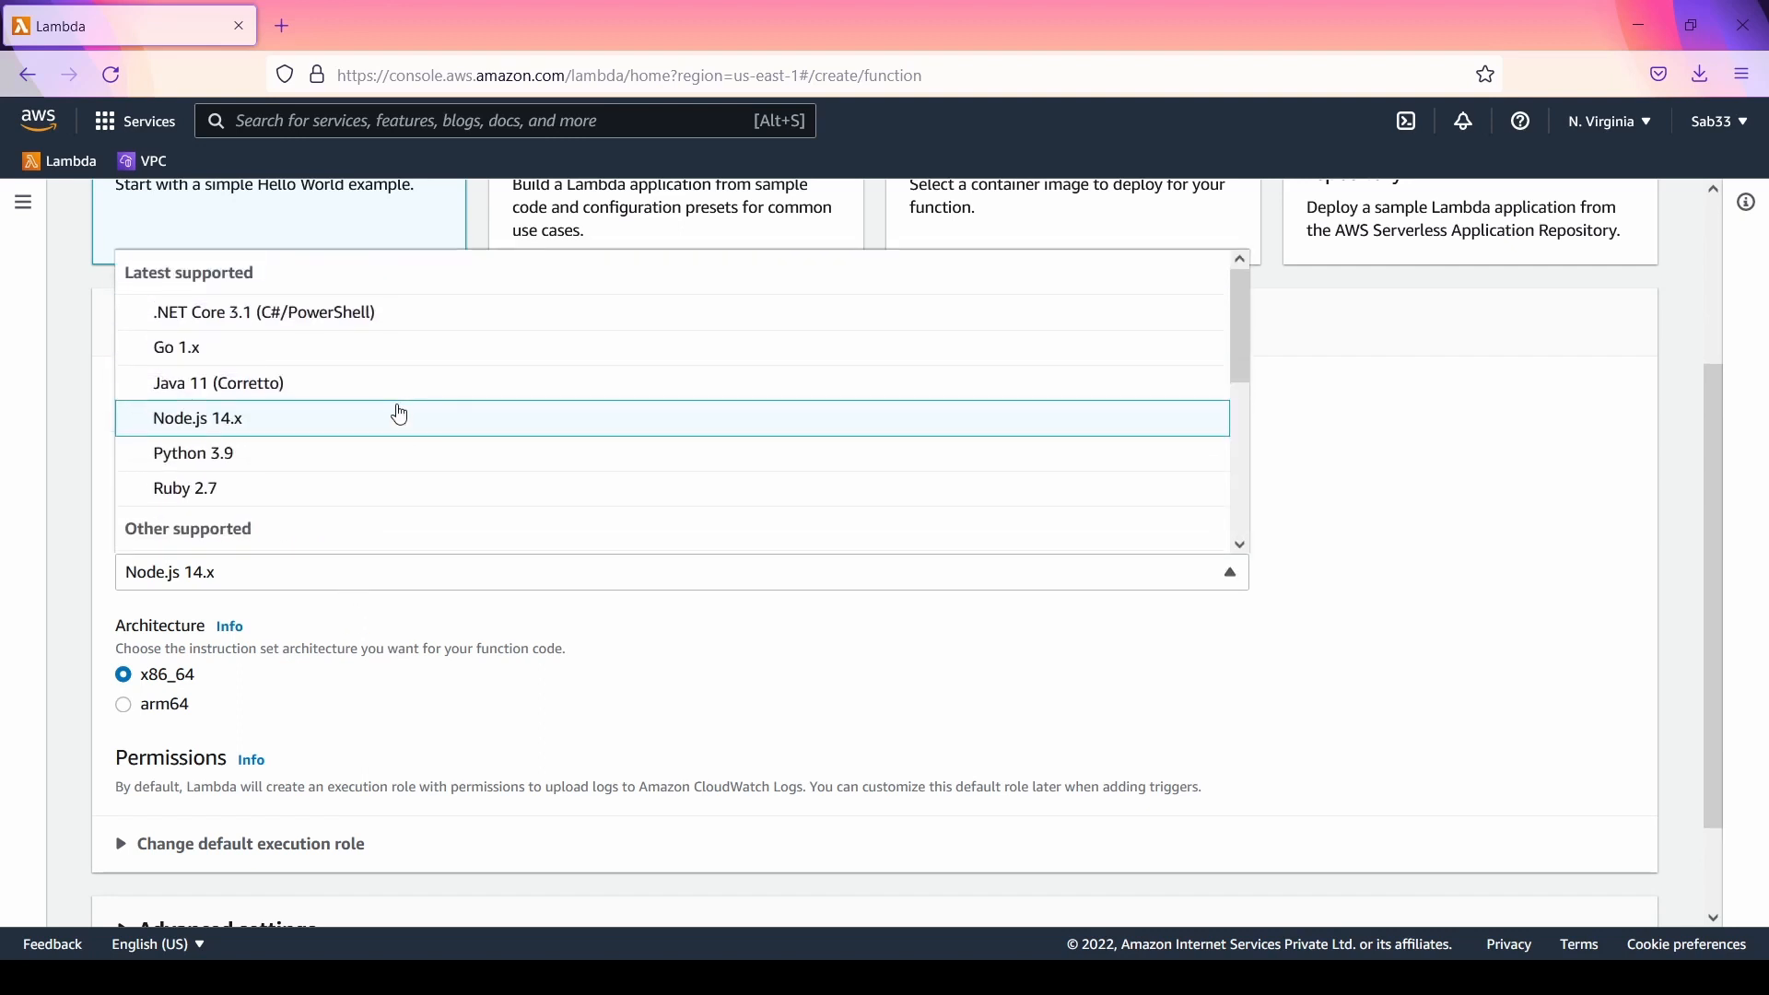
{"action": "scroll", "coordinate": [402, 411], "scroll_direction": "down", "scroll_amount": 5}
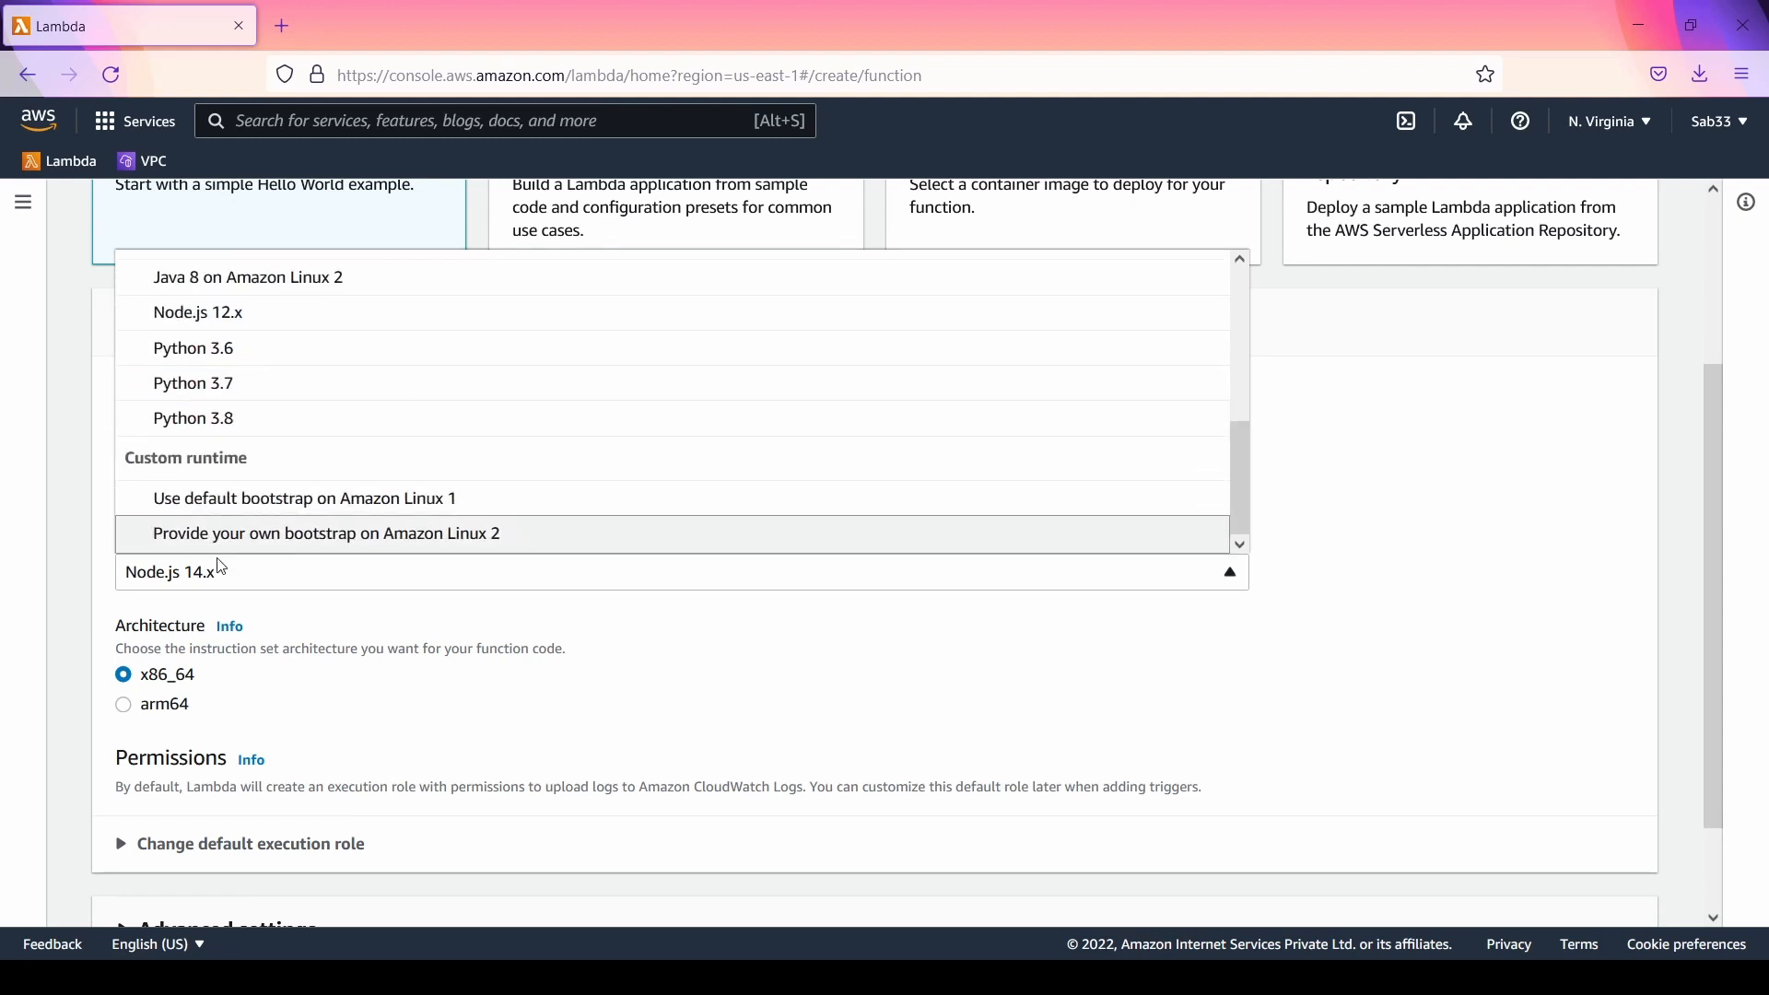
{"action": "scroll", "coordinate": [494, 498], "scroll_direction": "up", "scroll_amount": 5}
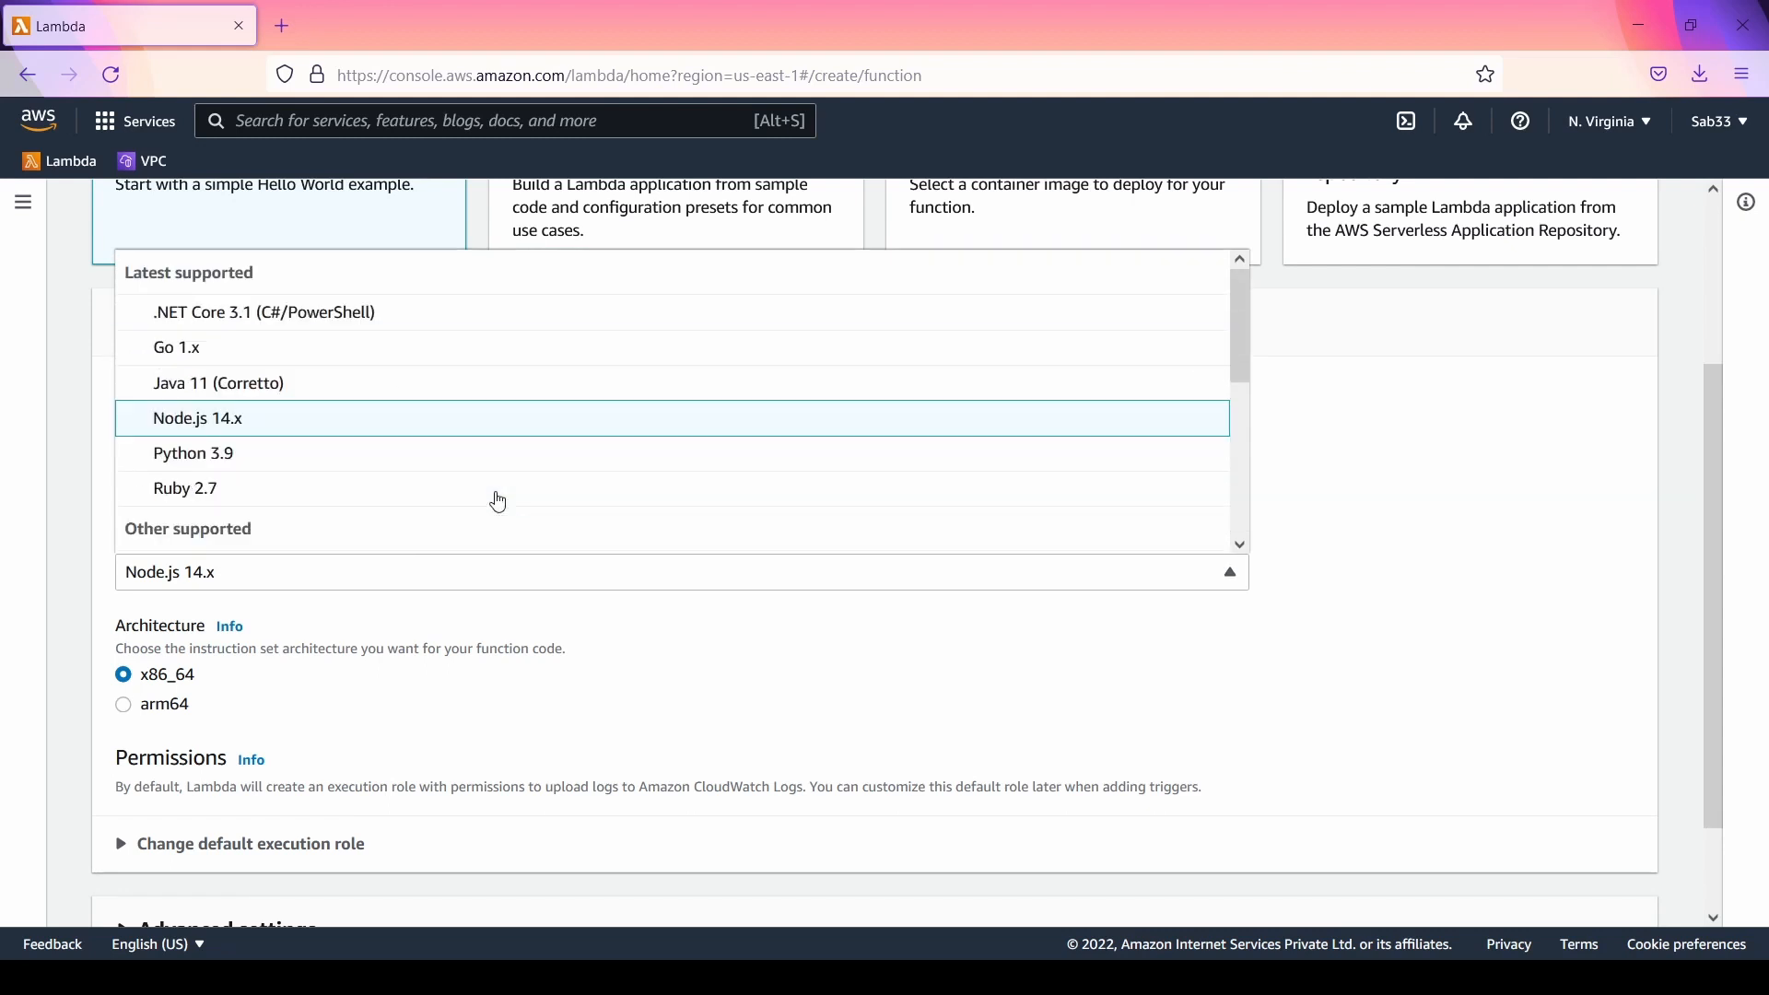
{"action": "scroll", "coordinate": [1669, 555], "scroll_direction": "up", "scroll_amount": 3}
{"action": "scroll", "coordinate": [478, 632], "scroll_direction": "down", "scroll_amount": 3}
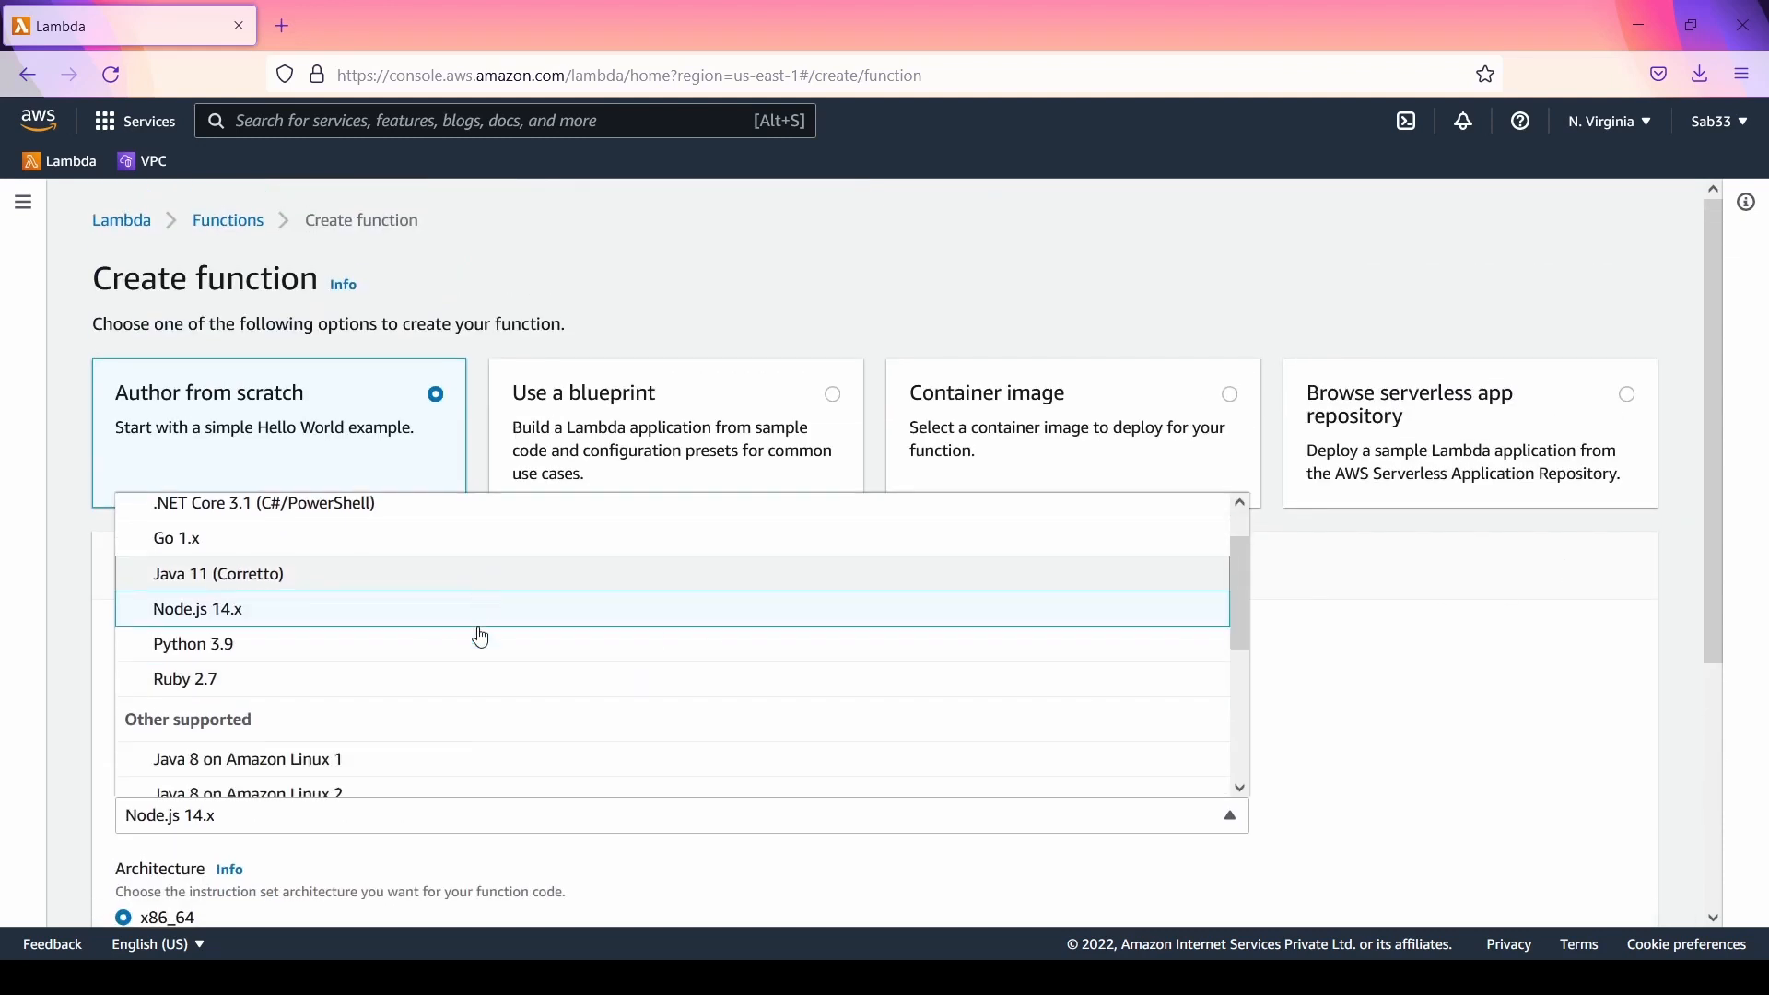
{"action": "scroll", "coordinate": [479, 631], "scroll_direction": "down", "scroll_amount": 6}
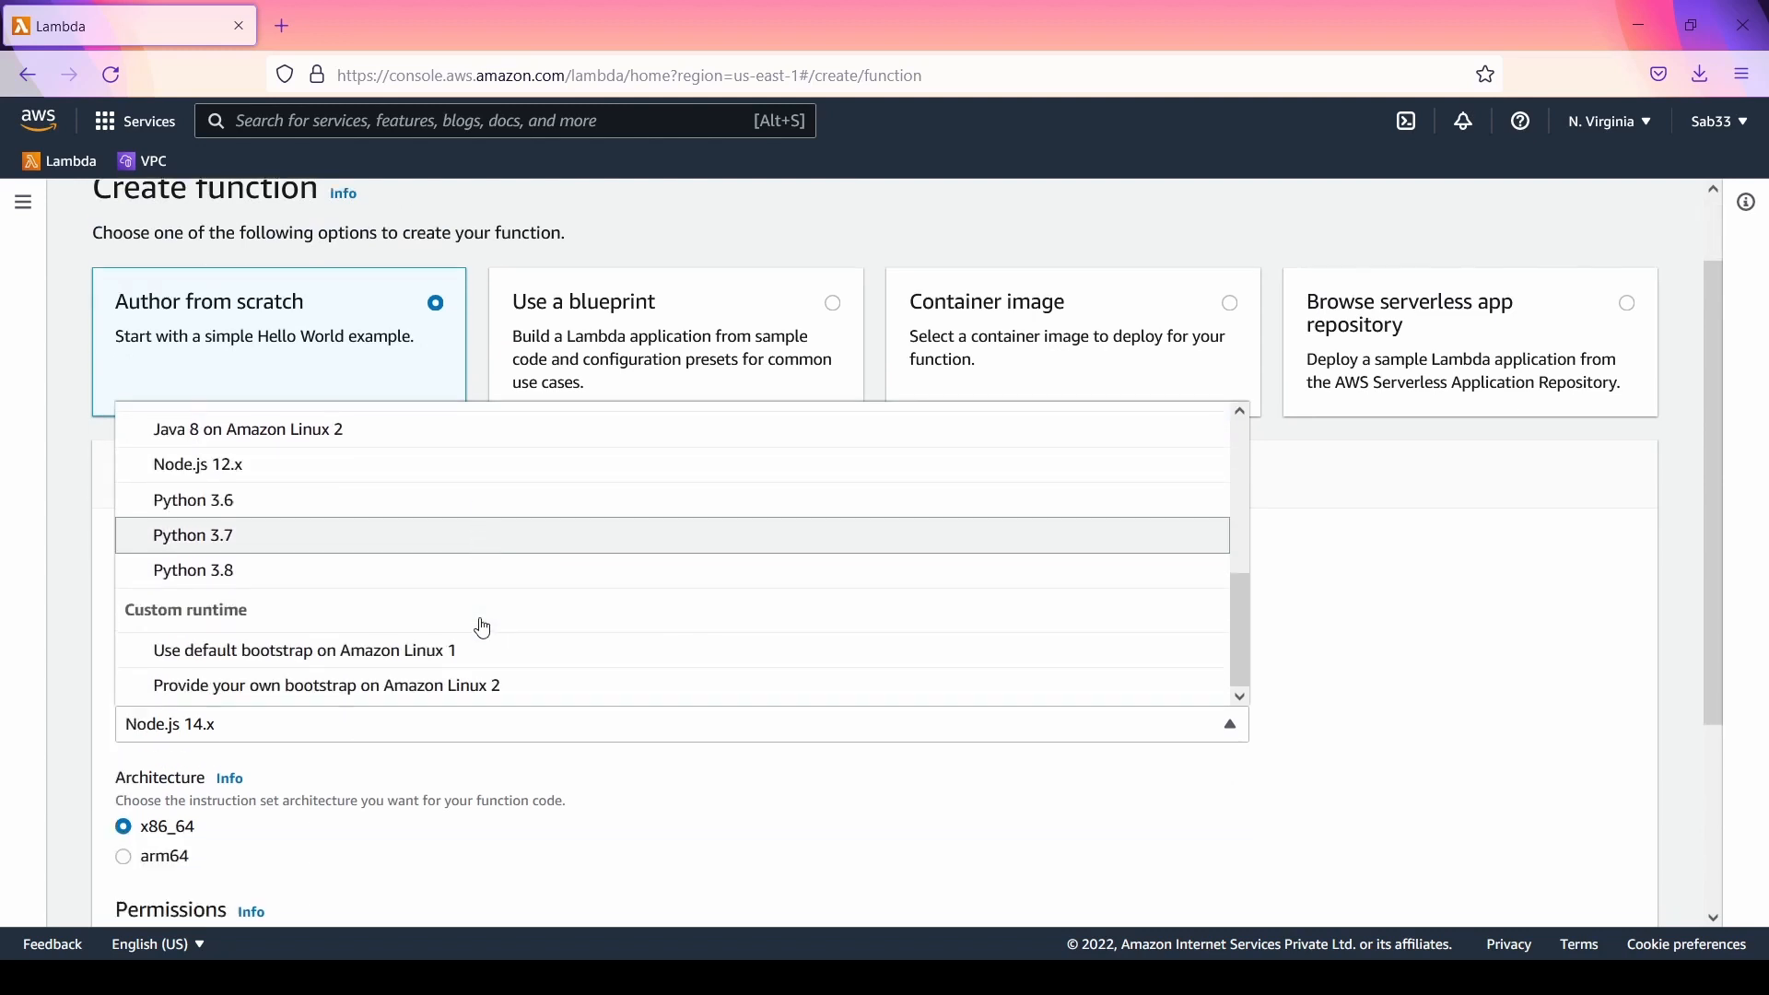
{"action": "scroll", "coordinate": [449, 554], "scroll_direction": "up", "scroll_amount": 3}
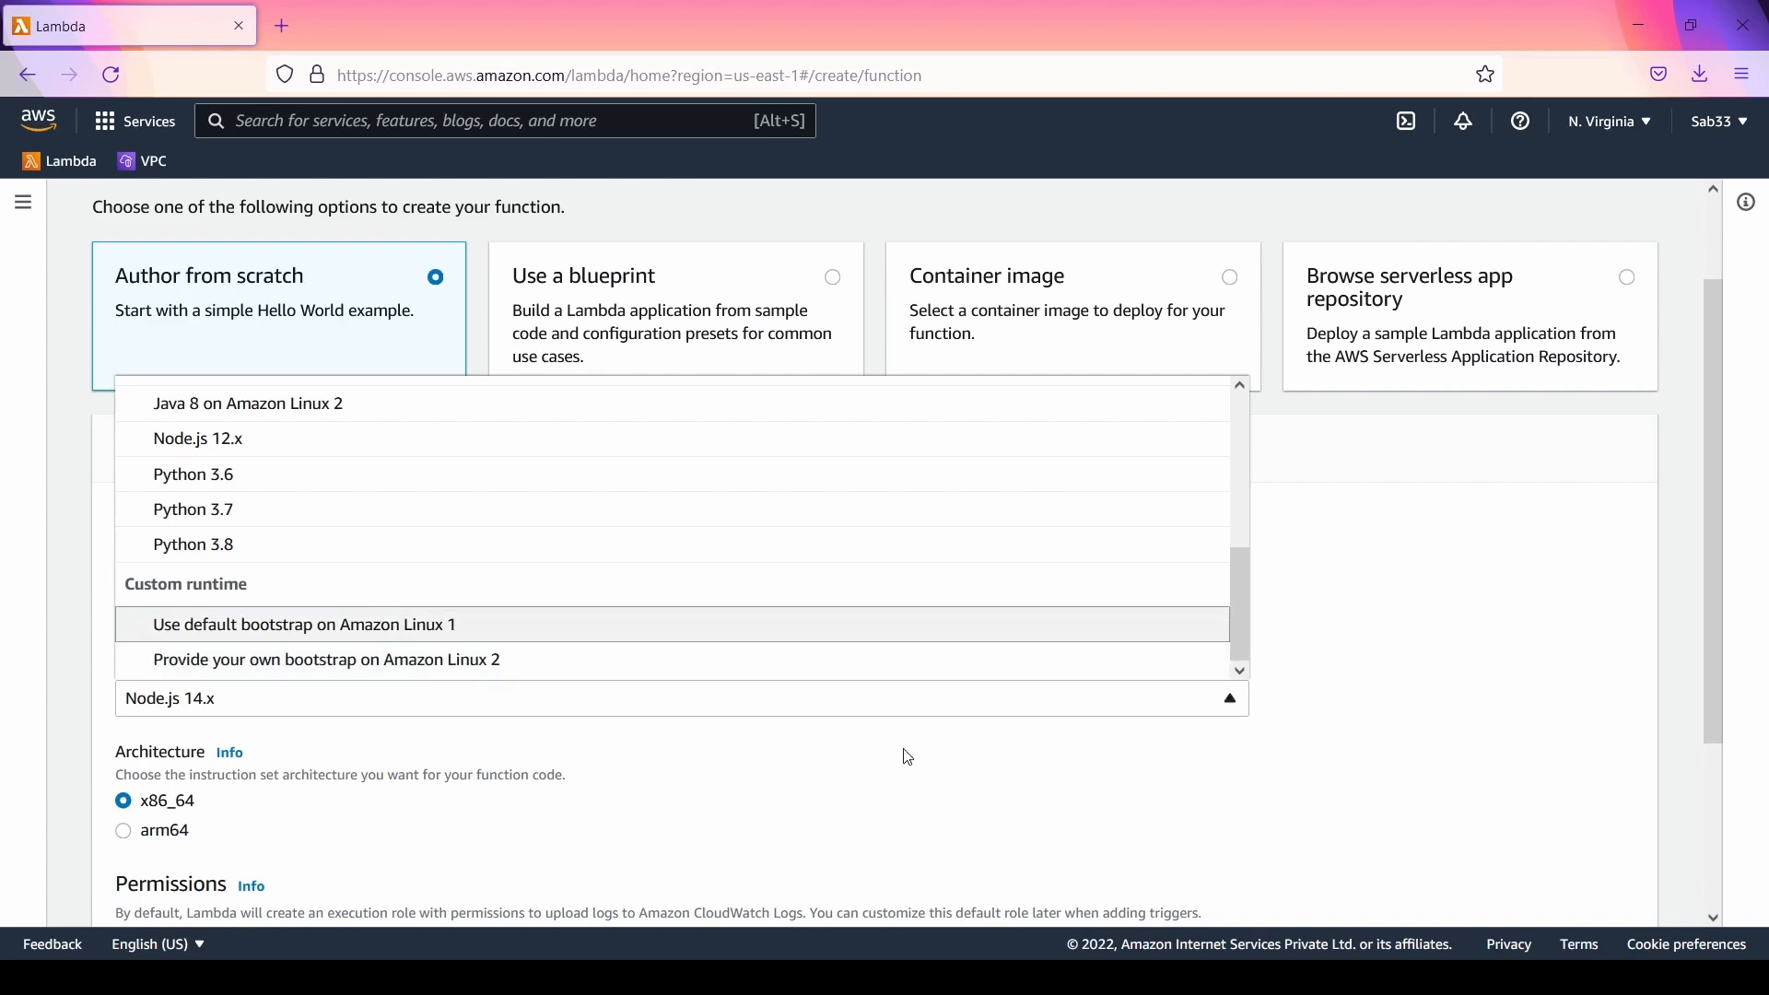
{"action": "left_click", "coordinate": [1453, 584]}
Step: Read the help information on the function's Architecture setting and close it again
{"action": "scroll", "coordinate": [1358, 606], "scroll_direction": "down", "scroll_amount": 3}
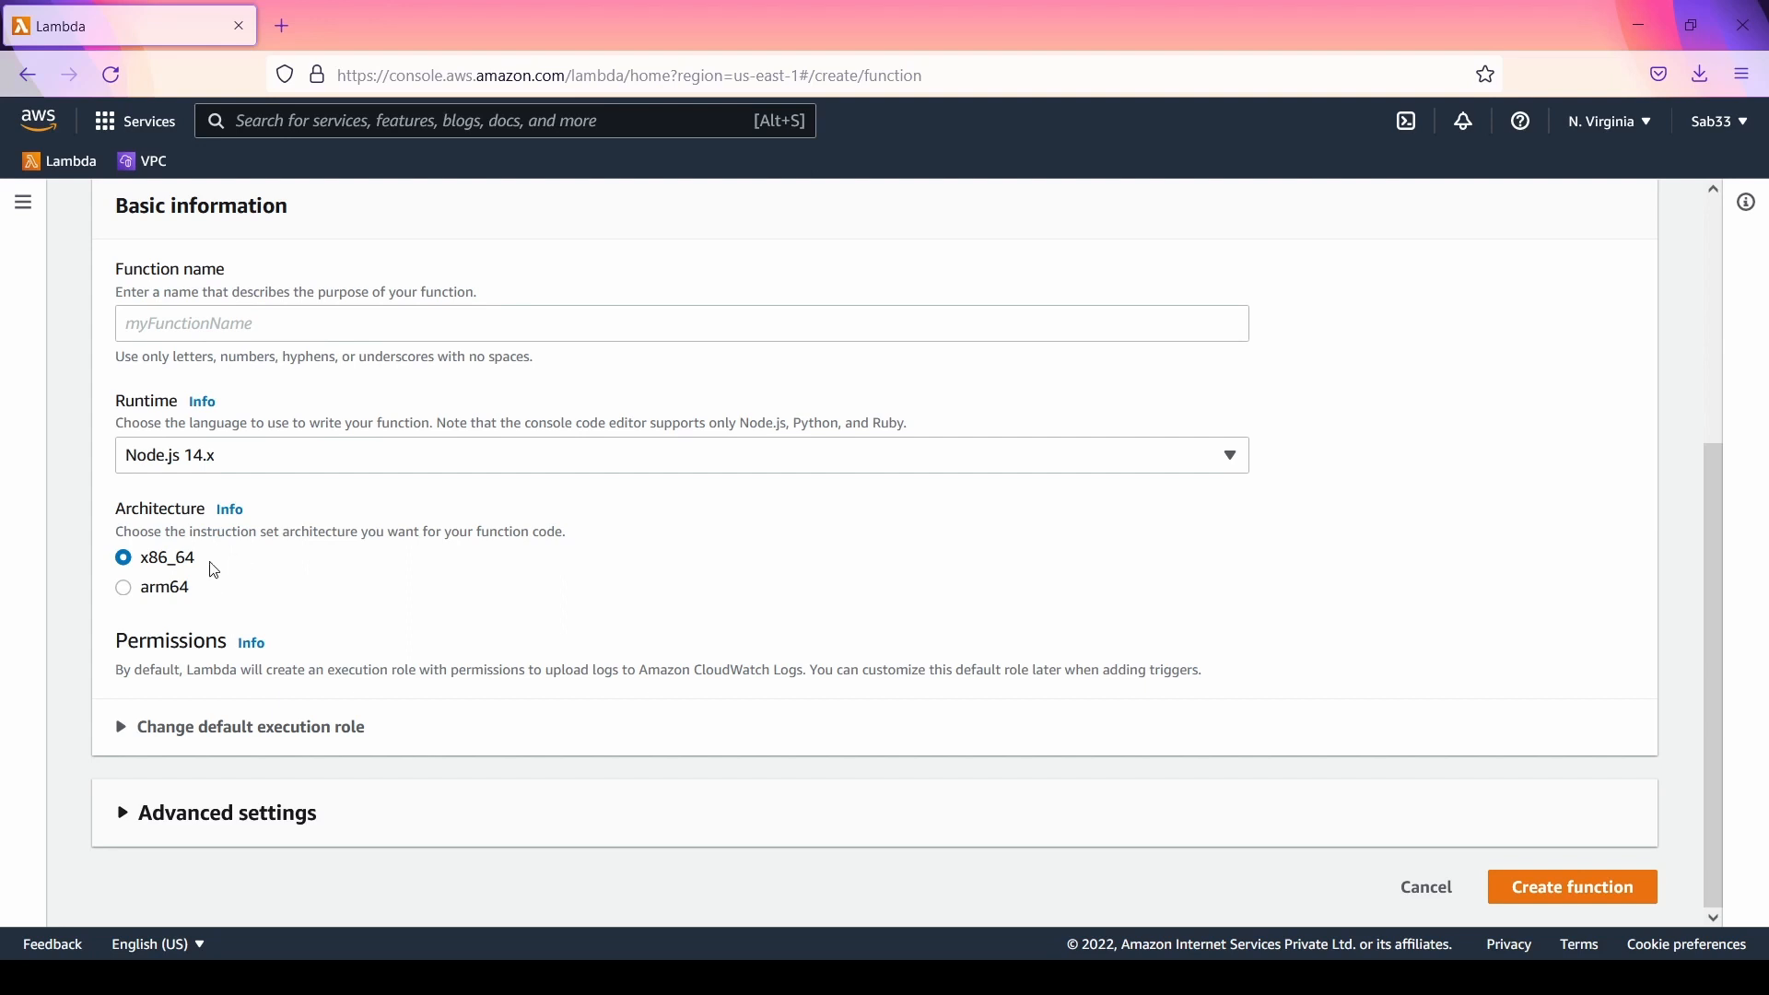
{"action": "left_click", "coordinate": [239, 516]}
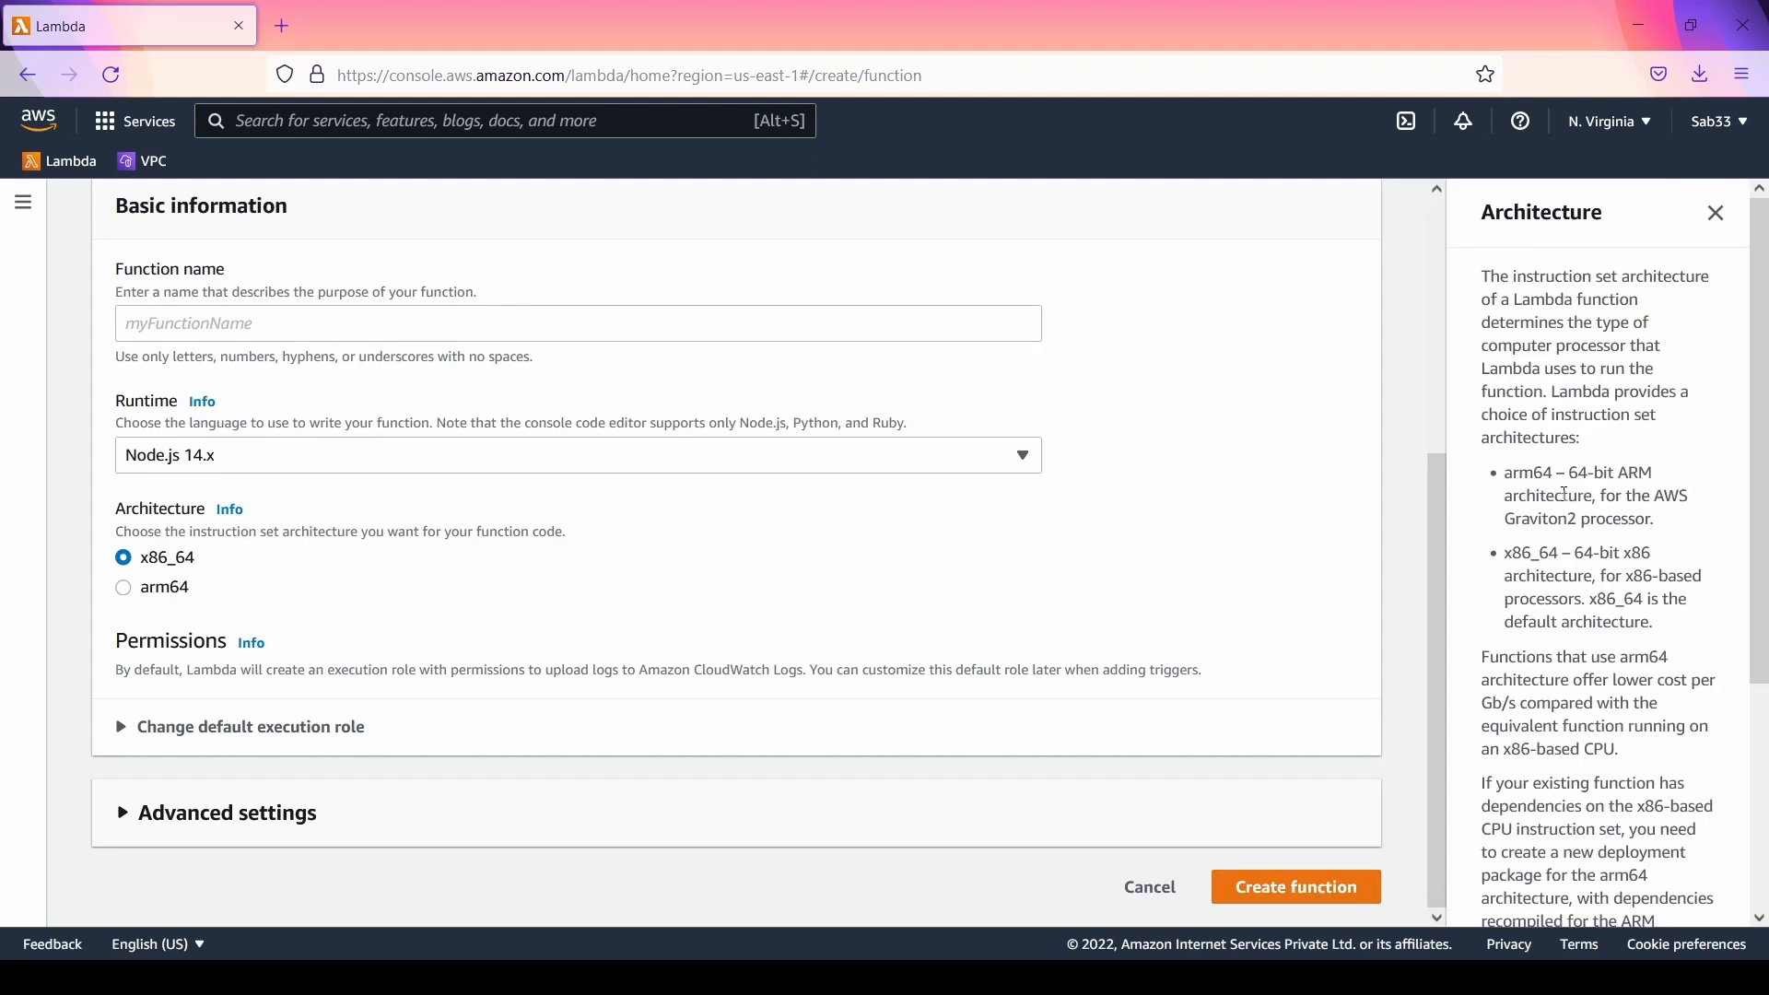
{"action": "left_click", "coordinate": [1716, 214]}
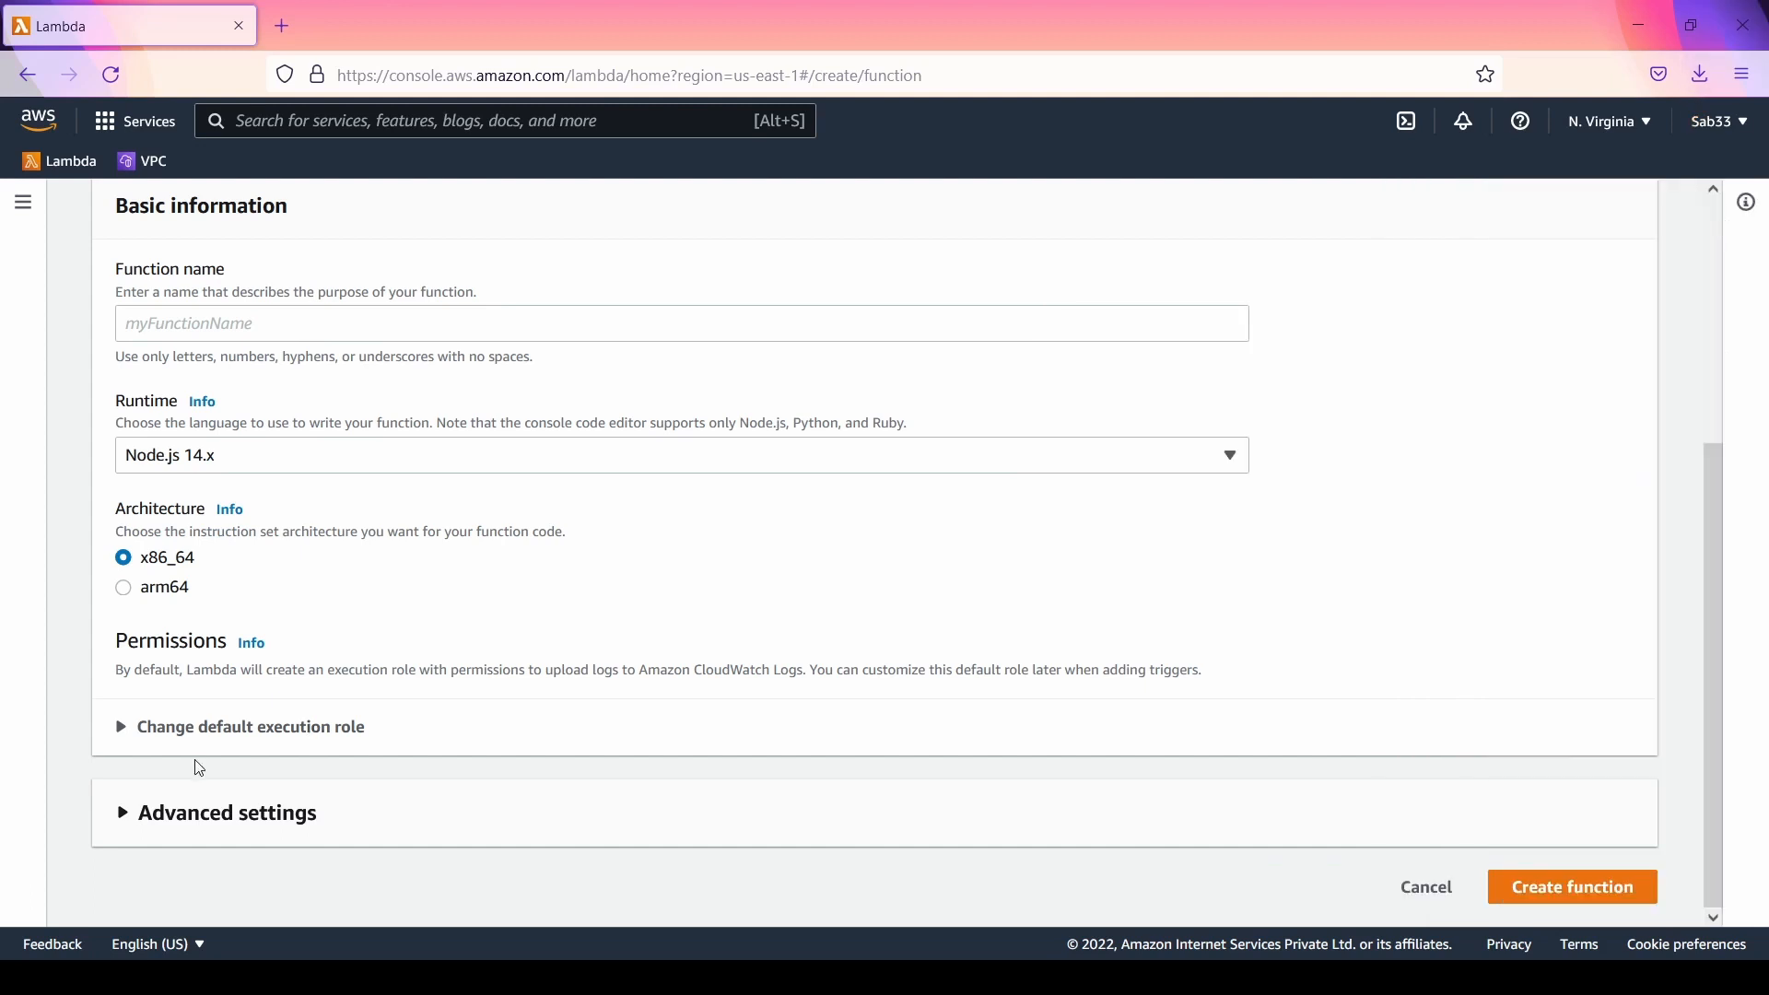
Step: Review the basic information settings and expand Advanced settings to examine the code signing and network options
{"action": "scroll", "coordinate": [199, 768], "scroll_direction": "up", "scroll_amount": 1}
{"action": "scroll", "coordinate": [199, 768], "scroll_direction": "down", "scroll_amount": 1}
{"action": "scroll", "coordinate": [616, 613], "scroll_direction": "up", "scroll_amount": 4}
{"action": "scroll", "coordinate": [616, 613], "scroll_direction": "down", "scroll_amount": 4}
{"action": "left_click", "coordinate": [127, 818]}
{"action": "scroll", "coordinate": [632, 652], "scroll_direction": "down", "scroll_amount": 3}
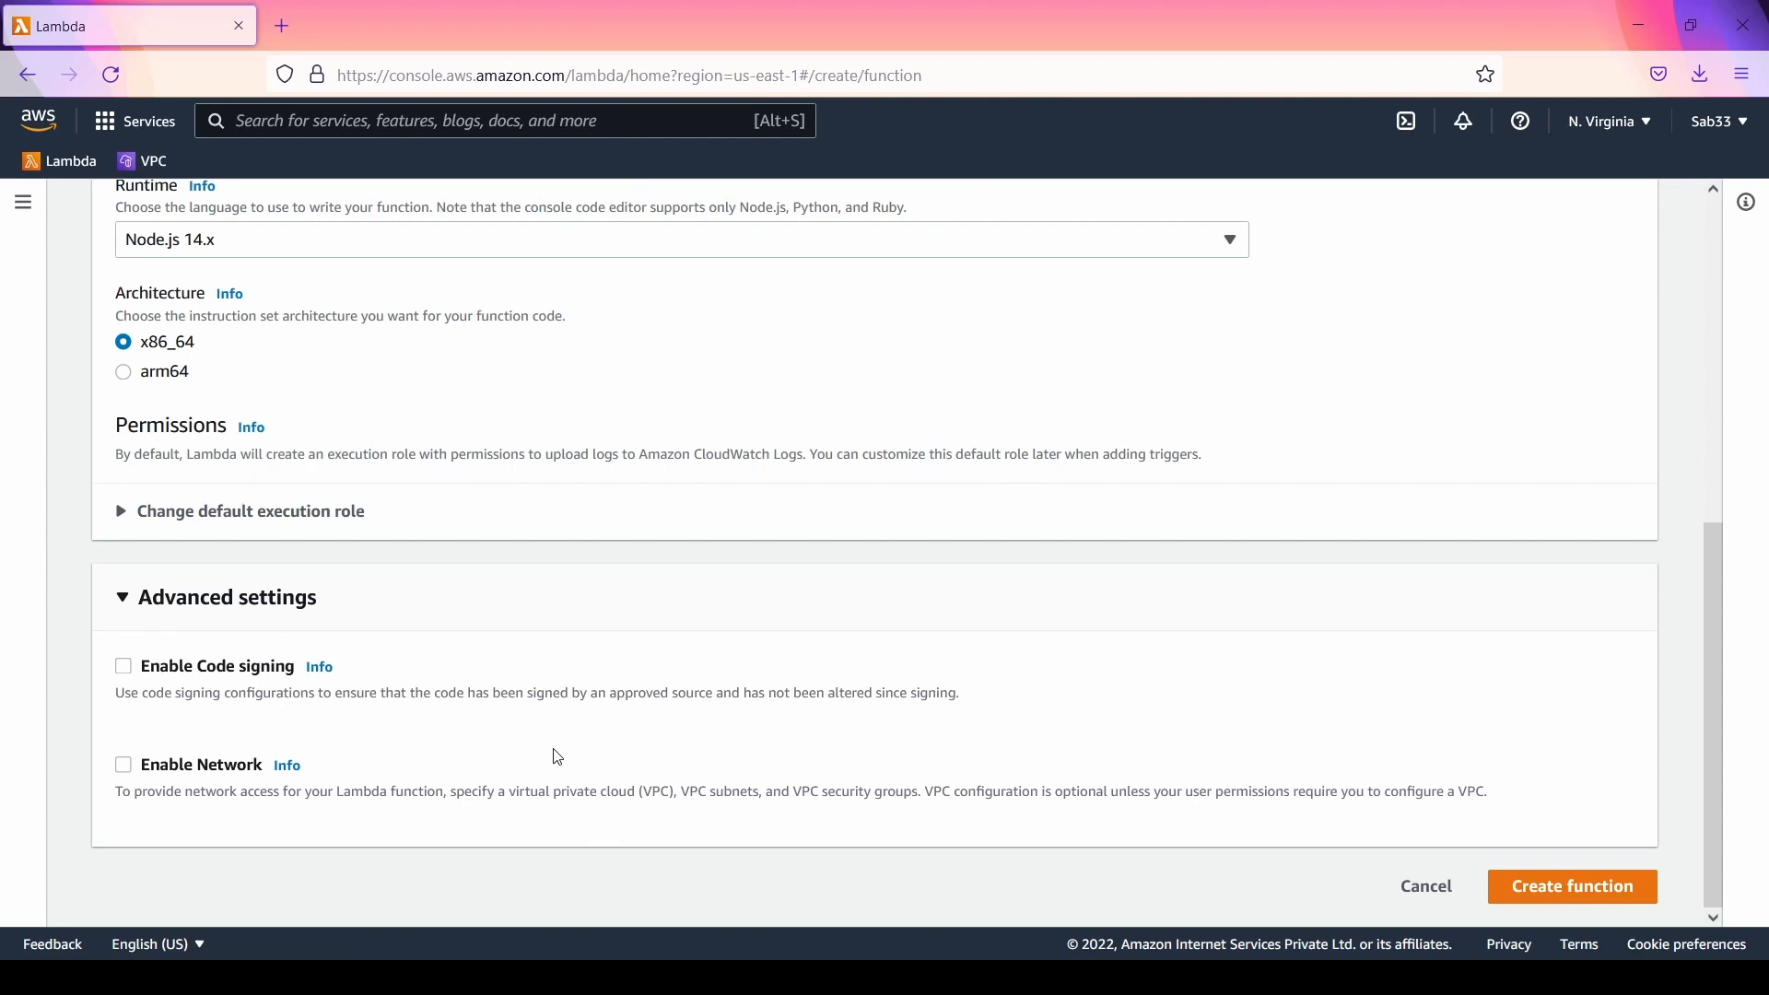
Step: Switch the creation method to Use a blueprint and look through the available blueprints
{"action": "scroll", "coordinate": [559, 757], "scroll_direction": "up", "scroll_amount": 7}
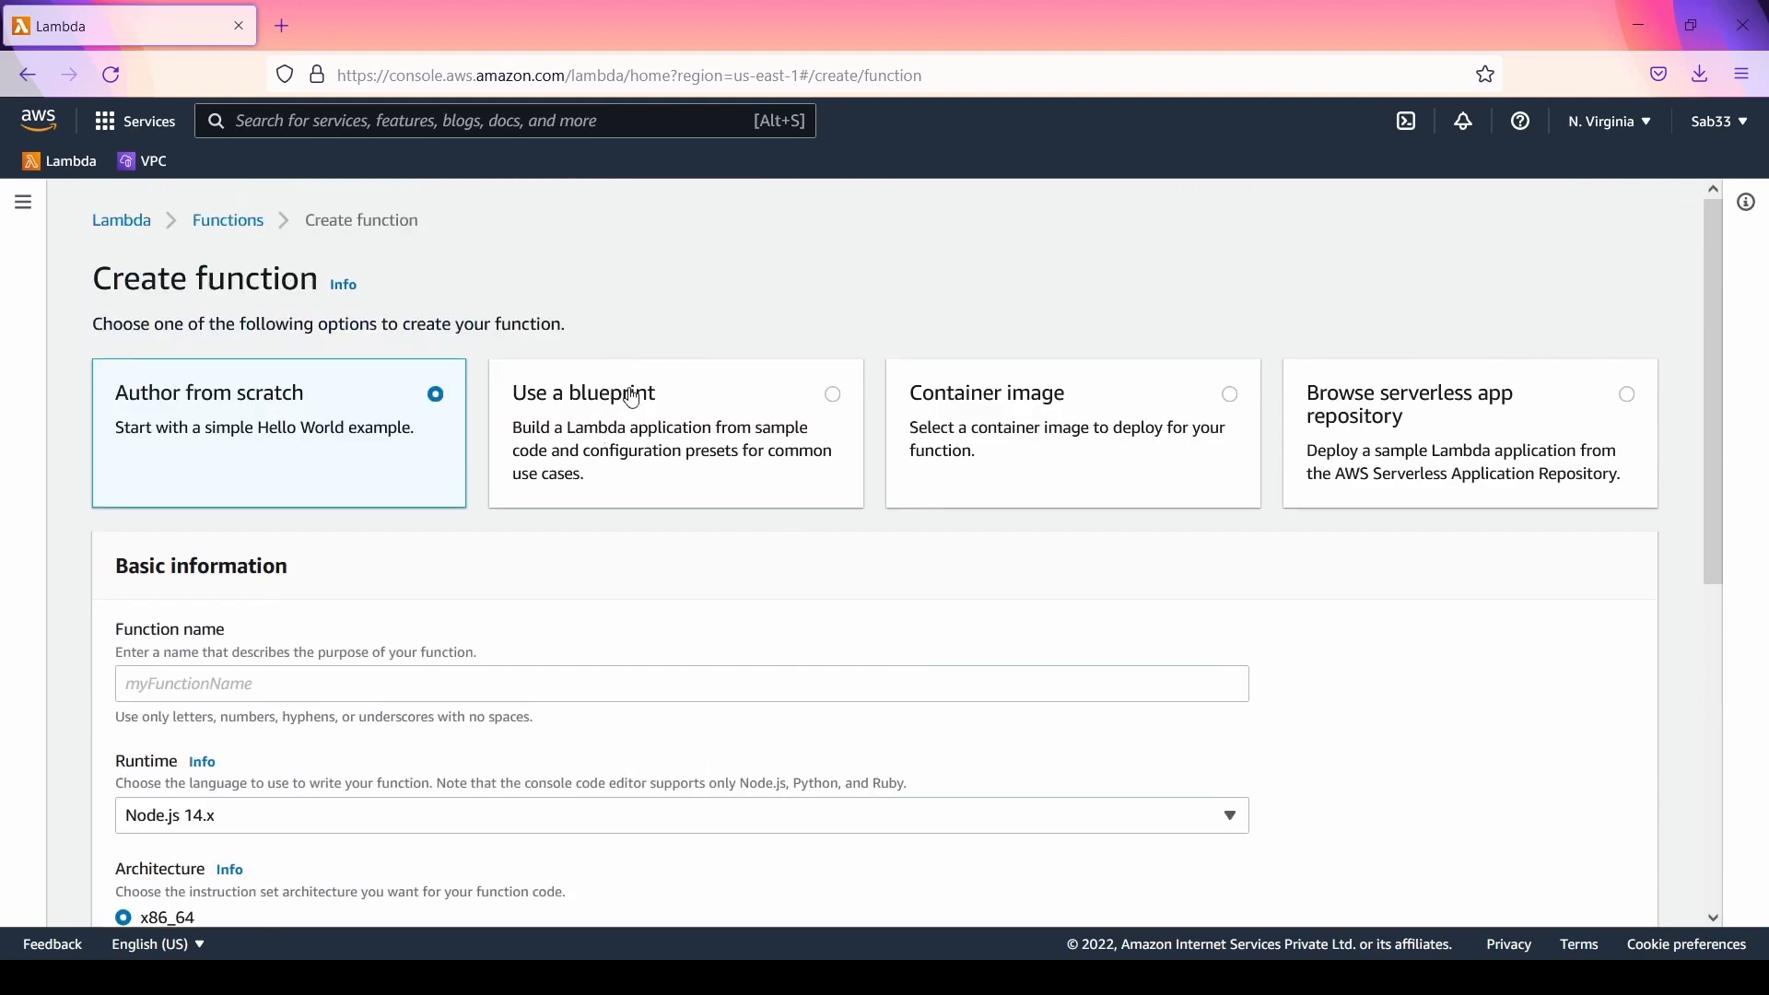
{"action": "left_click", "coordinate": [614, 407]}
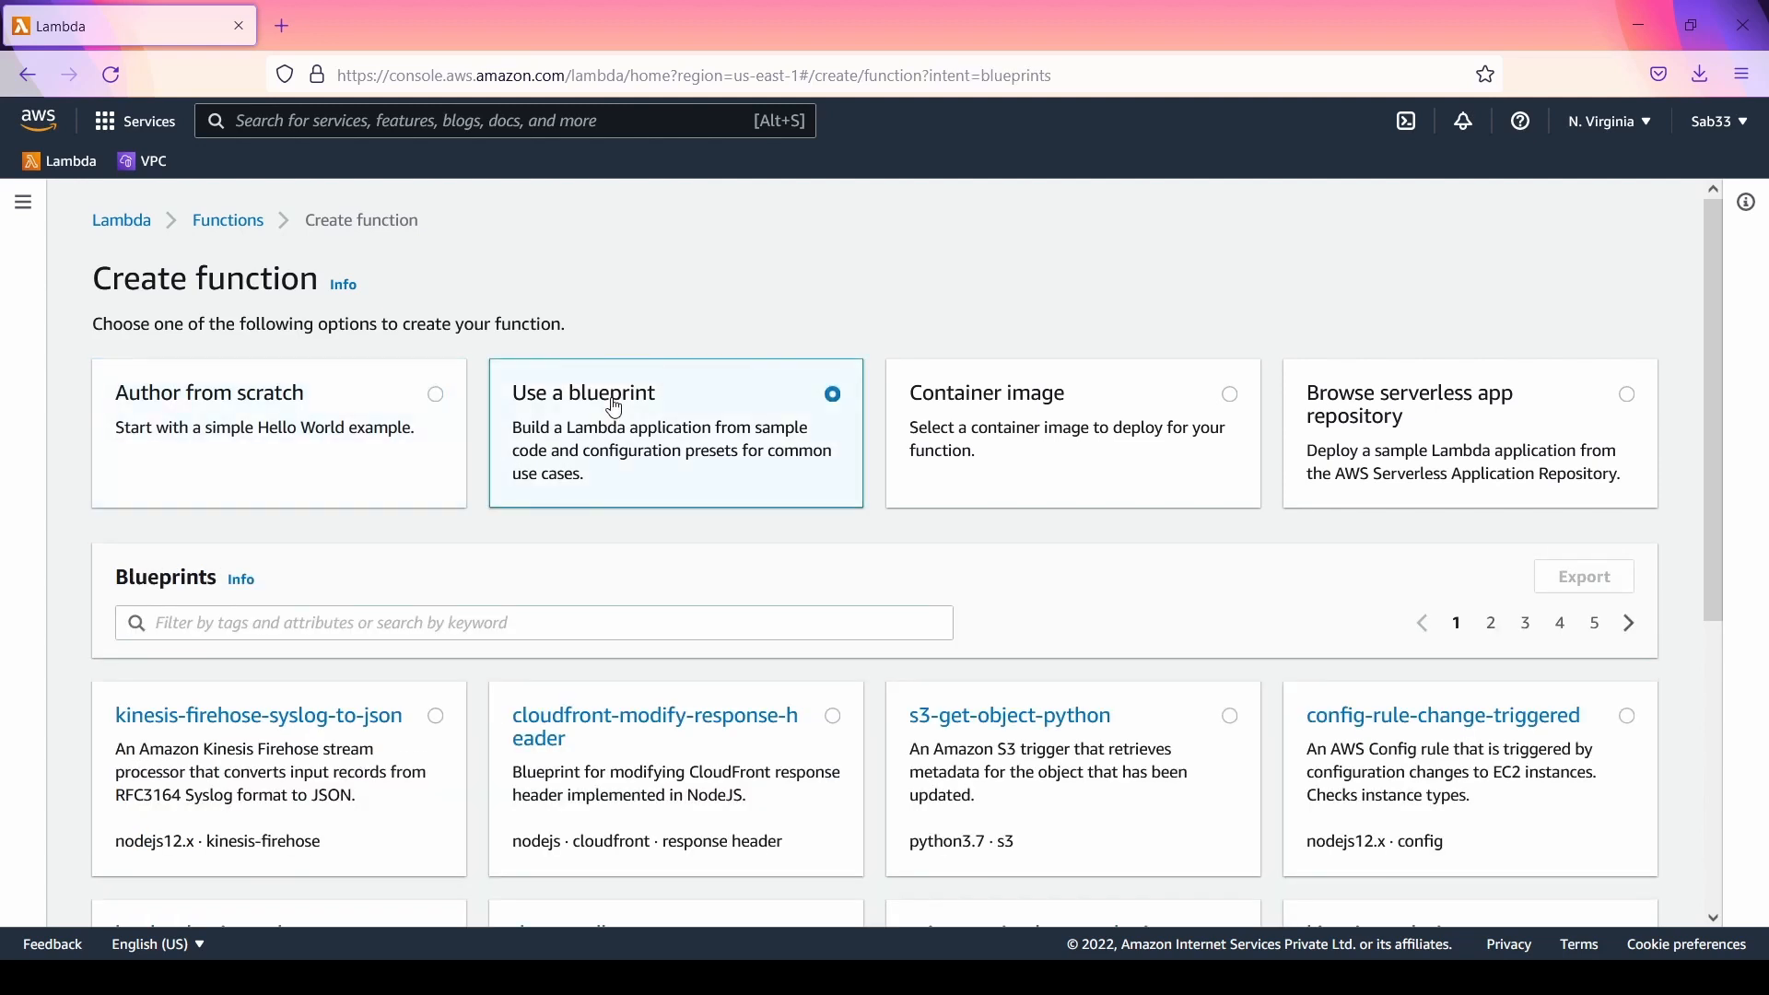
{"action": "scroll", "coordinate": [615, 406], "scroll_direction": "down", "scroll_amount": 4}
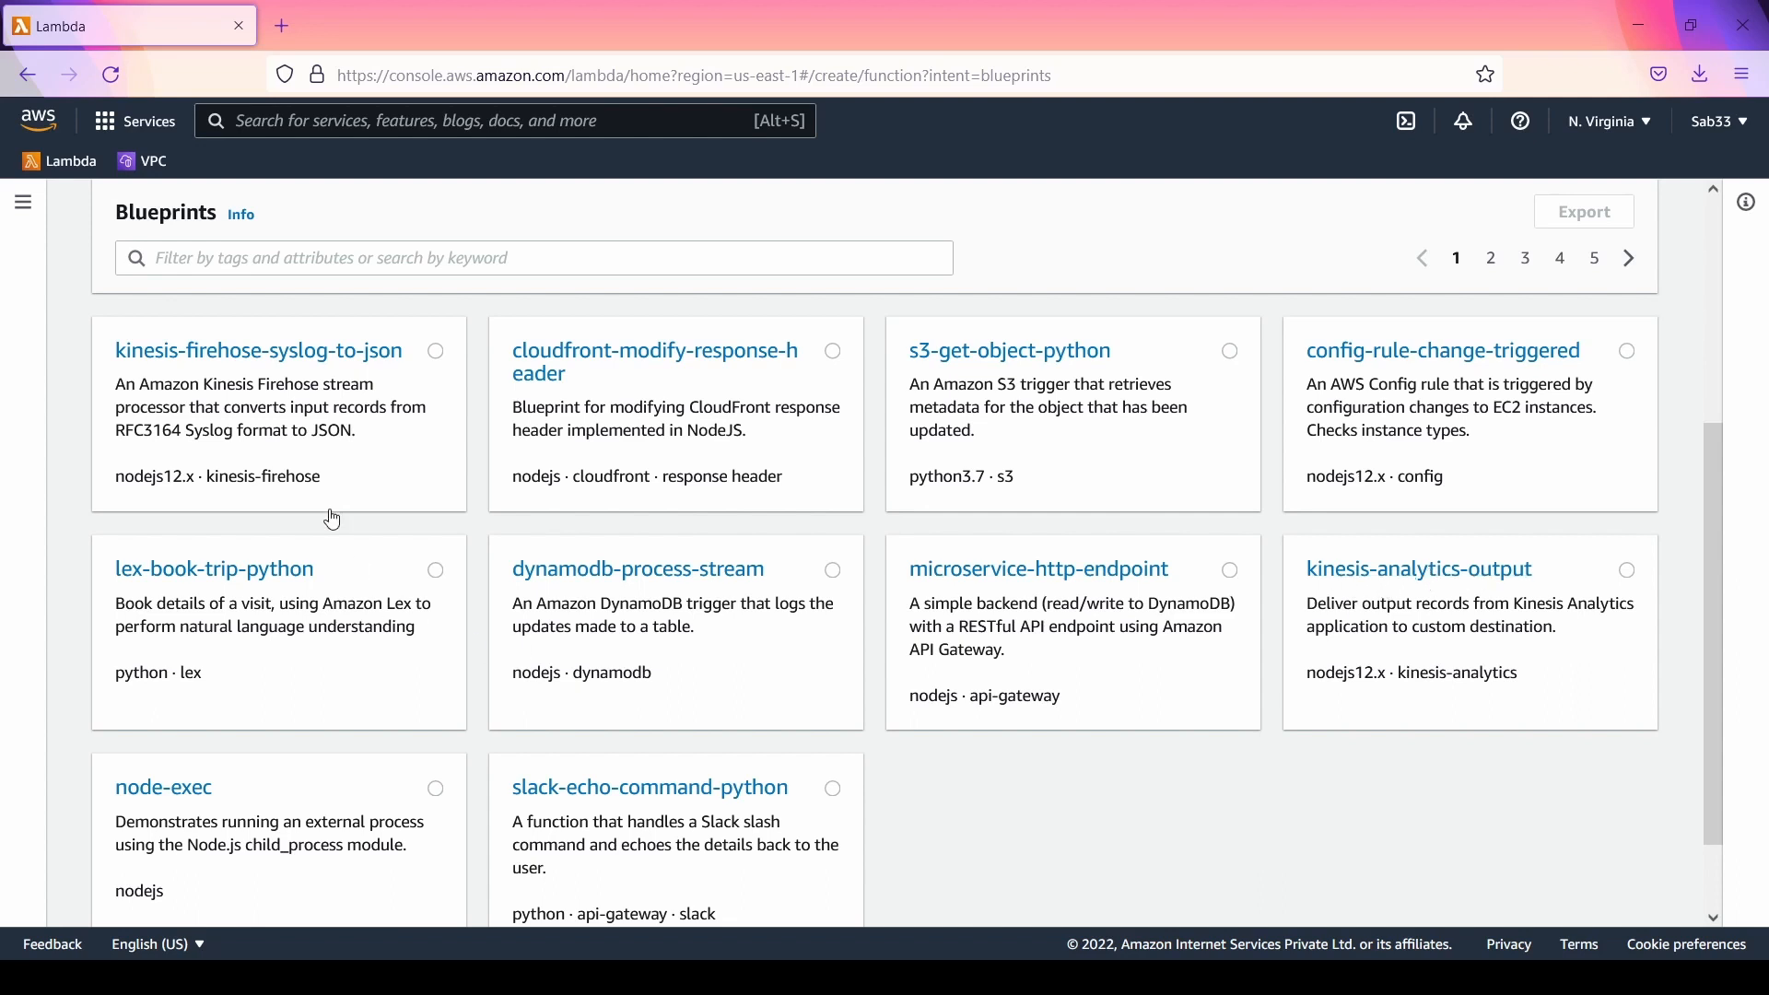
{"action": "scroll", "coordinate": [334, 520], "scroll_direction": "down", "scroll_amount": 1}
{"action": "scroll", "coordinate": [334, 520], "scroll_direction": "up", "scroll_amount": 4}
{"action": "scroll", "coordinate": [500, 551], "scroll_direction": "down", "scroll_amount": 4}
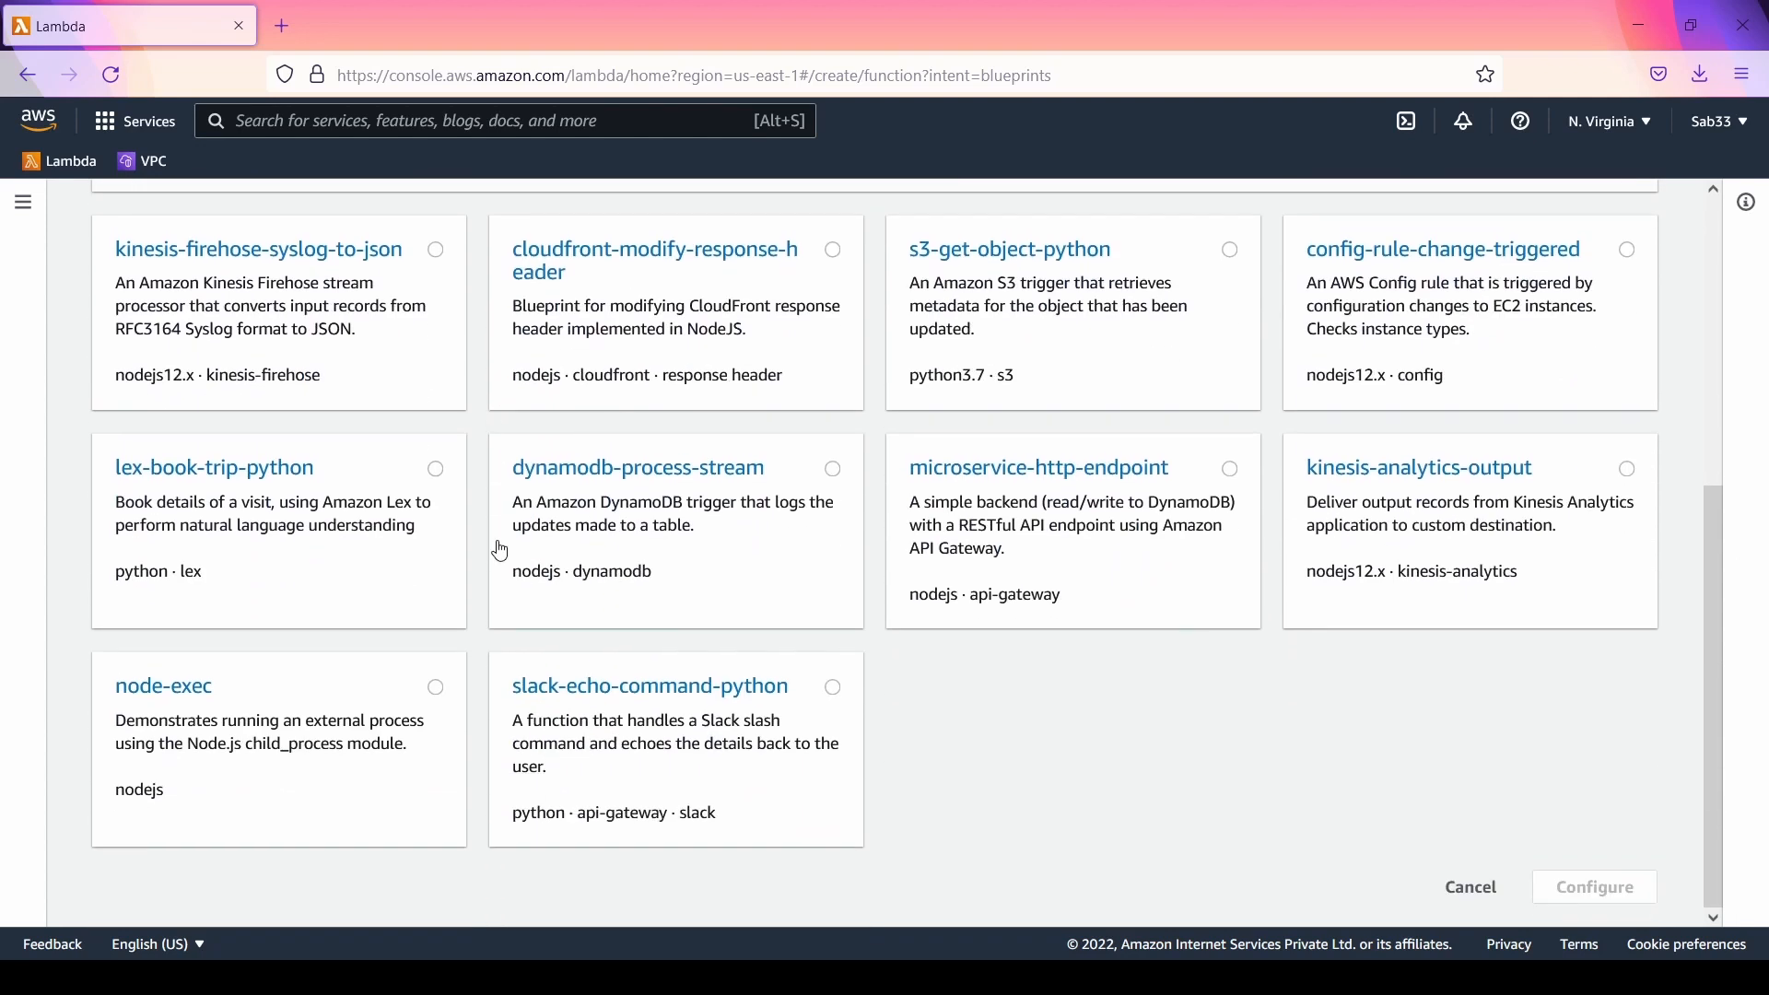
Step: Switch the function's creation method to Container image
{"action": "scroll", "coordinate": [500, 551], "scroll_direction": "up", "scroll_amount": 4}
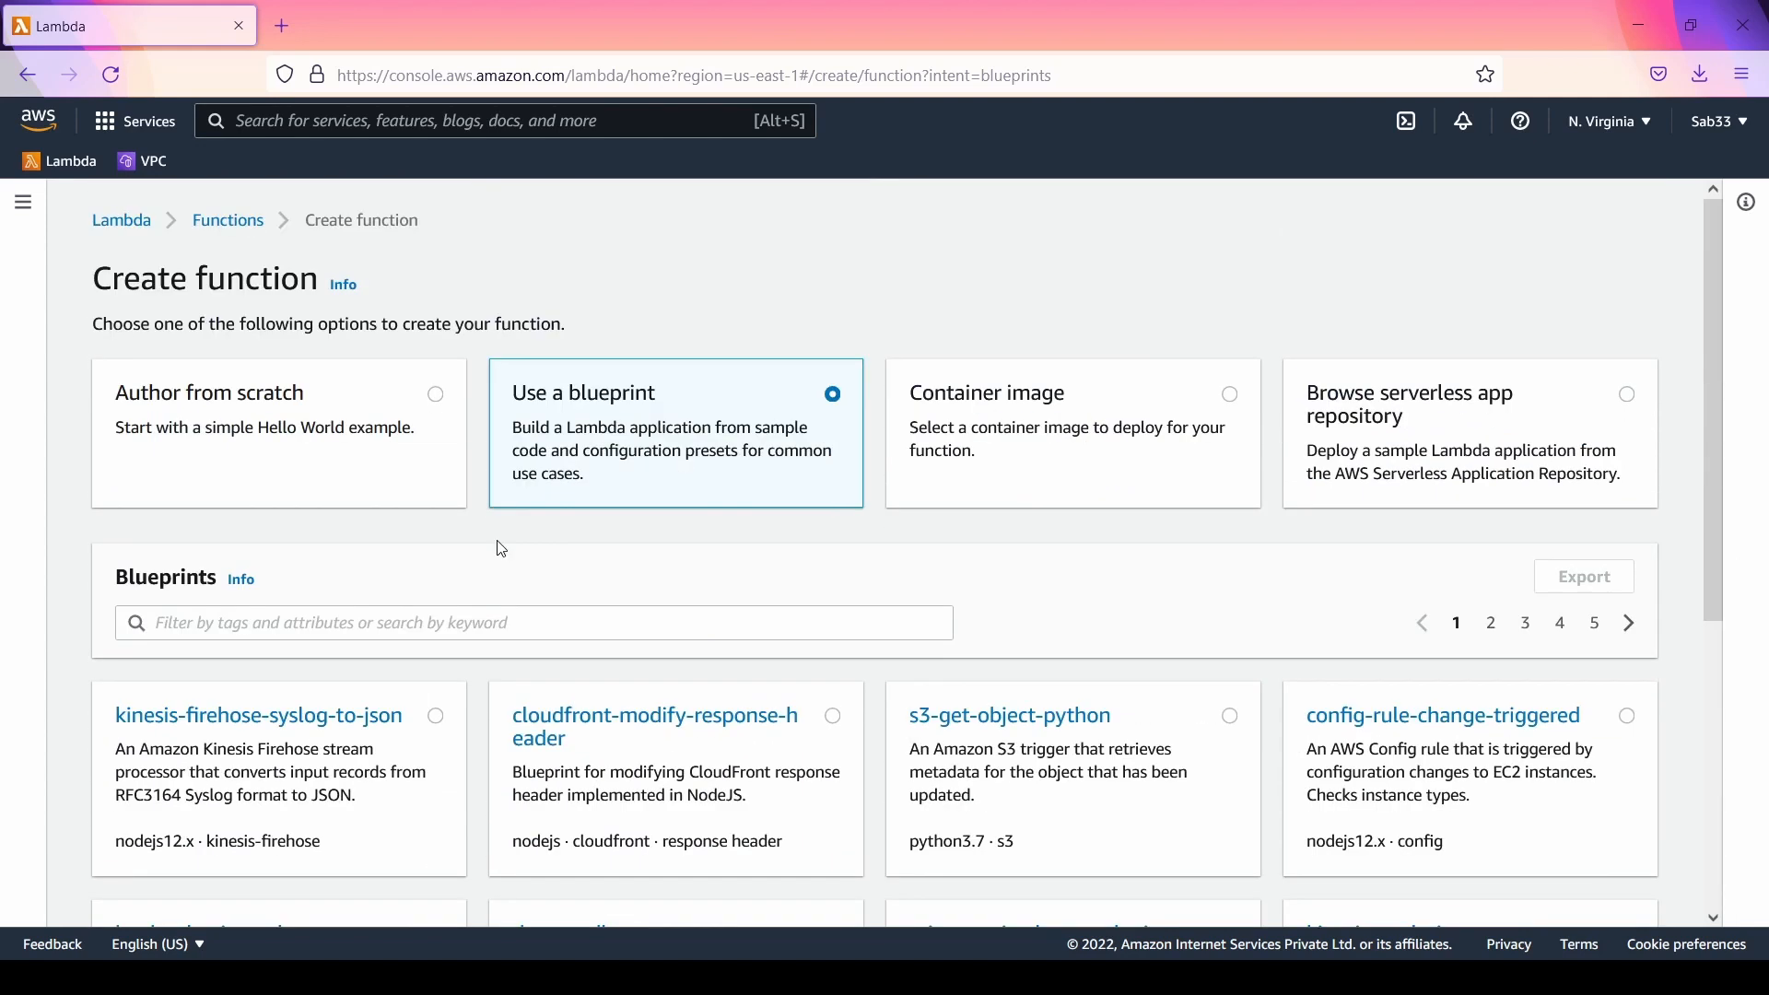
{"action": "left_click", "coordinate": [1033, 402]}
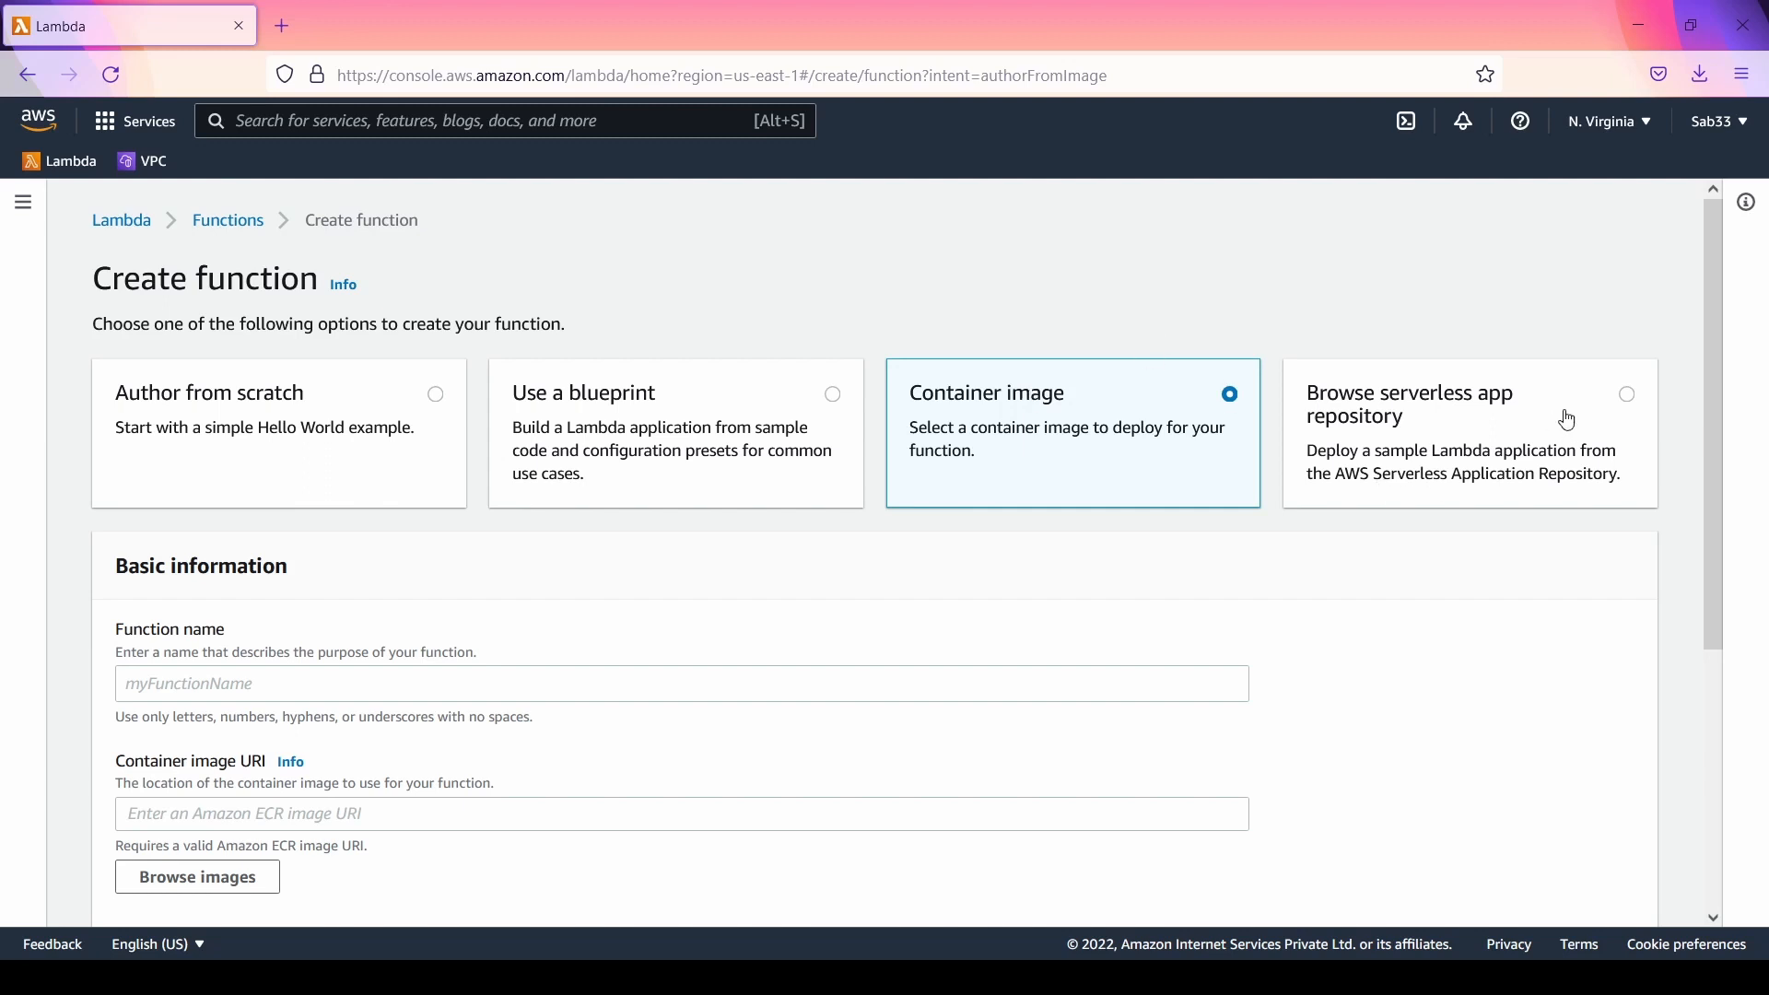
Step: Switch the creation method to Browse serverless app repository and look through the public applications
{"action": "left_click", "coordinate": [1480, 408]}
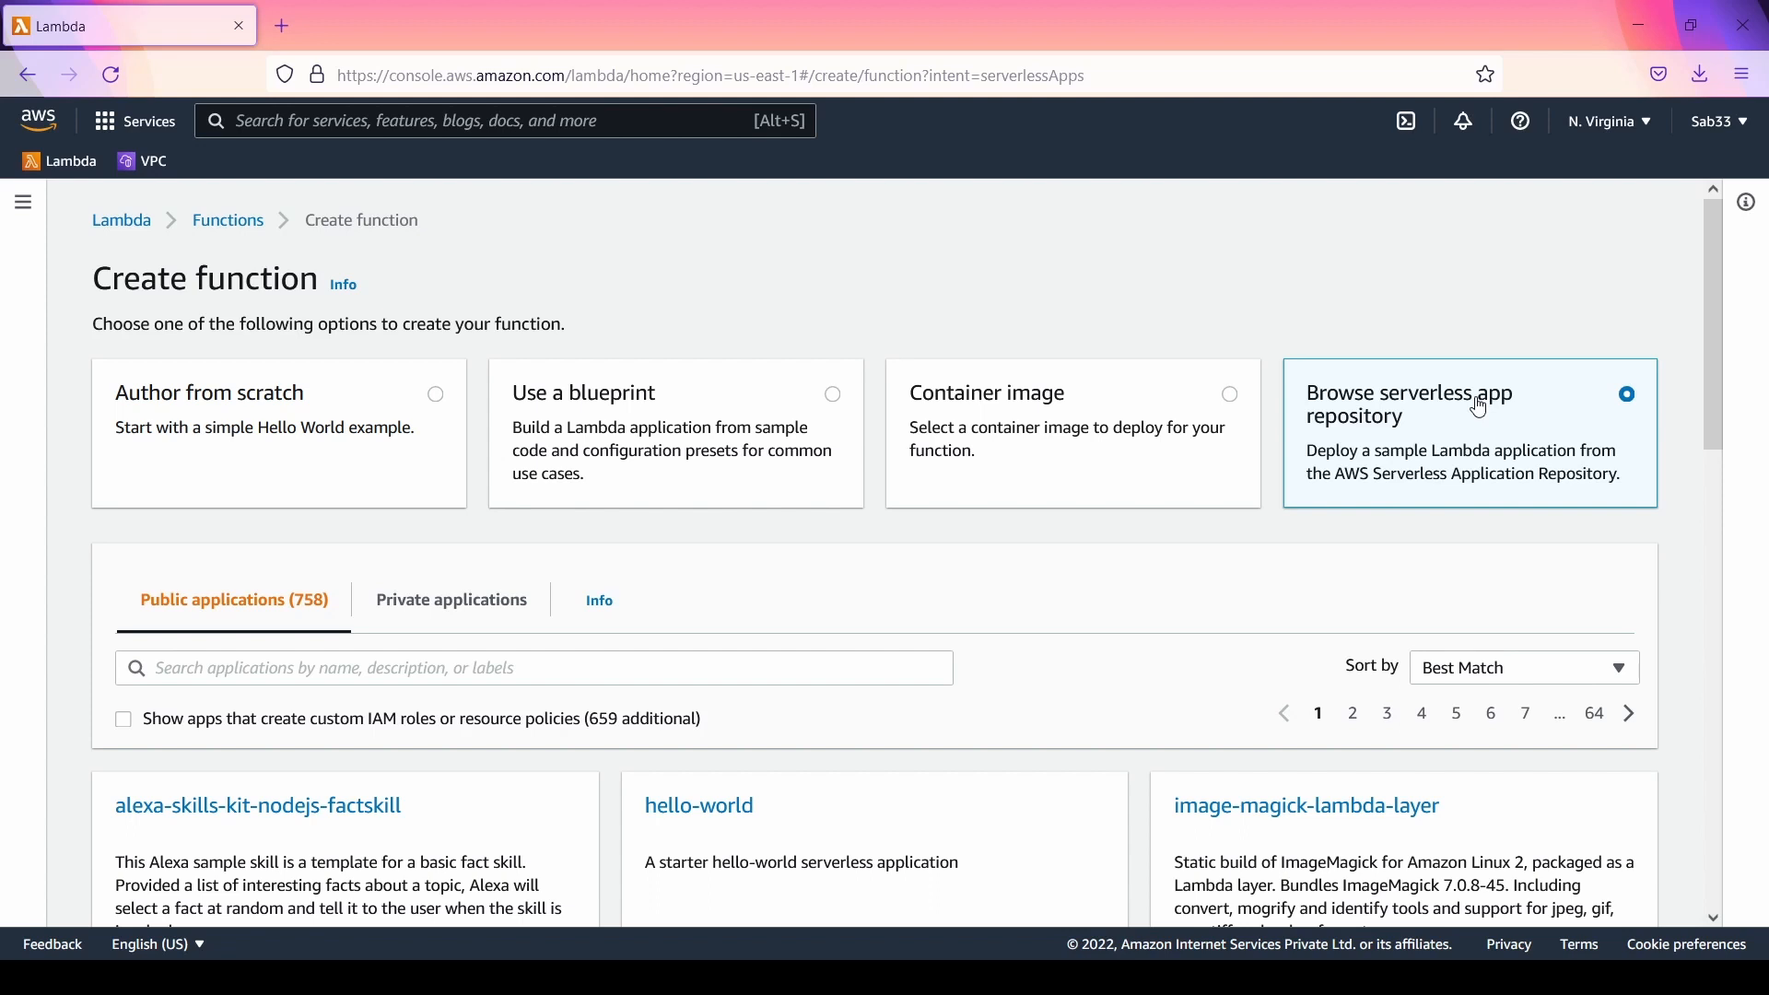
{"action": "scroll", "coordinate": [1314, 791], "scroll_direction": "down", "scroll_amount": 10}
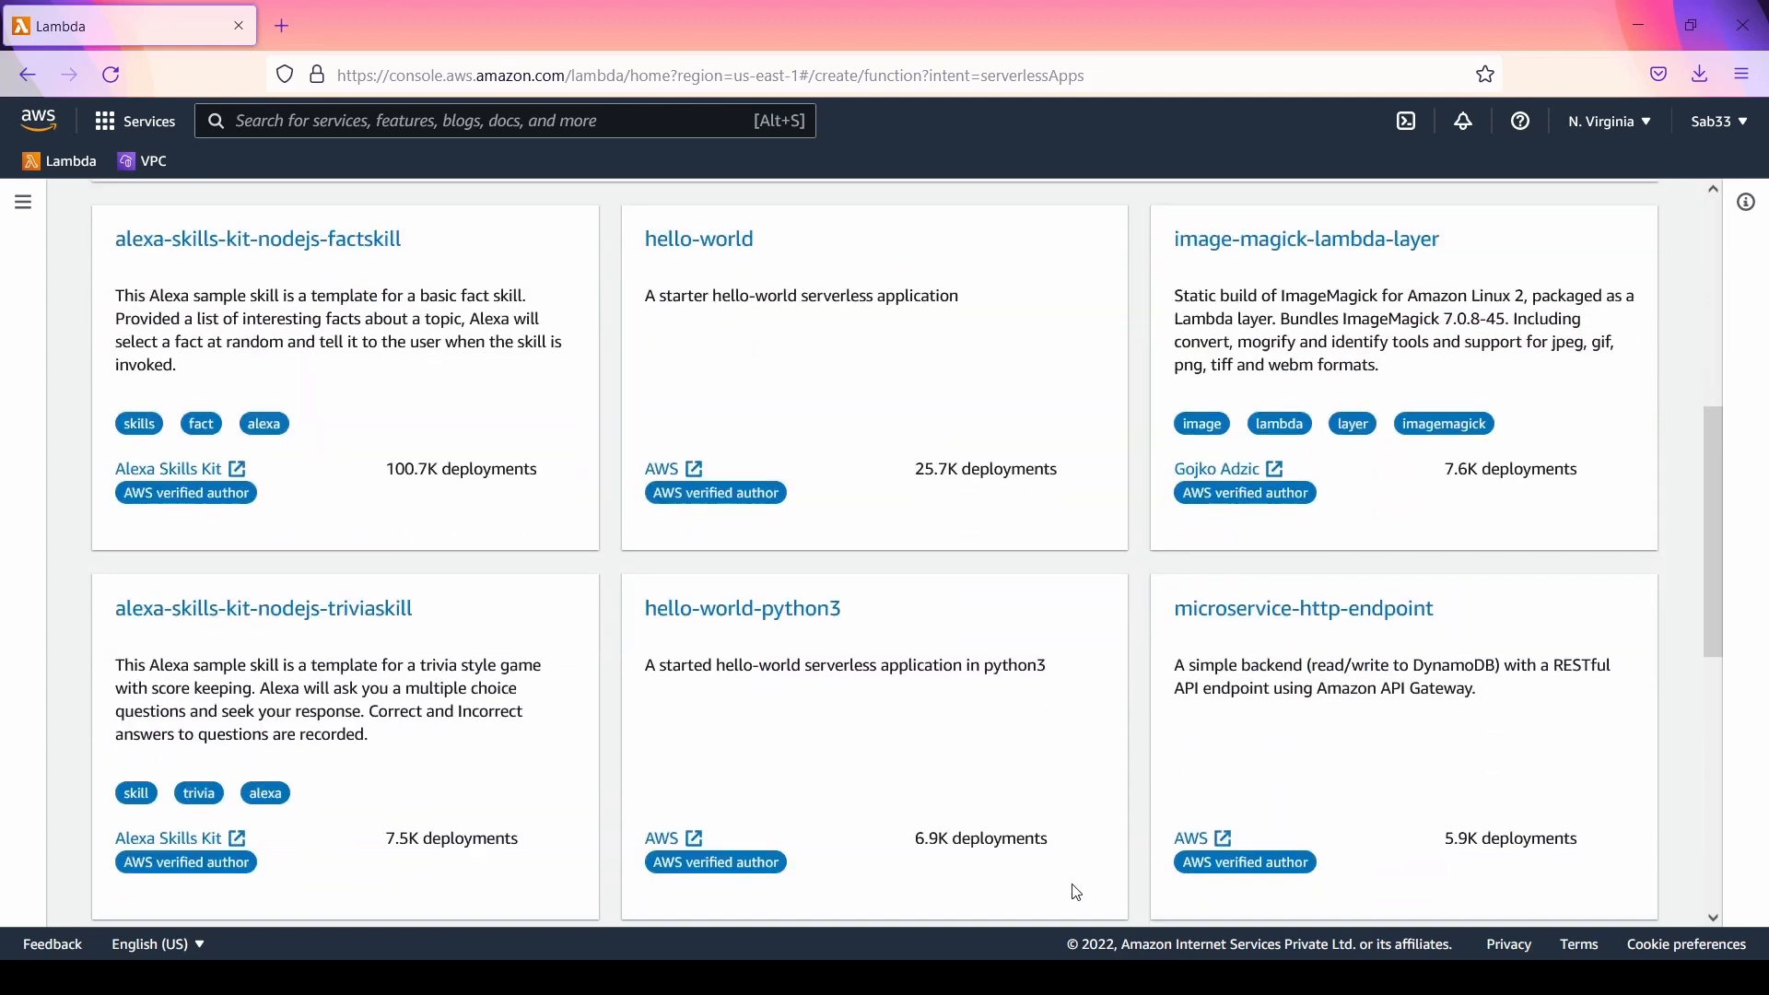
{"action": "scroll", "coordinate": [886, 592], "scroll_direction": "up", "scroll_amount": 10}
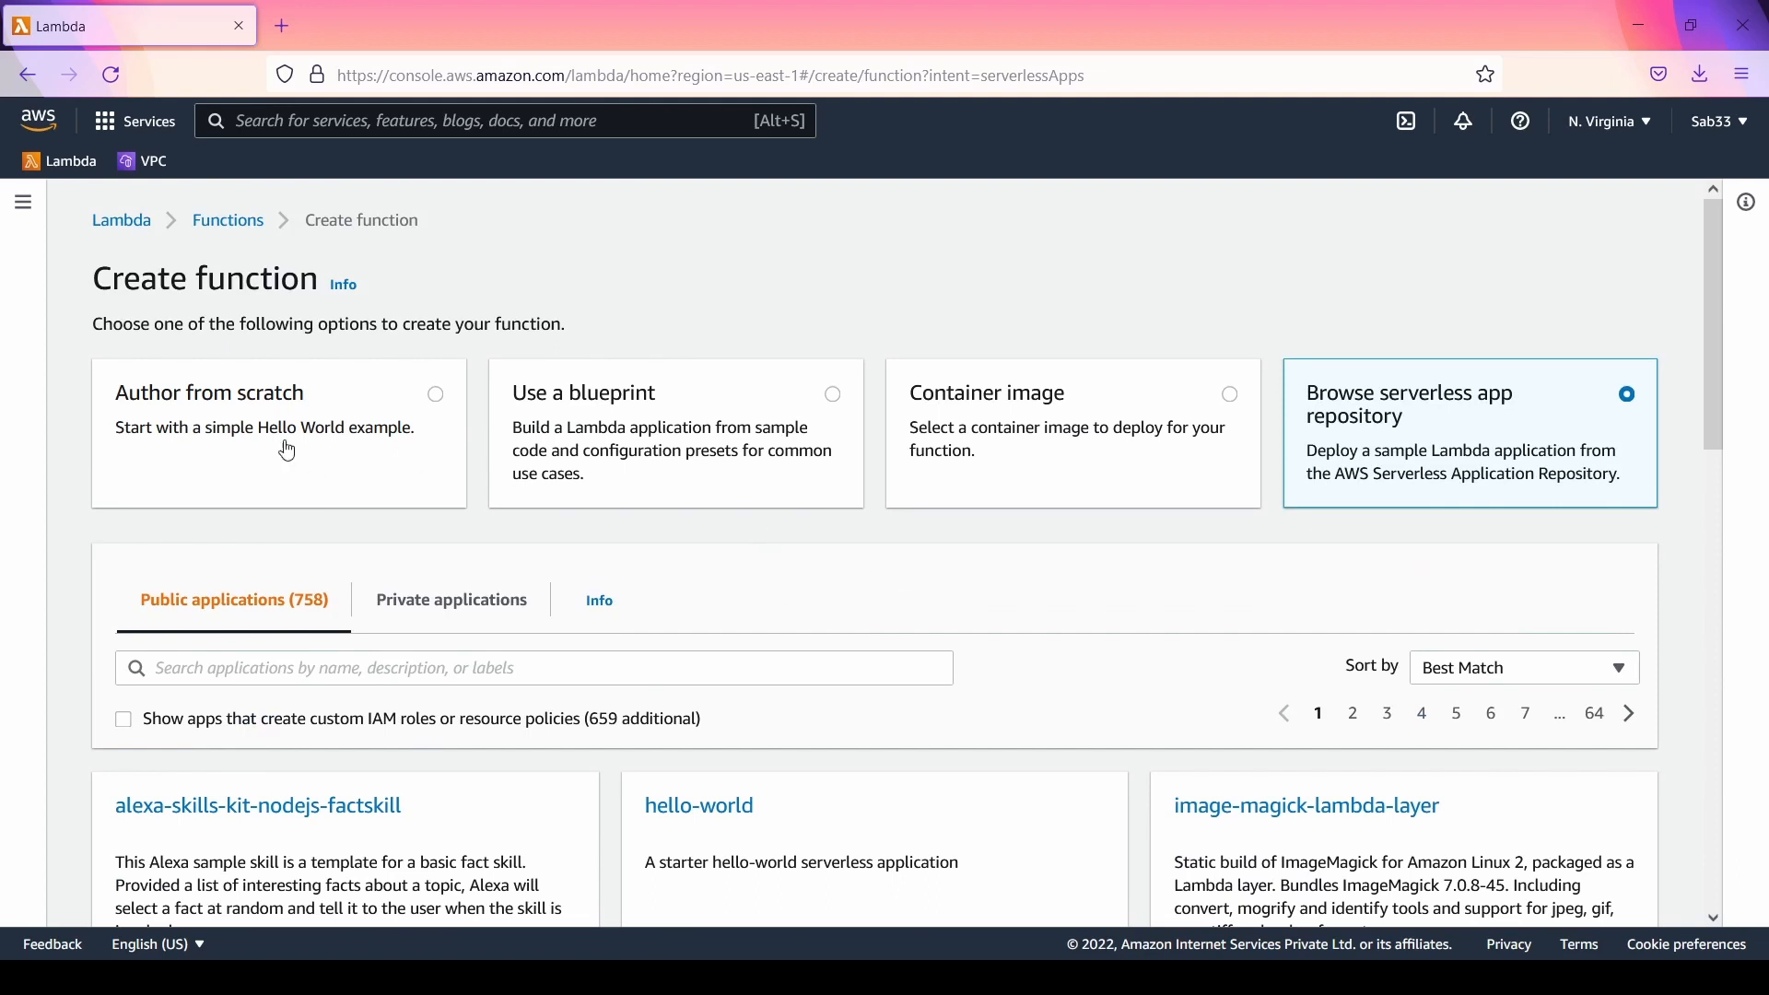
Step: Switch the creation method to Author from scratch and name the function testfunc
{"action": "left_click", "coordinate": [350, 447]}
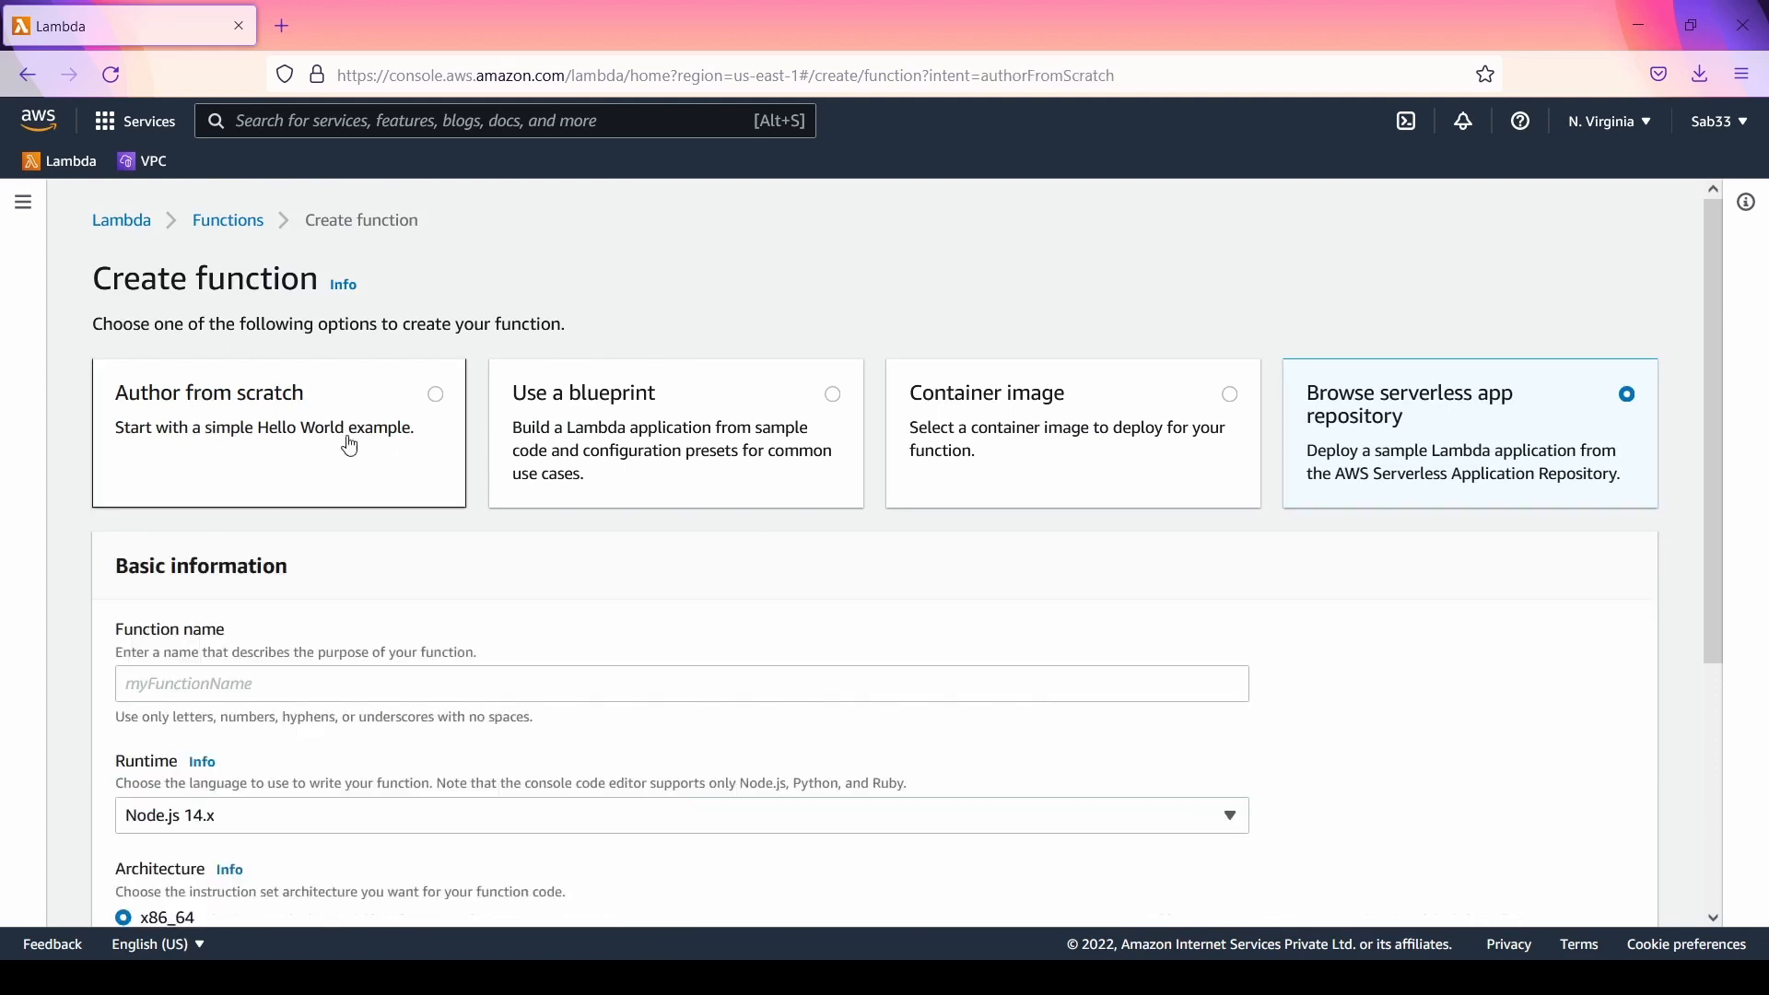
{"action": "scroll", "coordinate": [770, 644], "scroll_direction": "down", "scroll_amount": 2}
{"action": "left_click", "coordinate": [558, 563]}
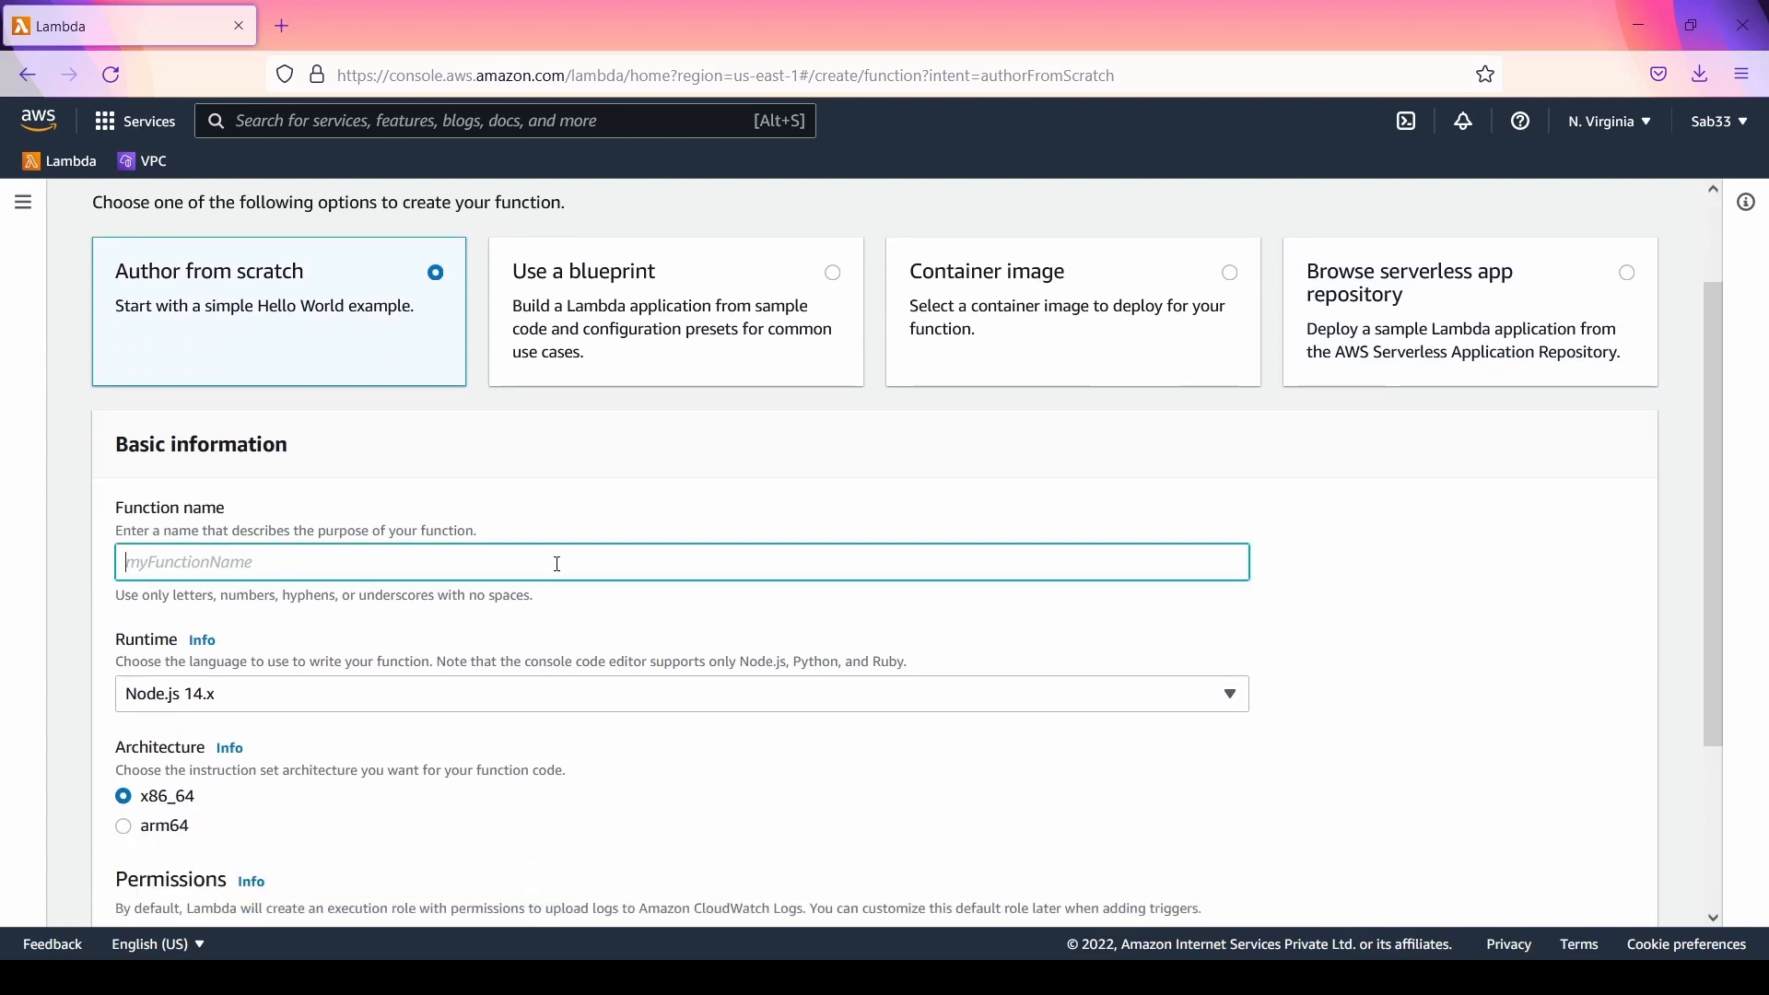
{"action": "type", "text": "testfunc"}
Step: Review the default execution role options, create the function with a new basic Lambda permissions role, and dismiss the notification
{"action": "scroll", "coordinate": [1520, 671], "scroll_direction": "down", "scroll_amount": 3}
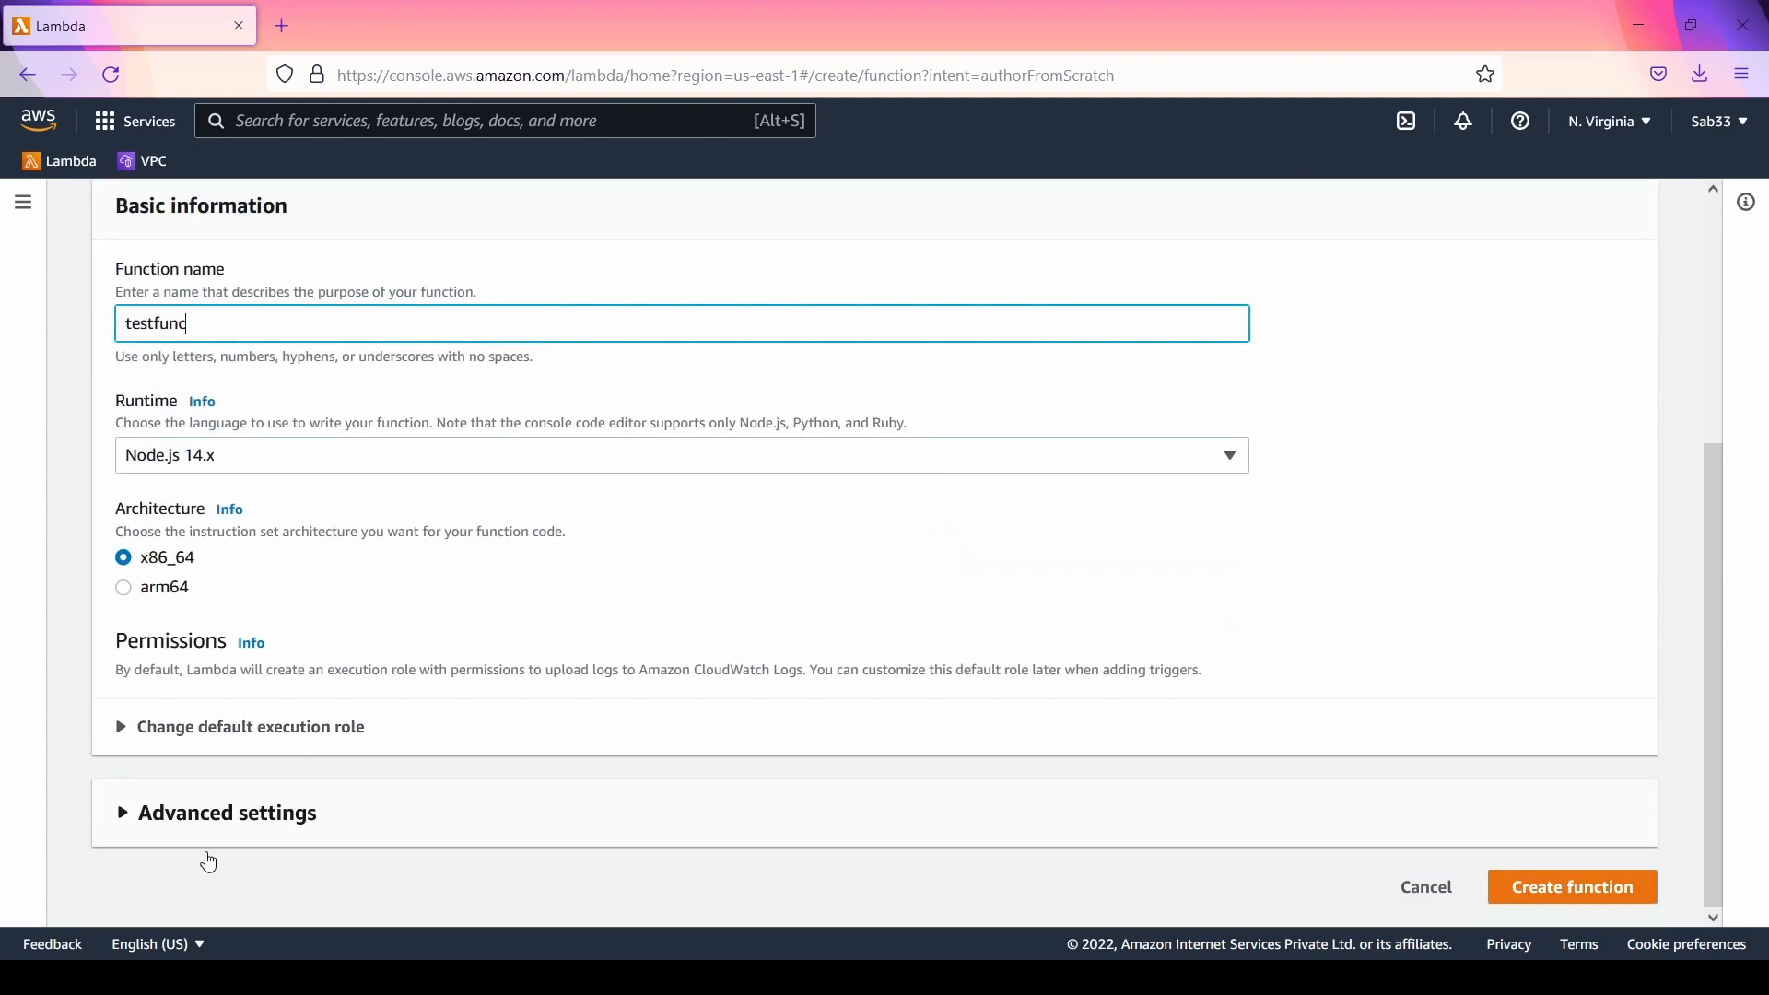
{"action": "left_click", "coordinate": [146, 737]}
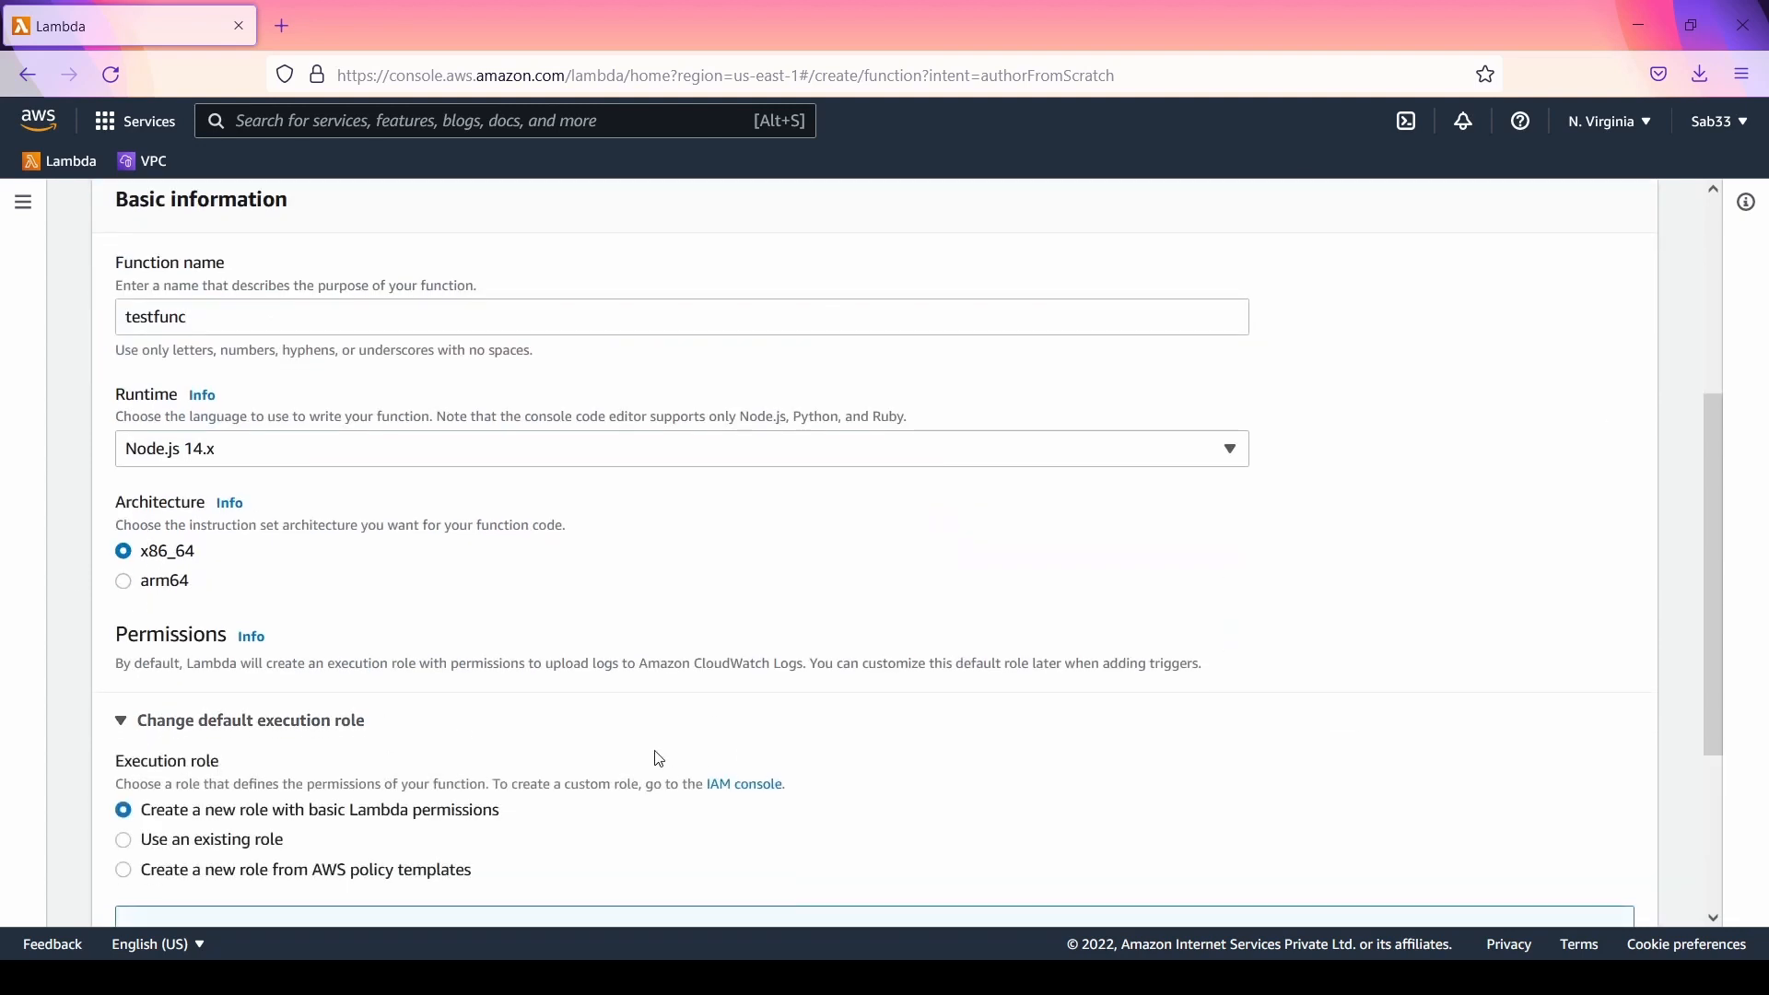
{"action": "scroll", "coordinate": [655, 754], "scroll_direction": "down", "scroll_amount": 3}
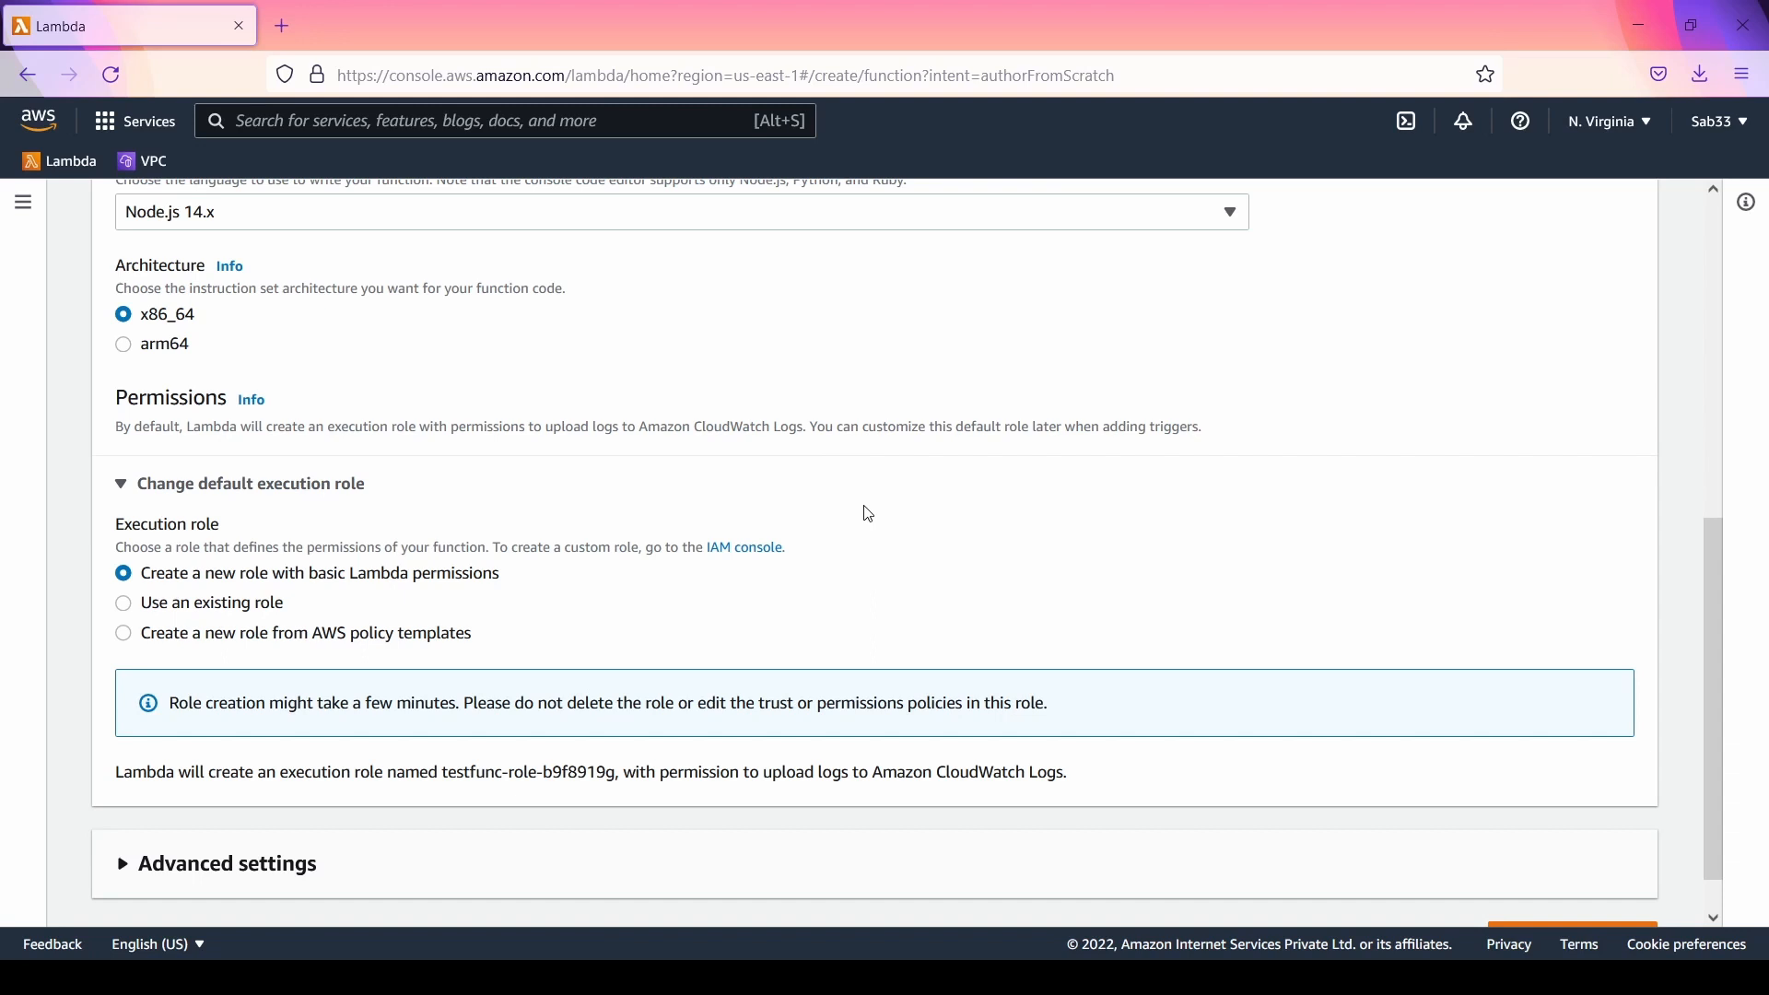
{"action": "scroll", "coordinate": [869, 514], "scroll_direction": "down", "scroll_amount": 1}
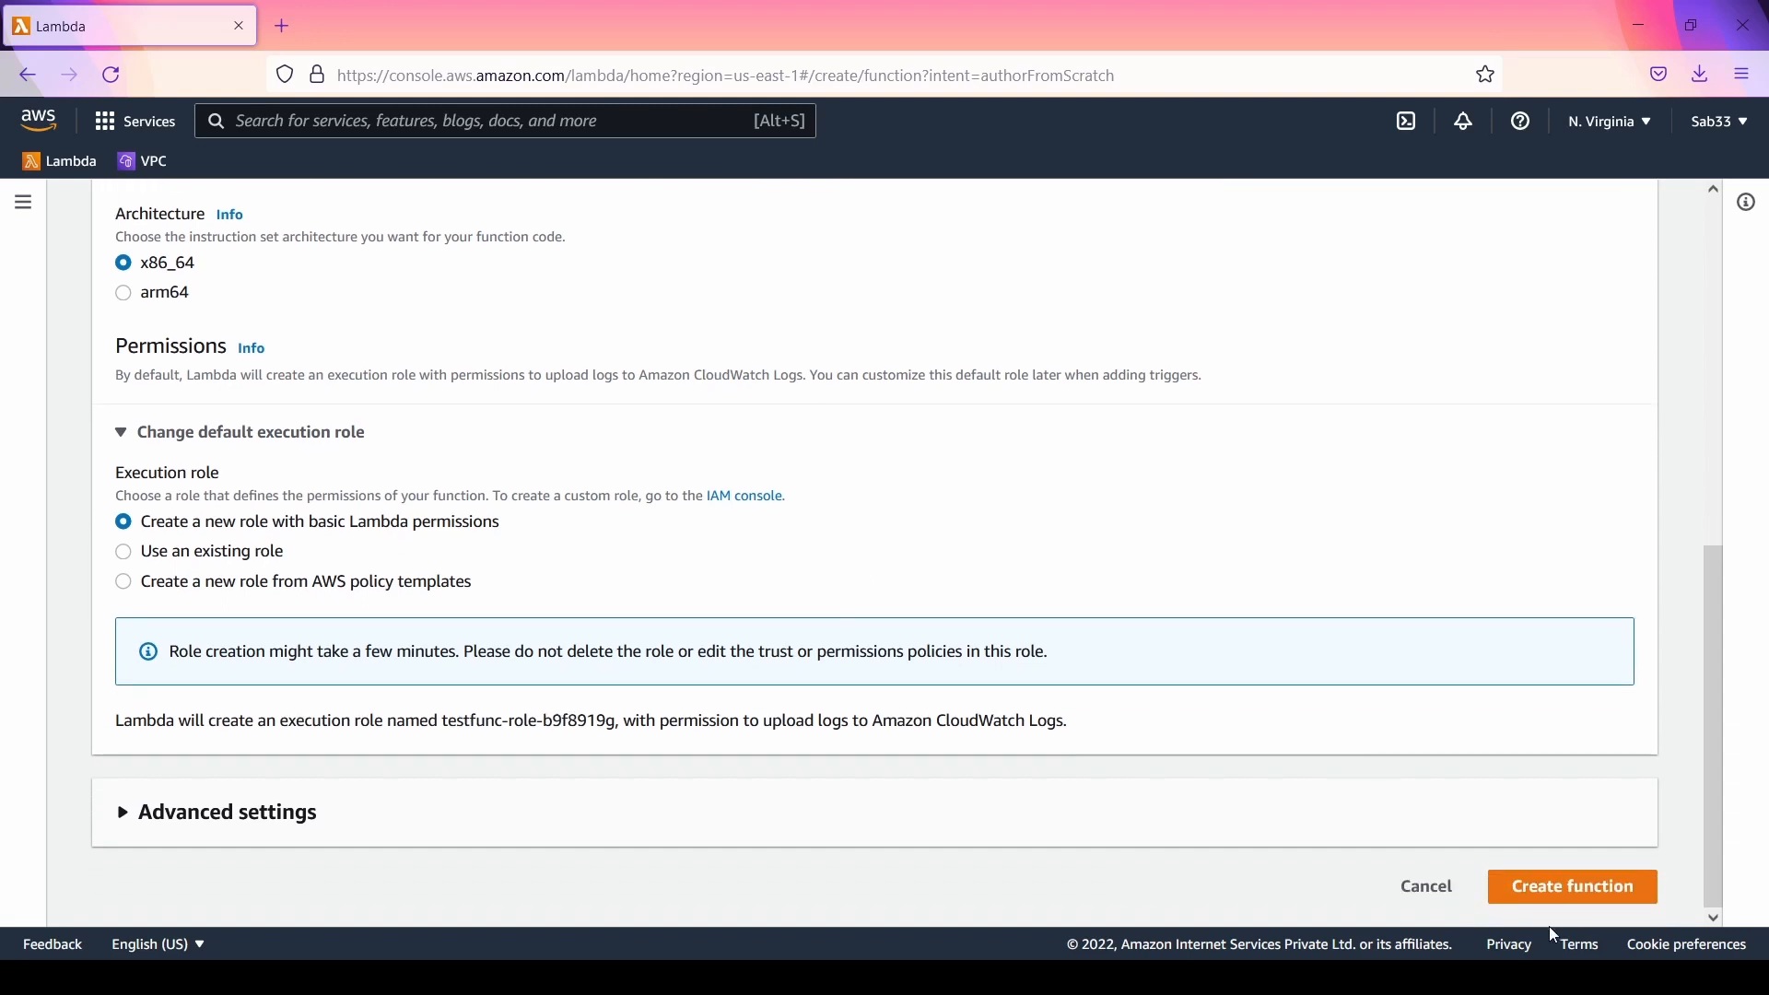
{"action": "left_click", "coordinate": [1587, 889]}
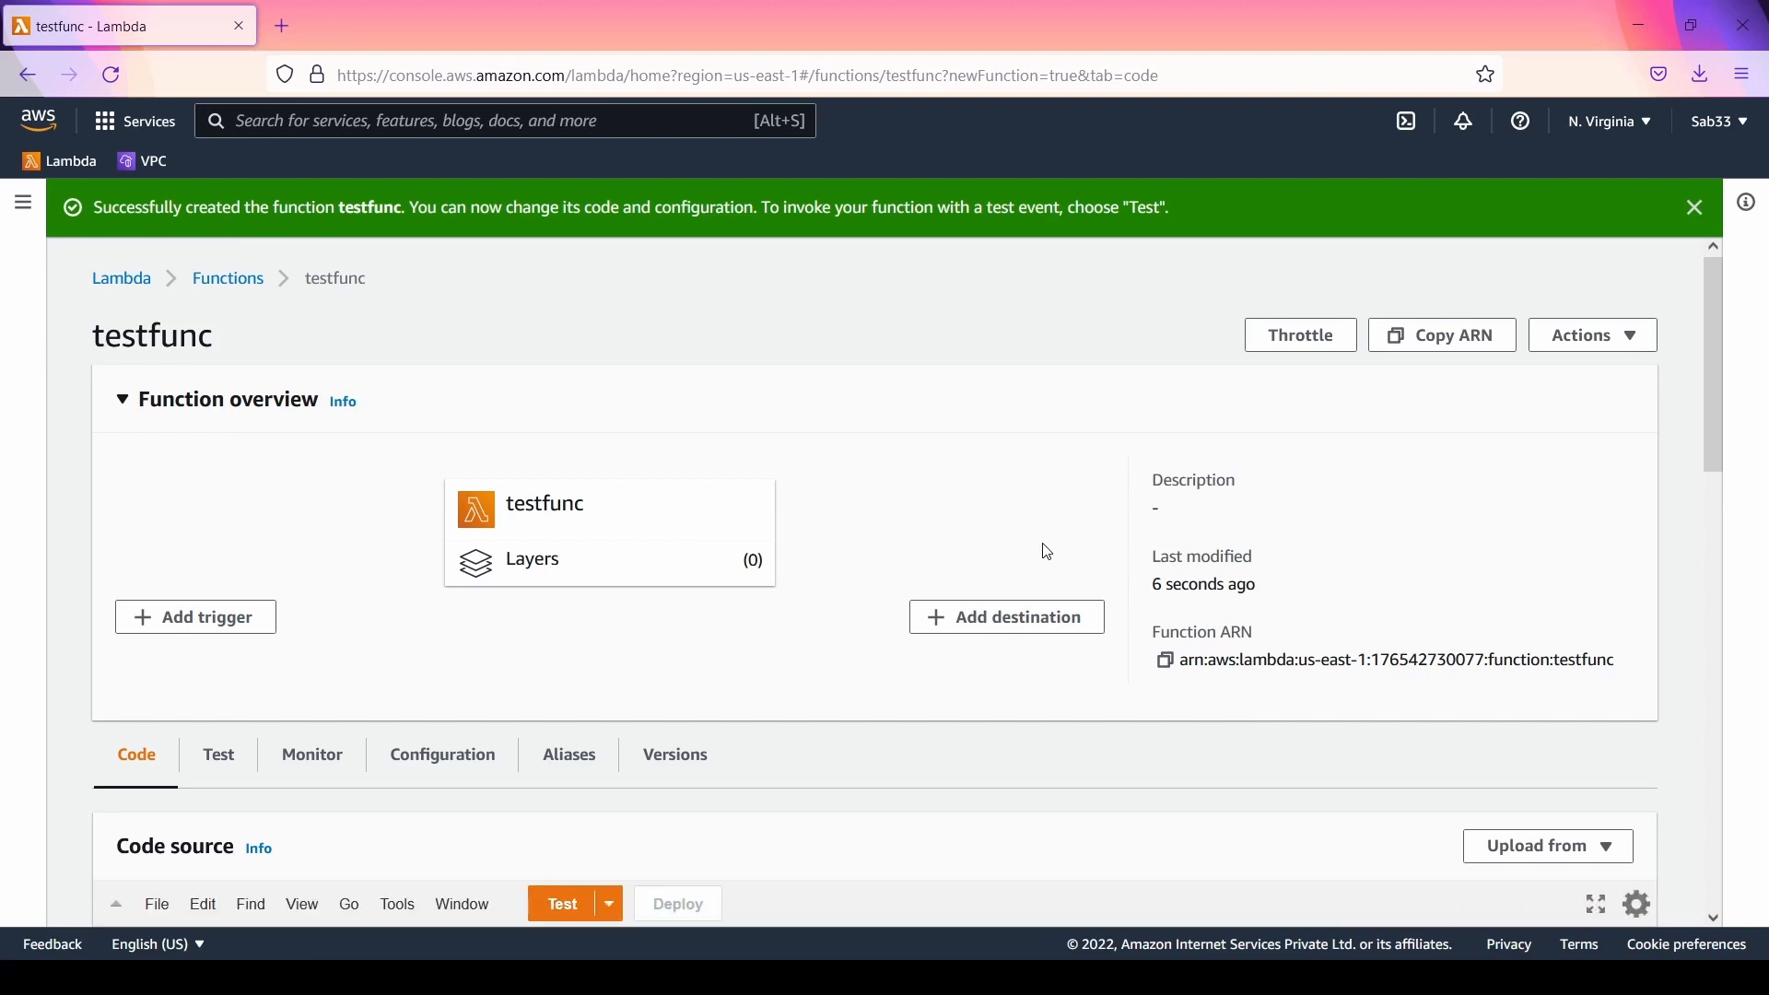
{"action": "left_click", "coordinate": [1697, 212]}
Step: Add console.log(event); as the first line inside the handler in index.js and deploy the change
{"action": "scroll", "coordinate": [805, 556], "scroll_direction": "down", "scroll_amount": 5}
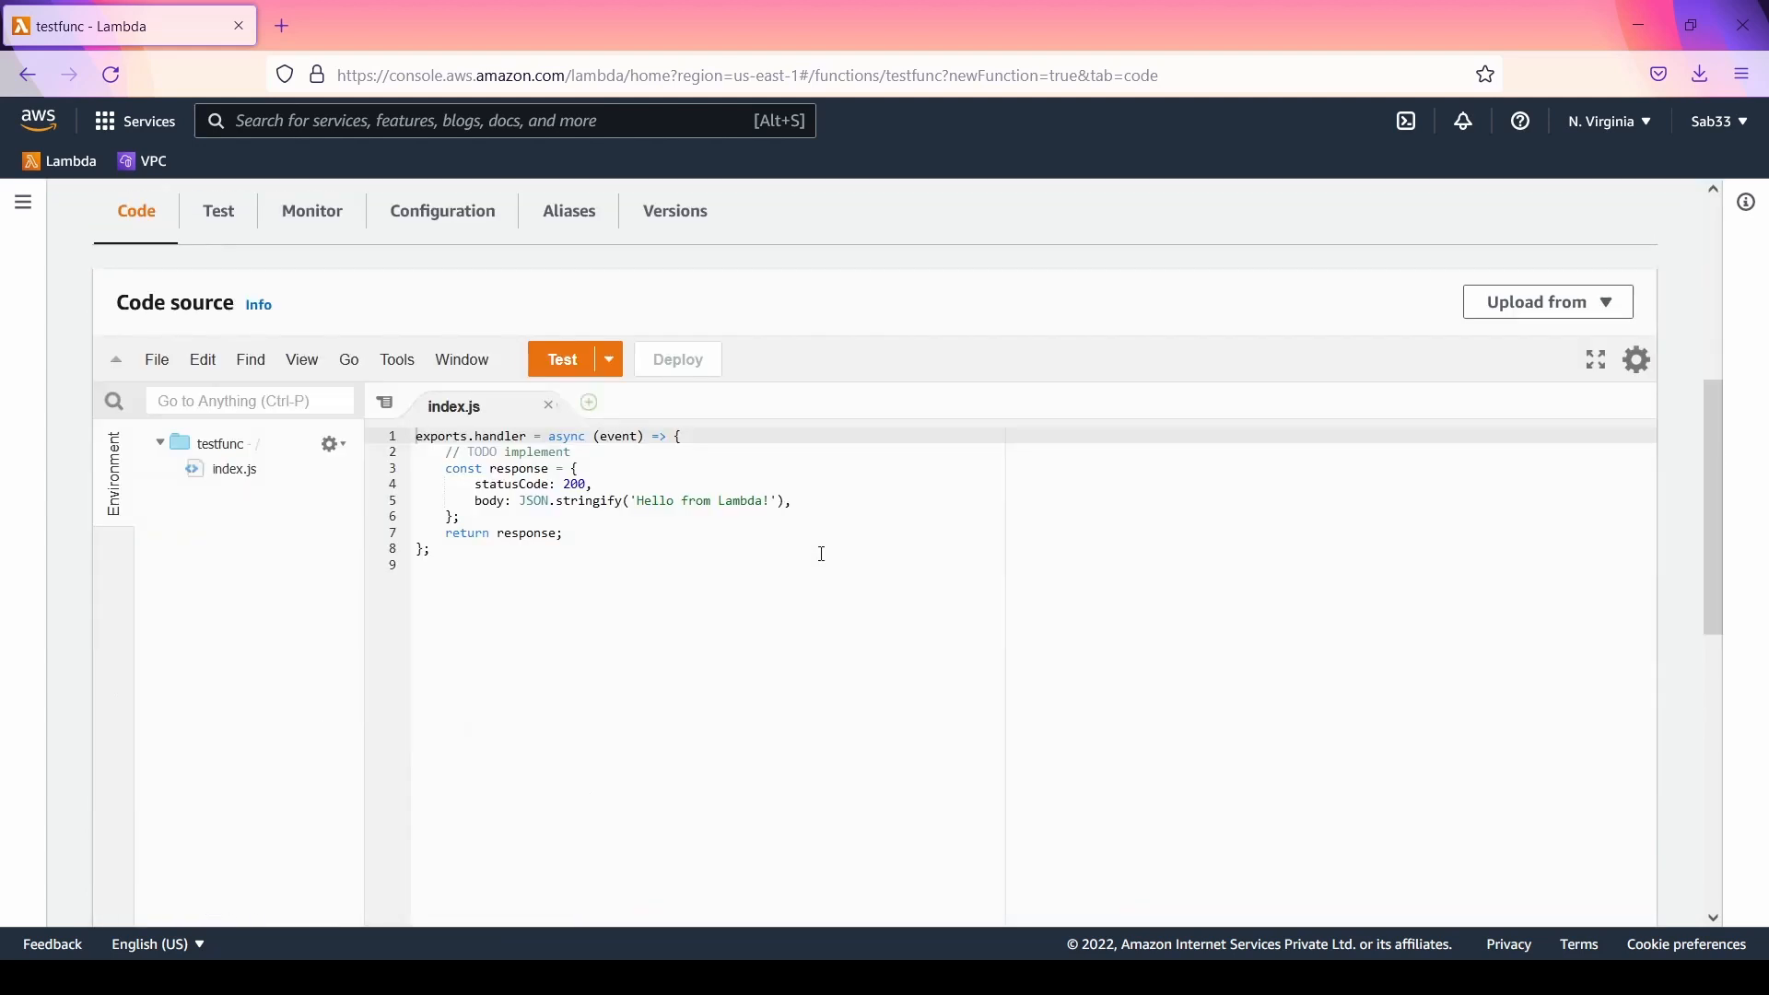
{"action": "left_click", "coordinate": [696, 468]}
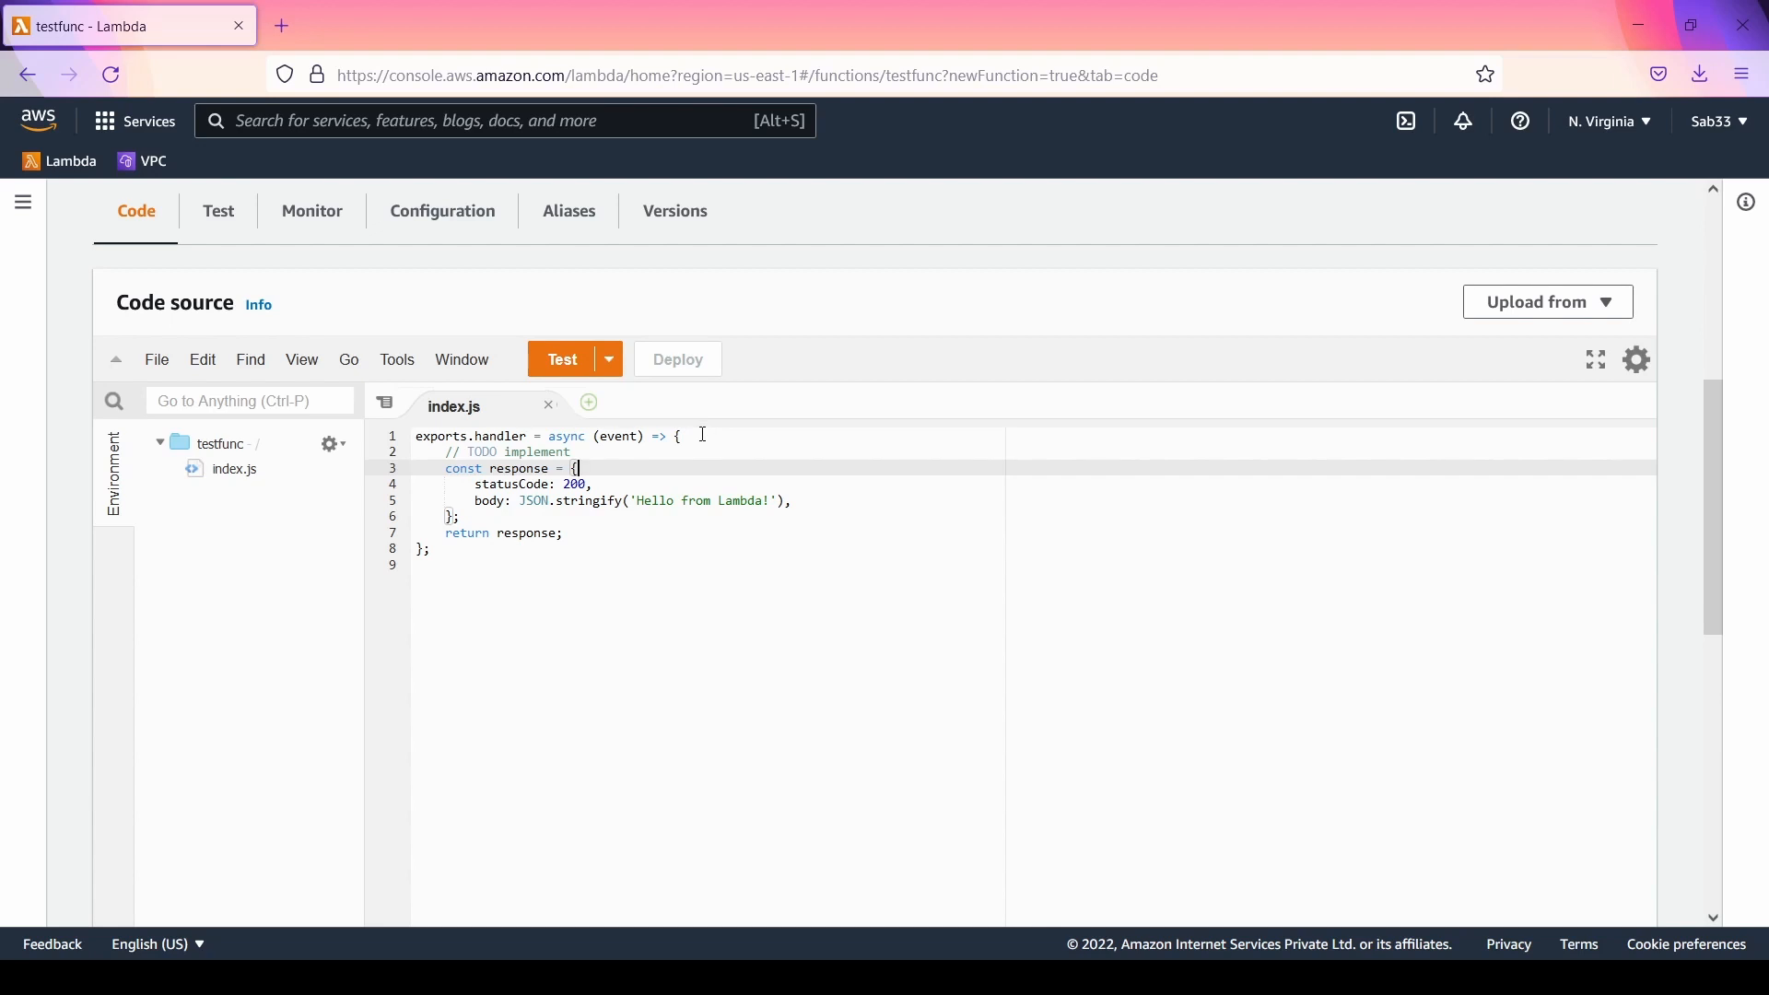
{"action": "left_click", "coordinate": [705, 435]}
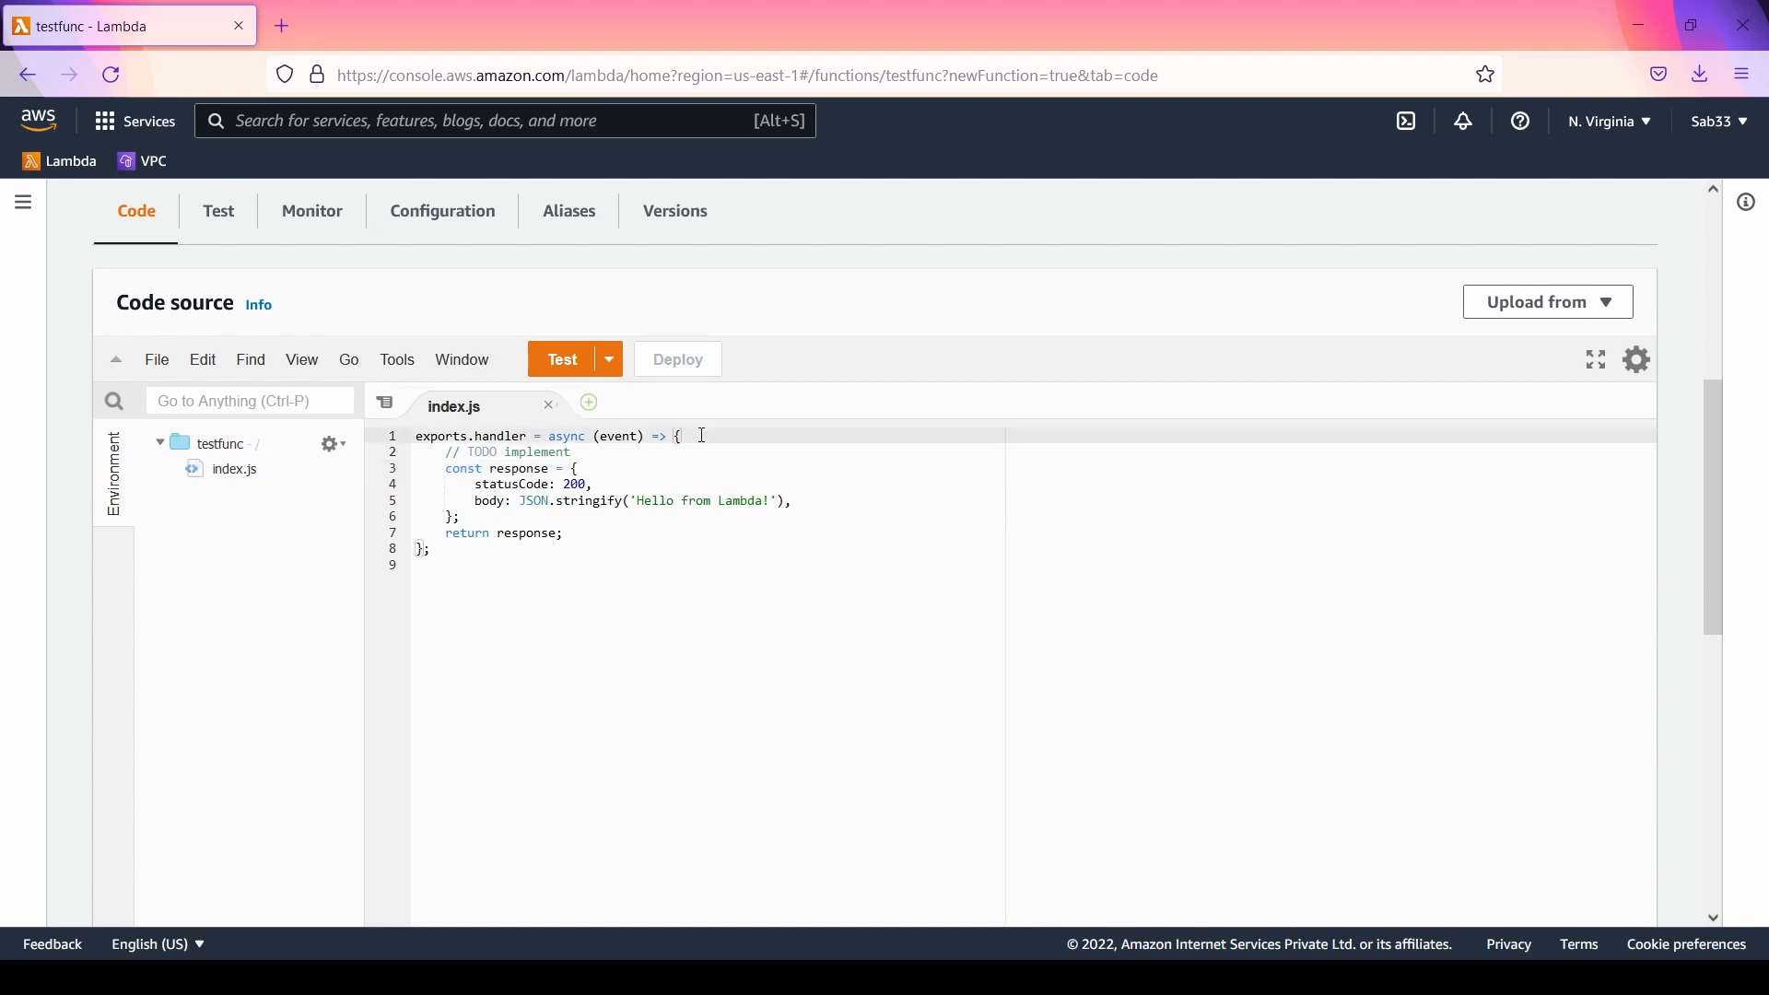
{"action": "double_click", "coordinate": [629, 438]}
{"action": "left_click", "coordinate": [710, 435]}
{"action": "key", "text": "Return"}
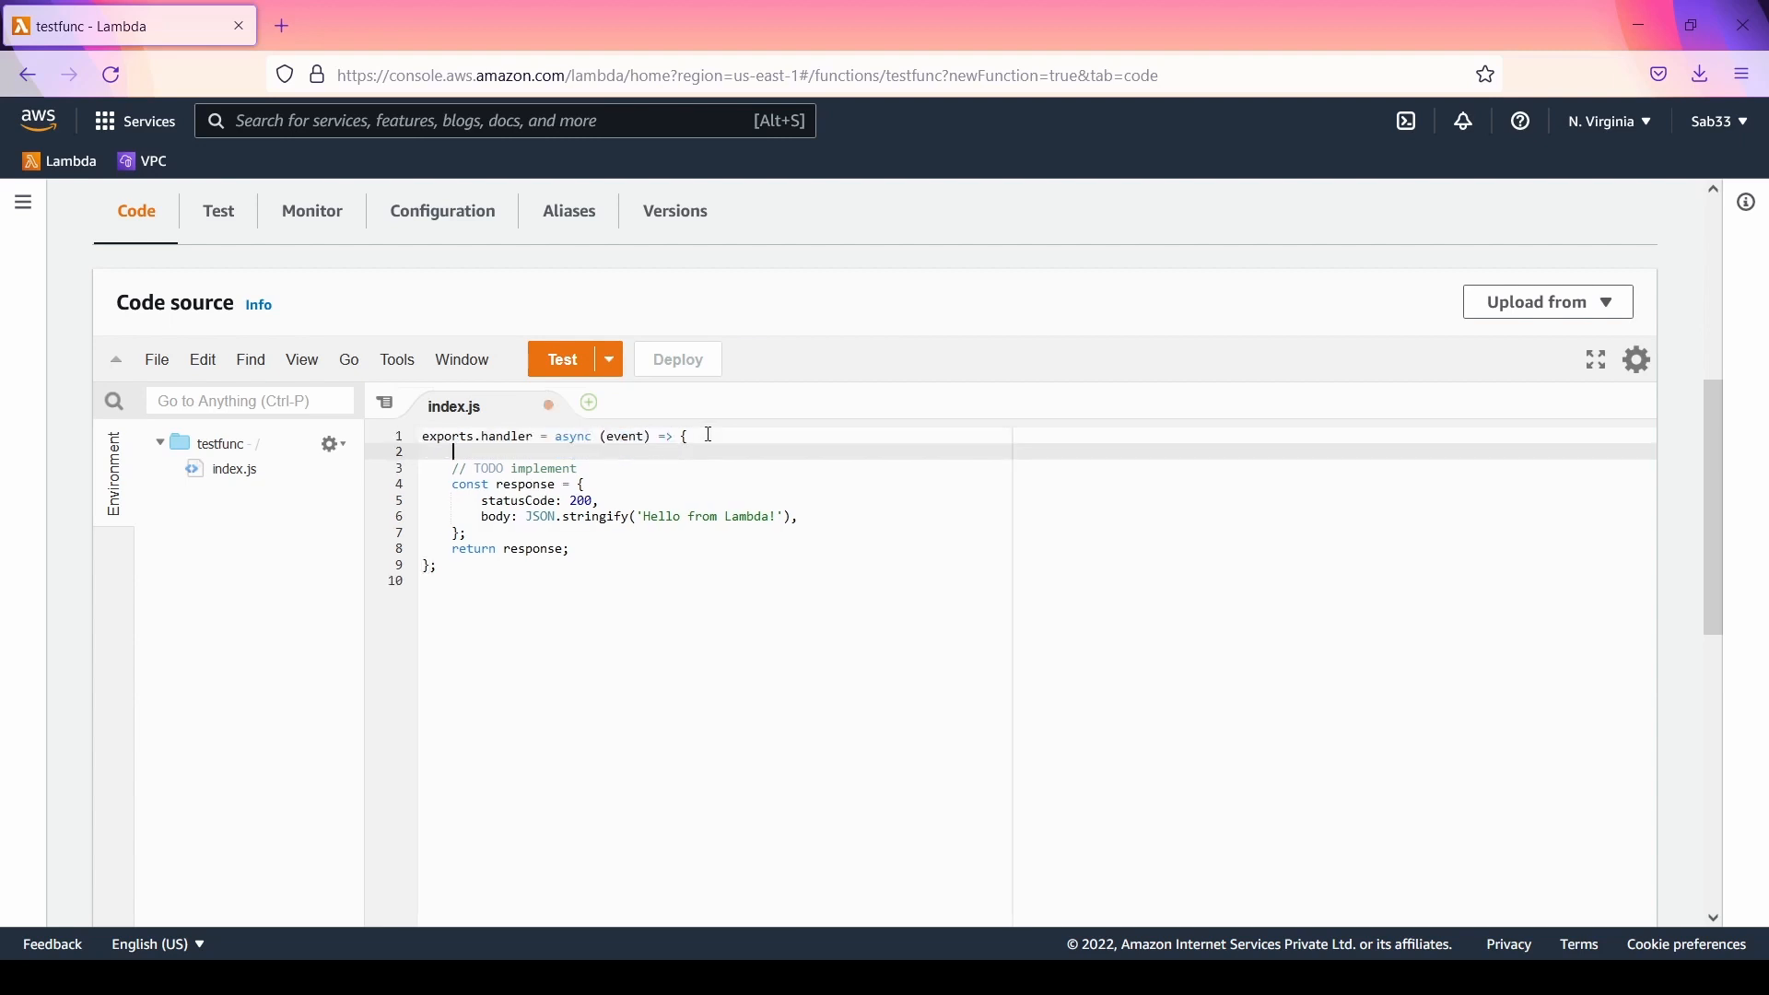
{"action": "type", "text": "cons"}
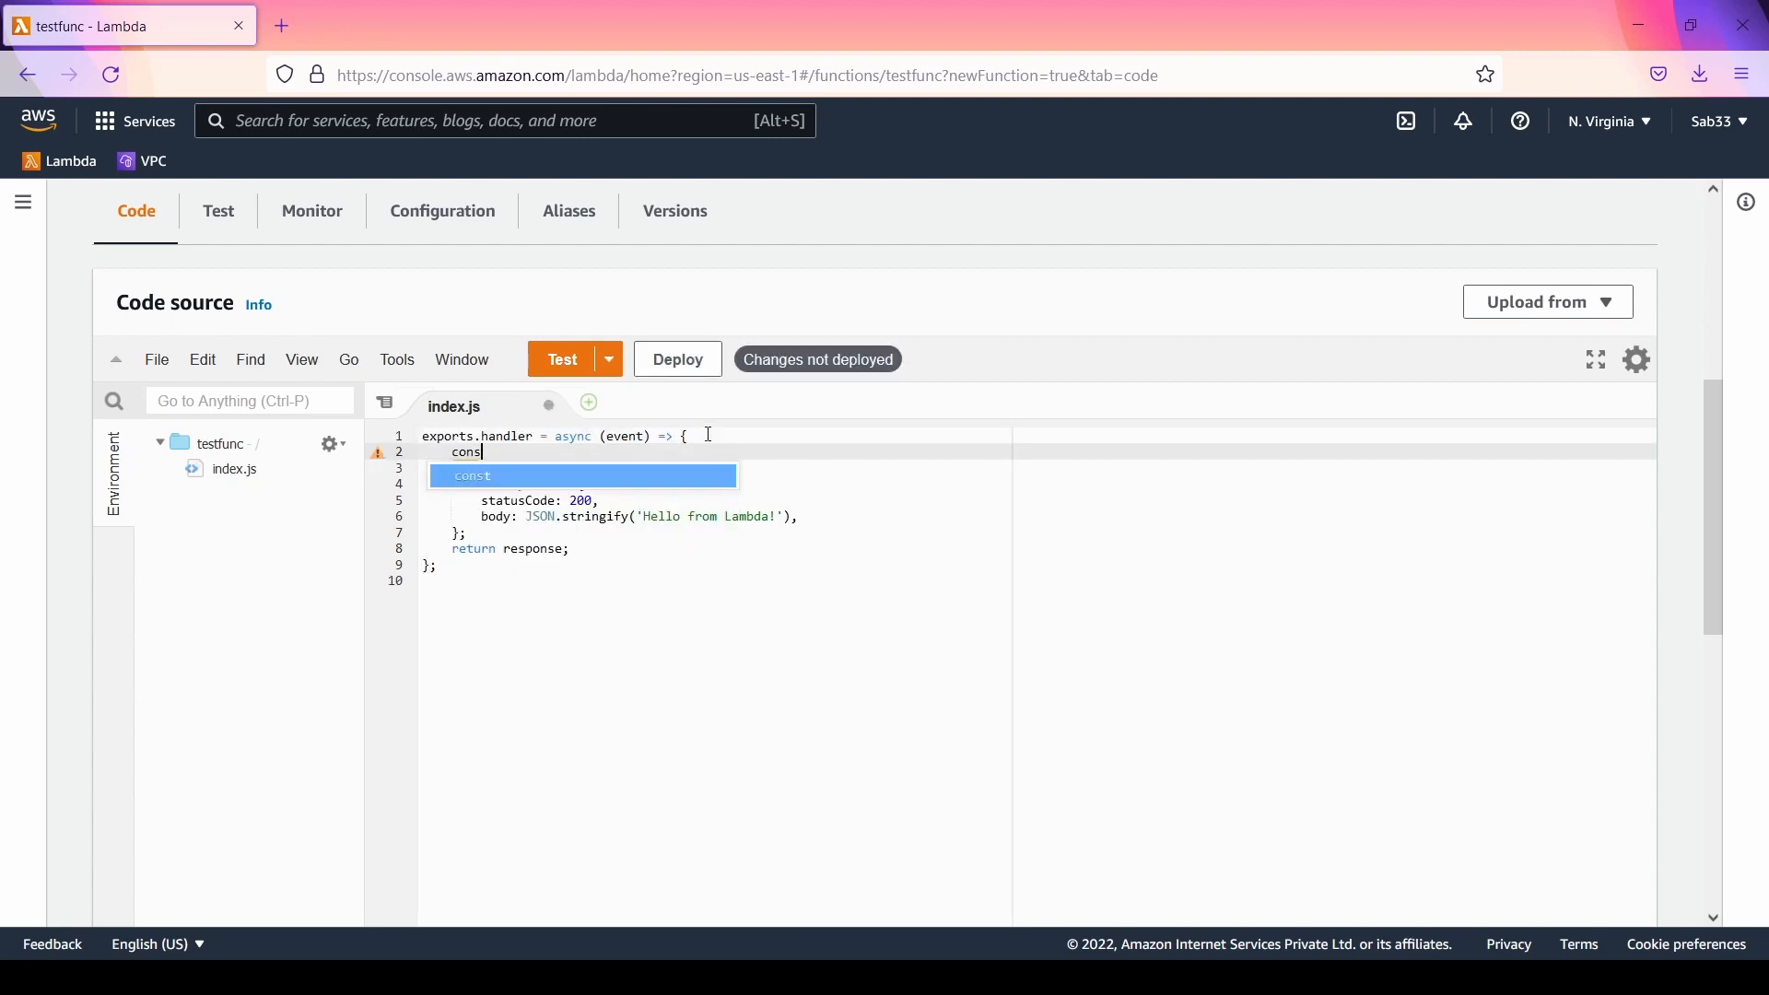
{"action": "type", "text": "ole.log"}
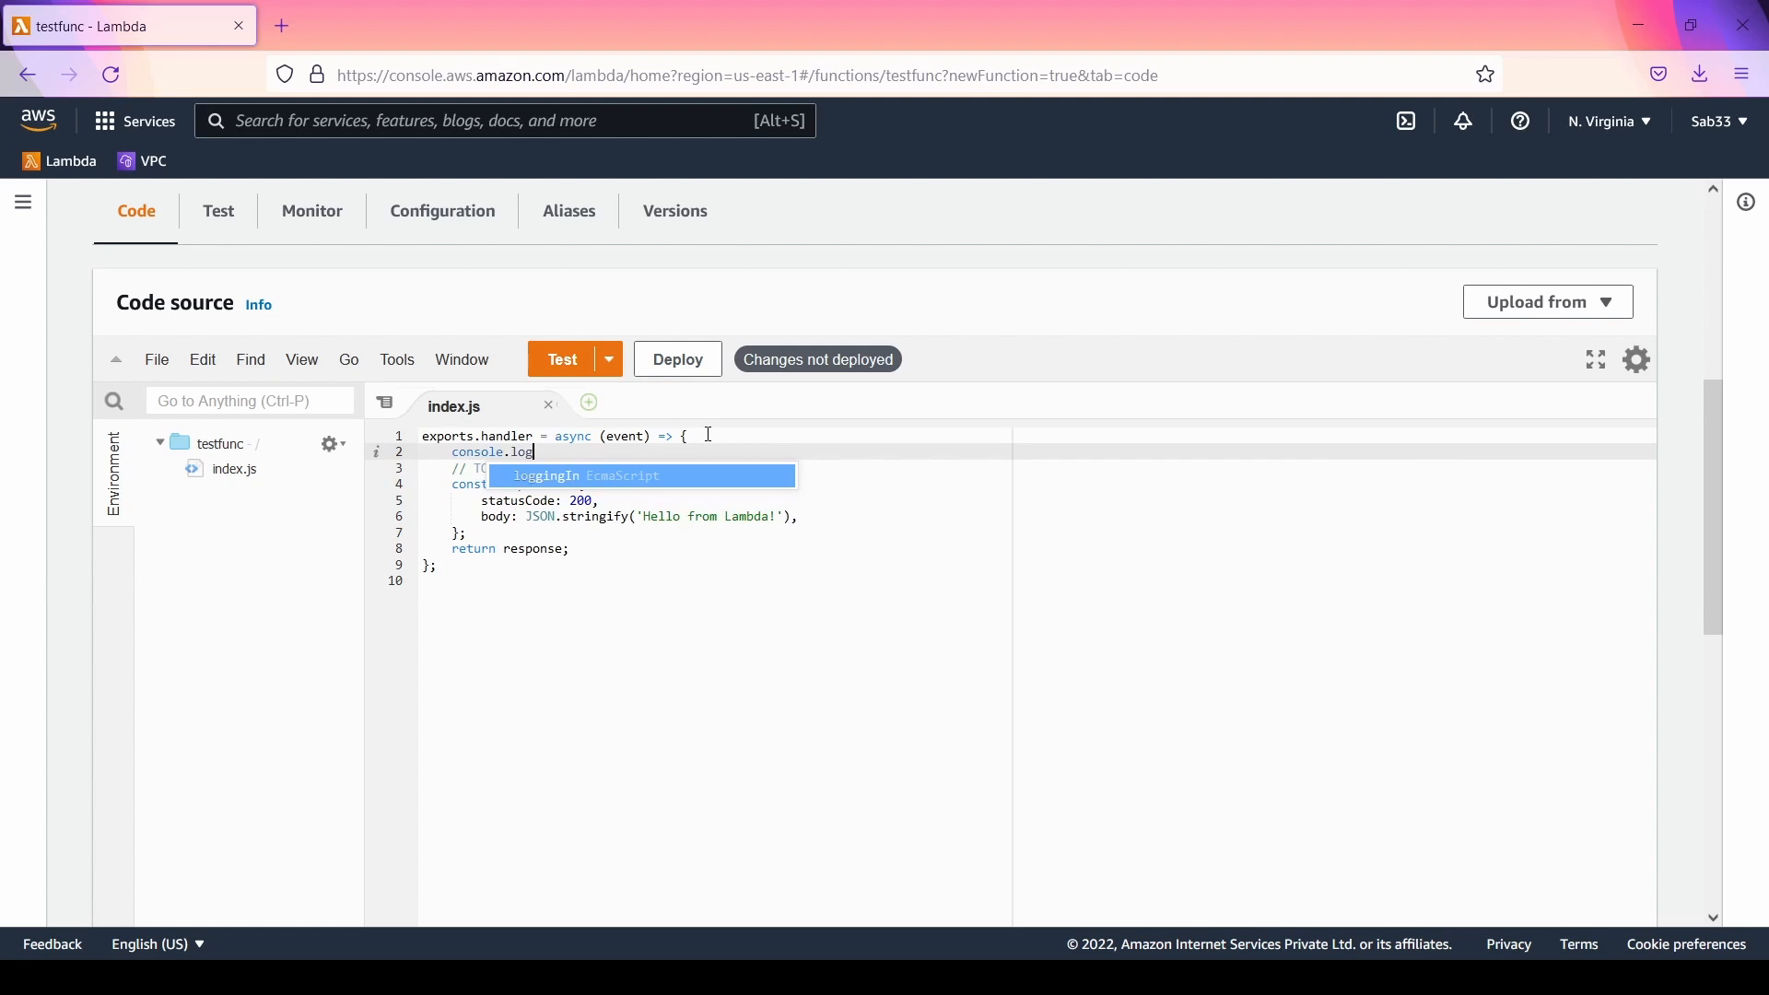
{"action": "type", "text": "()"}
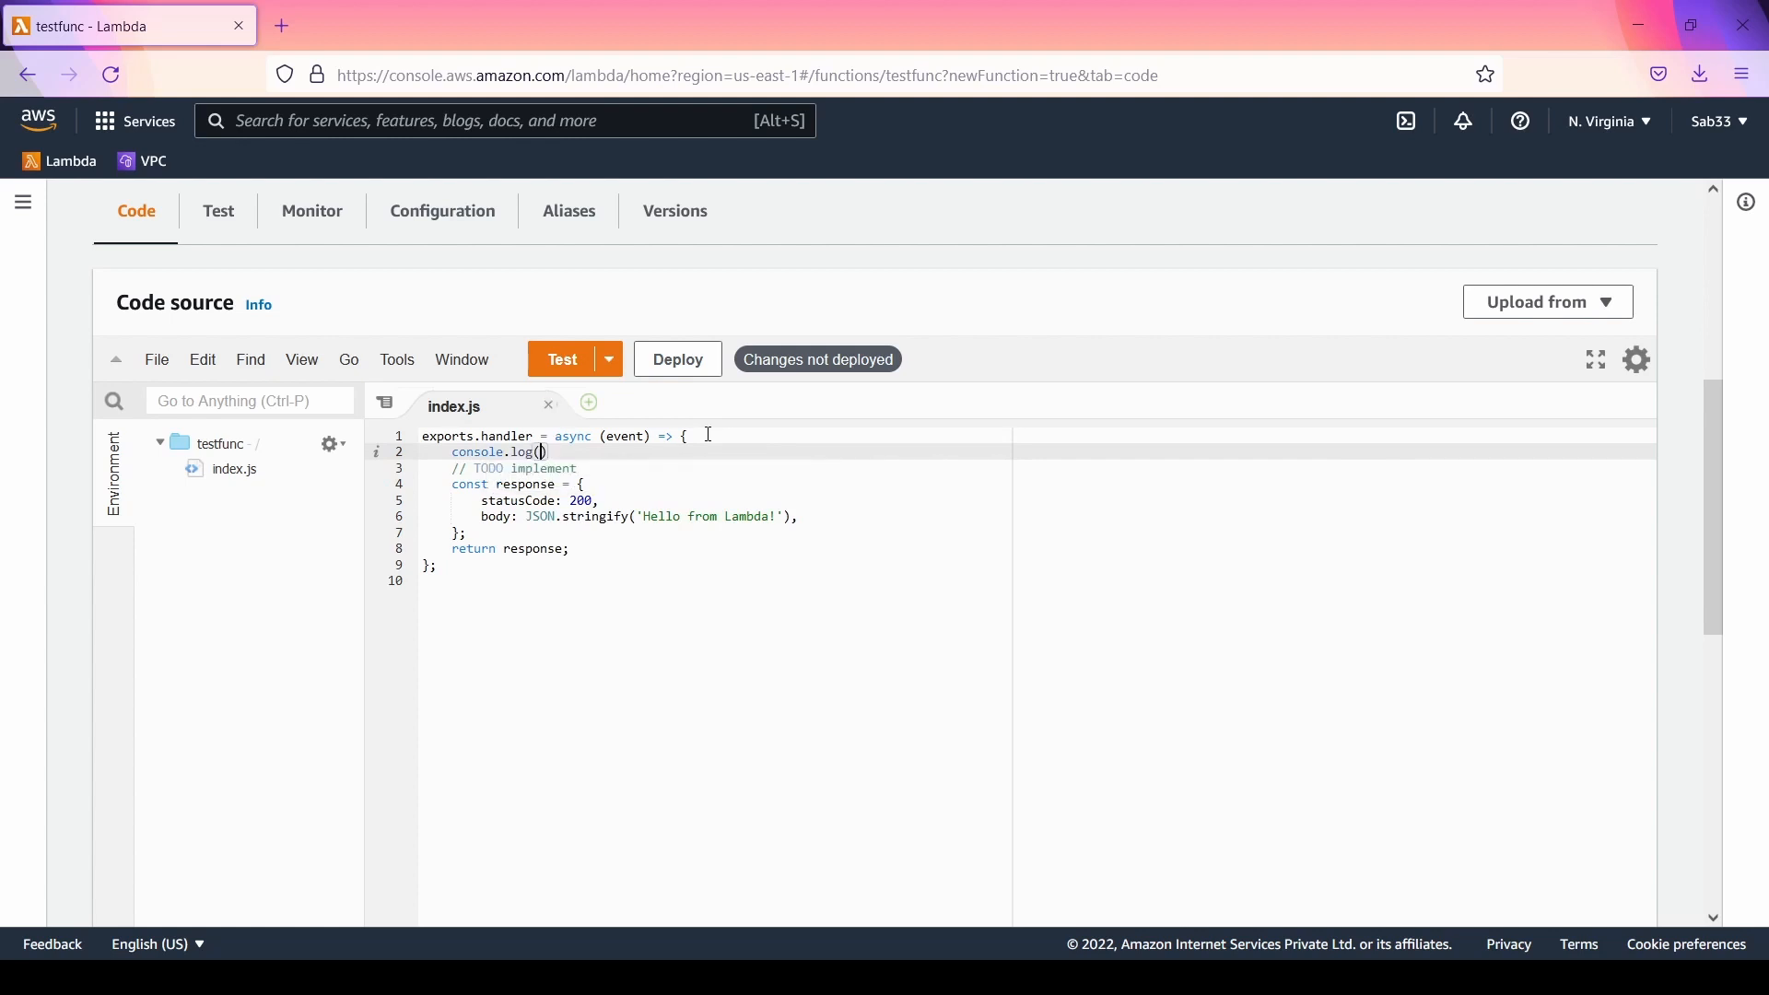
{"action": "type", "text": "event);"}
{"action": "left_click", "coordinate": [683, 363]}
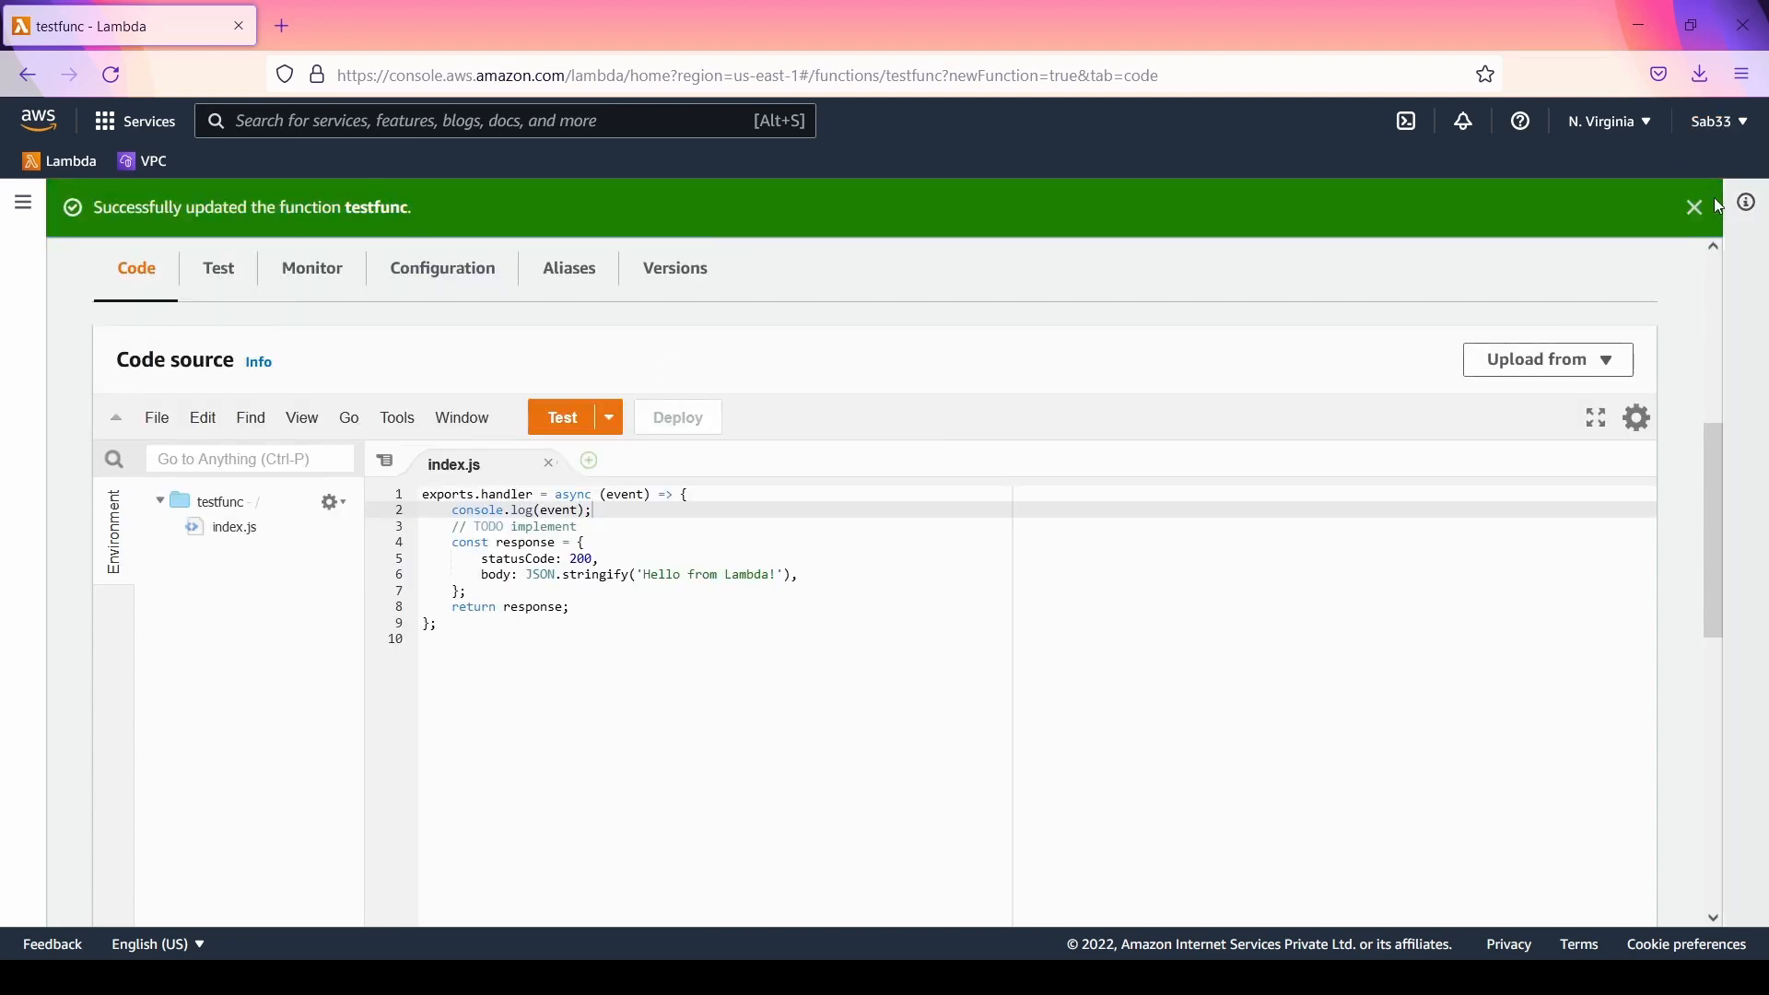
{"action": "left_click", "coordinate": [1697, 208]}
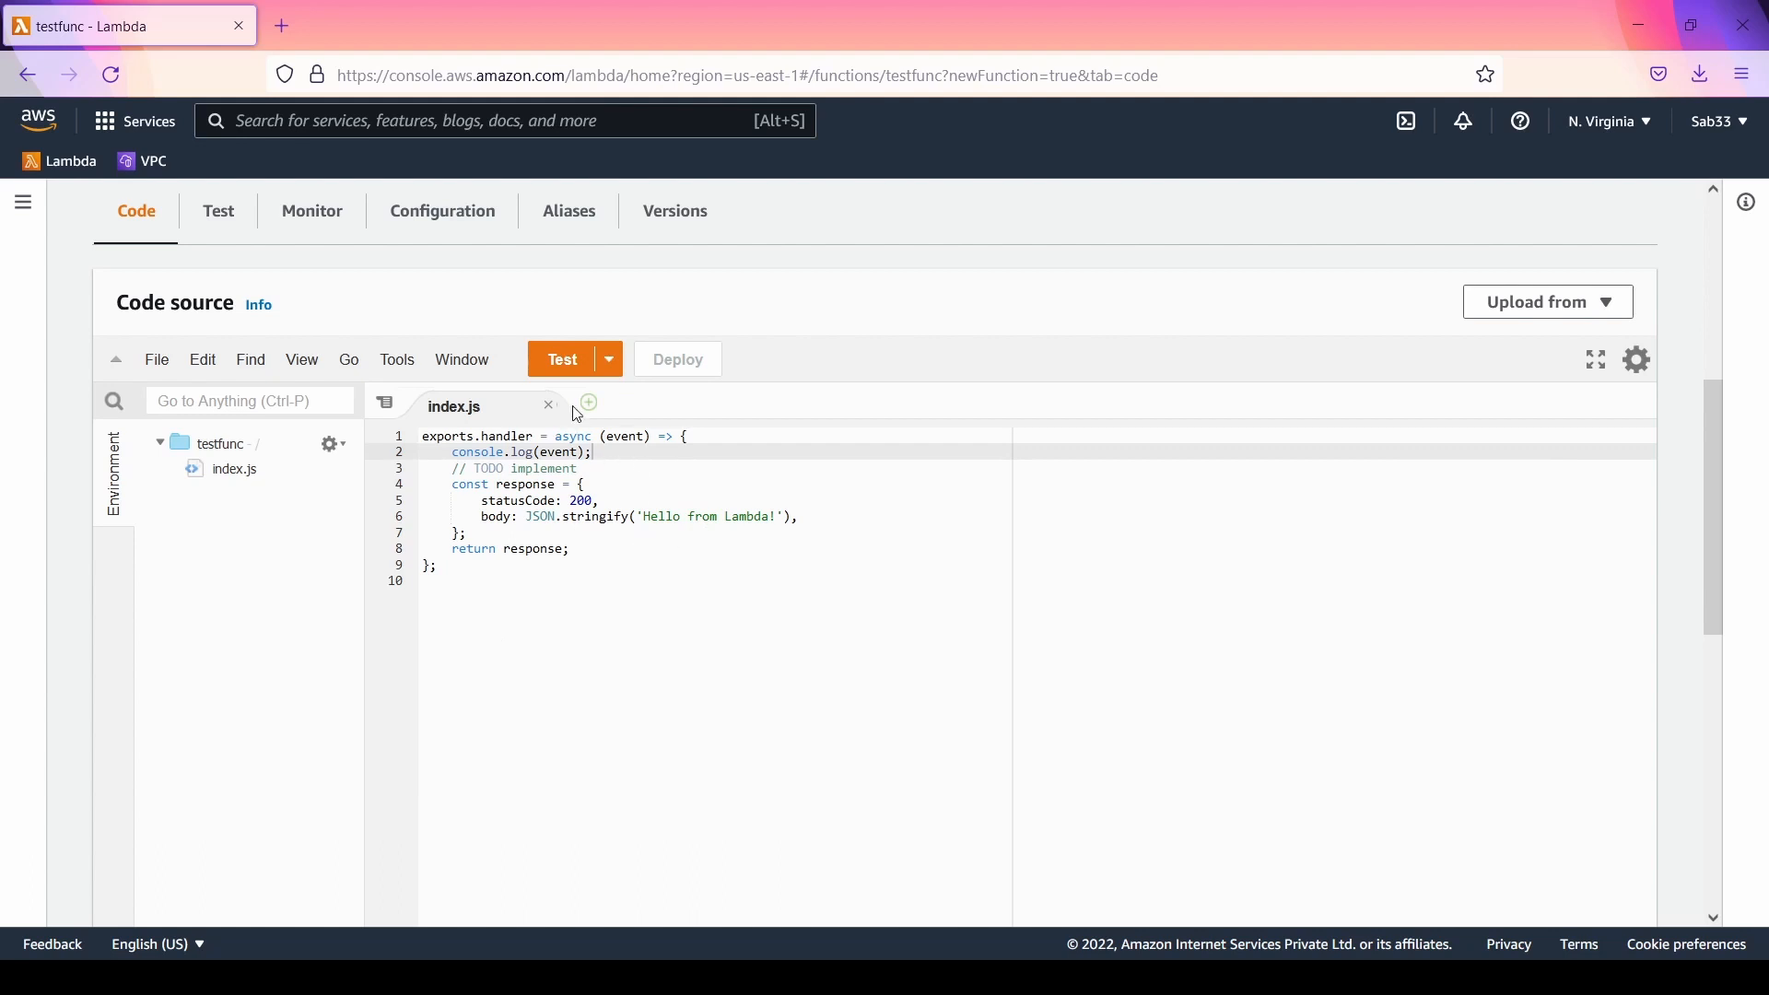
Step: Create a new test event named e1 from the hello-world template and run the function with it
{"action": "left_click", "coordinate": [565, 359]}
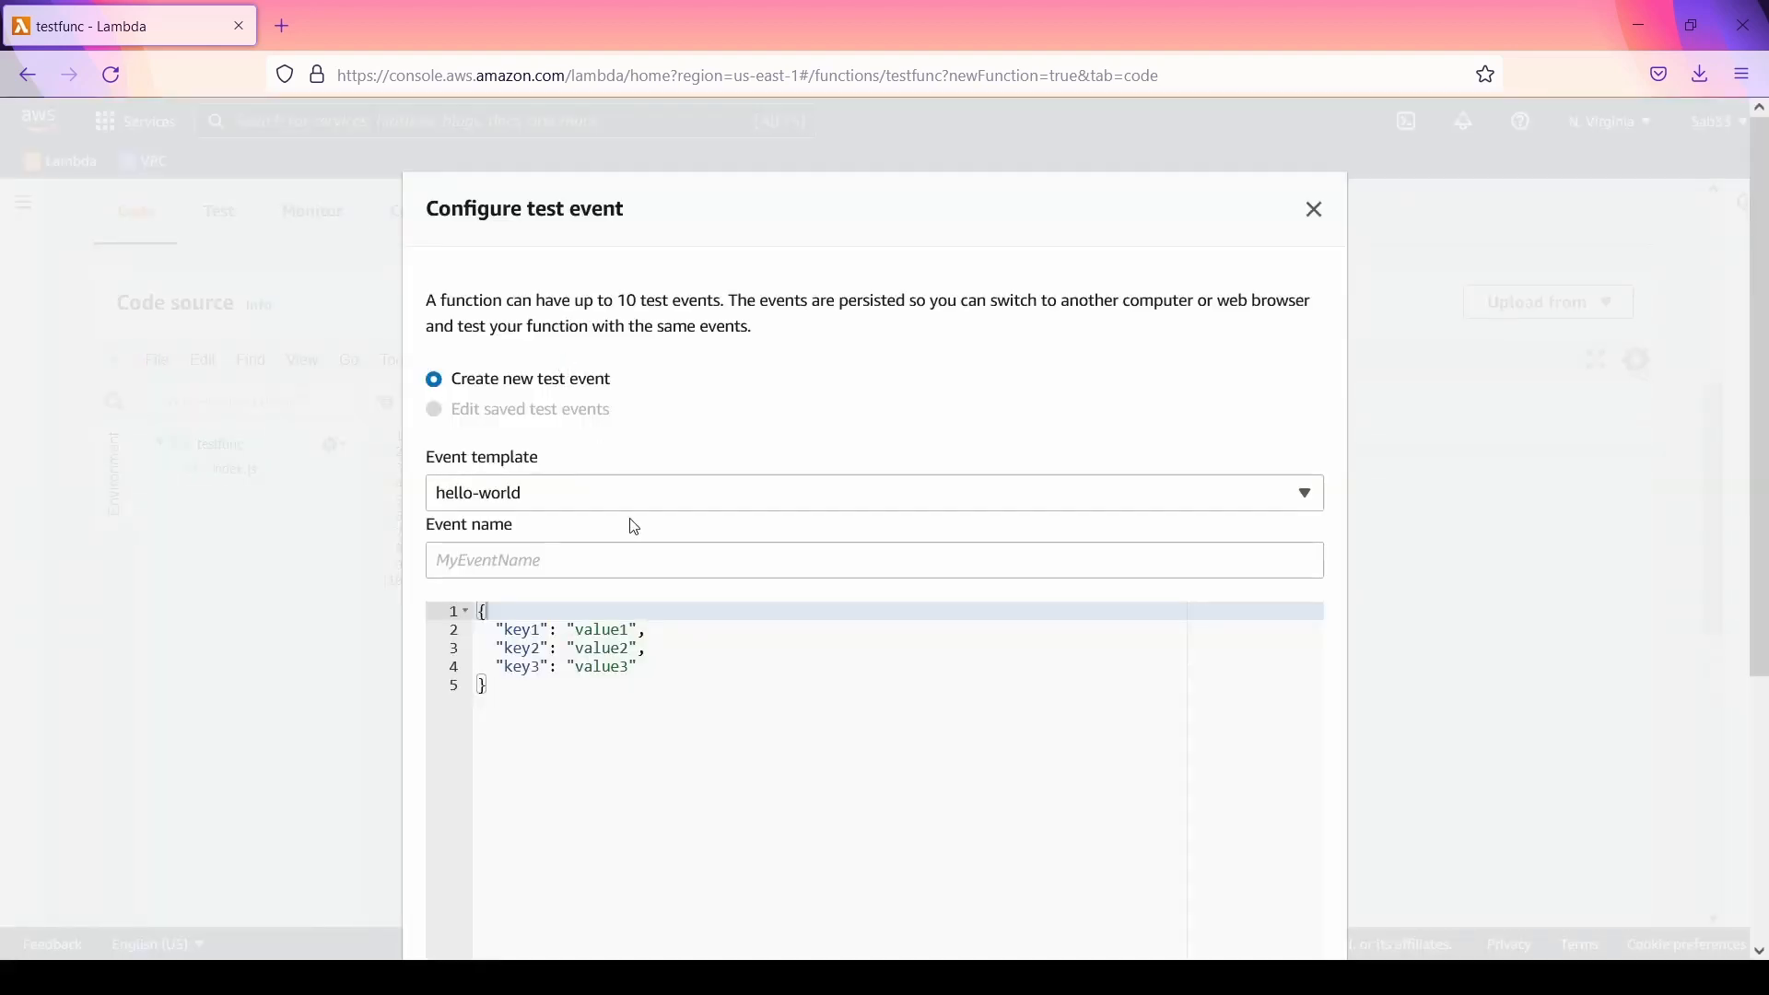
{"action": "scroll", "coordinate": [751, 577], "scroll_direction": "down", "scroll_amount": 4}
{"action": "scroll", "coordinate": [751, 577], "scroll_direction": "up", "scroll_amount": 3}
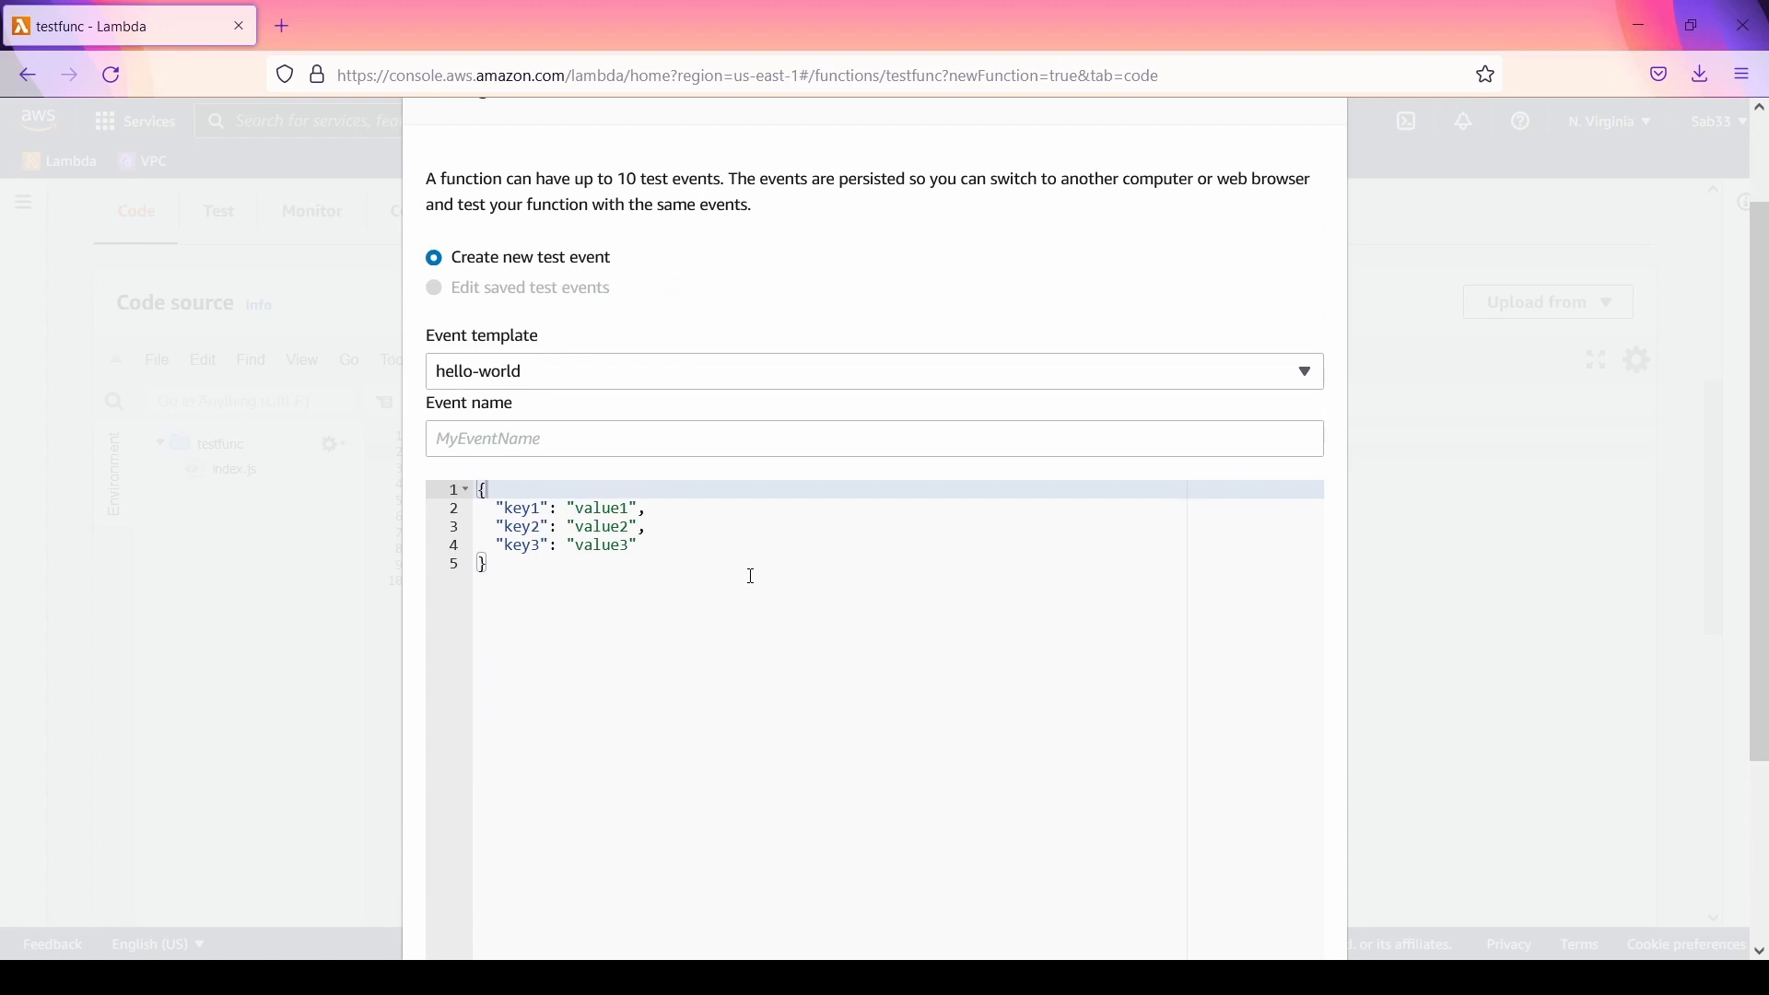
{"action": "left_click", "coordinate": [608, 441]}
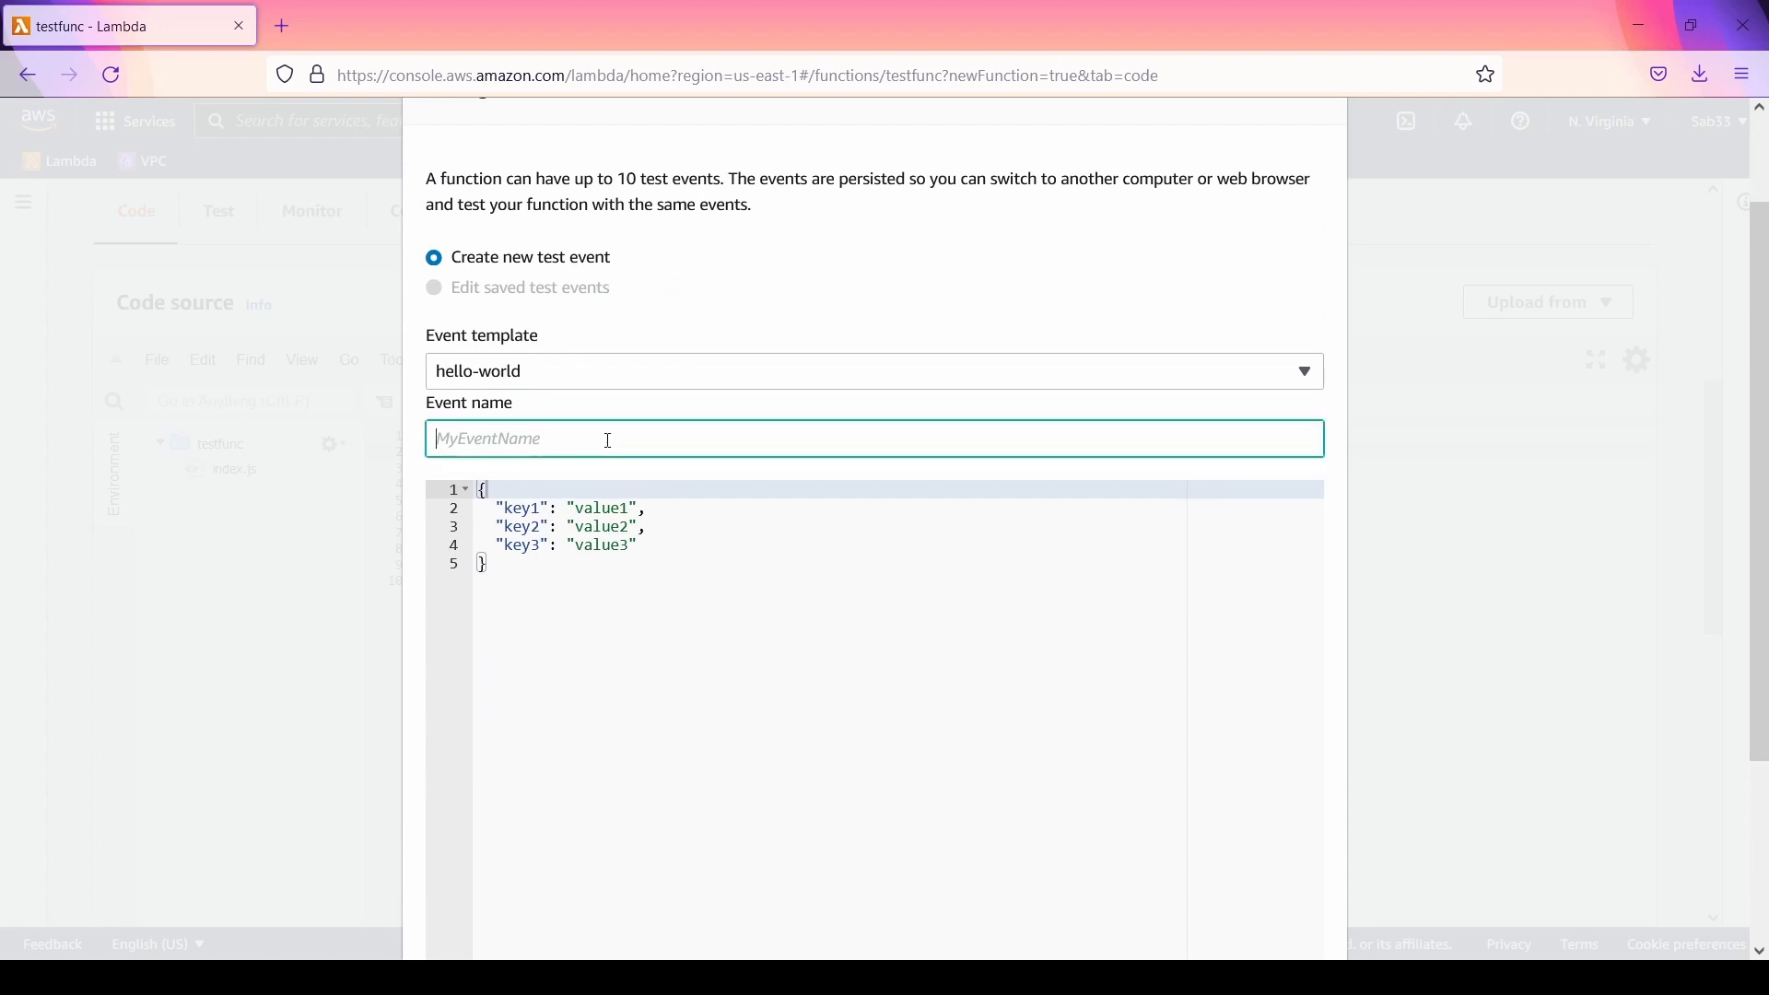
{"action": "type", "text": "e1"}
{"action": "scroll", "coordinate": [659, 410], "scroll_direction": "down", "scroll_amount": 3}
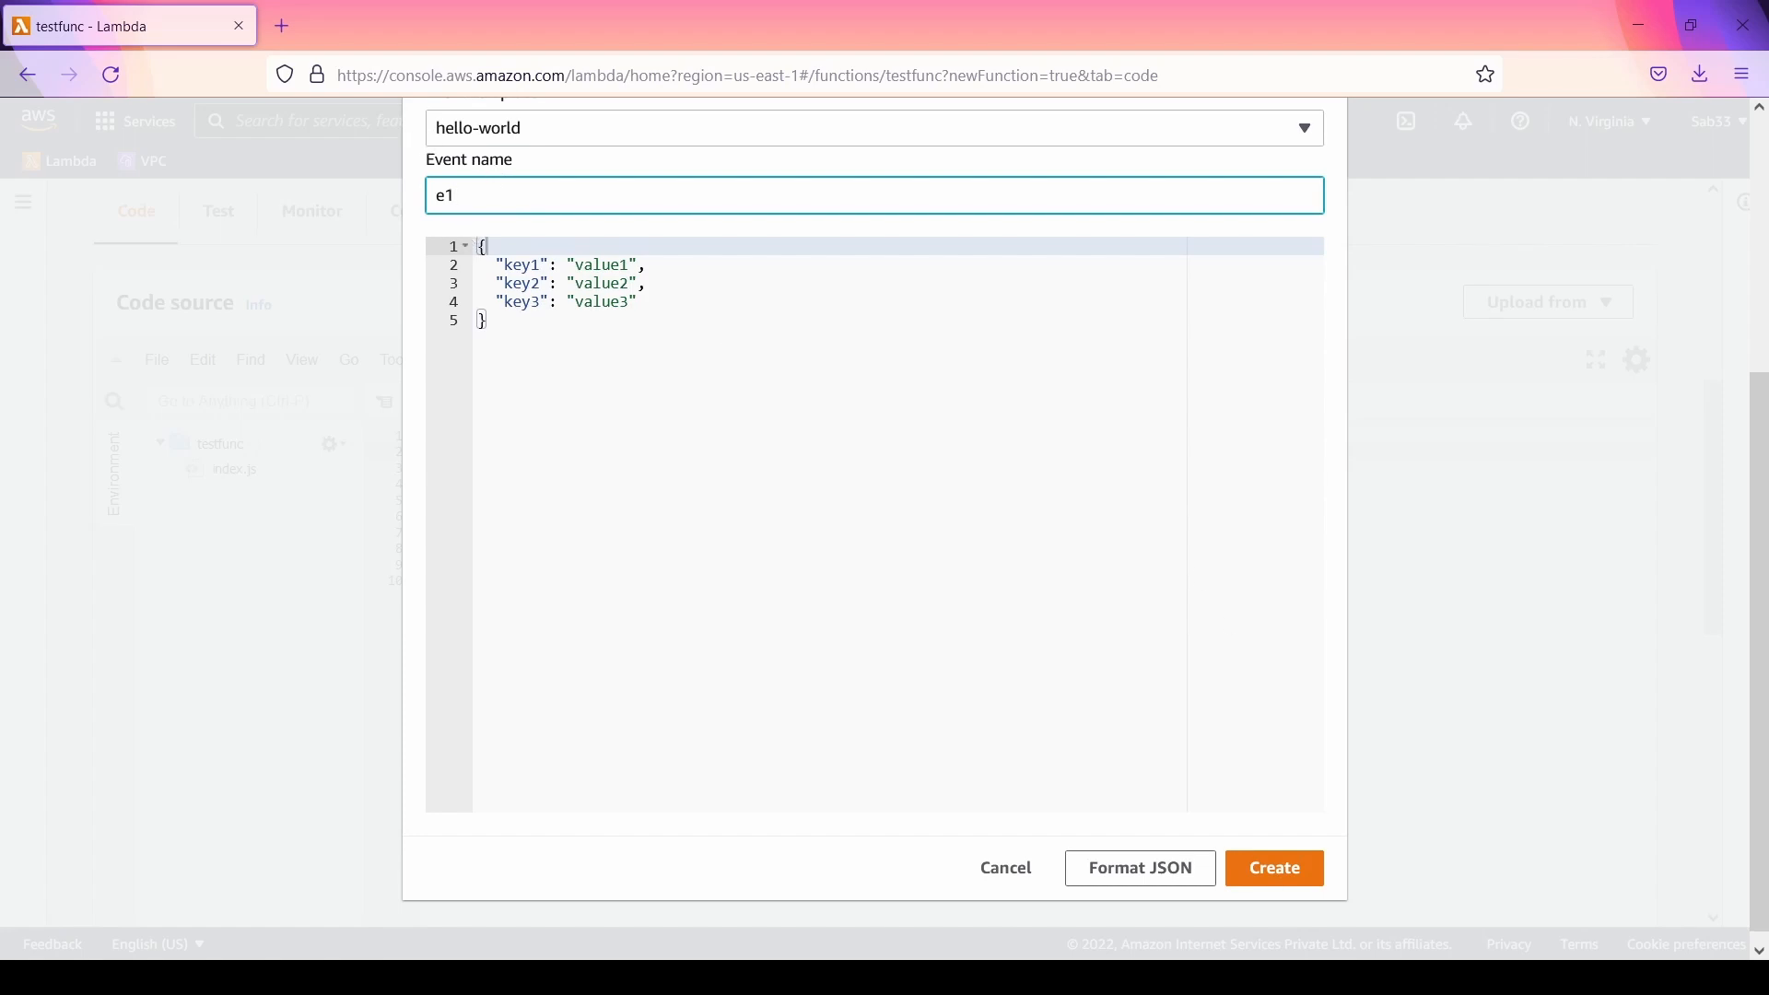
{"action": "left_click", "coordinate": [1254, 872]}
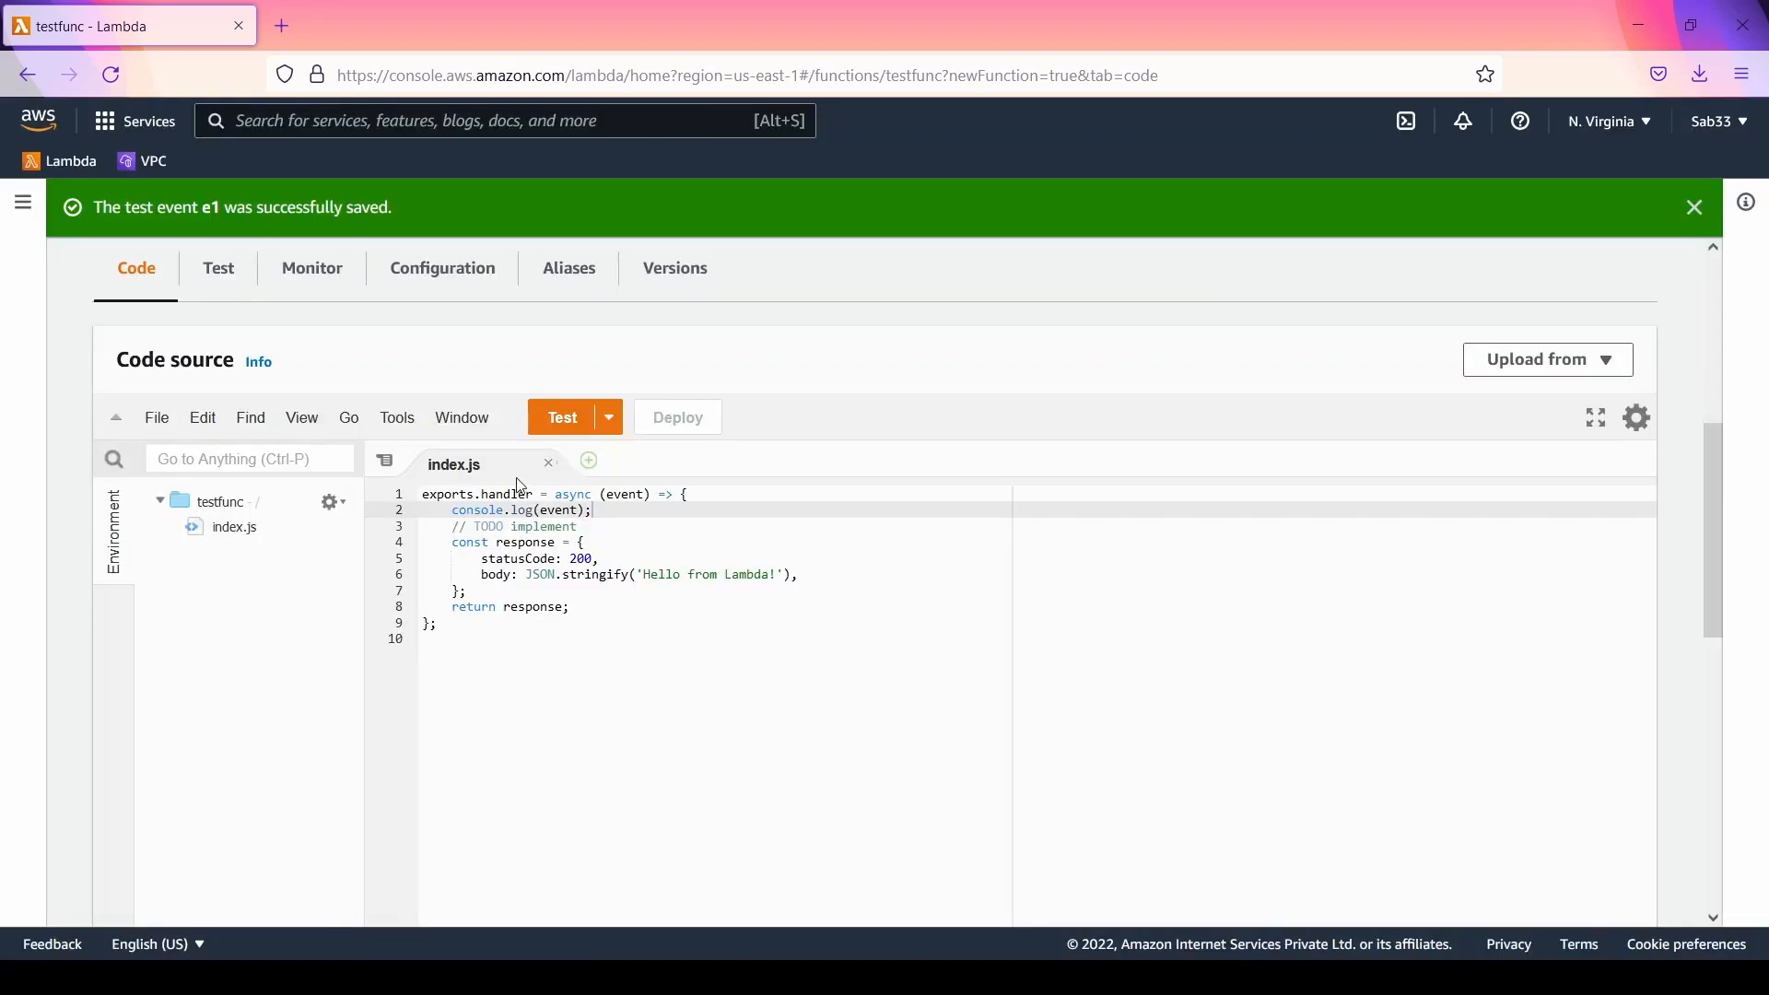
{"action": "left_click", "coordinate": [569, 419]}
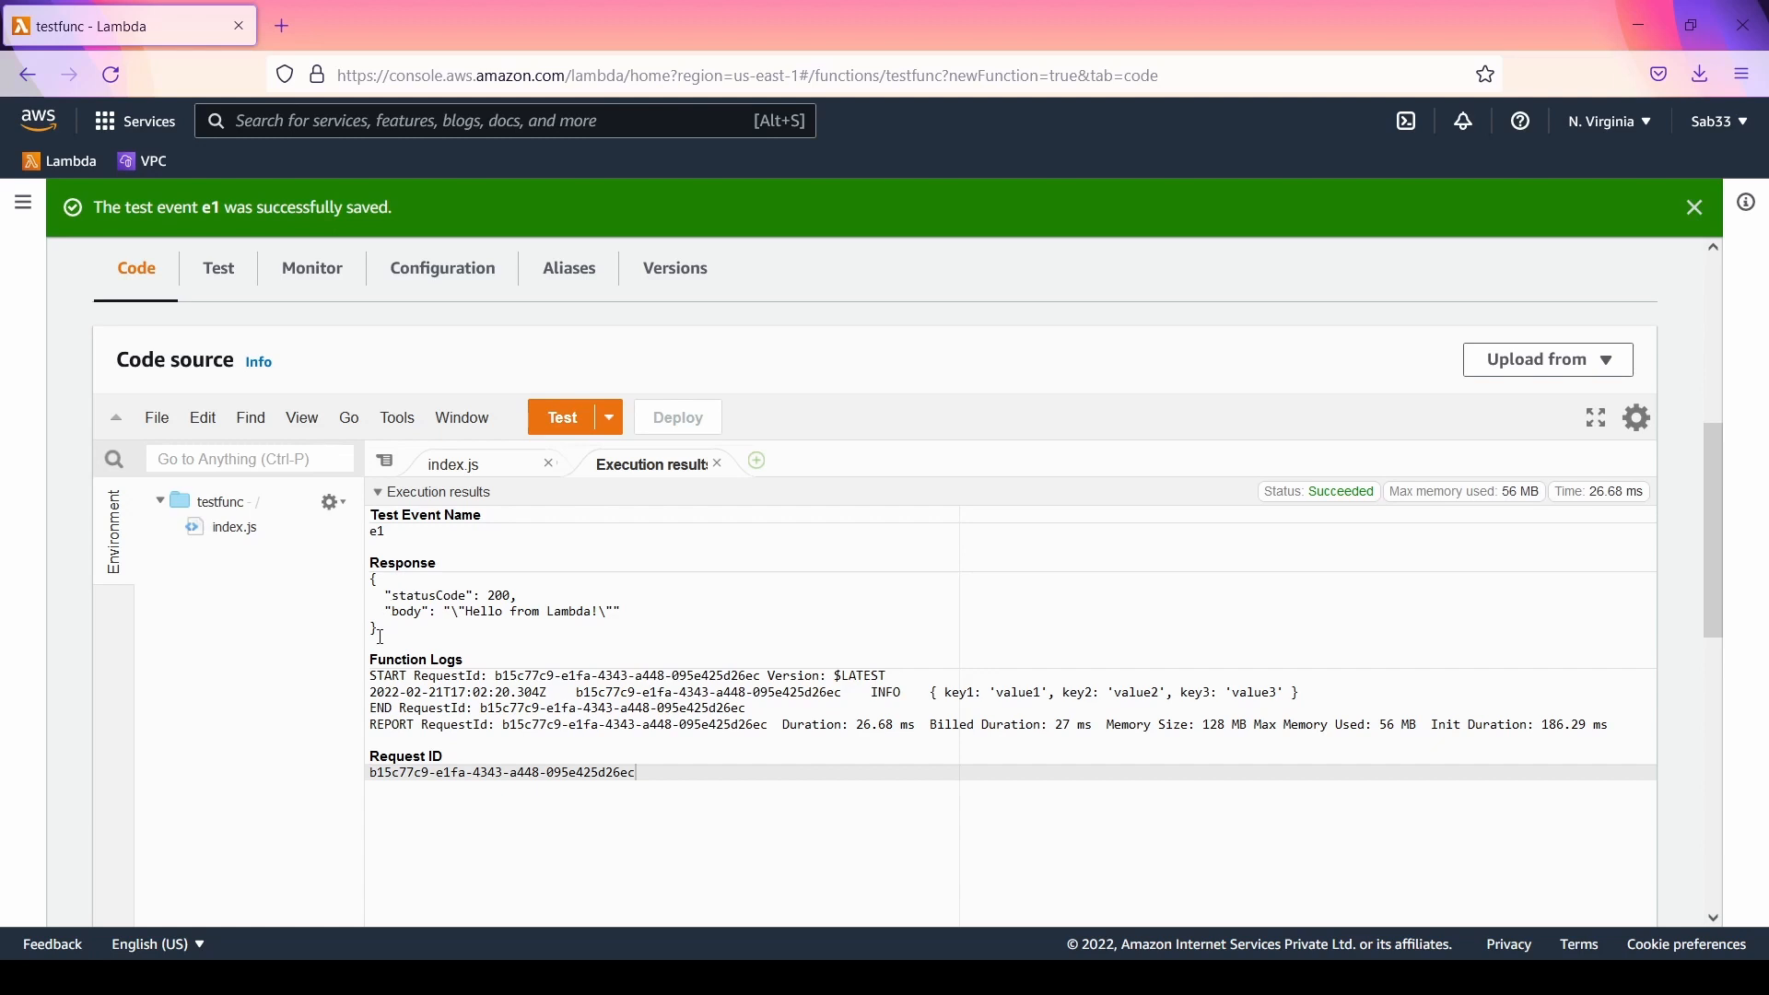
Step: Compare the response in the execution results with the response object defined in index.js
{"action": "left_click_drag", "start_coordinate": [381, 635], "coordinate": [372, 566]}
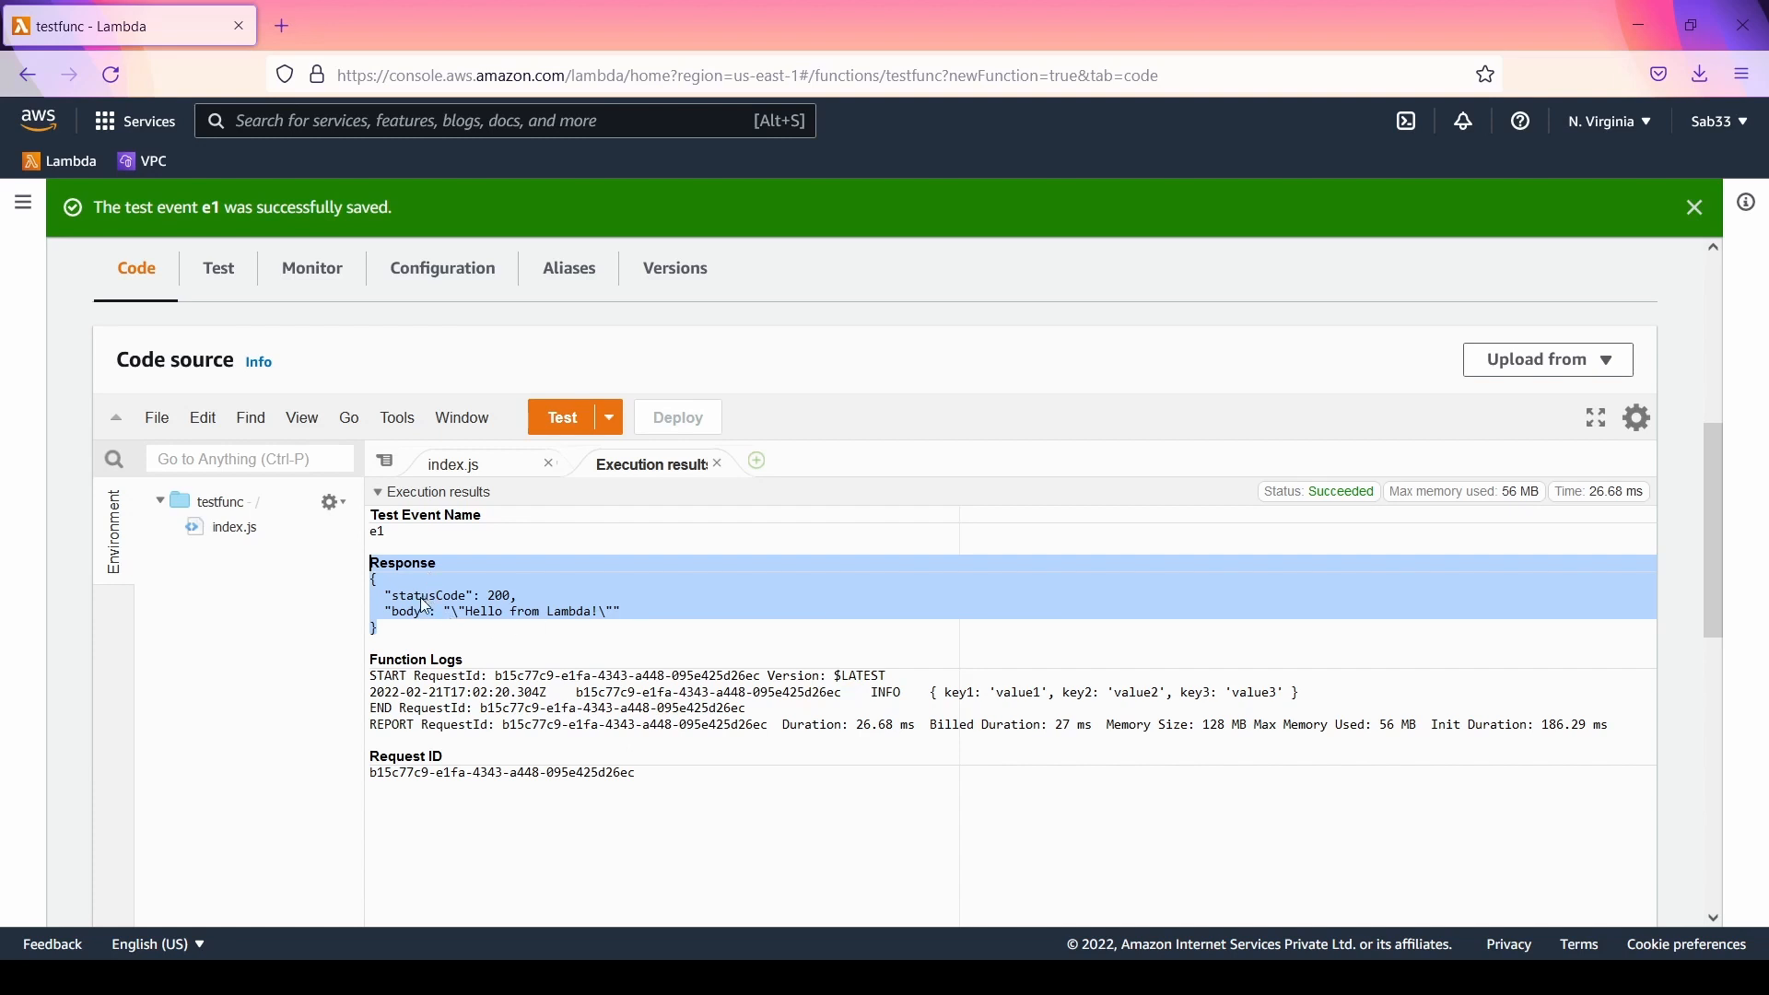
{"action": "left_click", "coordinate": [477, 472]}
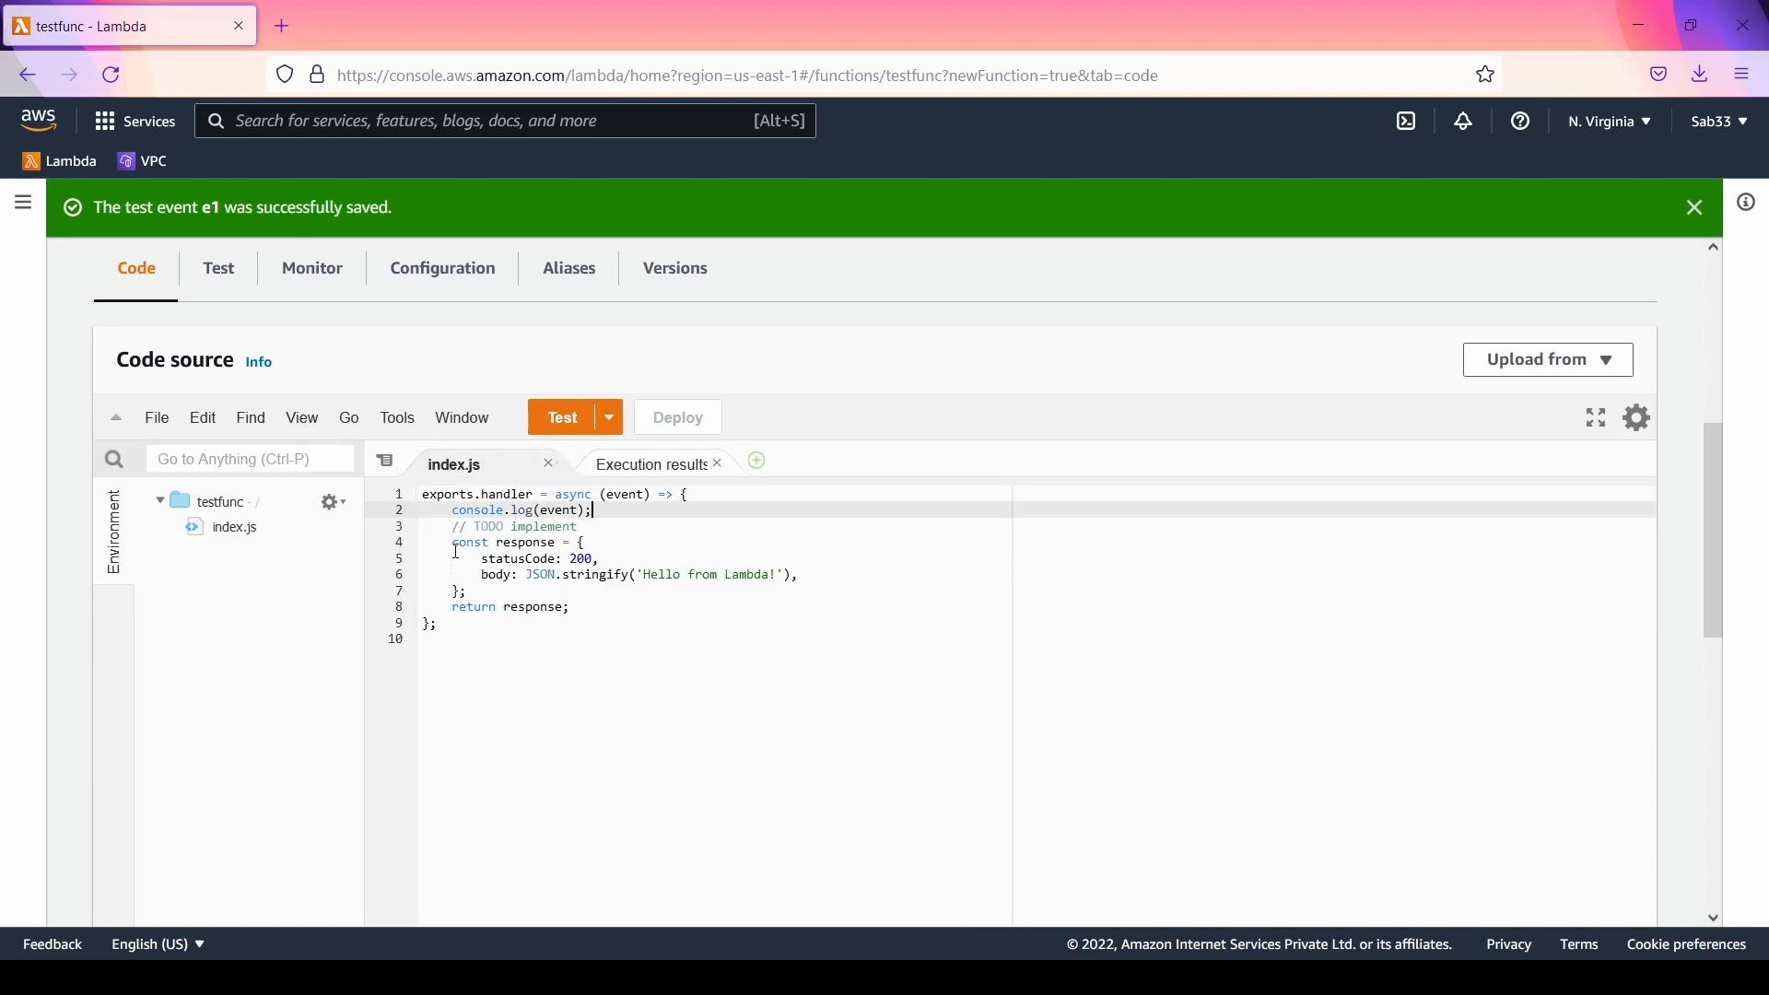
{"action": "double_click", "coordinate": [523, 545]}
{"action": "left_click", "coordinate": [651, 465]}
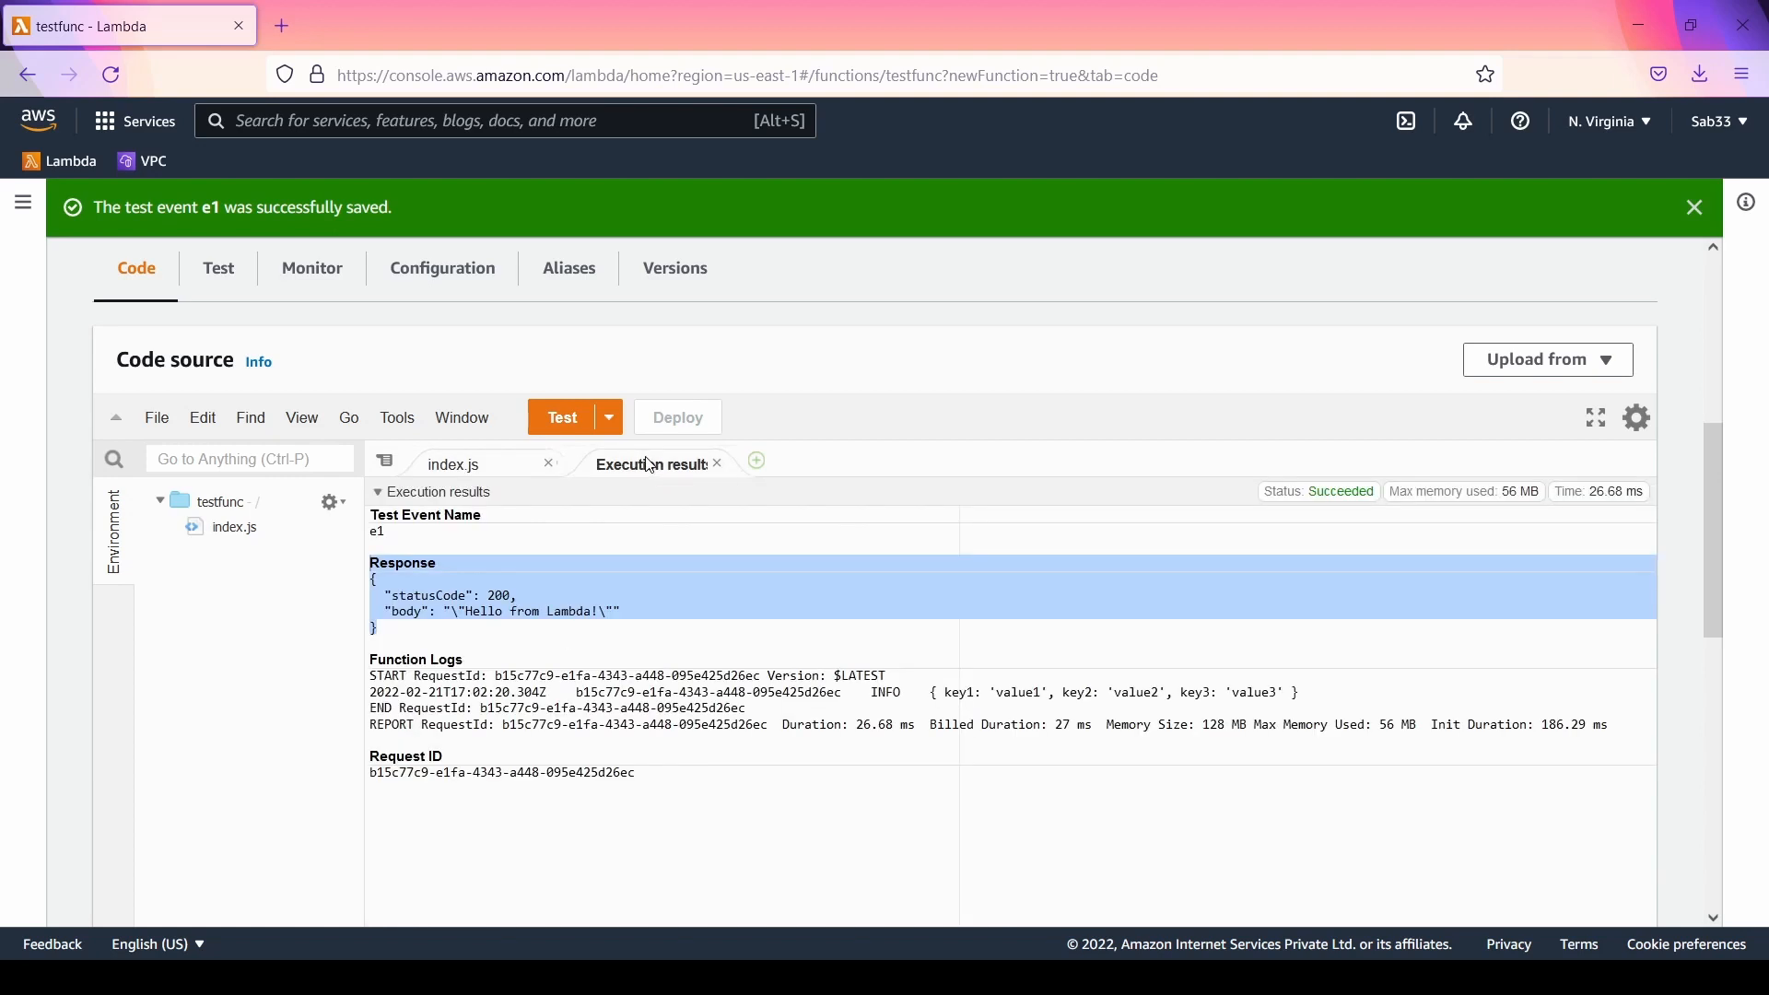
Step: Examine the request ID, version and logged event in the function logs, checking them against the console.log line in index.js
{"action": "scroll", "coordinate": [663, 595], "scroll_direction": "down", "scroll_amount": 2}
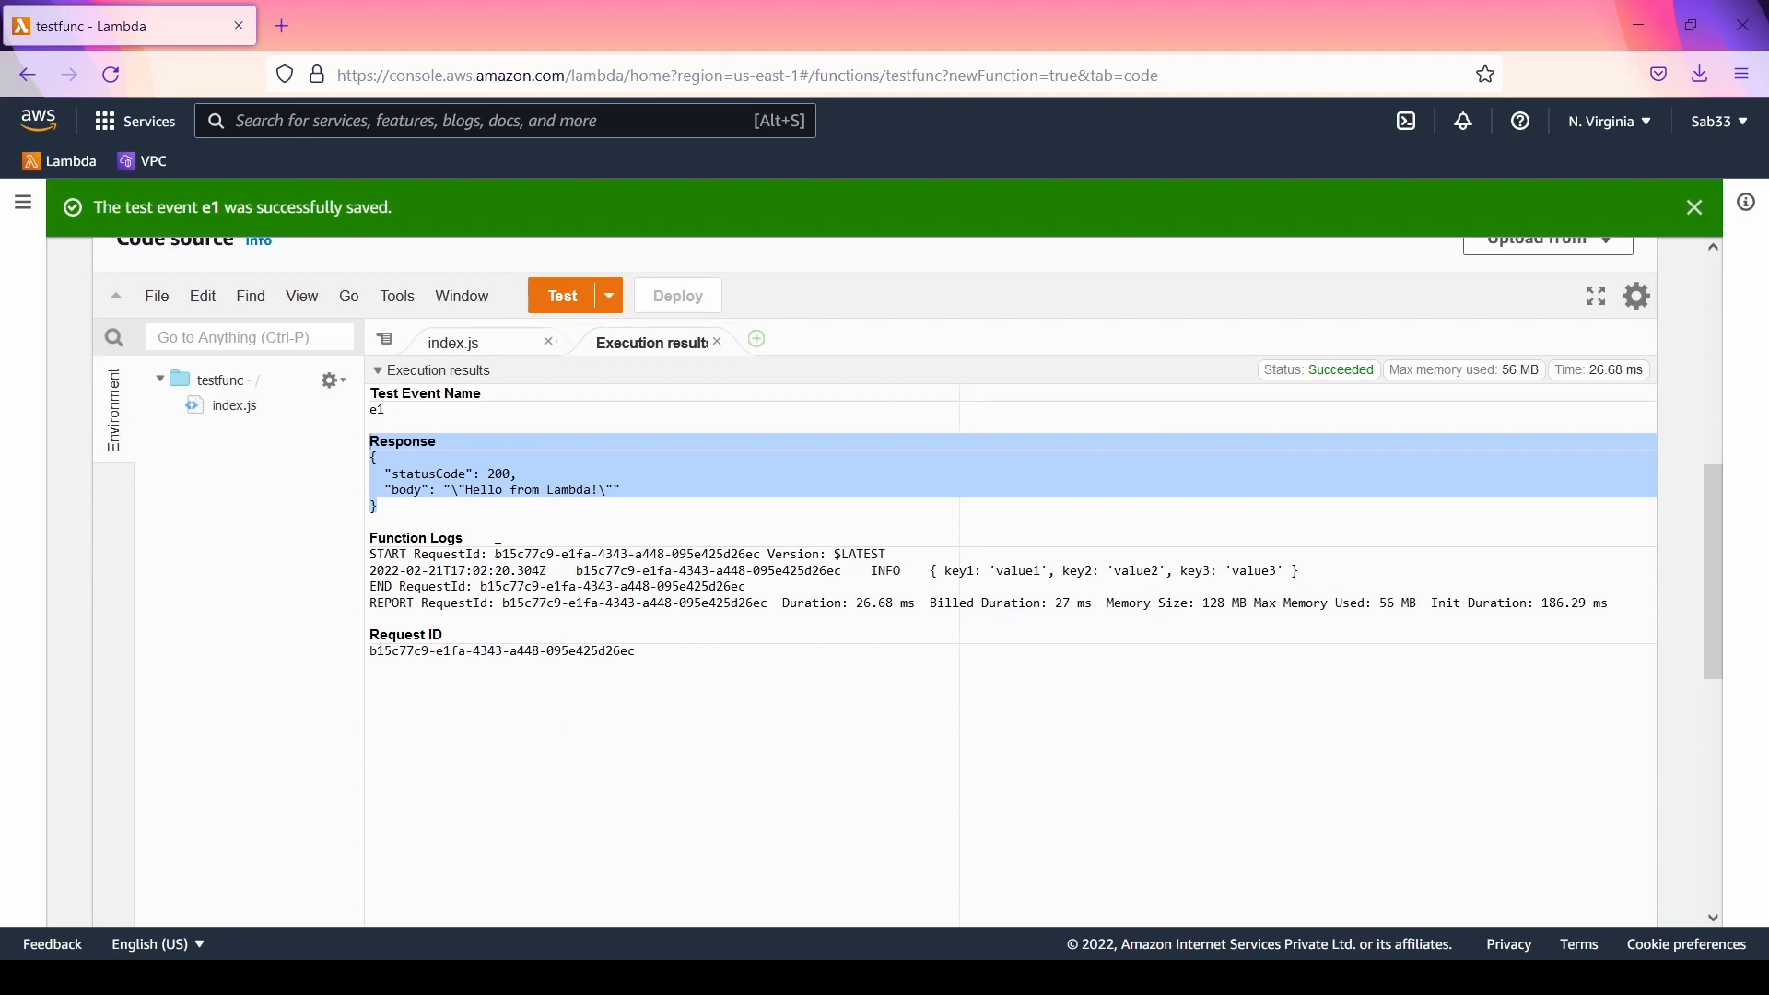
{"action": "left_click_drag", "start_coordinate": [495, 554], "coordinate": [764, 556]}
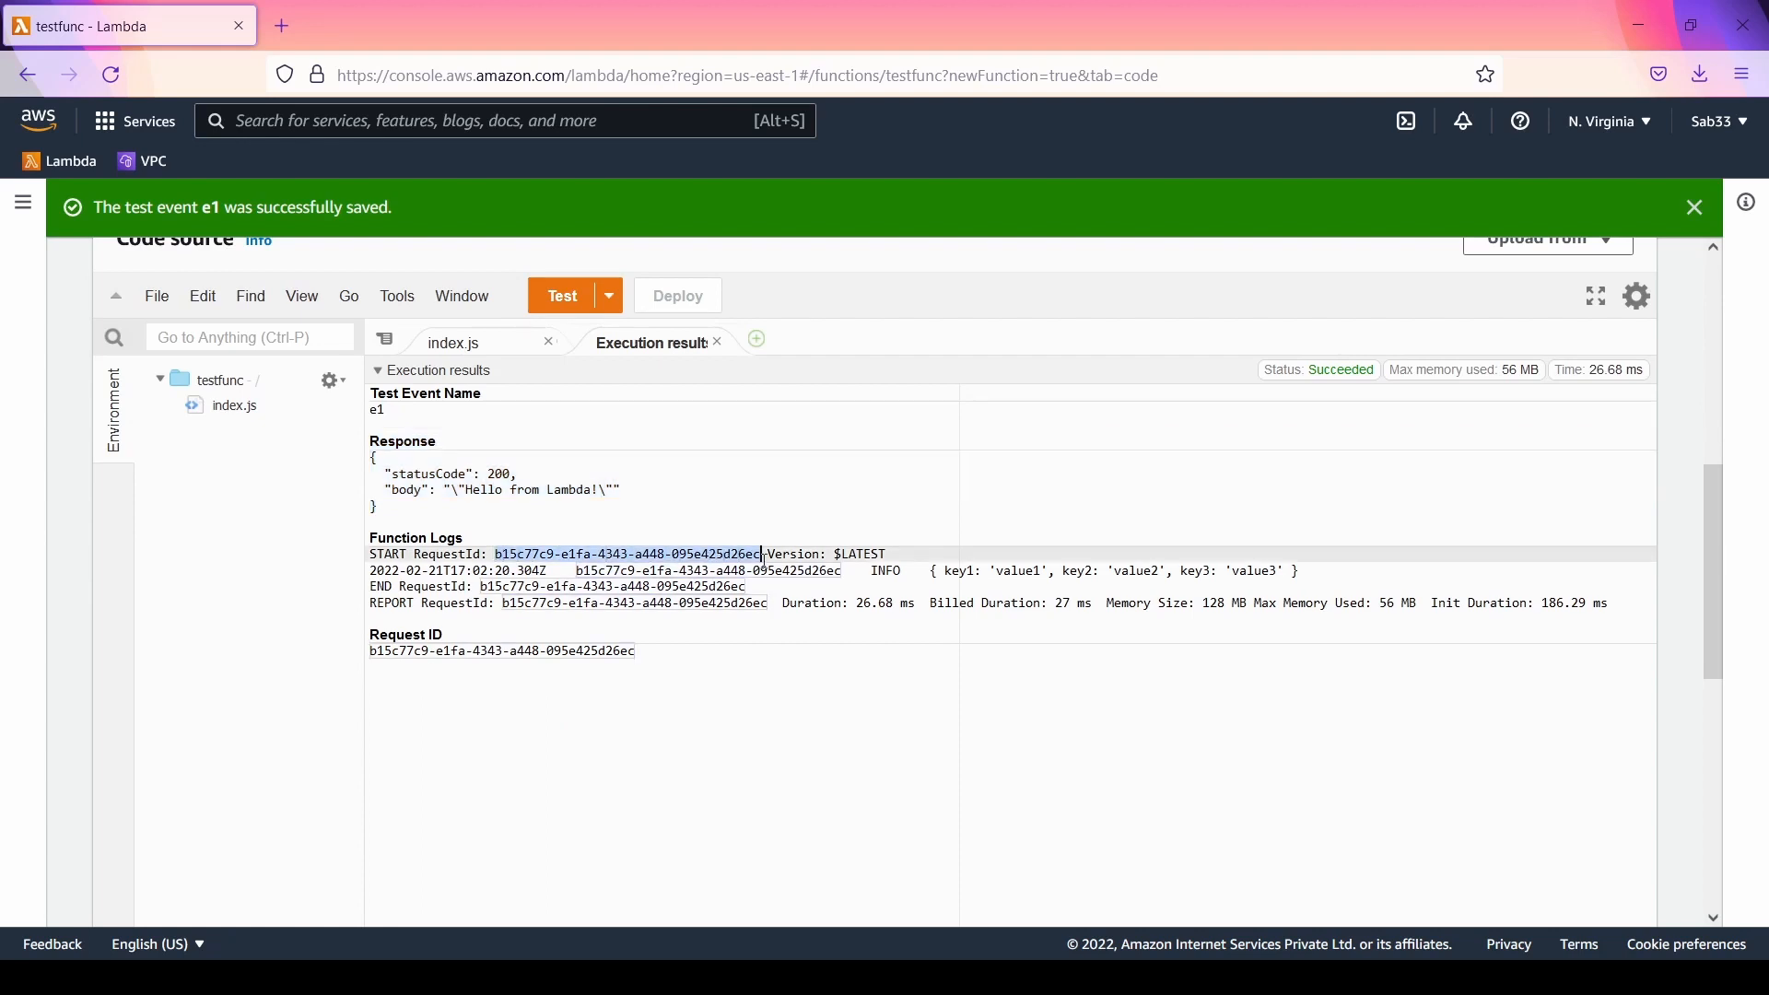
{"action": "double_click", "coordinate": [857, 555]}
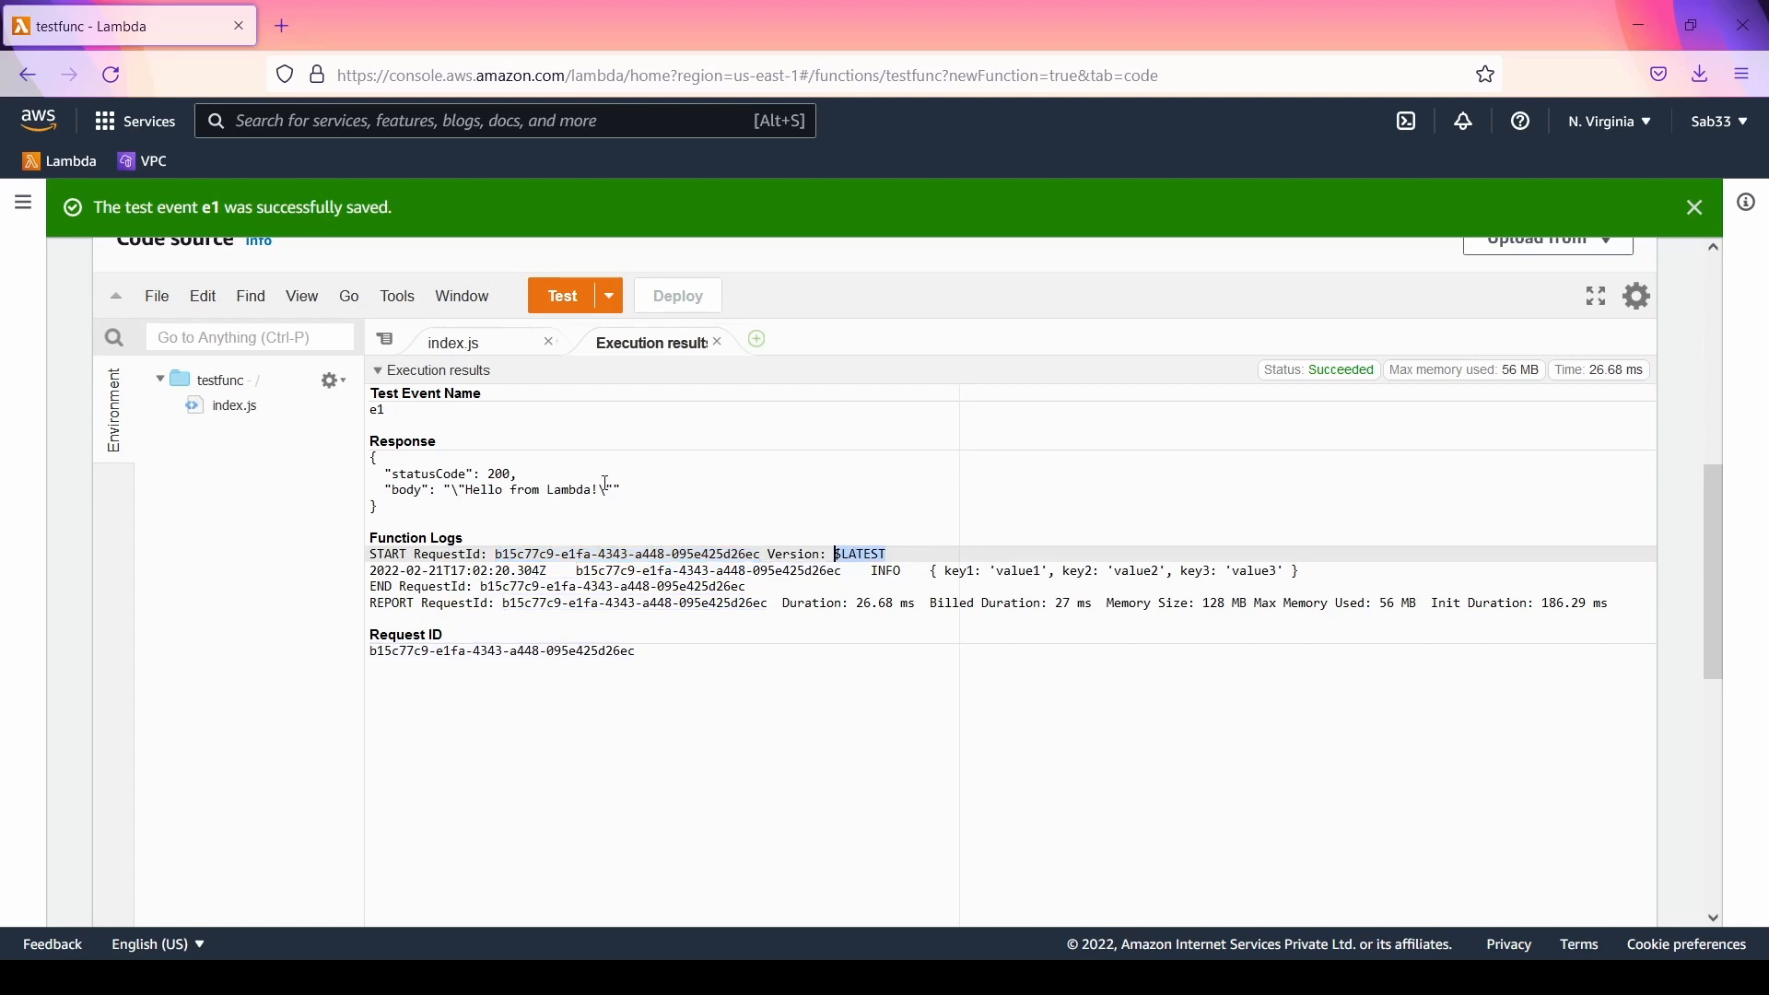
{"action": "left_click", "coordinate": [457, 343]}
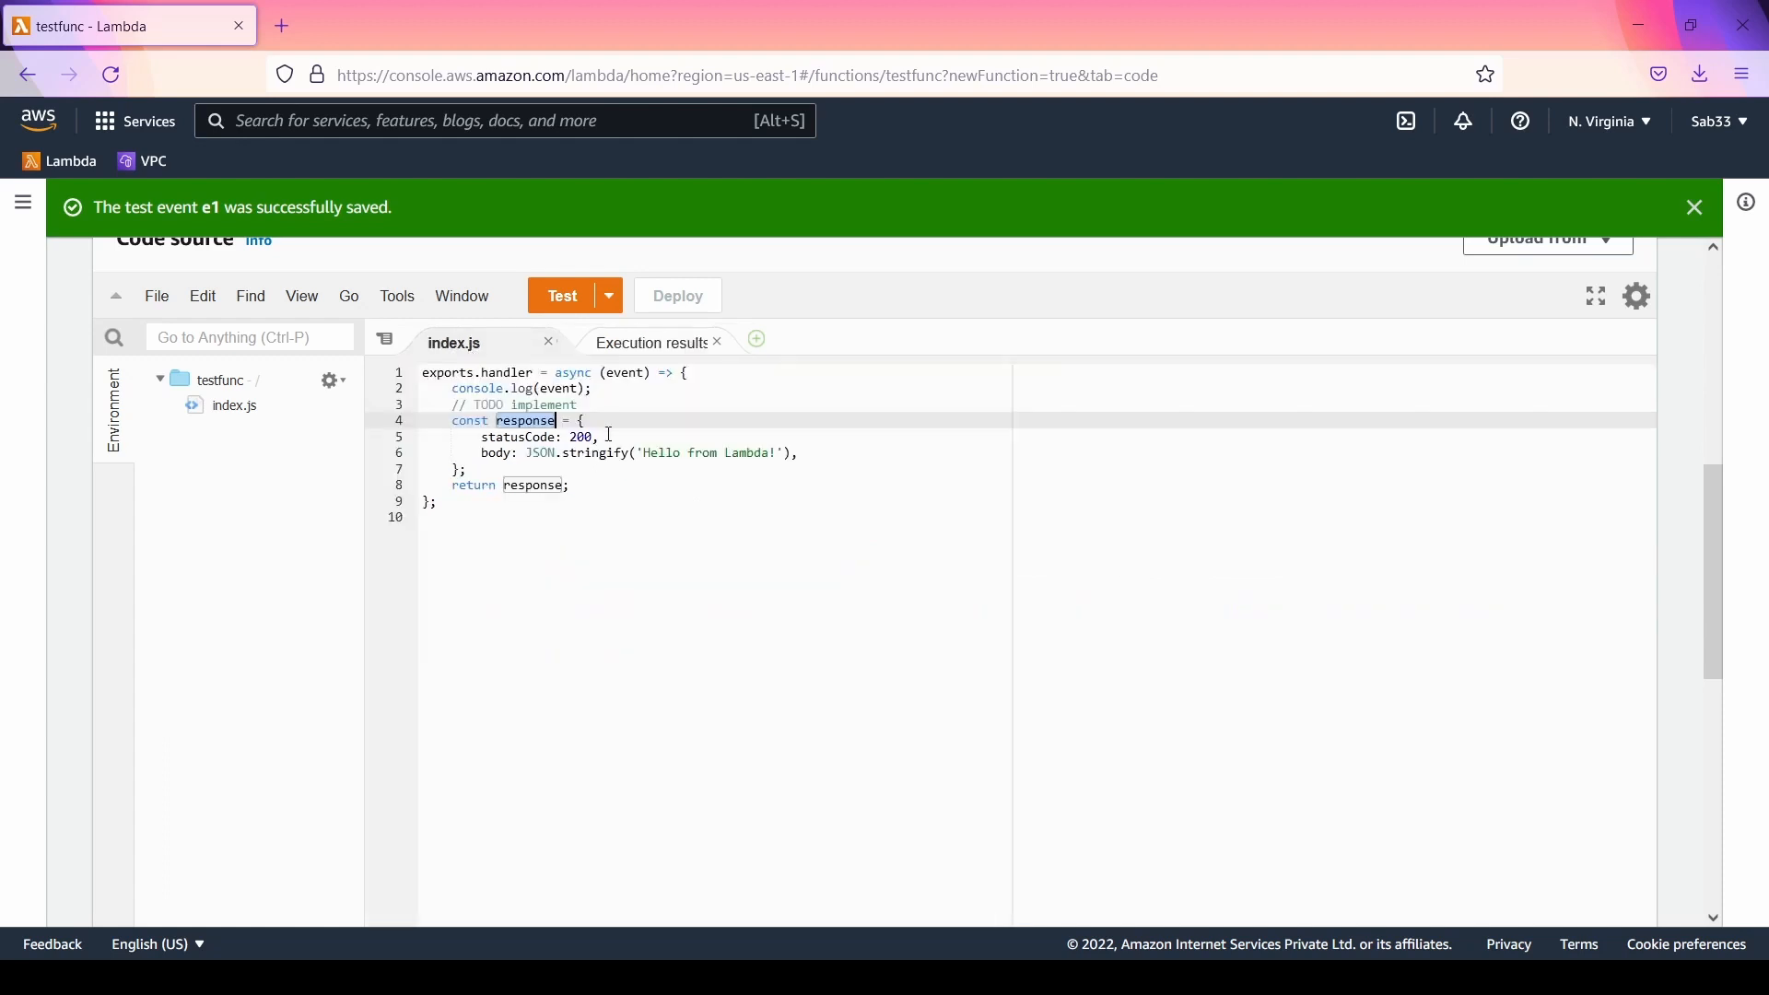
{"action": "double_click", "coordinate": [559, 390]}
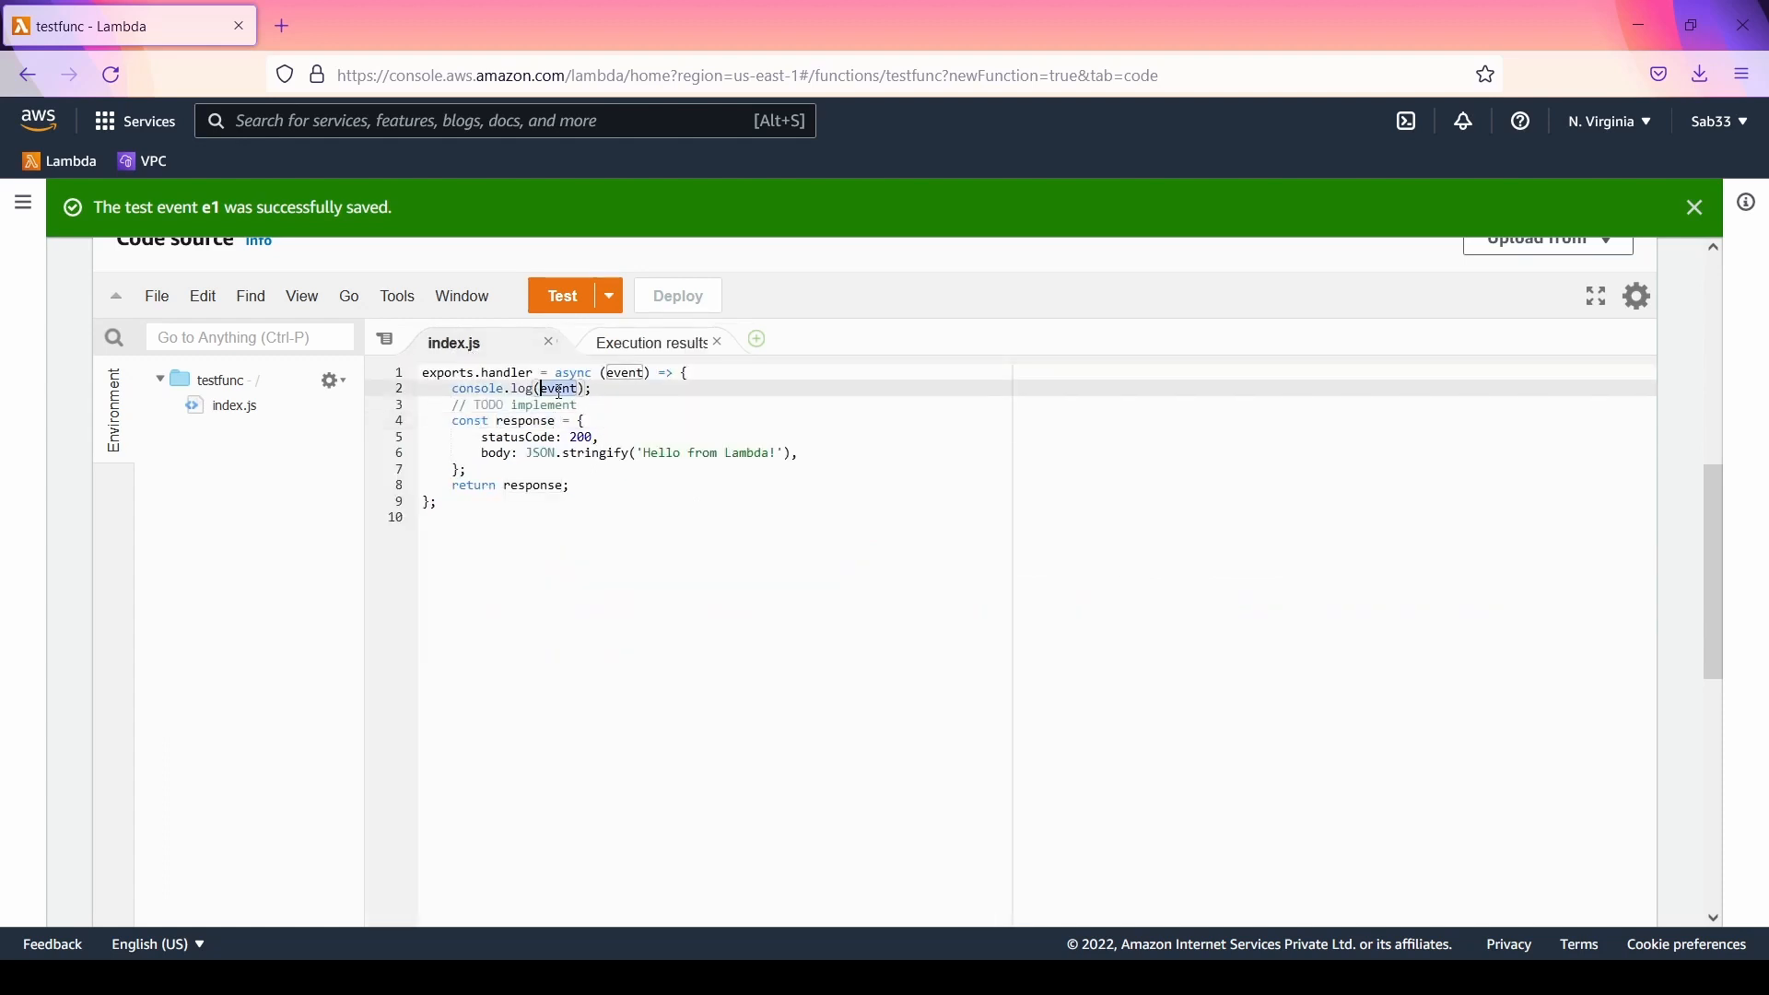
{"action": "left_click", "coordinate": [657, 343]}
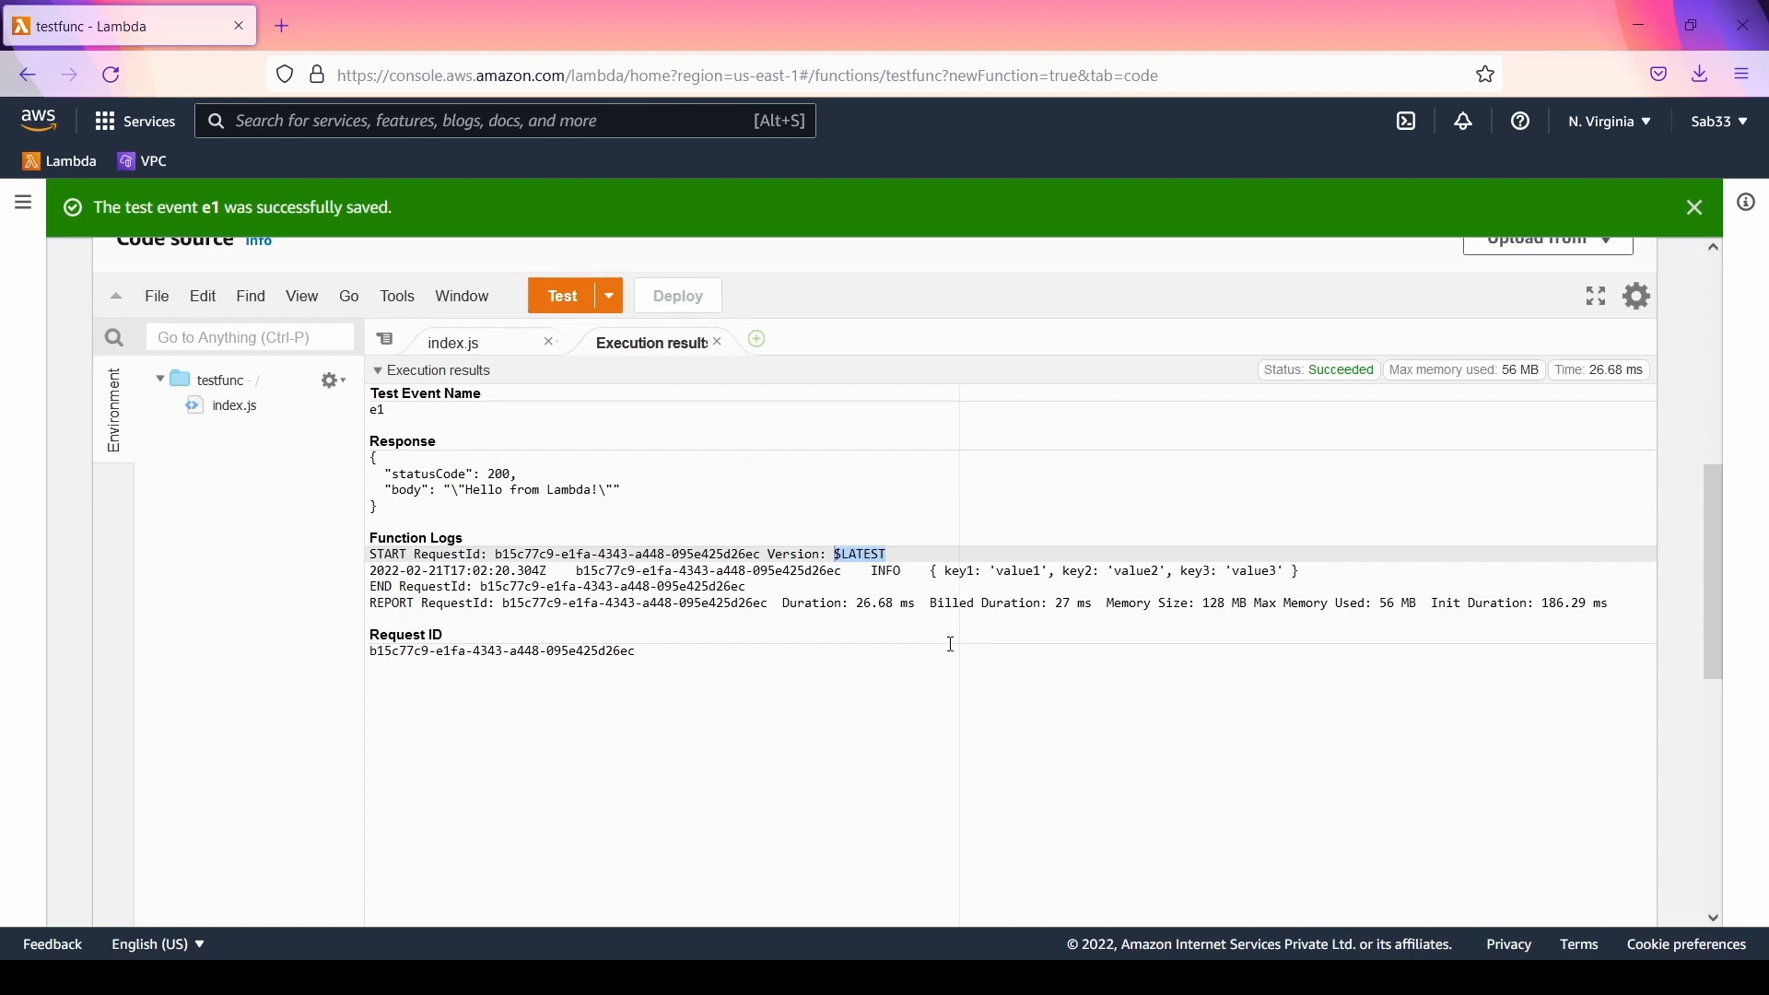
Step: Examine the log level, the logged event object and the billed duration in the function logs of the execution results
{"action": "double_click", "coordinate": [874, 570]}
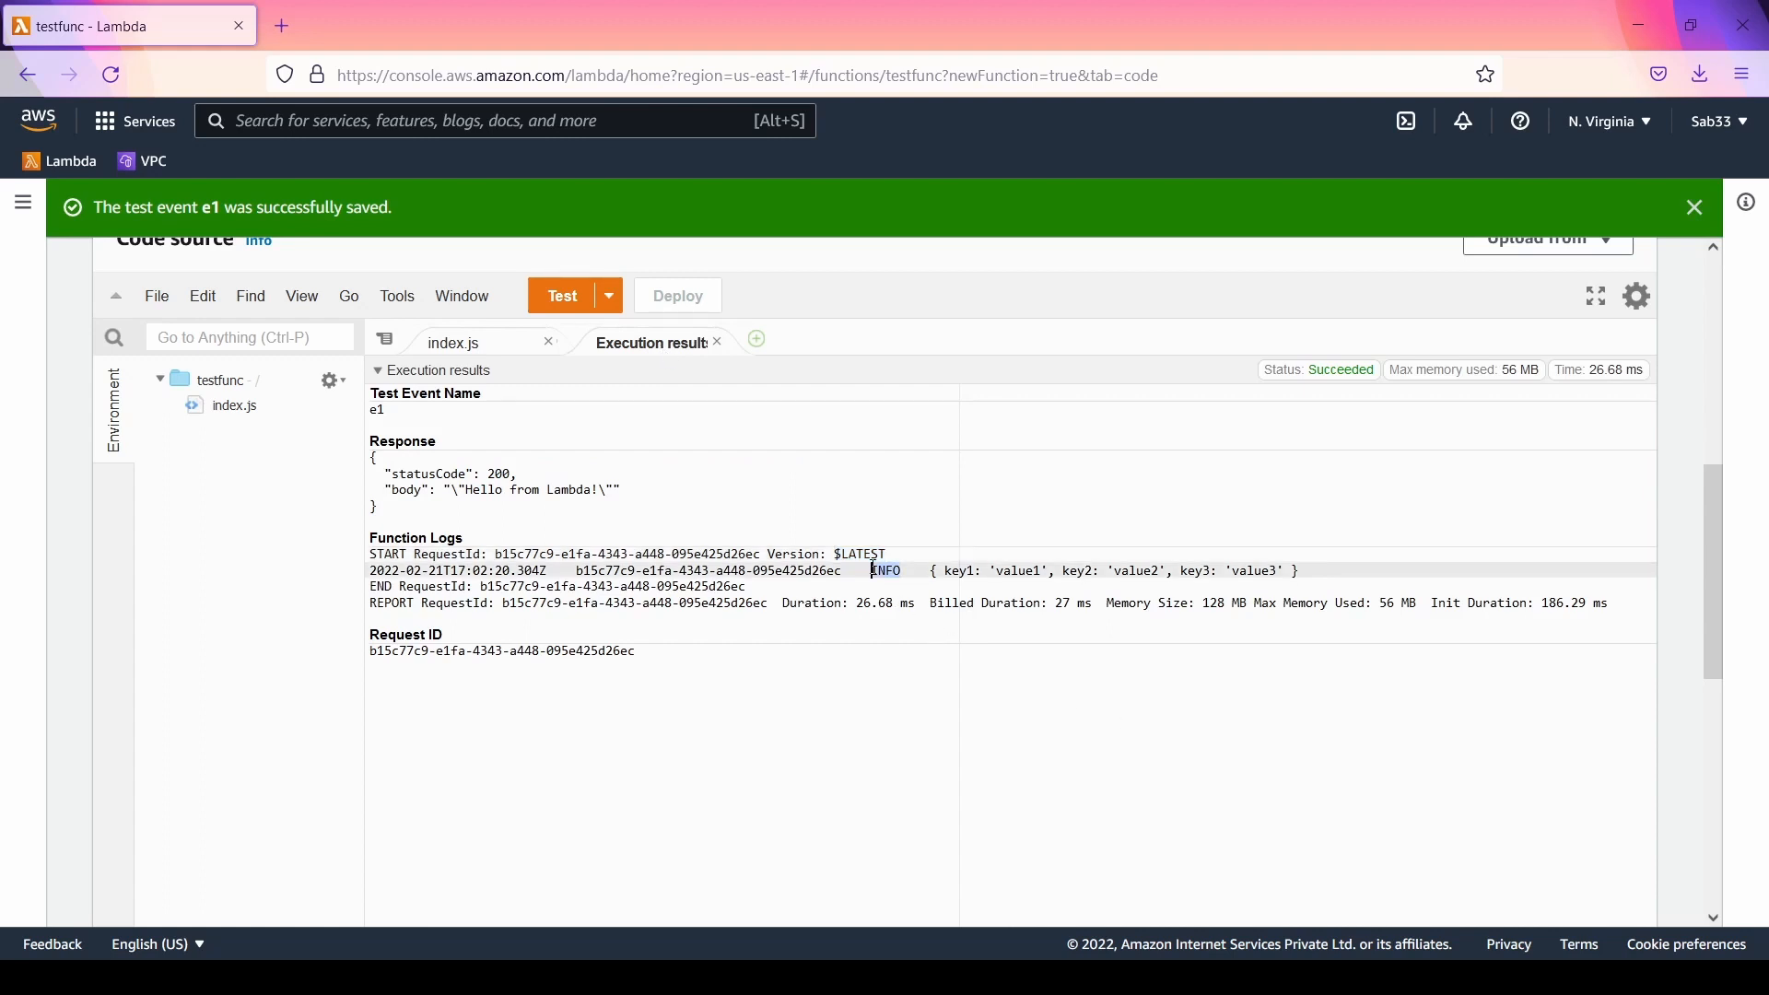
{"action": "left_click_drag", "start_coordinate": [925, 579], "coordinate": [1322, 571]}
{"action": "left_click", "coordinate": [931, 571]}
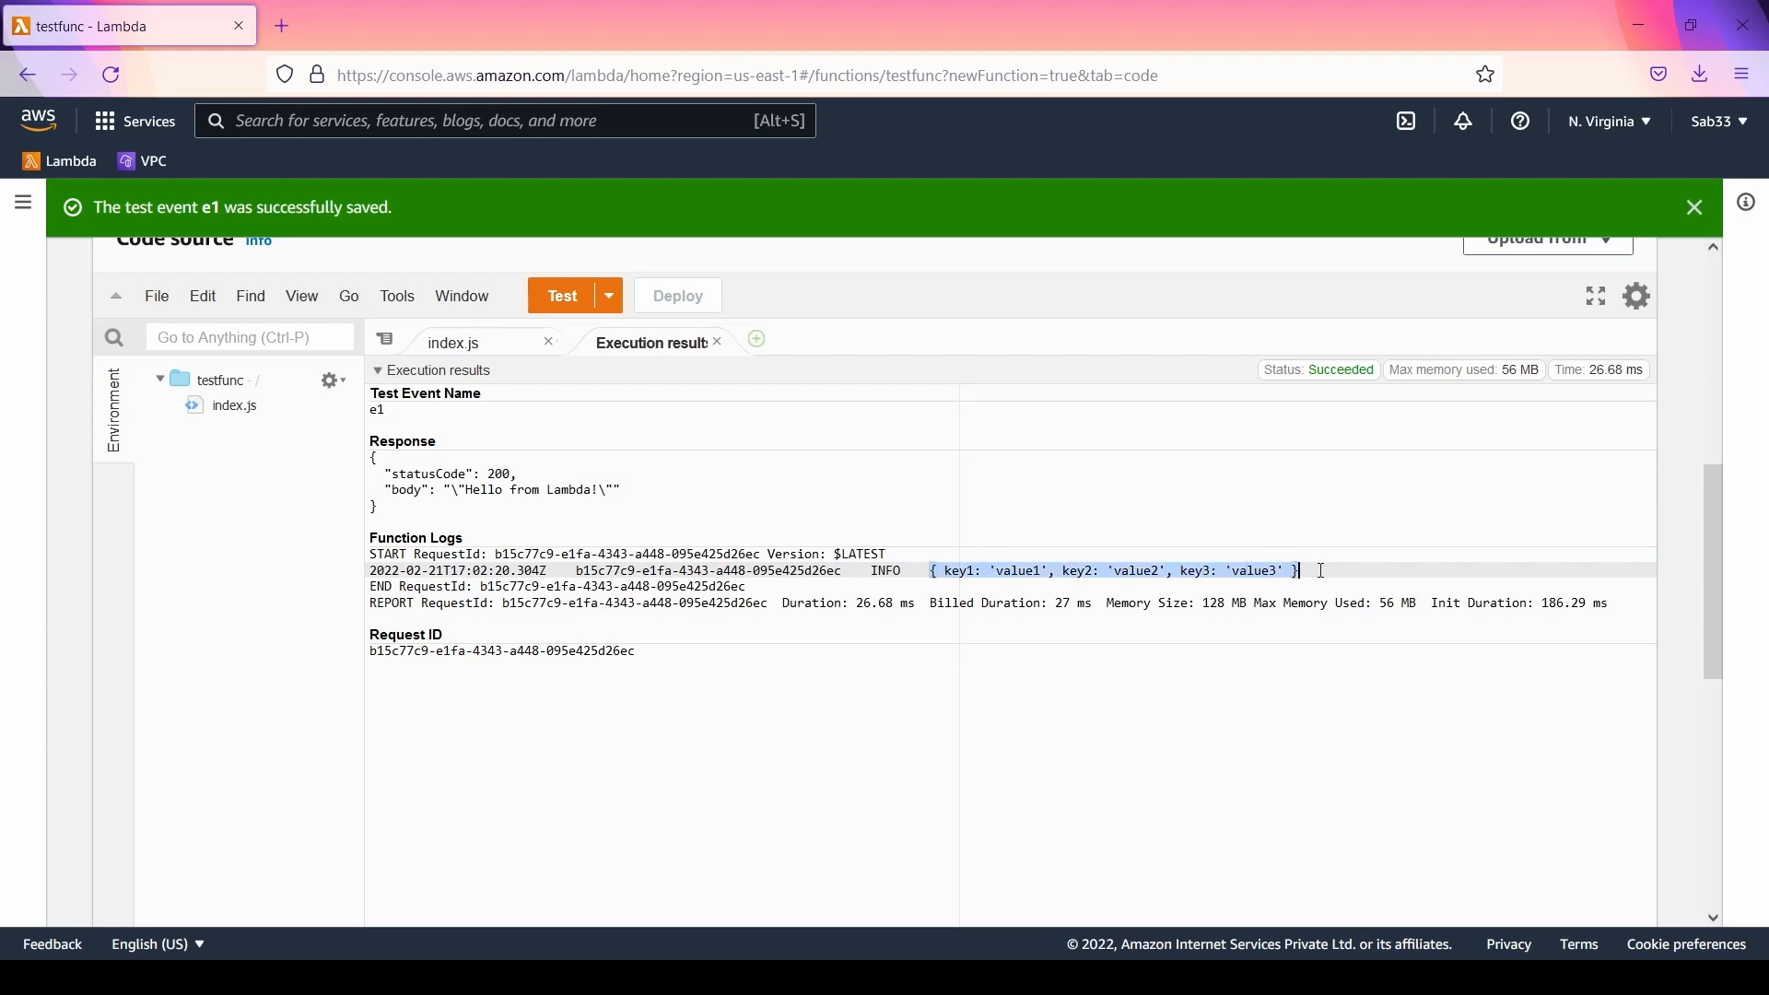
{"action": "left_click", "coordinate": [912, 651]}
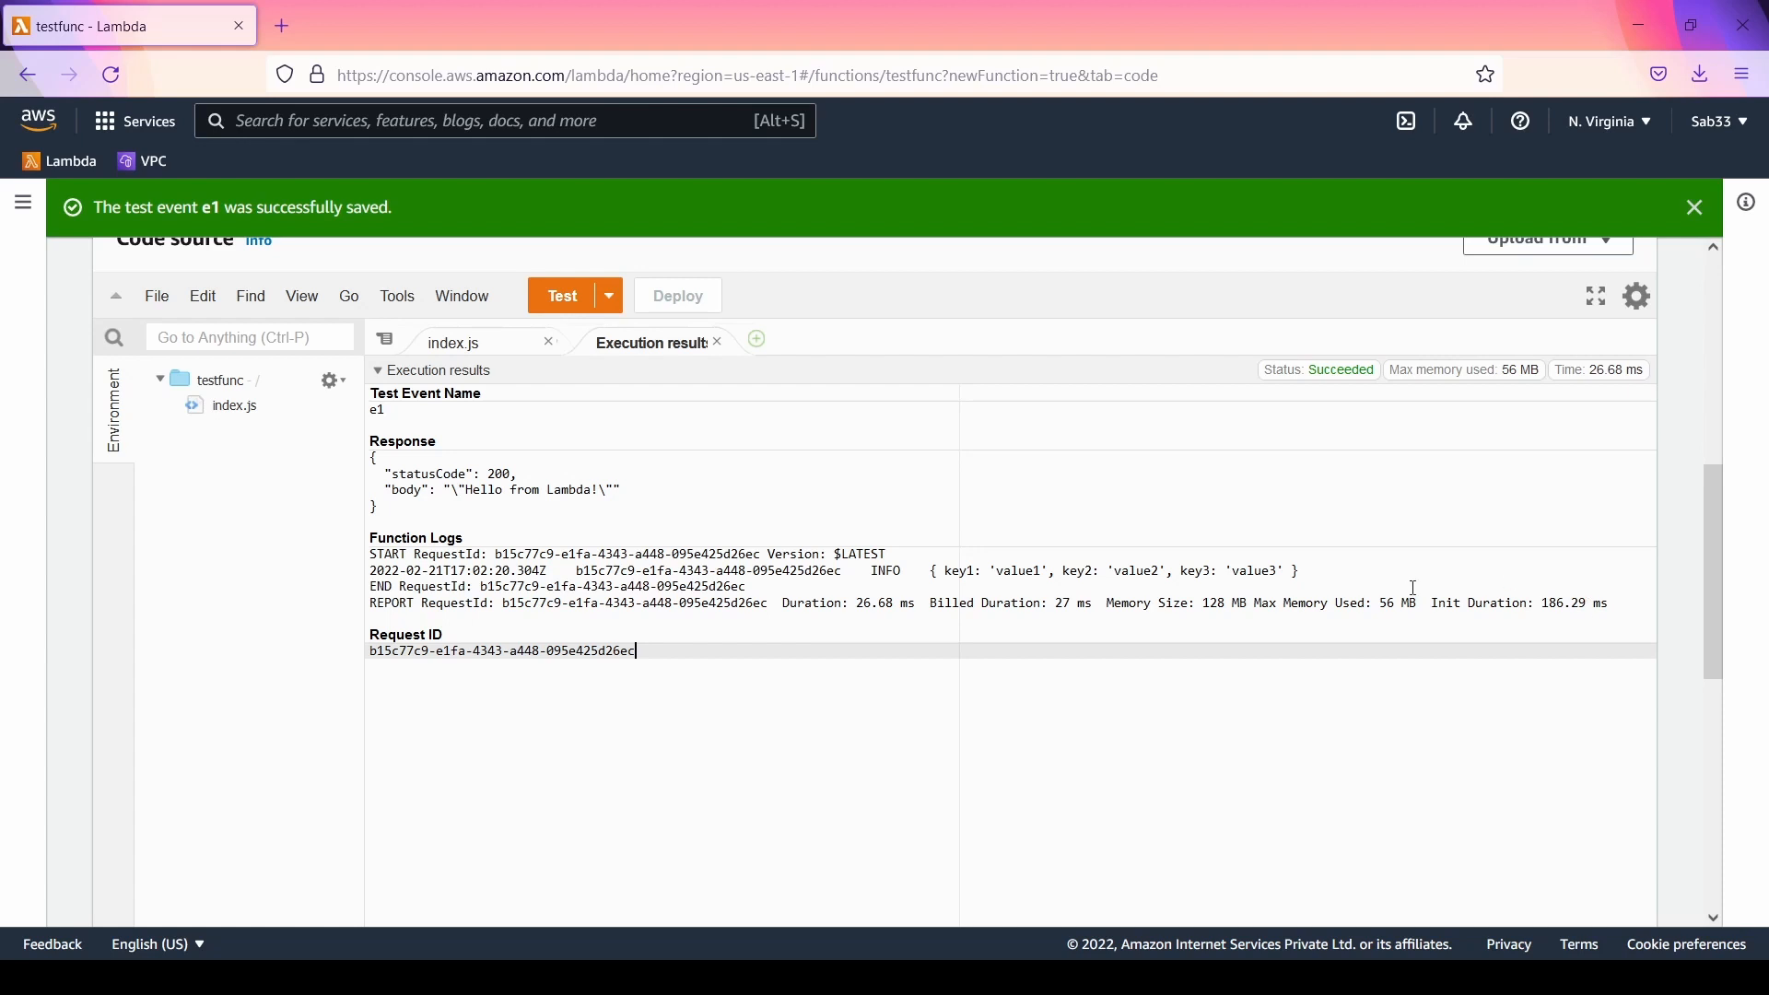
{"action": "left_click_drag", "start_coordinate": [932, 606], "coordinate": [1099, 606]}
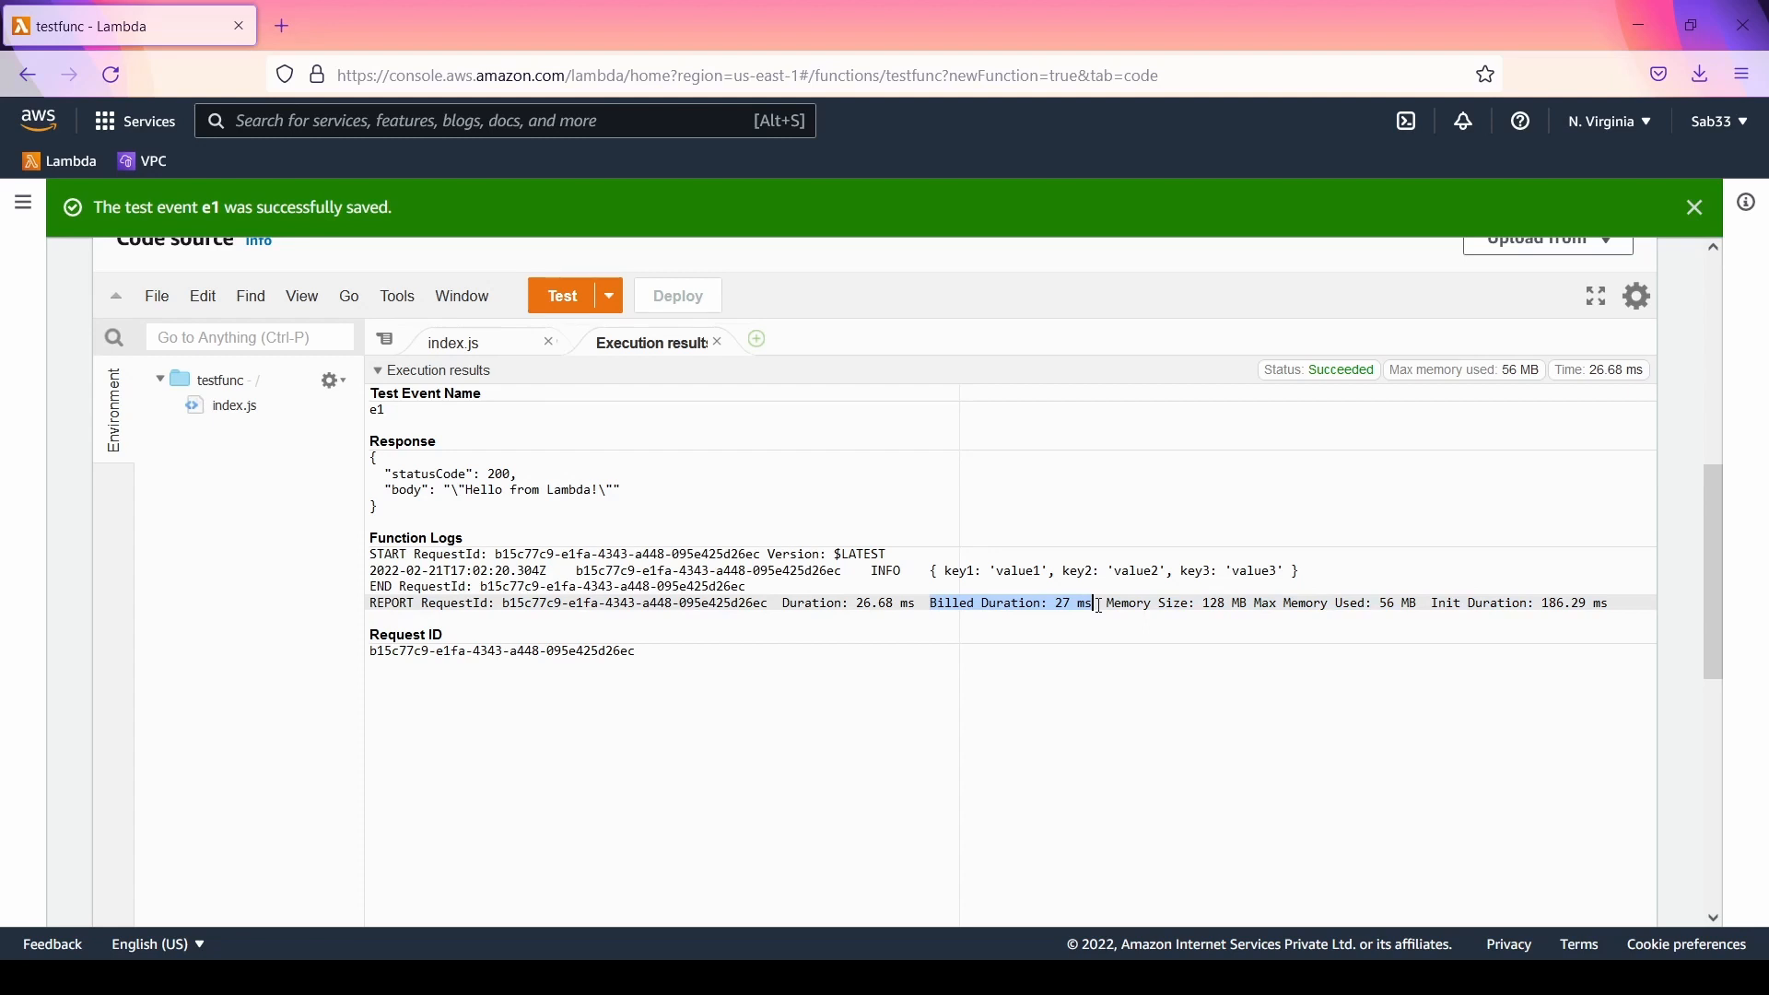
Step: Return to index.js, and view the saved test event e1 and its JSON in the function's test section
{"action": "left_click", "coordinate": [457, 345]}
{"action": "scroll", "coordinate": [611, 584], "scroll_direction": "up", "scroll_amount": 3}
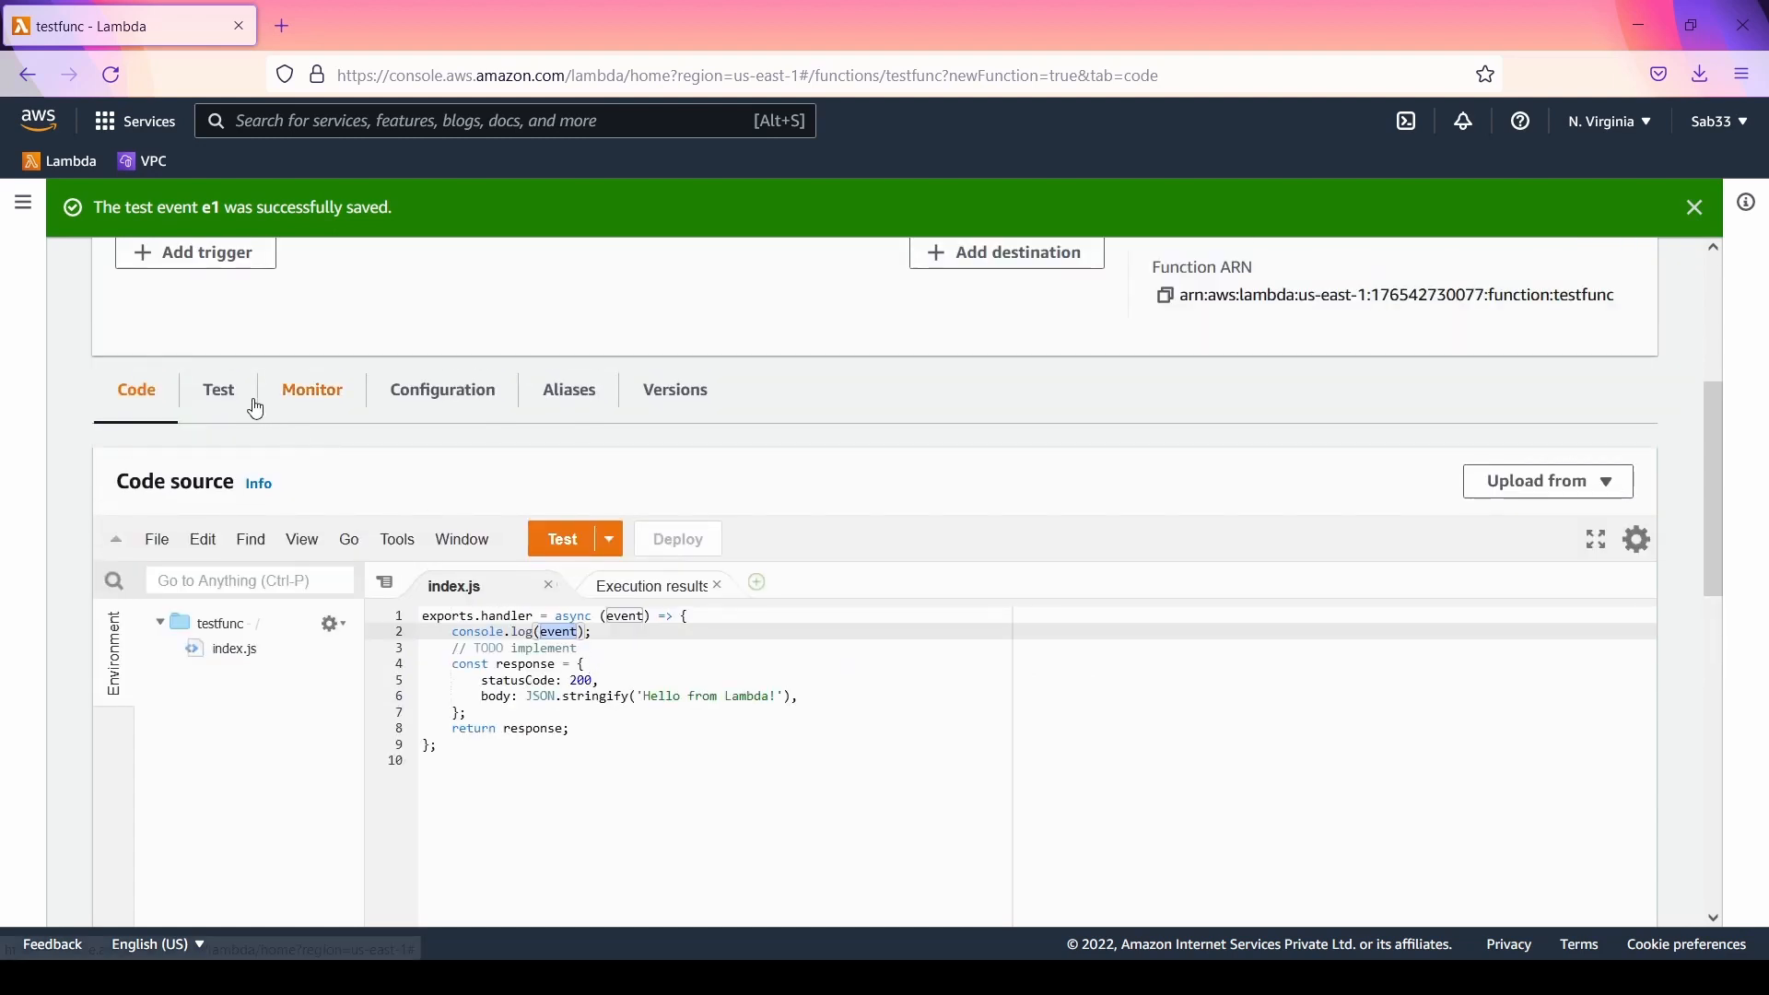
{"action": "left_click", "coordinate": [220, 392]}
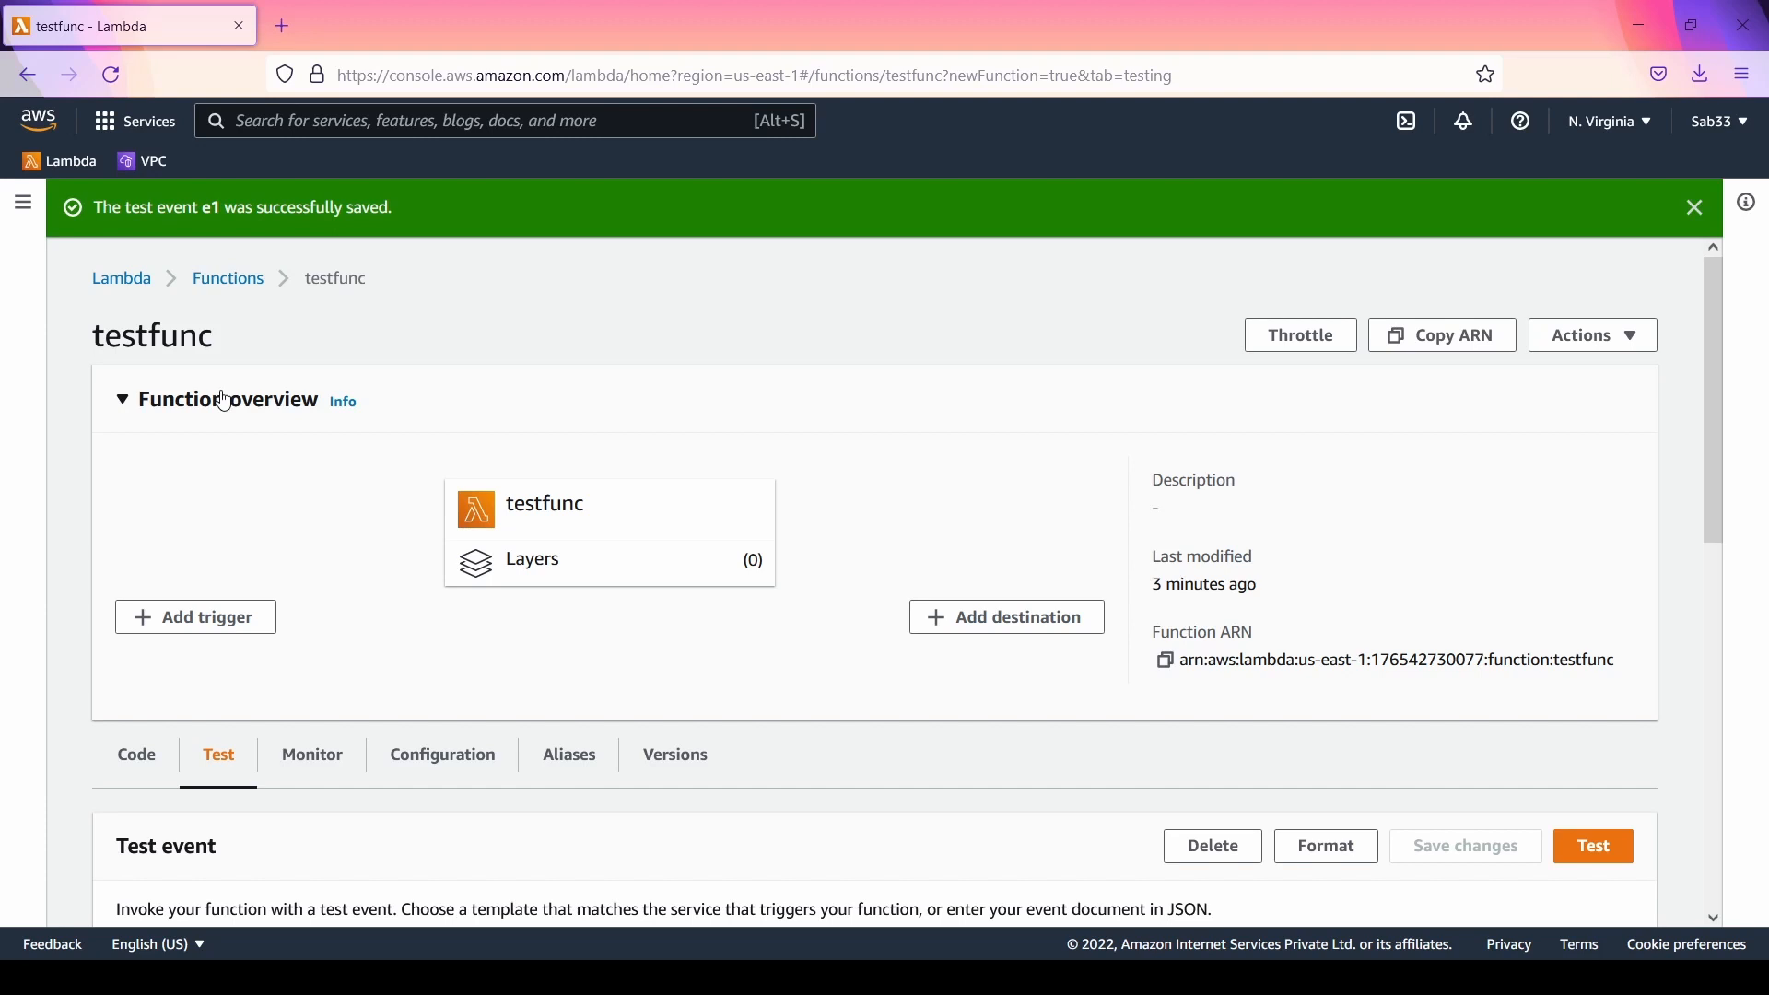
{"action": "scroll", "coordinate": [98, 896], "scroll_direction": "down", "scroll_amount": 4}
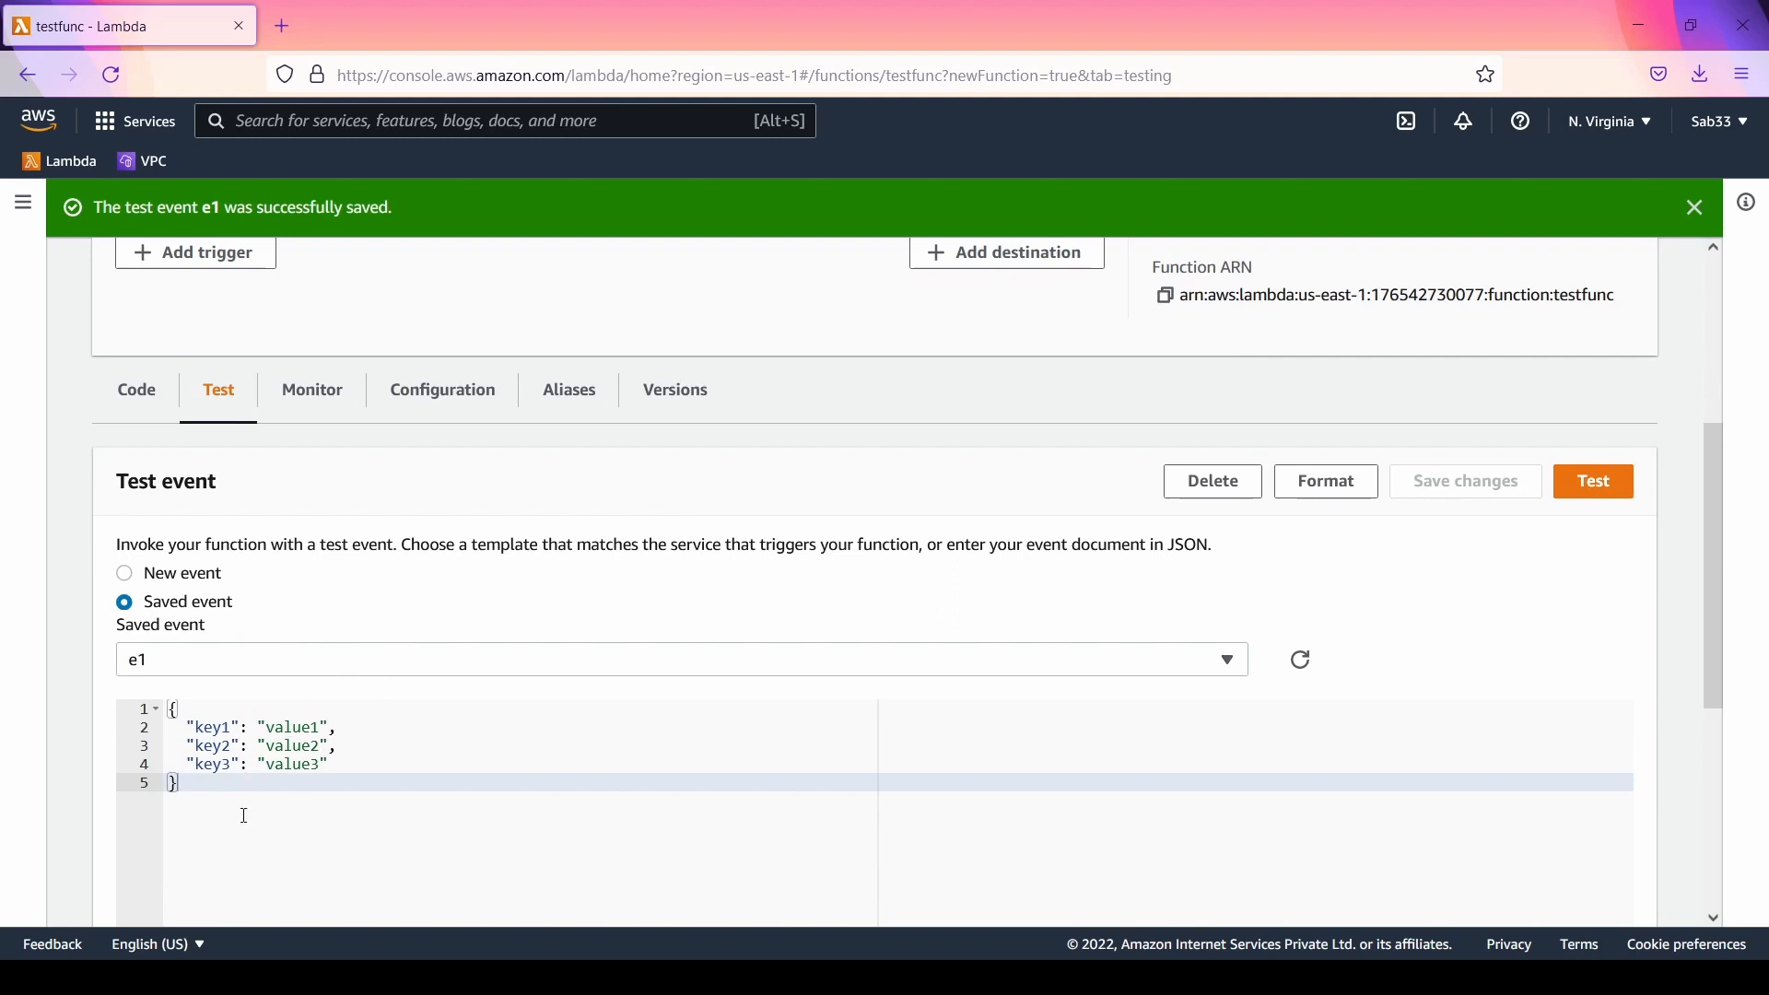
Step: Examine testfunc's CloudWatch metrics for invocations, duration, and error count and success rate, checking the plotted data points
{"action": "left_click", "coordinate": [313, 391]}
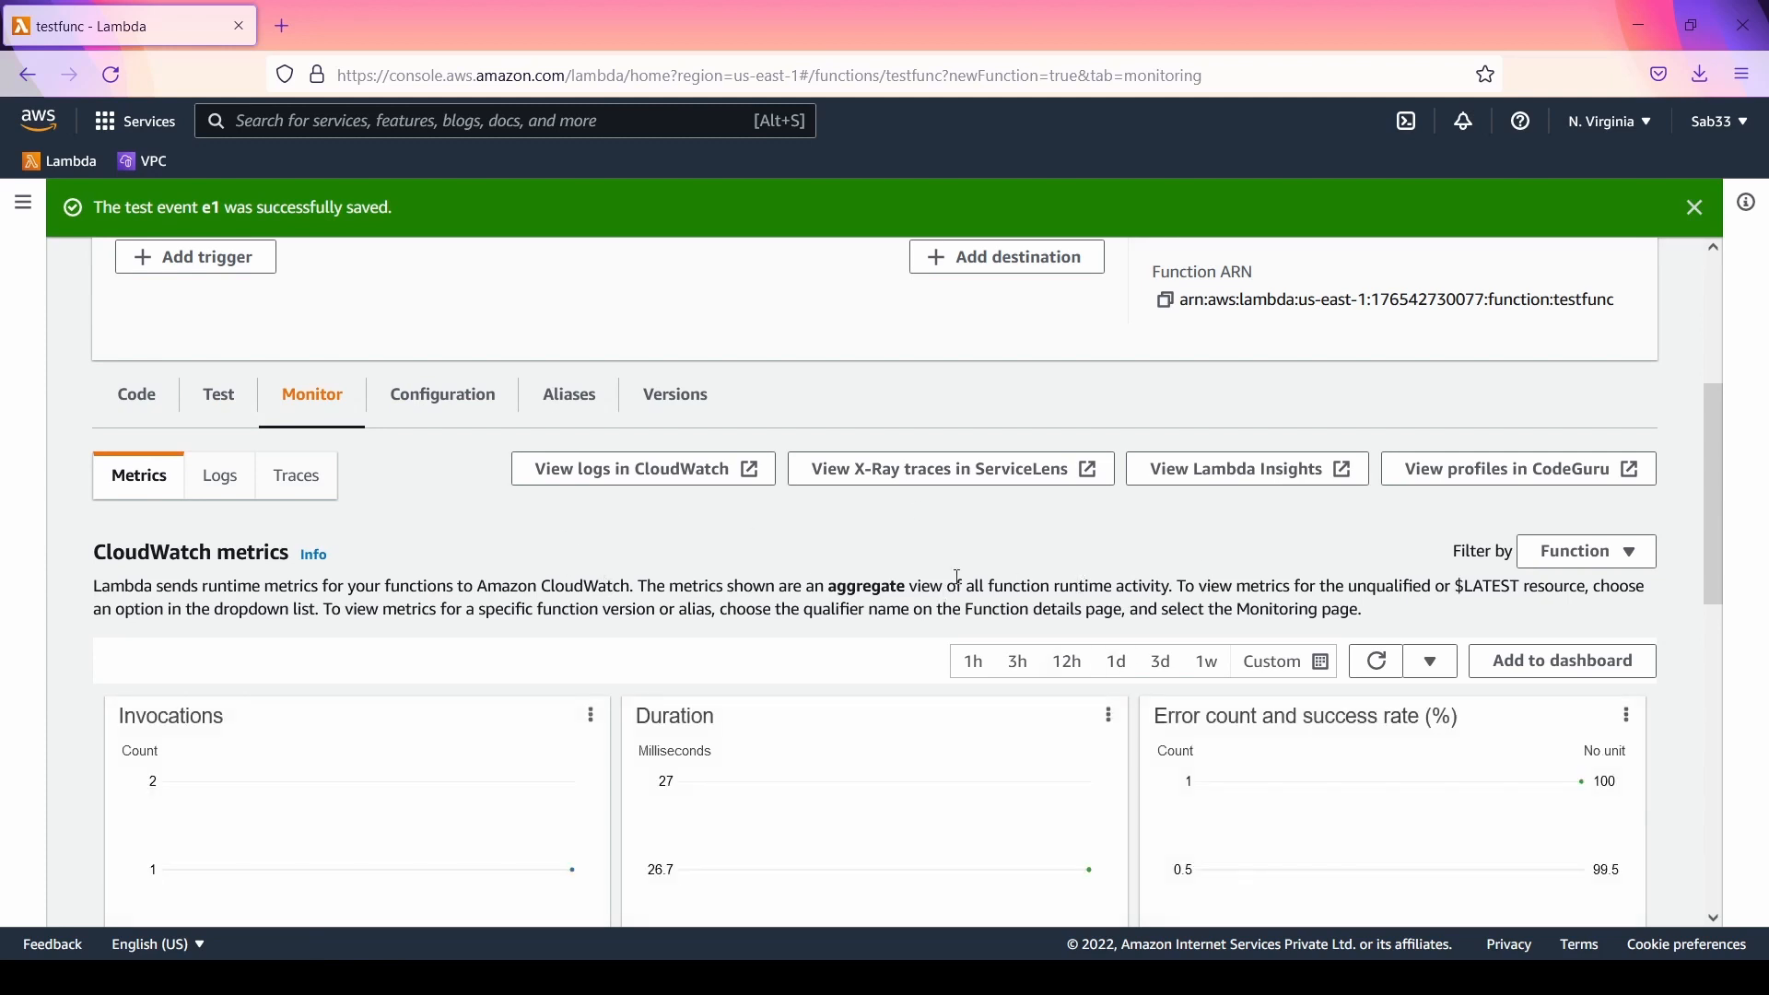
{"action": "scroll", "coordinate": [1058, 561], "scroll_direction": "down", "scroll_amount": 9}
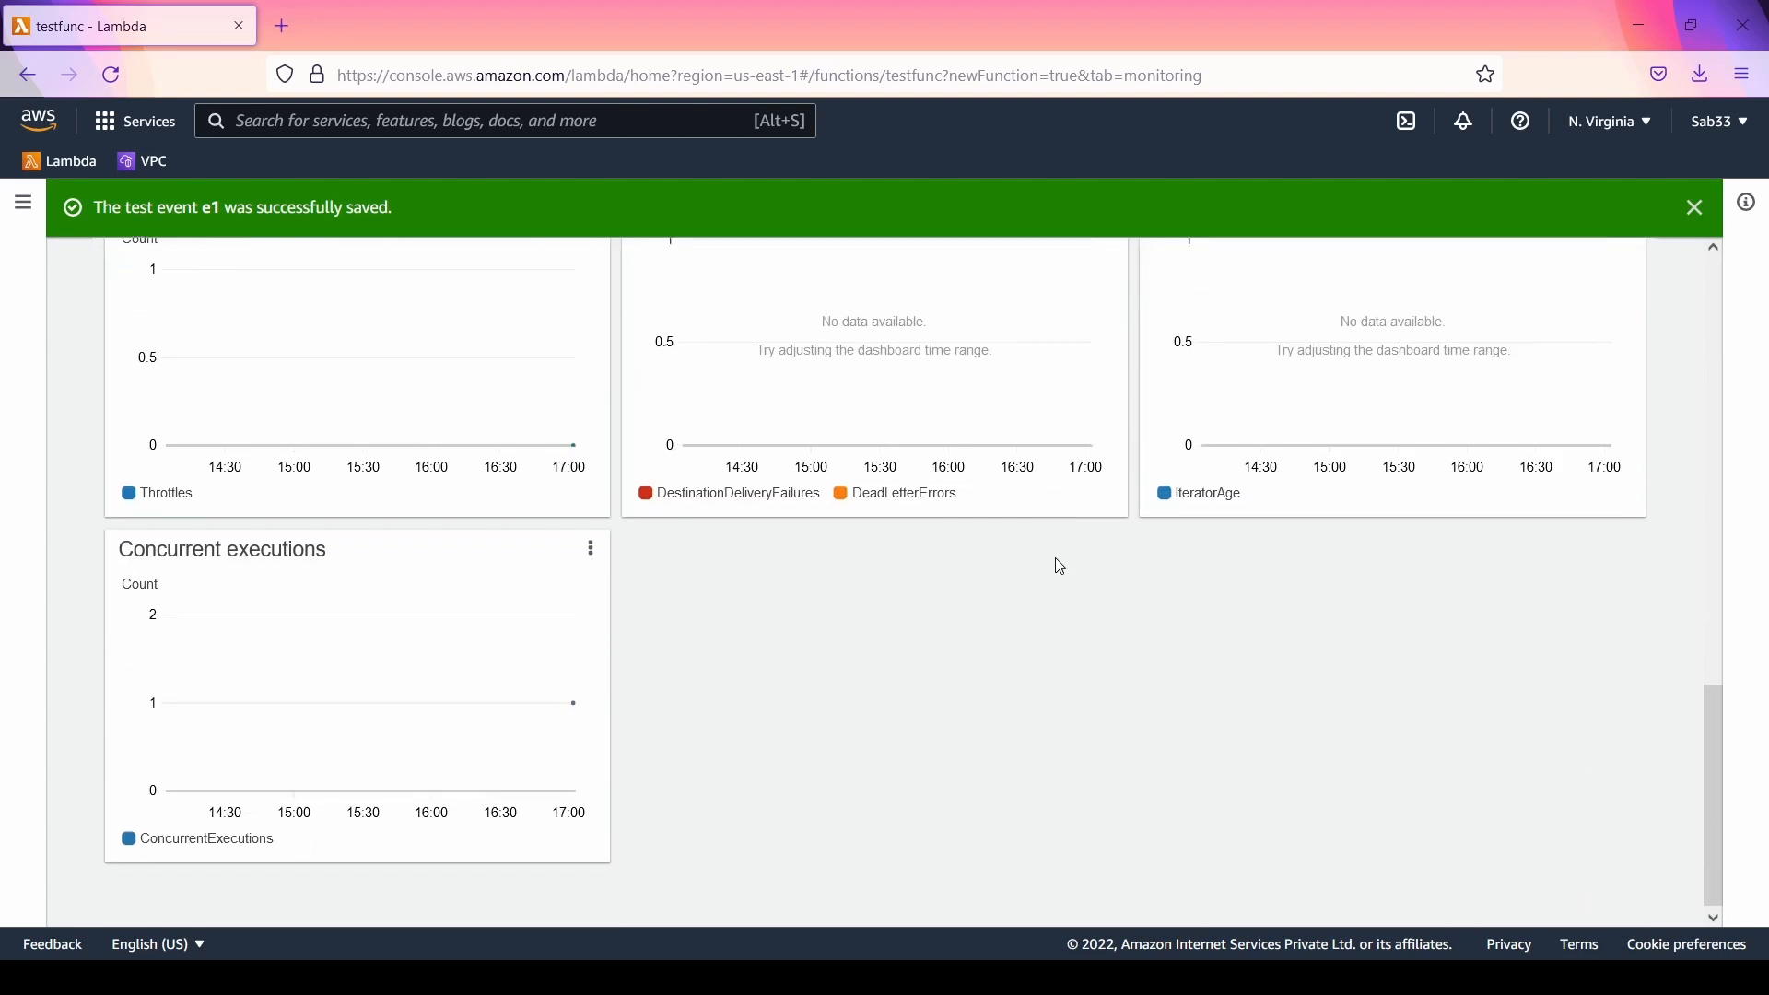
{"action": "scroll", "coordinate": [1060, 565], "scroll_direction": "up", "scroll_amount": 6}
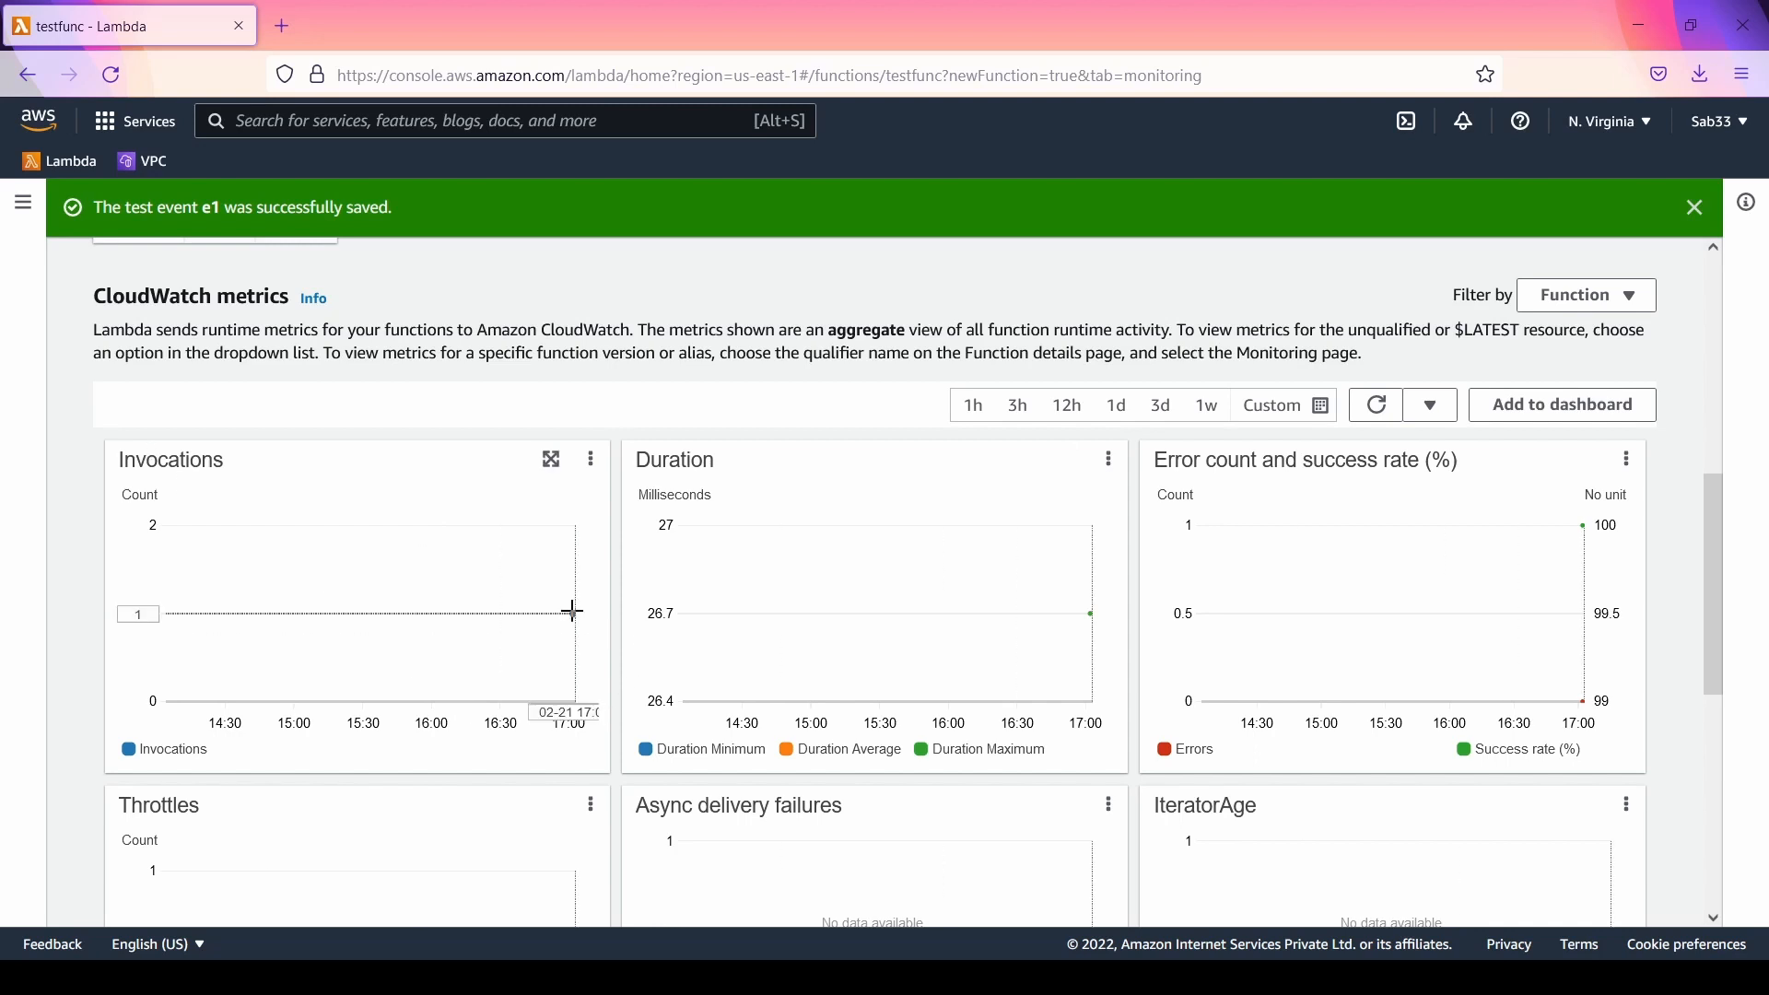
{"action": "mouse_move", "coordinate": [574, 612]}
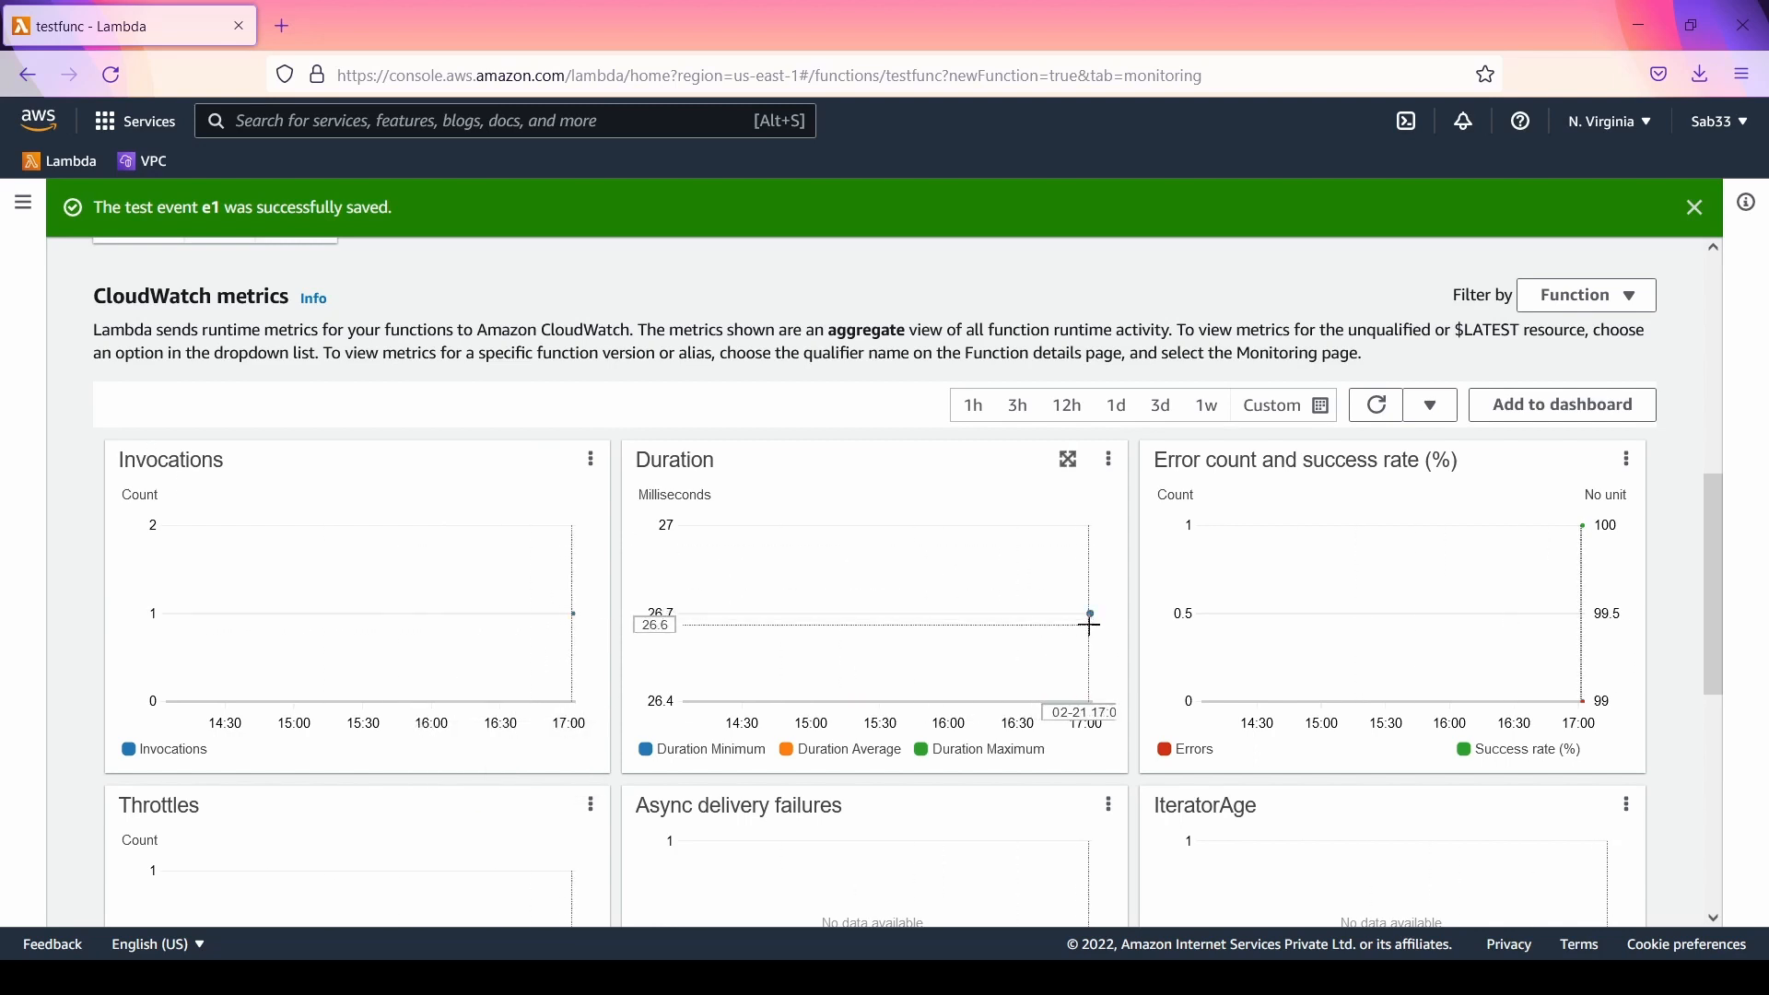
{"action": "mouse_move", "coordinate": [1093, 612]}
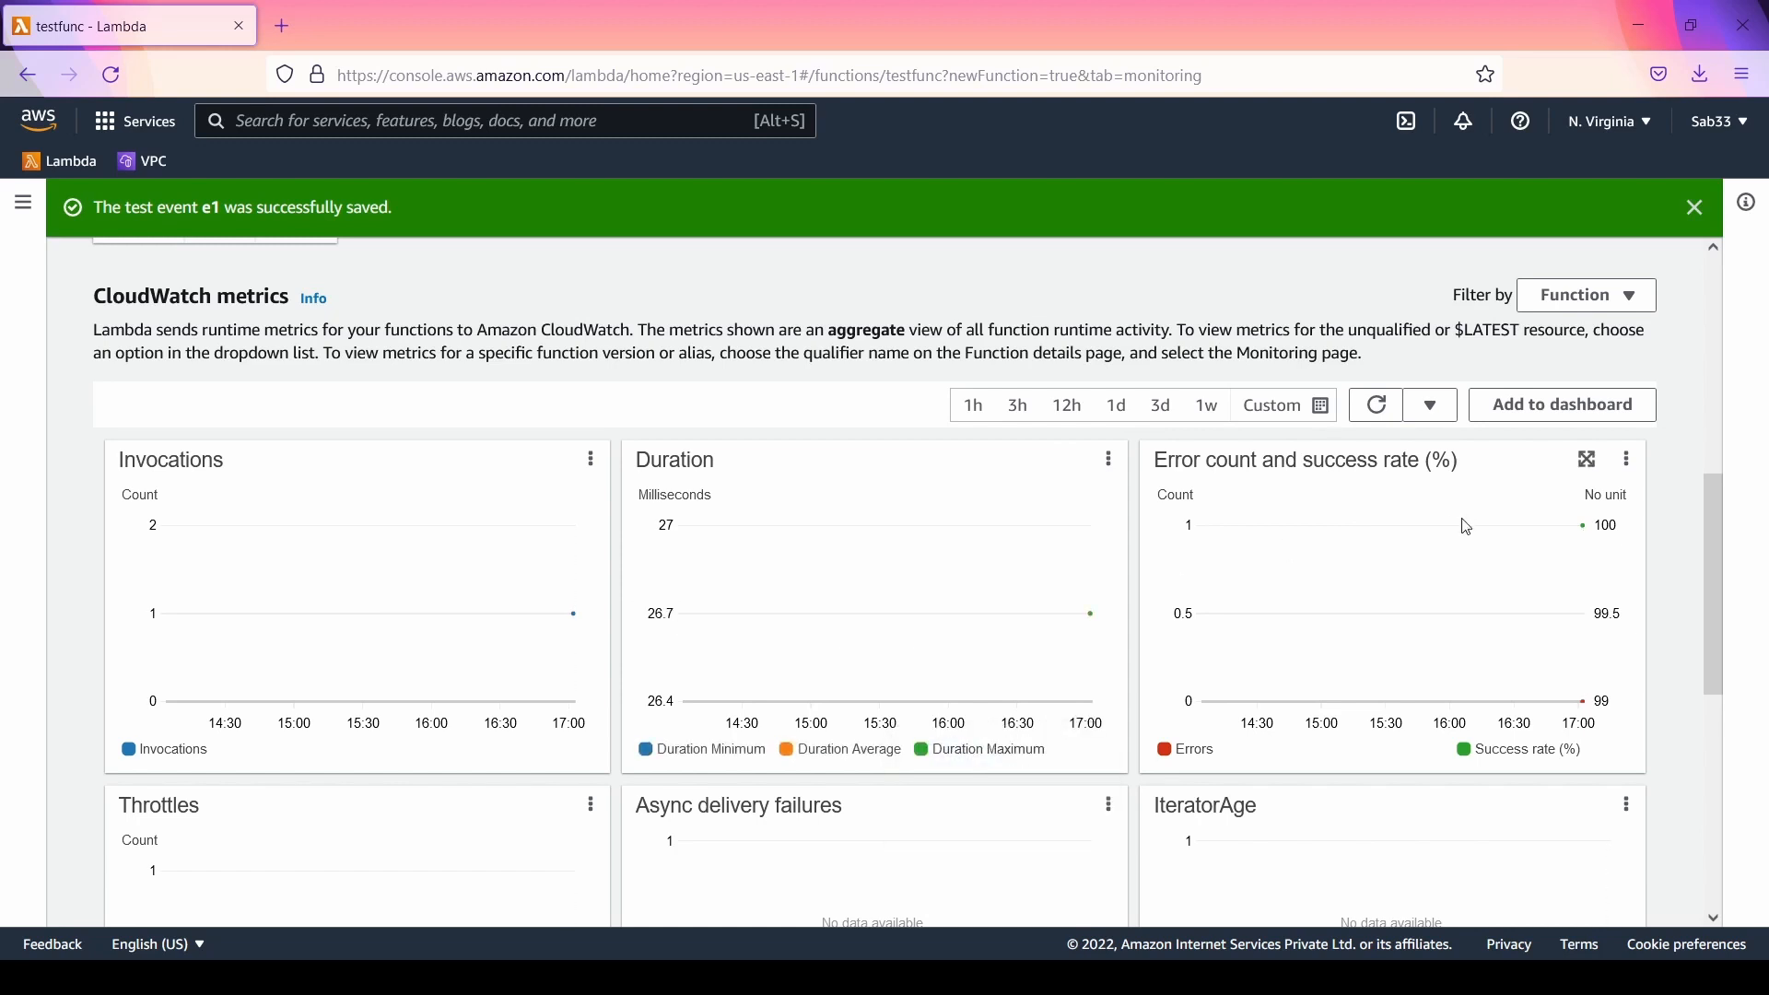
Step: Examine the throttles, async delivery failures, IteratorAge and concurrent executions graphs, and dismiss the saved-event notification
{"action": "mouse_move", "coordinate": [1555, 609]}
{"action": "scroll", "coordinate": [1716, 461], "scroll_direction": "down", "scroll_amount": 5}
{"action": "scroll", "coordinate": [1719, 451], "scroll_direction": "down", "scroll_amount": 1}
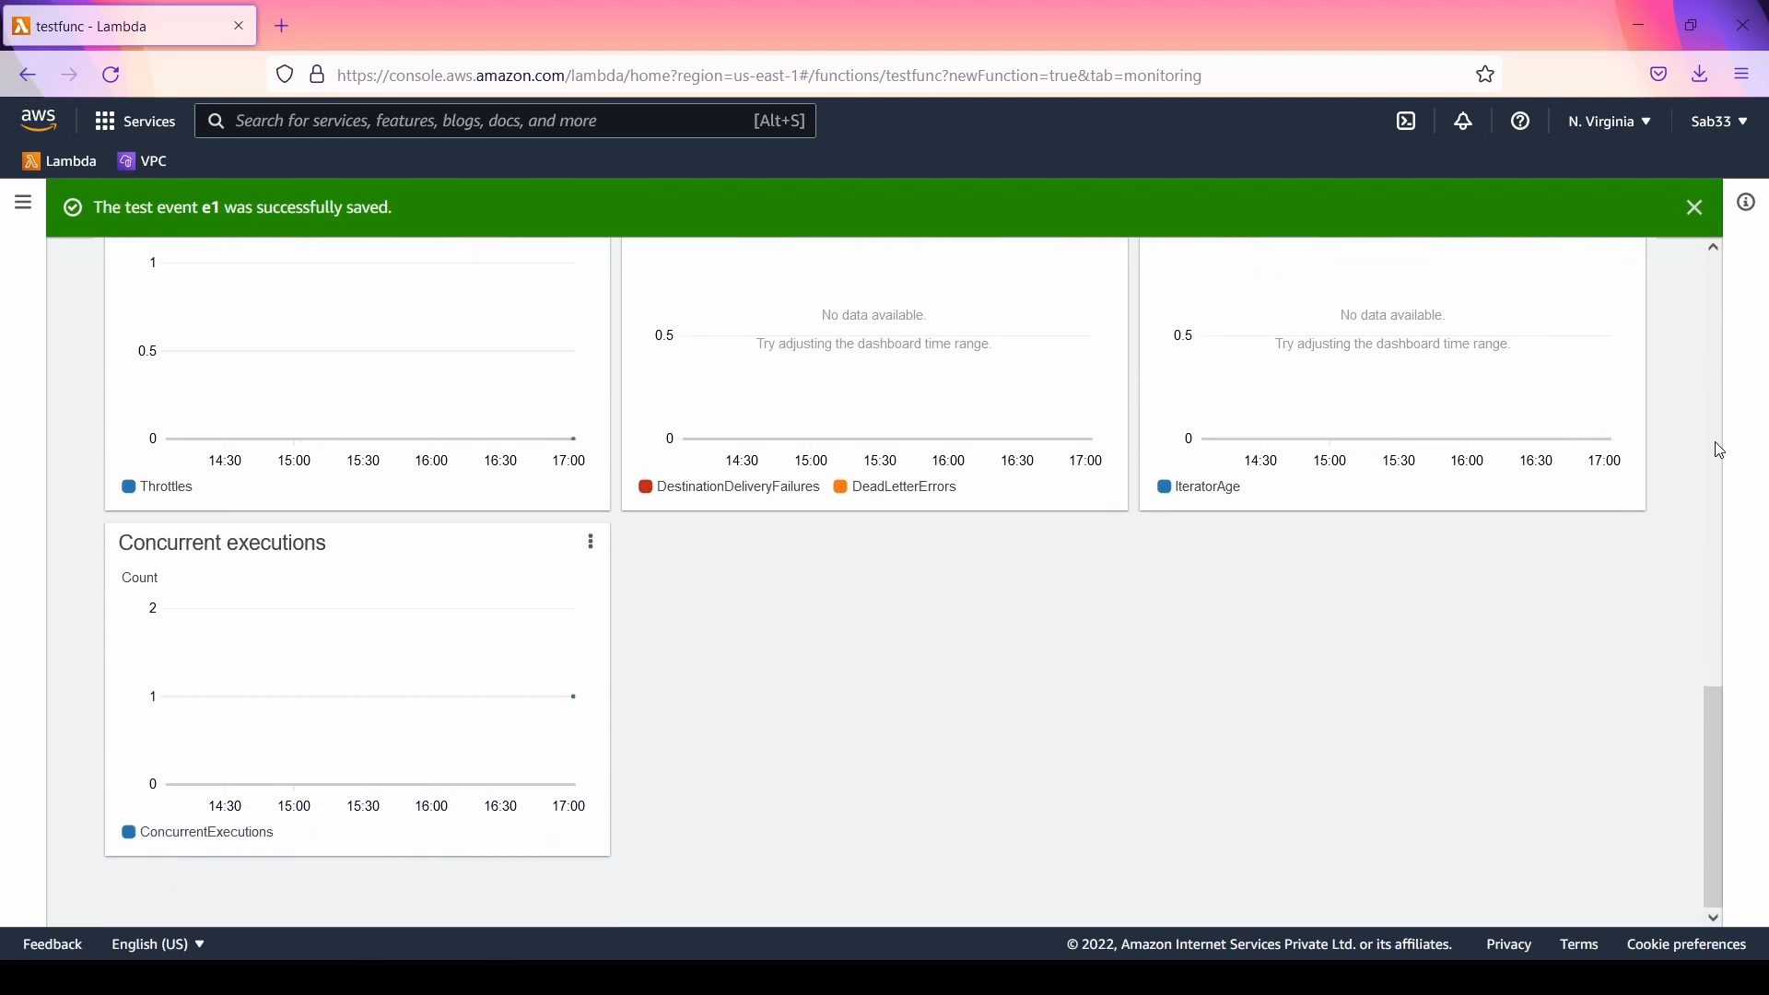
{"action": "scroll", "coordinate": [1719, 450], "scroll_direction": "up", "scroll_amount": 3}
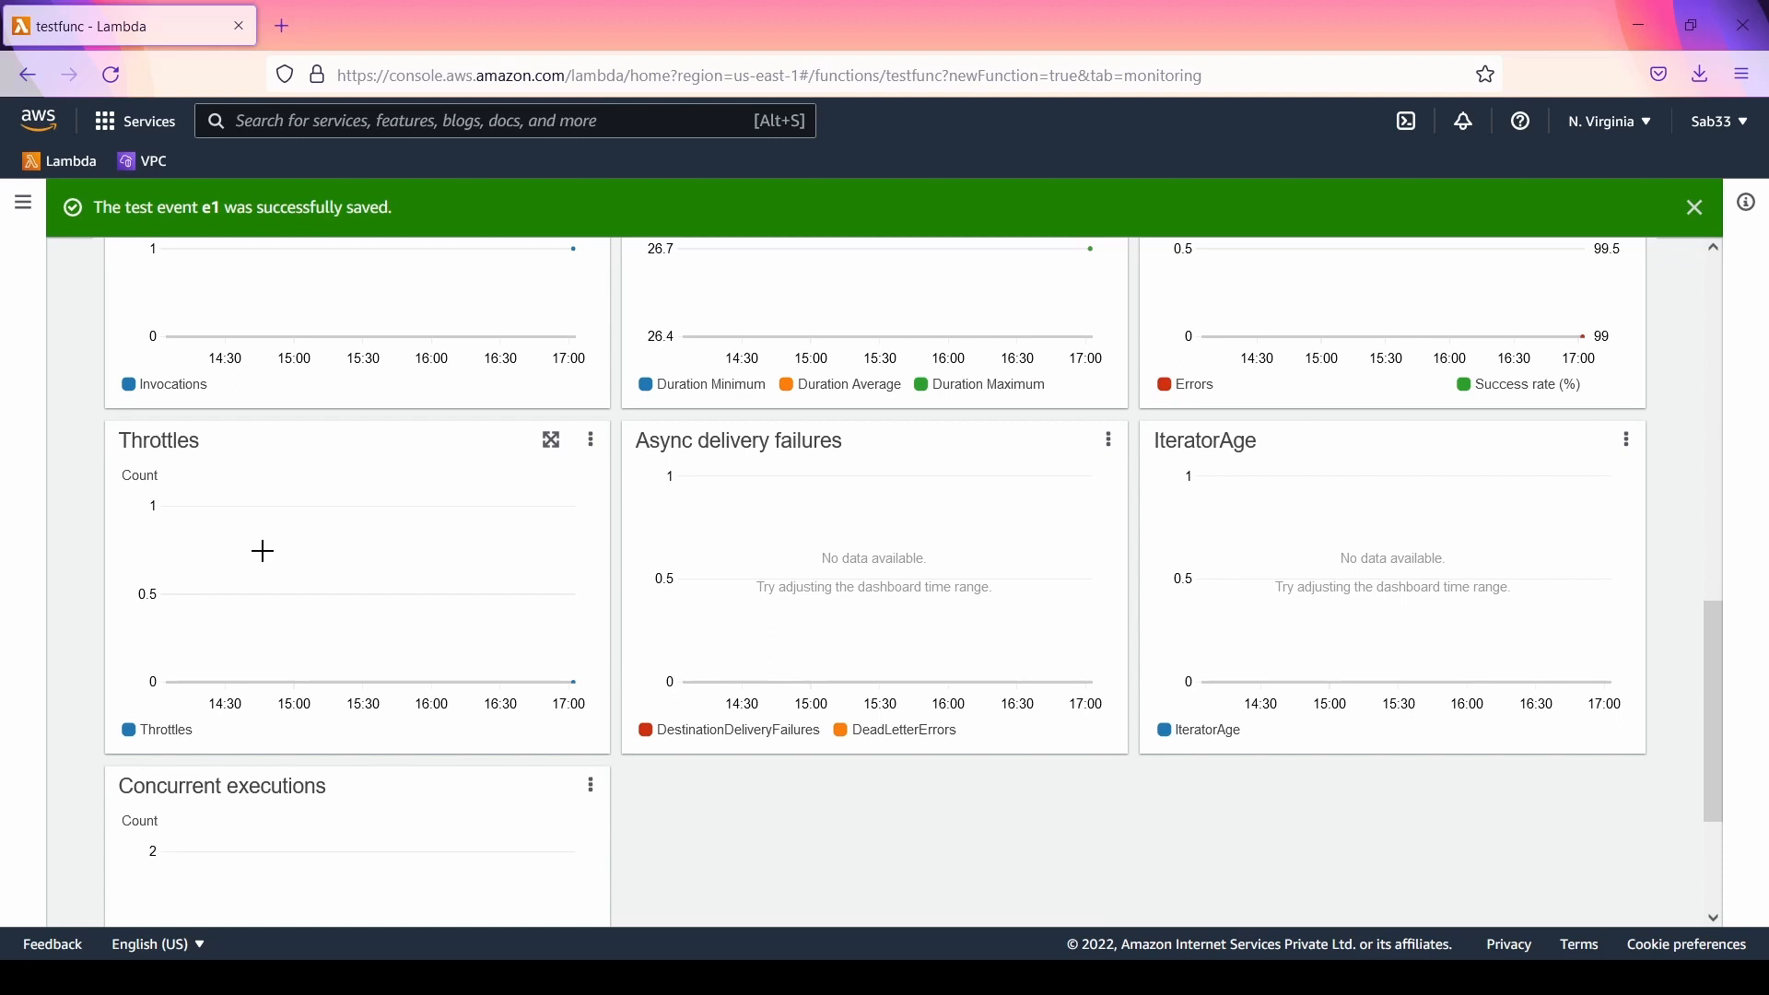
{"action": "scroll", "coordinate": [368, 585], "scroll_direction": "down", "scroll_amount": 3}
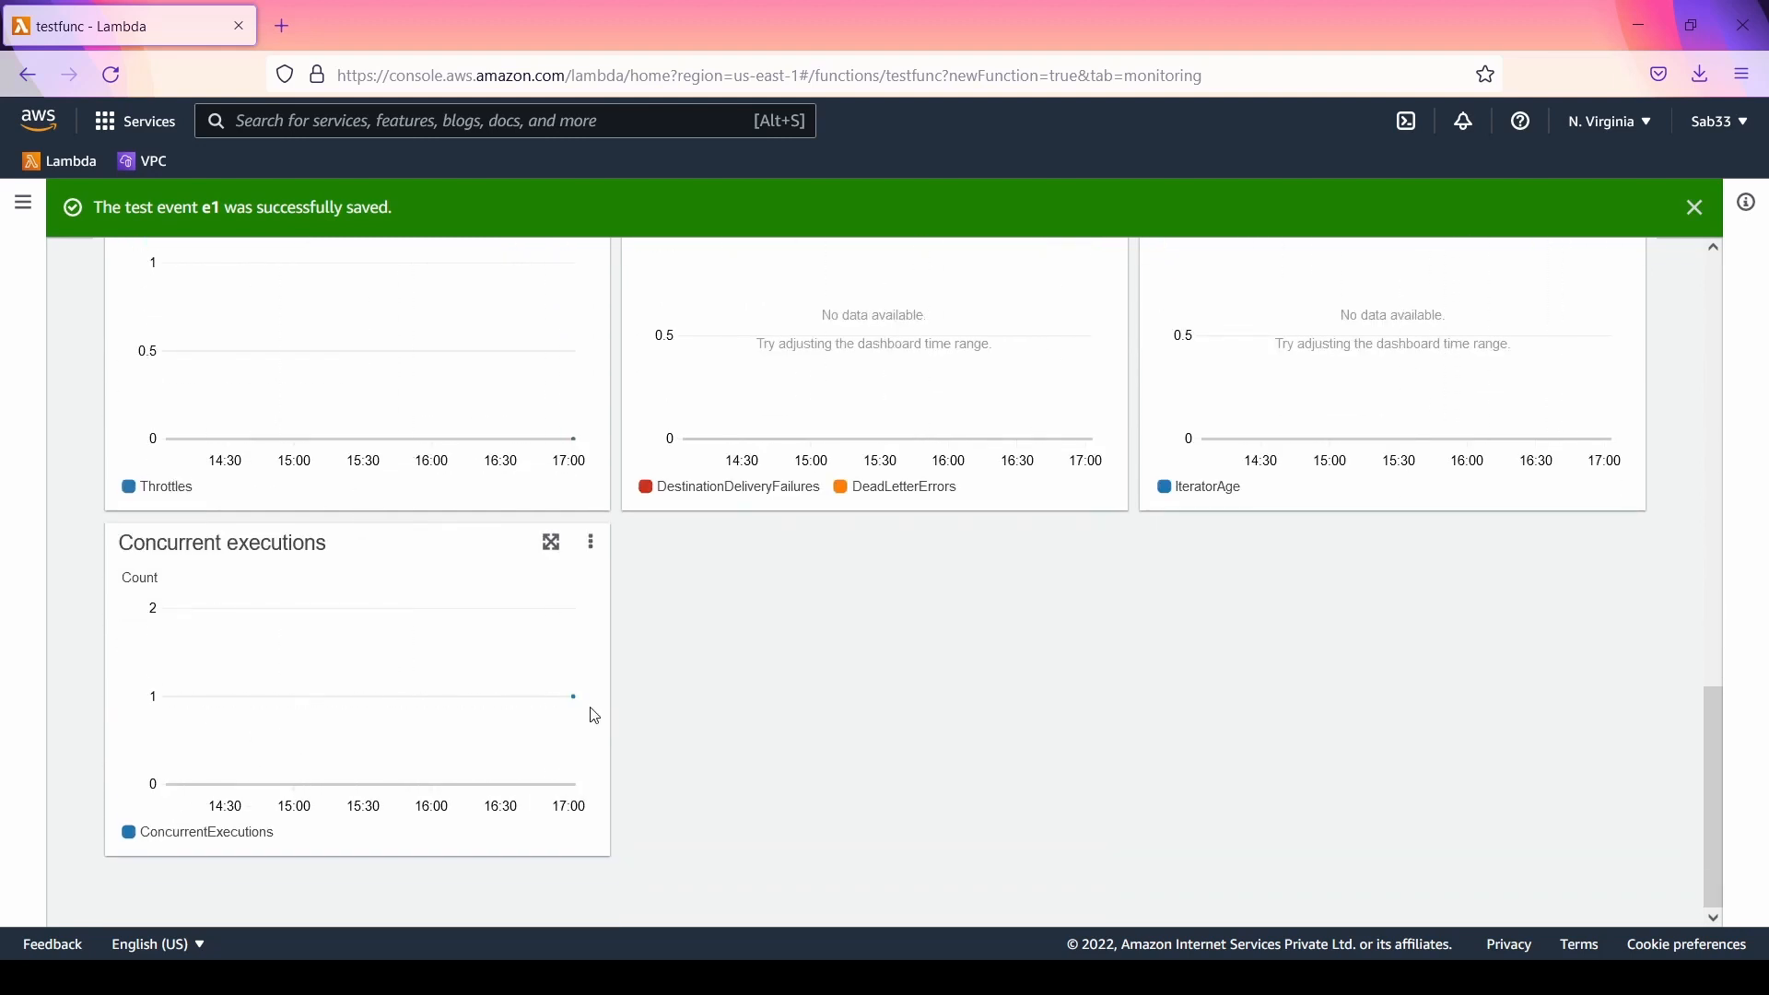
{"action": "mouse_move", "coordinate": [575, 693]}
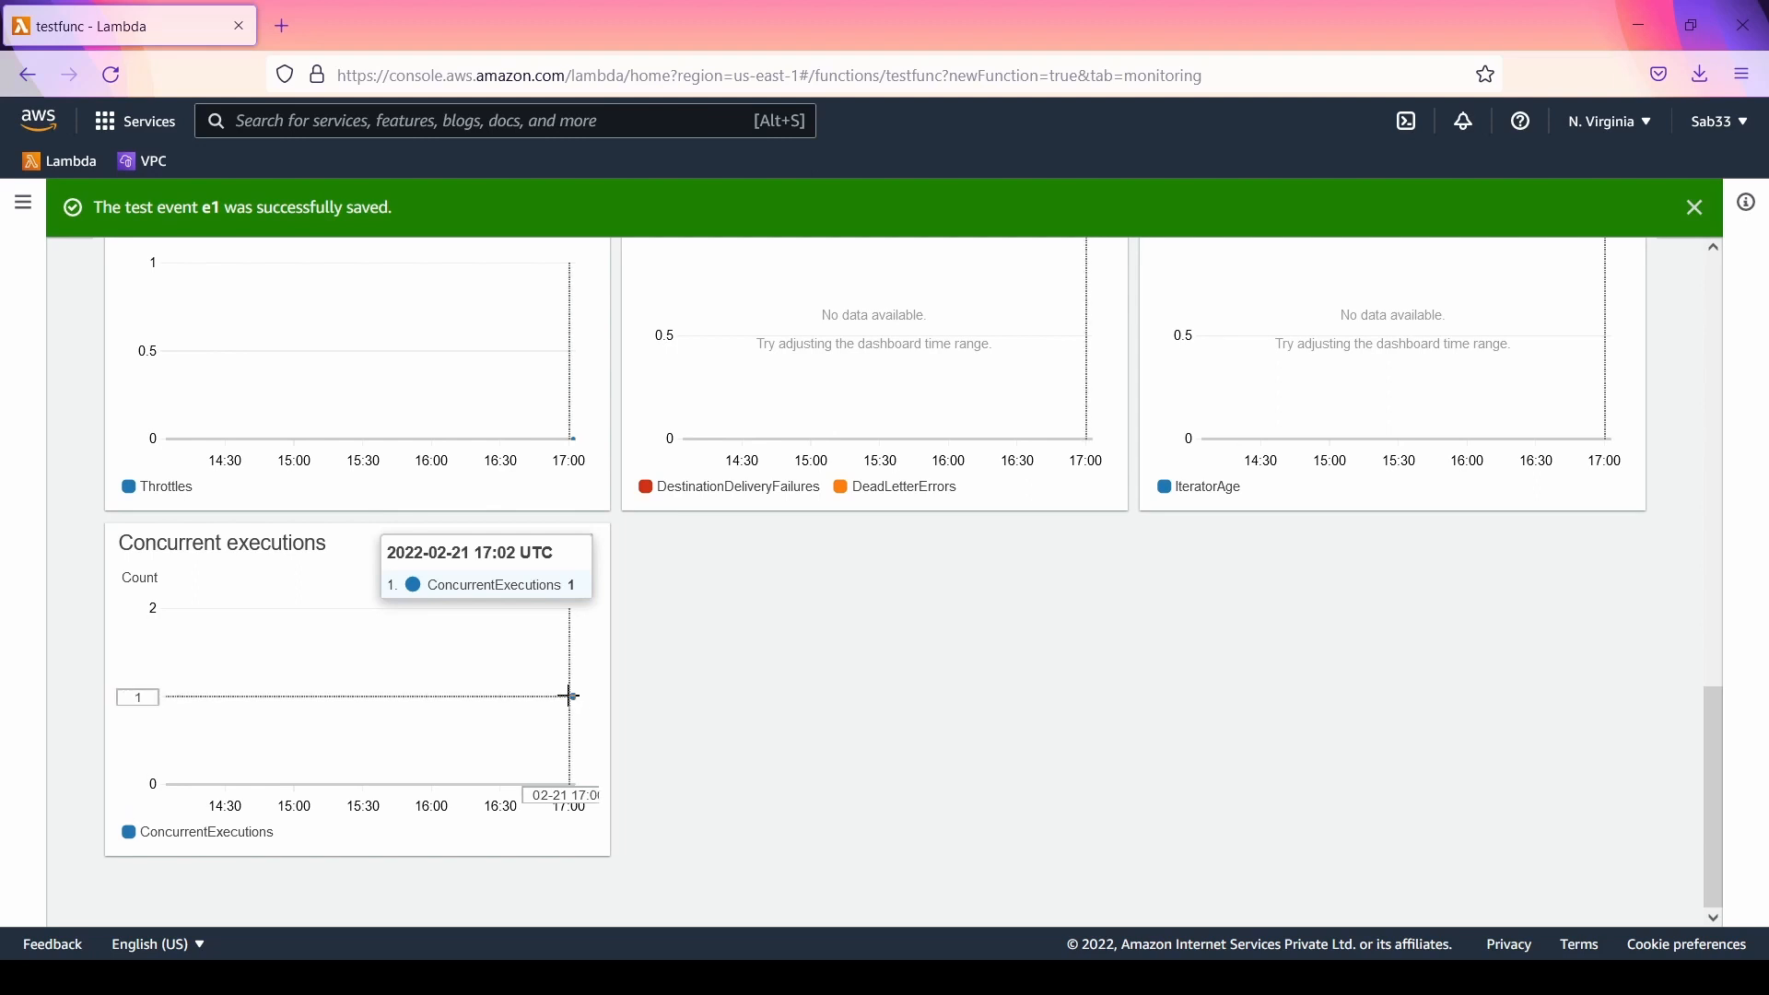
{"action": "scroll", "coordinate": [952, 705], "scroll_direction": "up", "scroll_amount": 3}
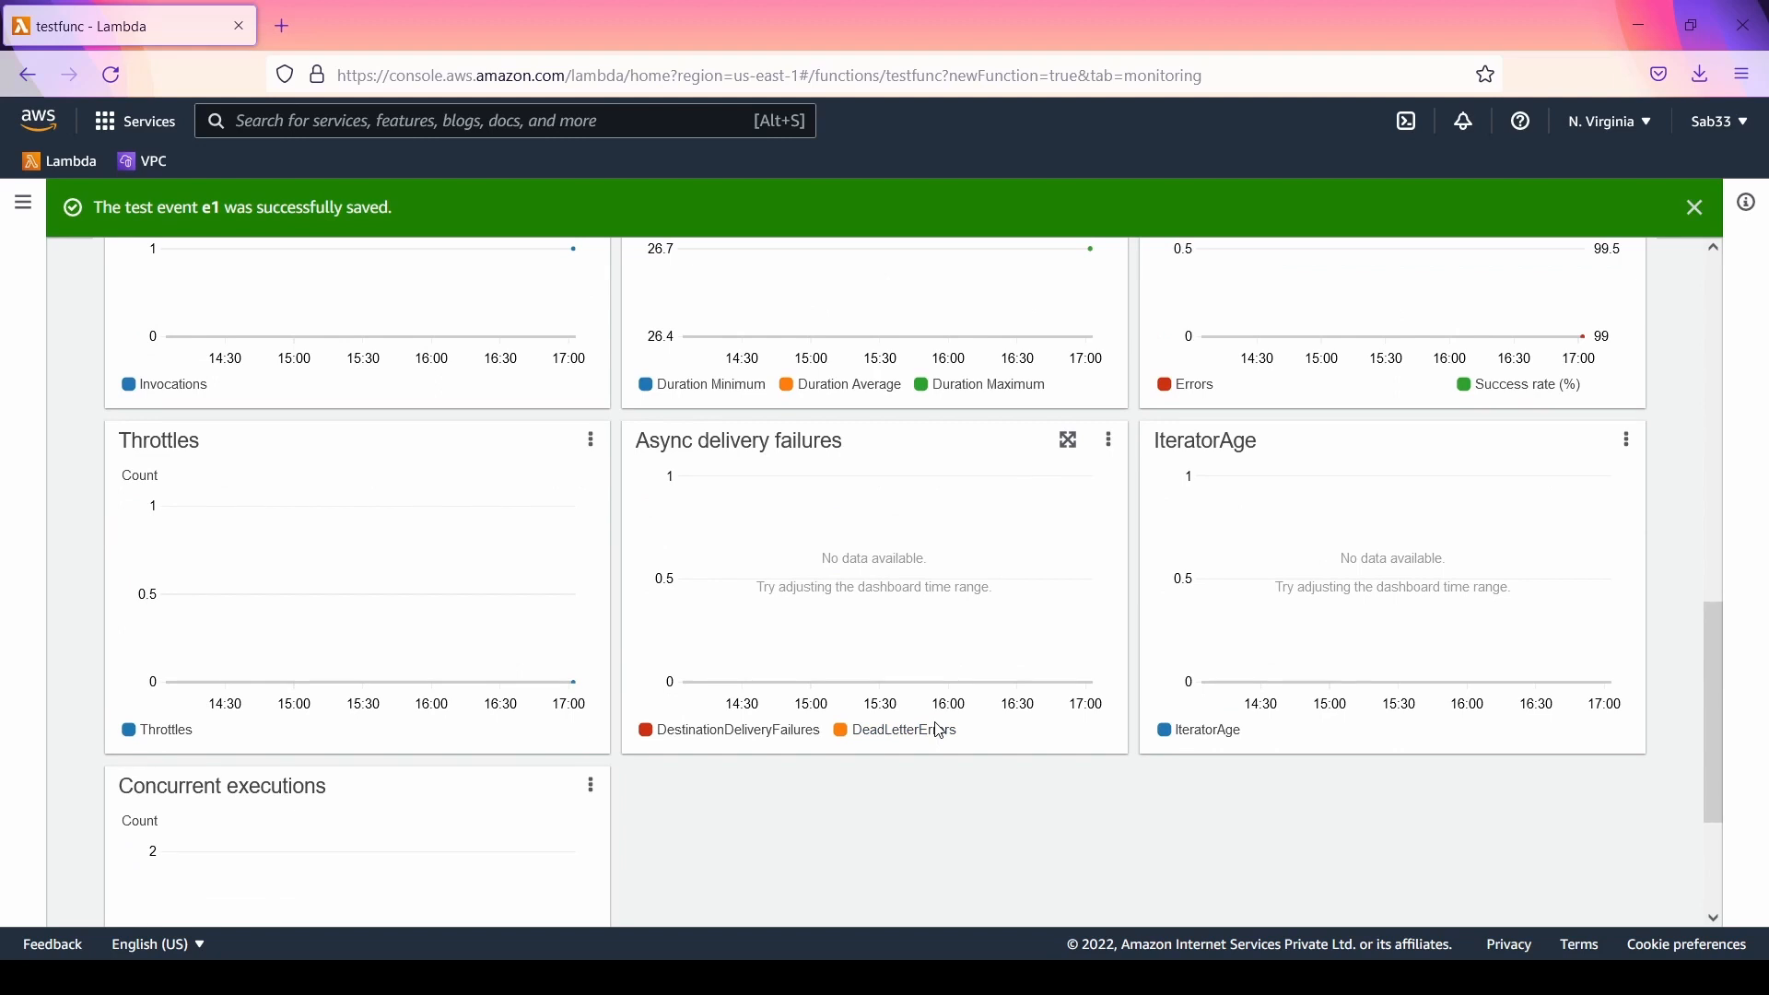
{"action": "scroll", "coordinate": [1453, 663], "scroll_direction": "up", "scroll_amount": 4}
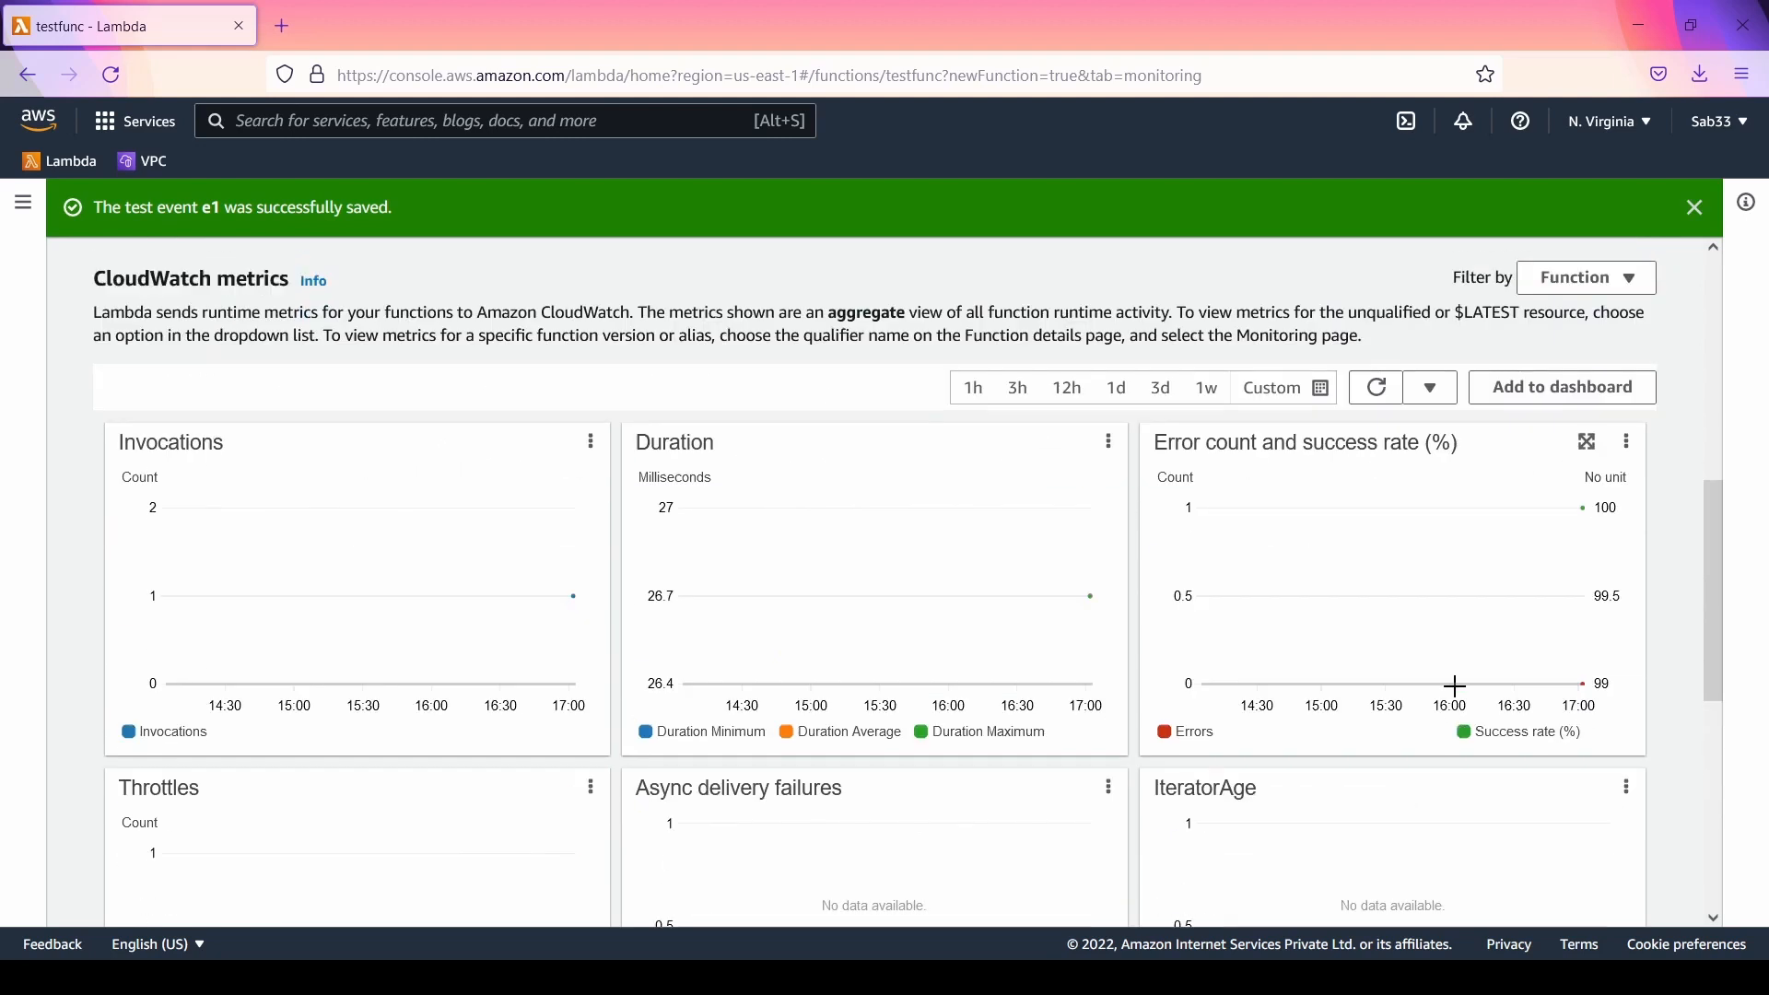
{"action": "scroll", "coordinate": [1449, 695], "scroll_direction": "down", "scroll_amount": 3}
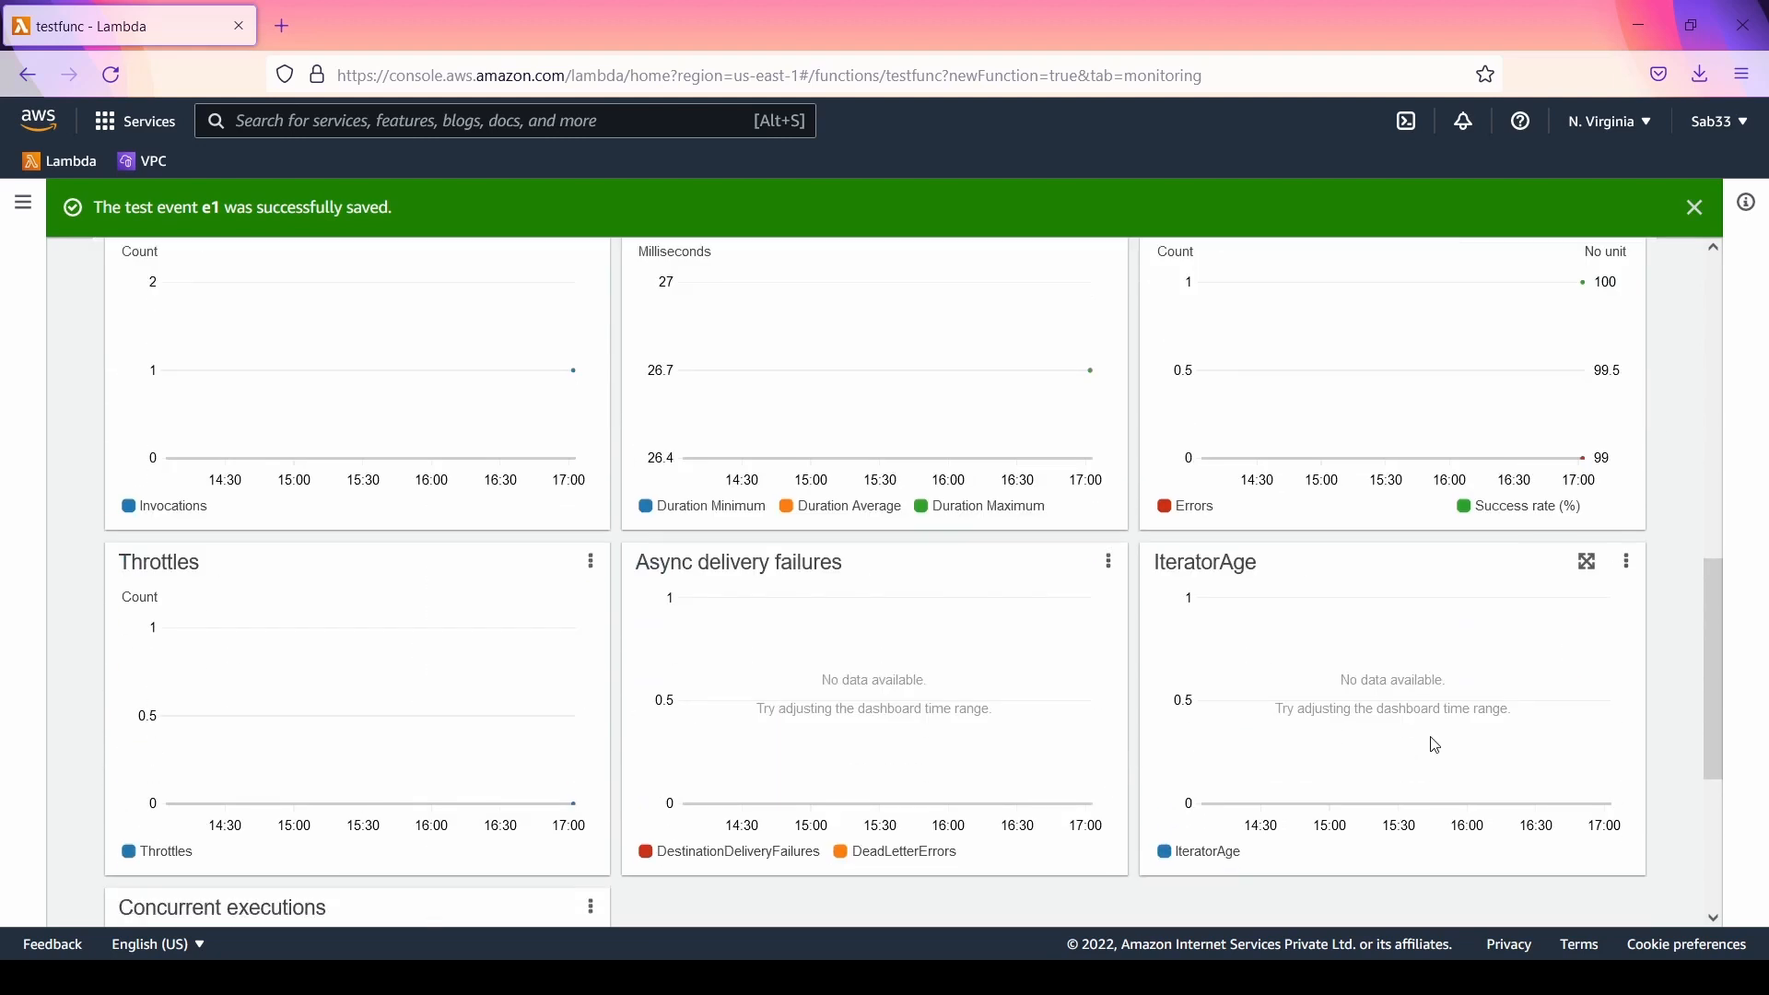
{"action": "scroll", "coordinate": [1410, 728], "scroll_direction": "up", "scroll_amount": 2}
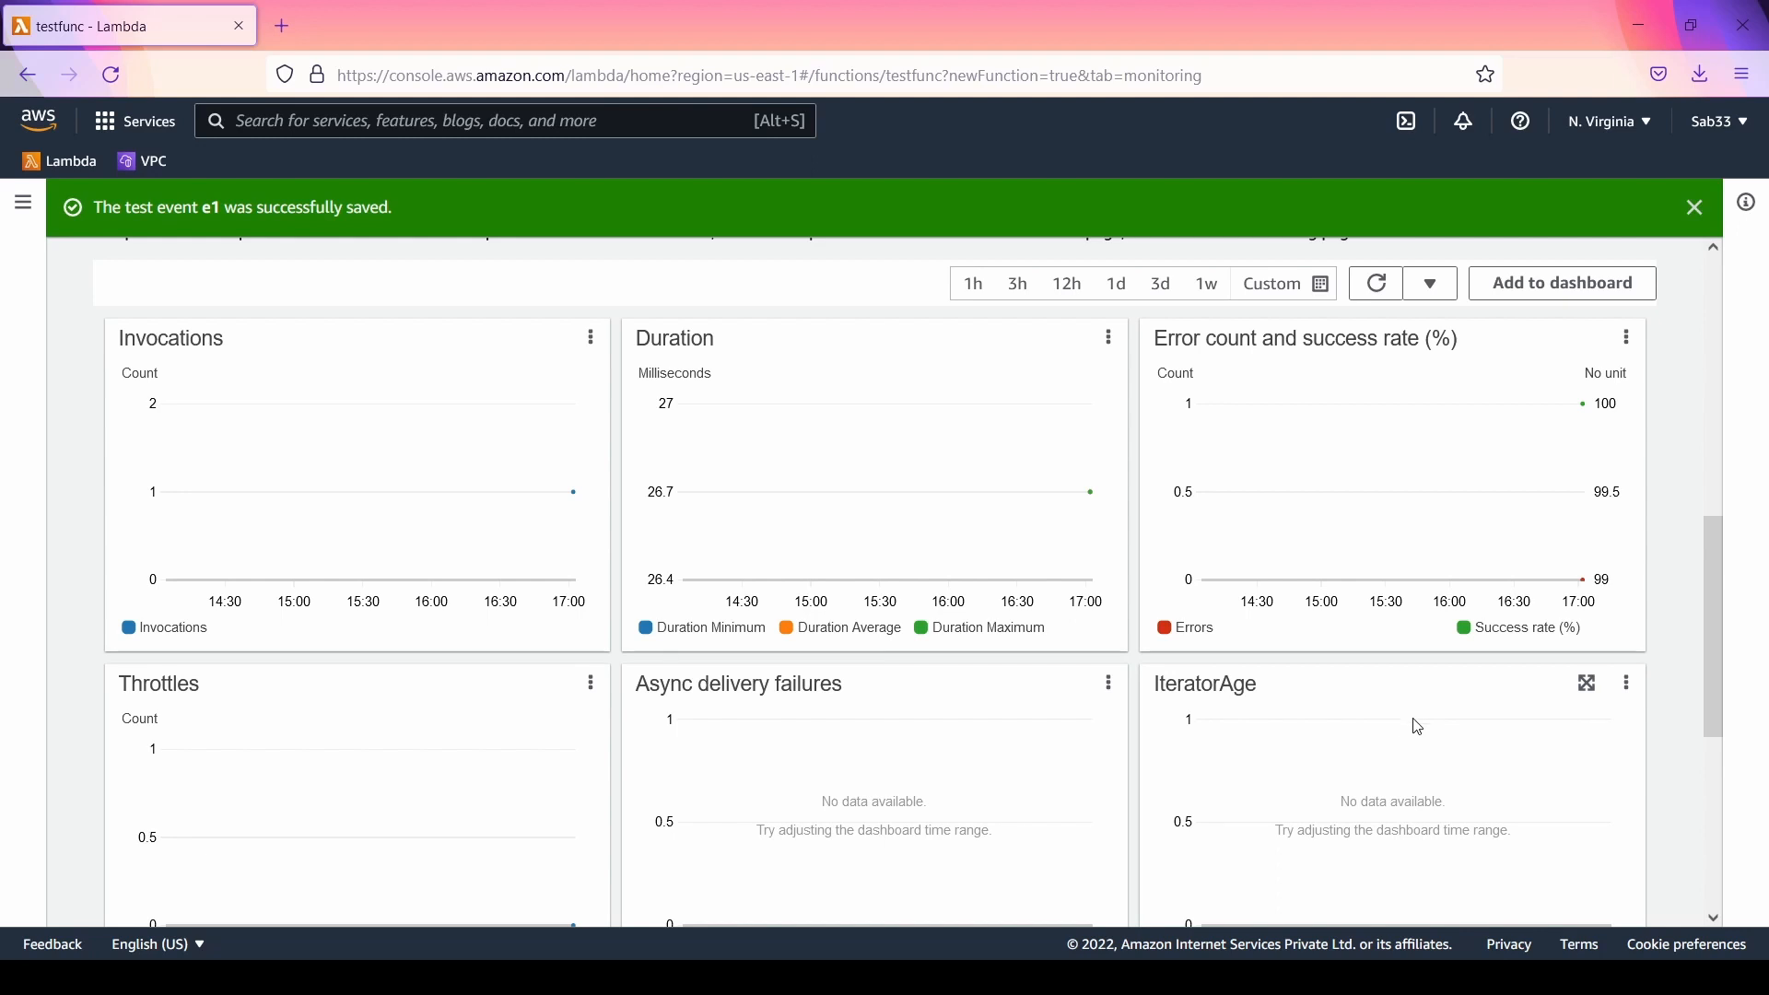
{"action": "left_click", "coordinate": [1696, 207]}
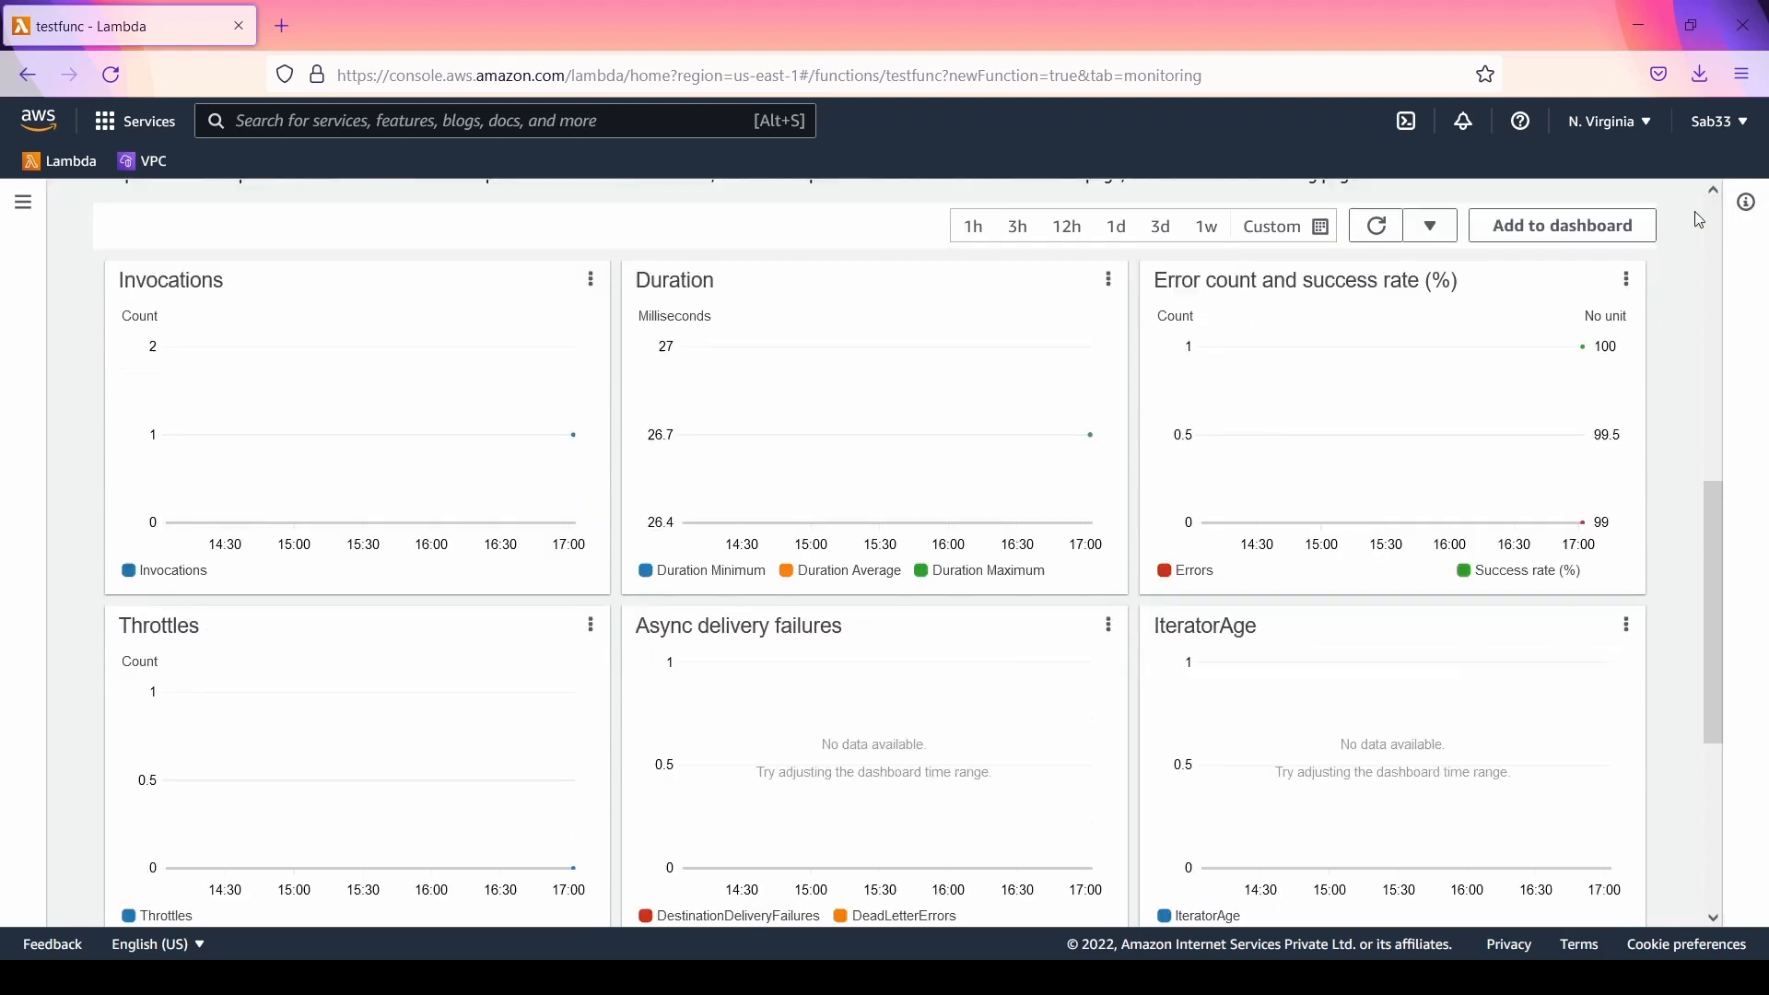
Step: Open testfunc's logs in CloudWatch and view the events of the log stream in the /aws/lambda/testfunc log group
{"action": "scroll", "coordinate": [359, 797], "scroll_direction": "up", "scroll_amount": 5}
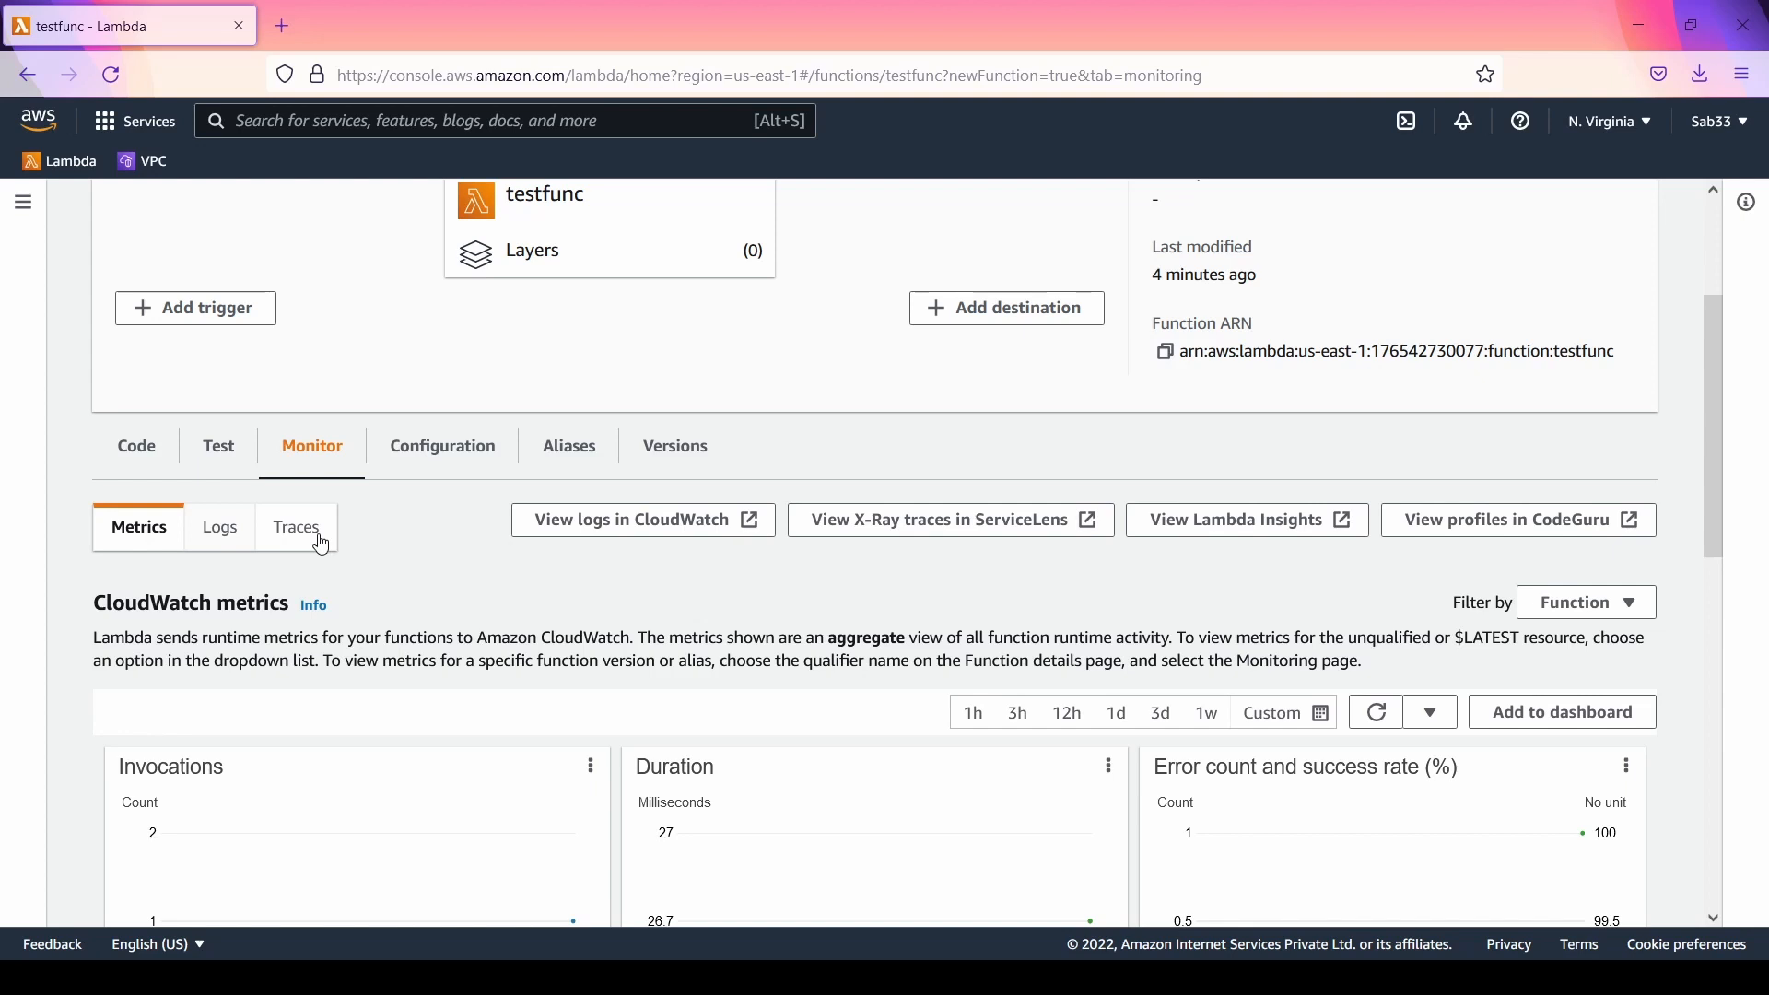
{"action": "left_click", "coordinate": [642, 522]}
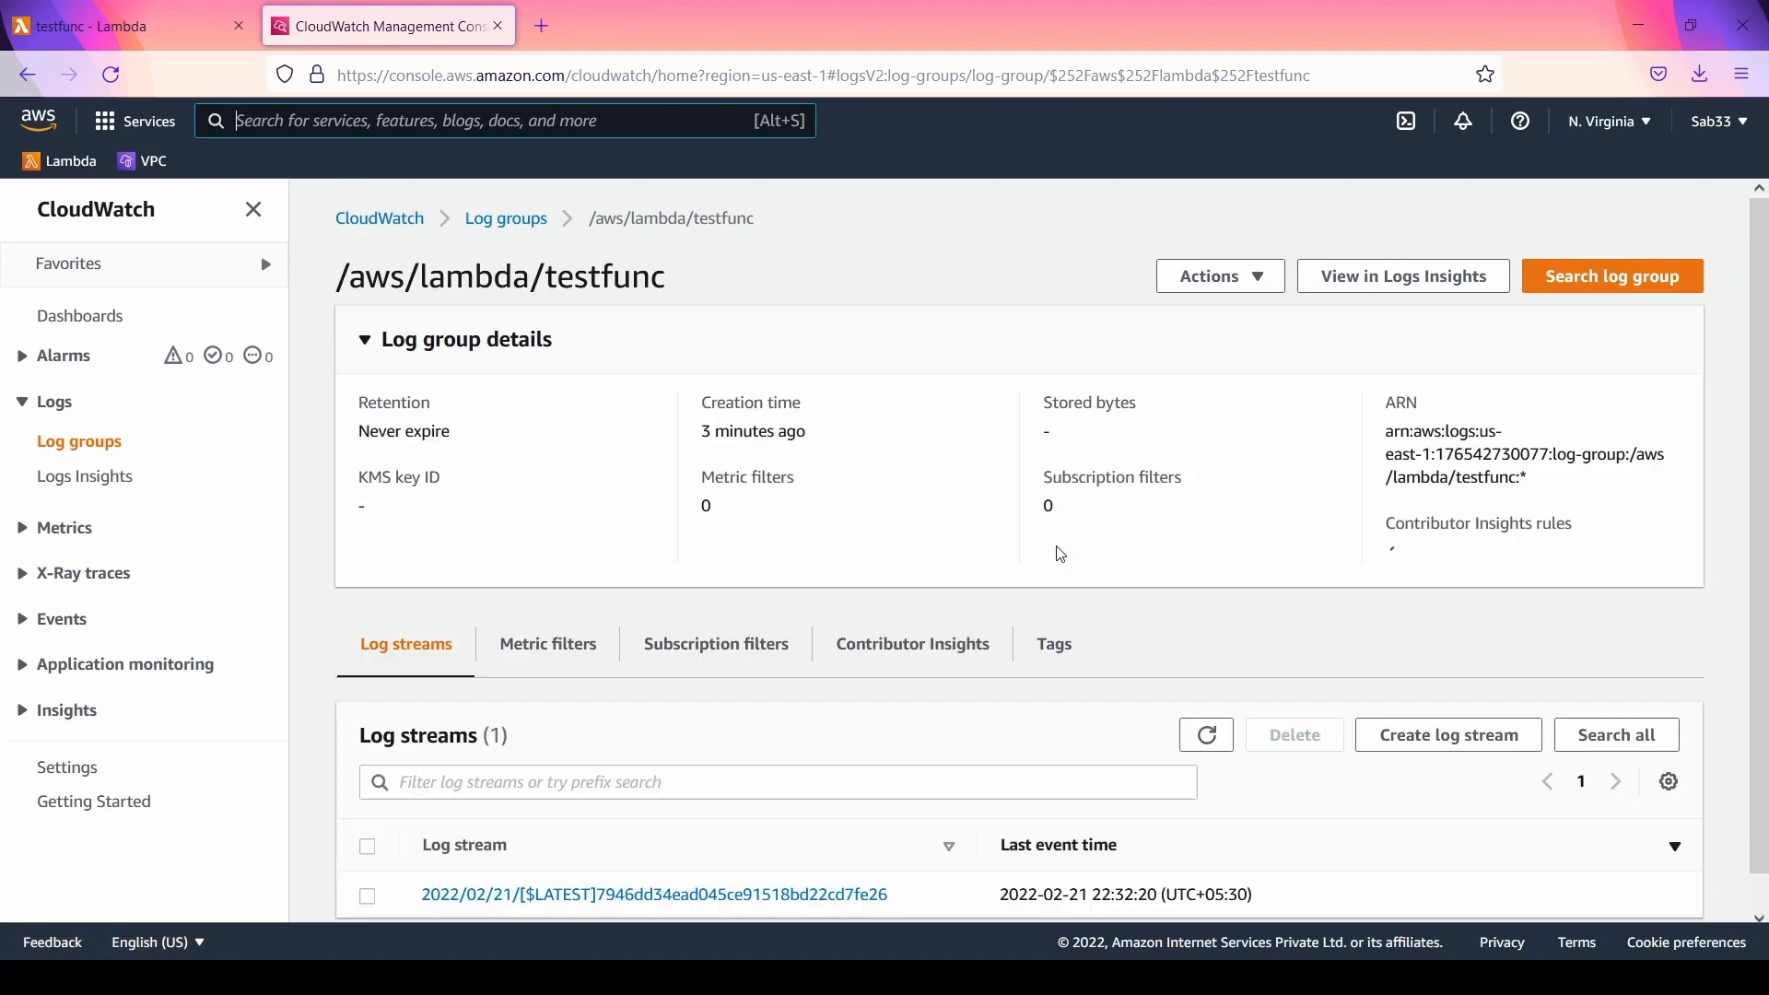
{"action": "scroll", "coordinate": [1058, 553], "scroll_direction": "down", "scroll_amount": 1}
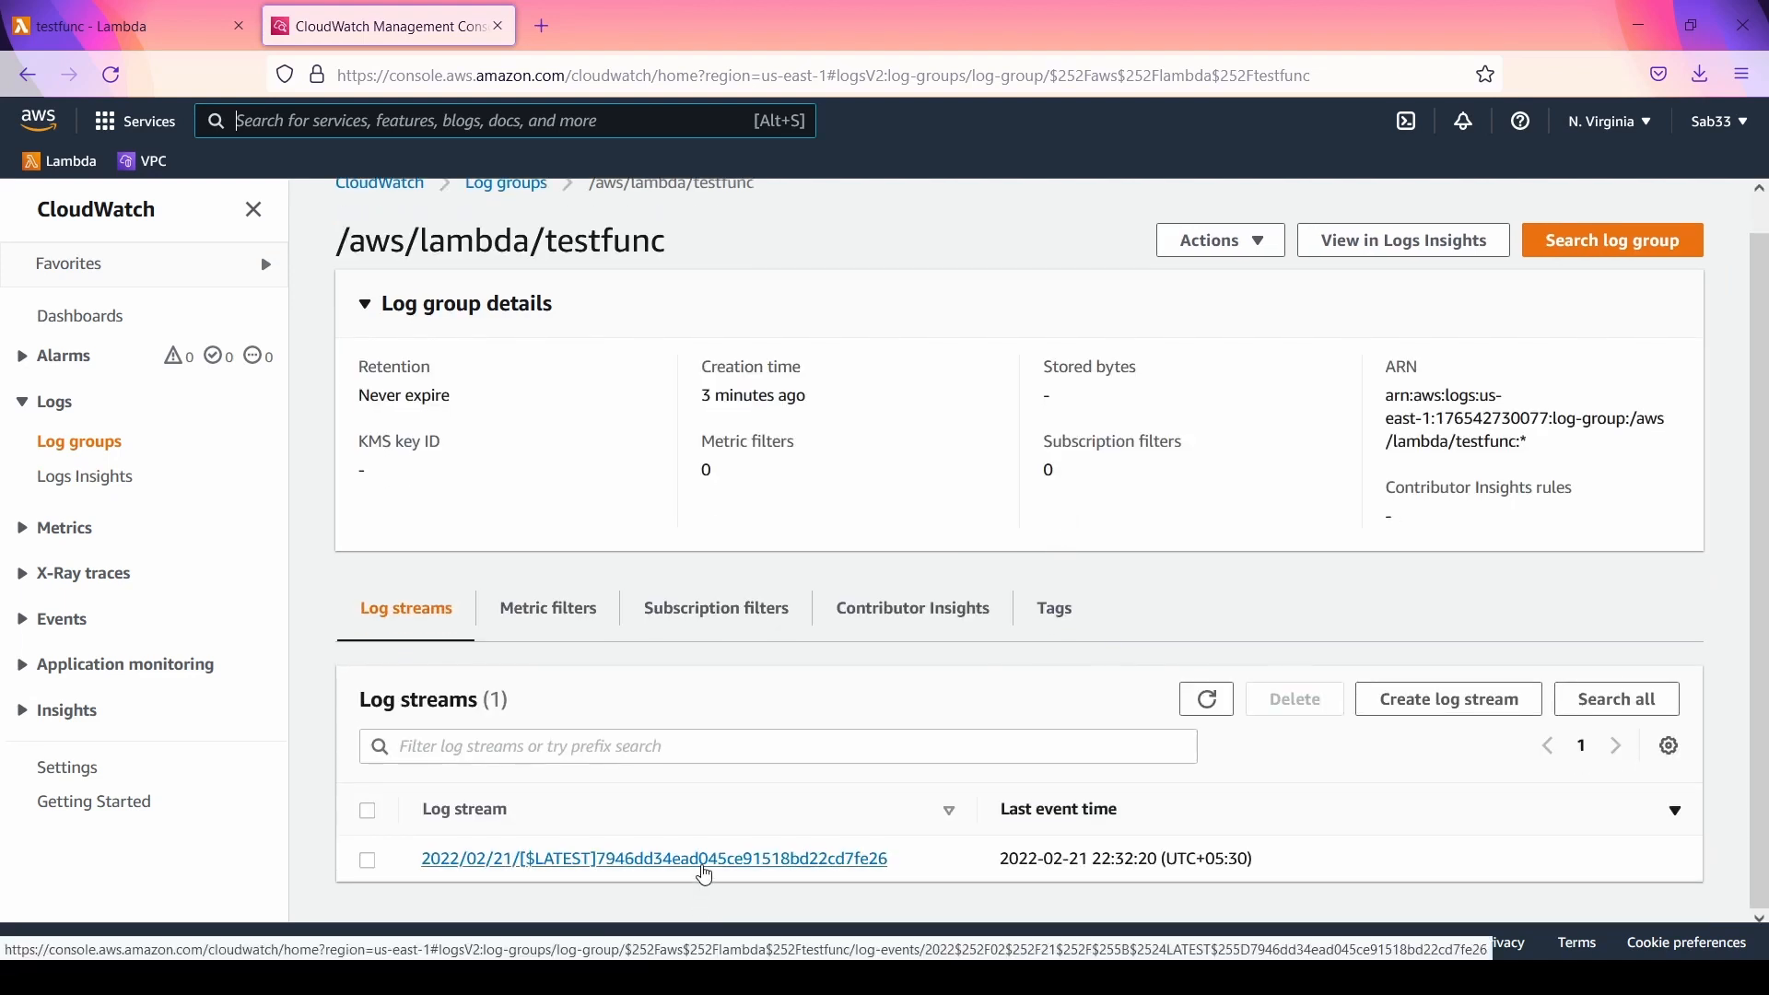
{"action": "left_click", "coordinate": [704, 866]}
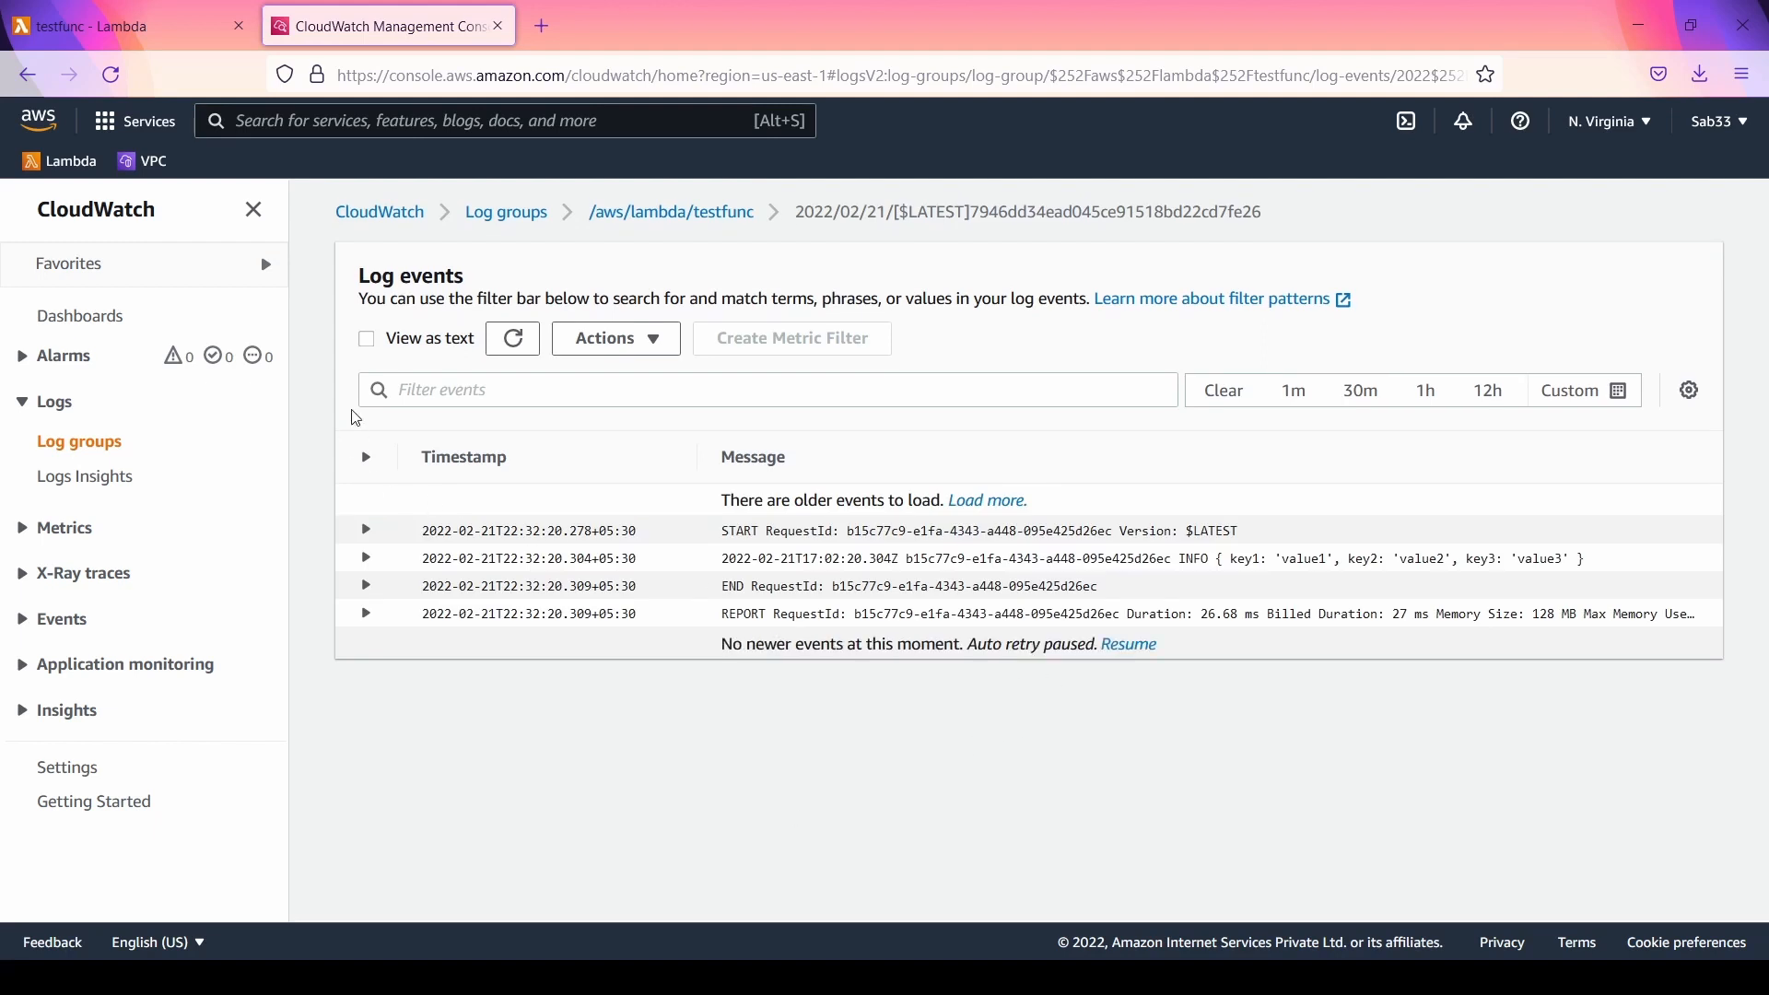
Step: View the log events as plain text, restore the table view, and look over the actions available for the log events
{"action": "left_click", "coordinate": [367, 340]}
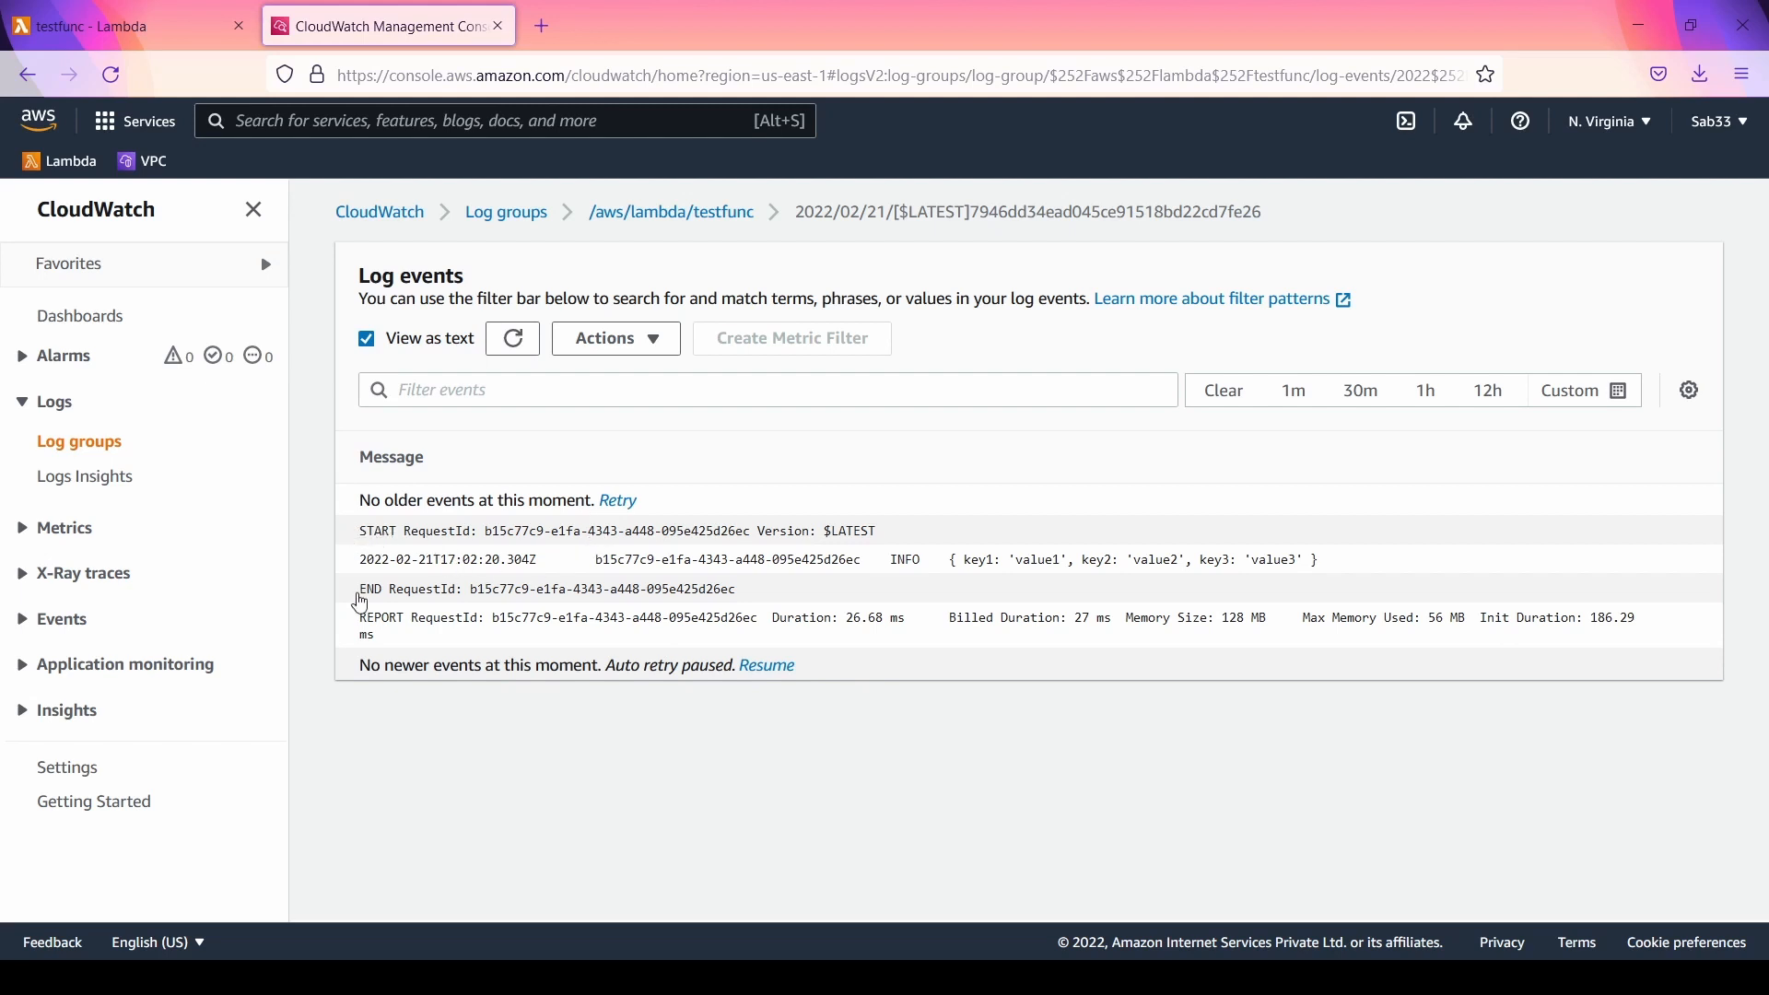
{"action": "left_click", "coordinate": [368, 347]}
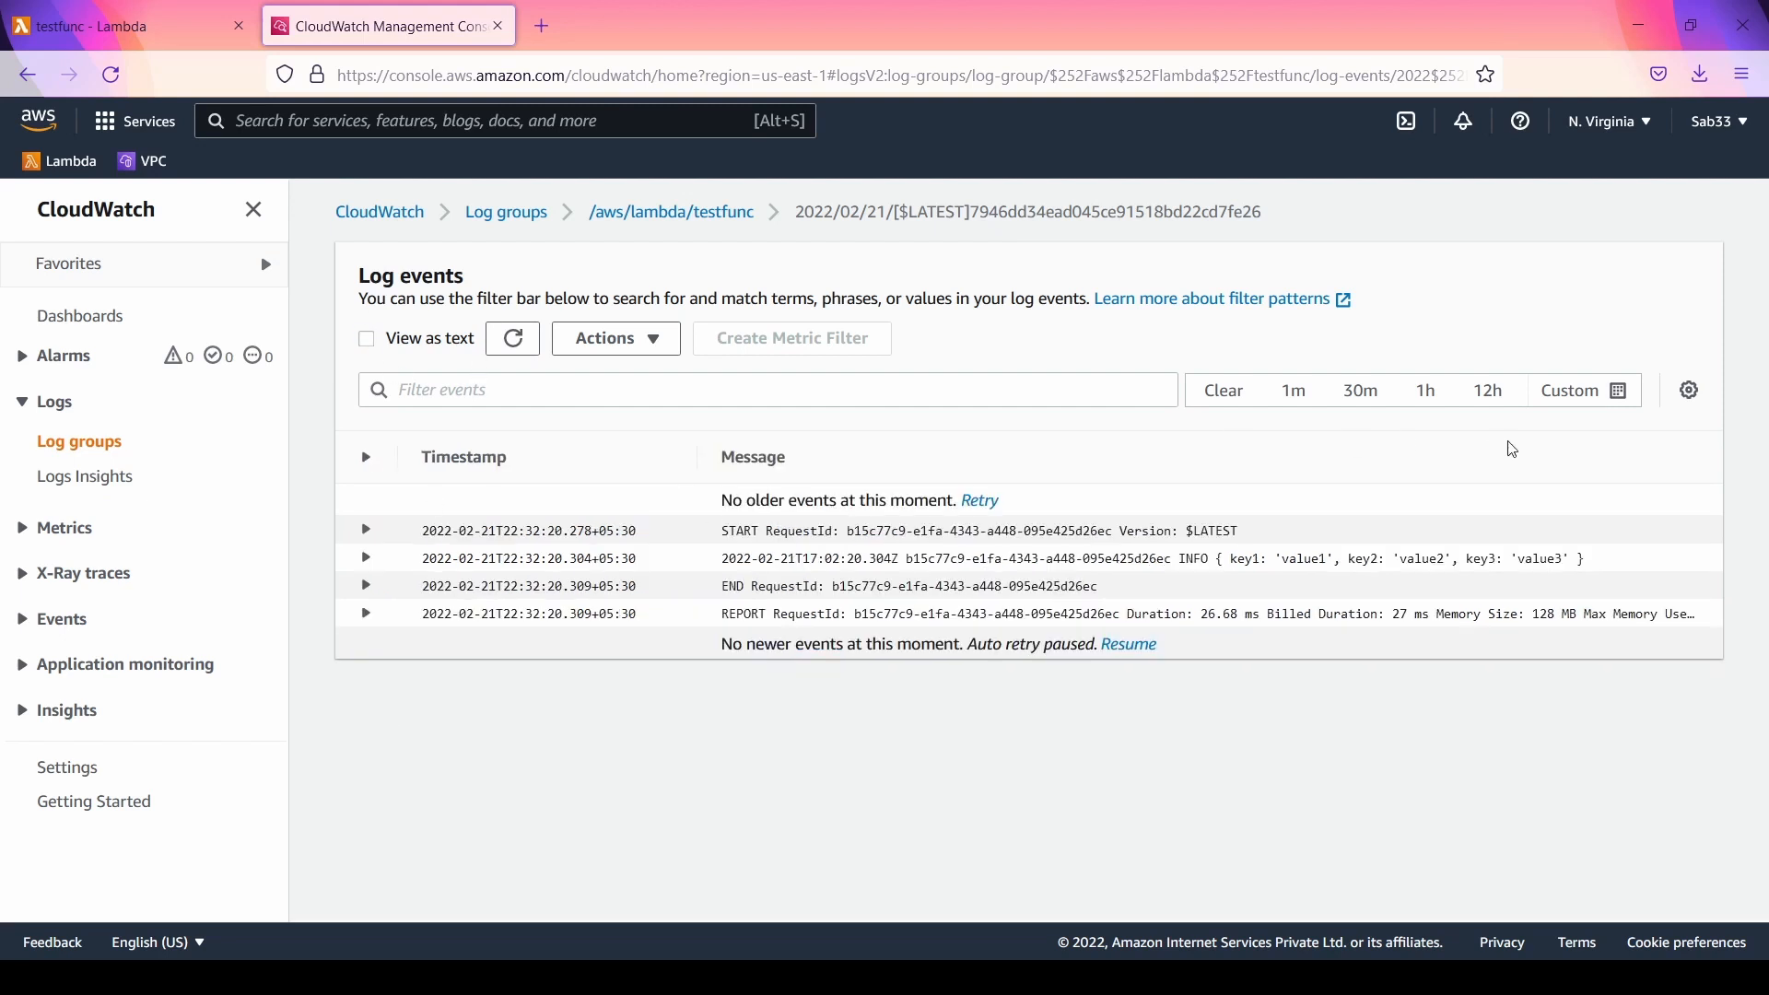
{"action": "left_click", "coordinate": [658, 343]}
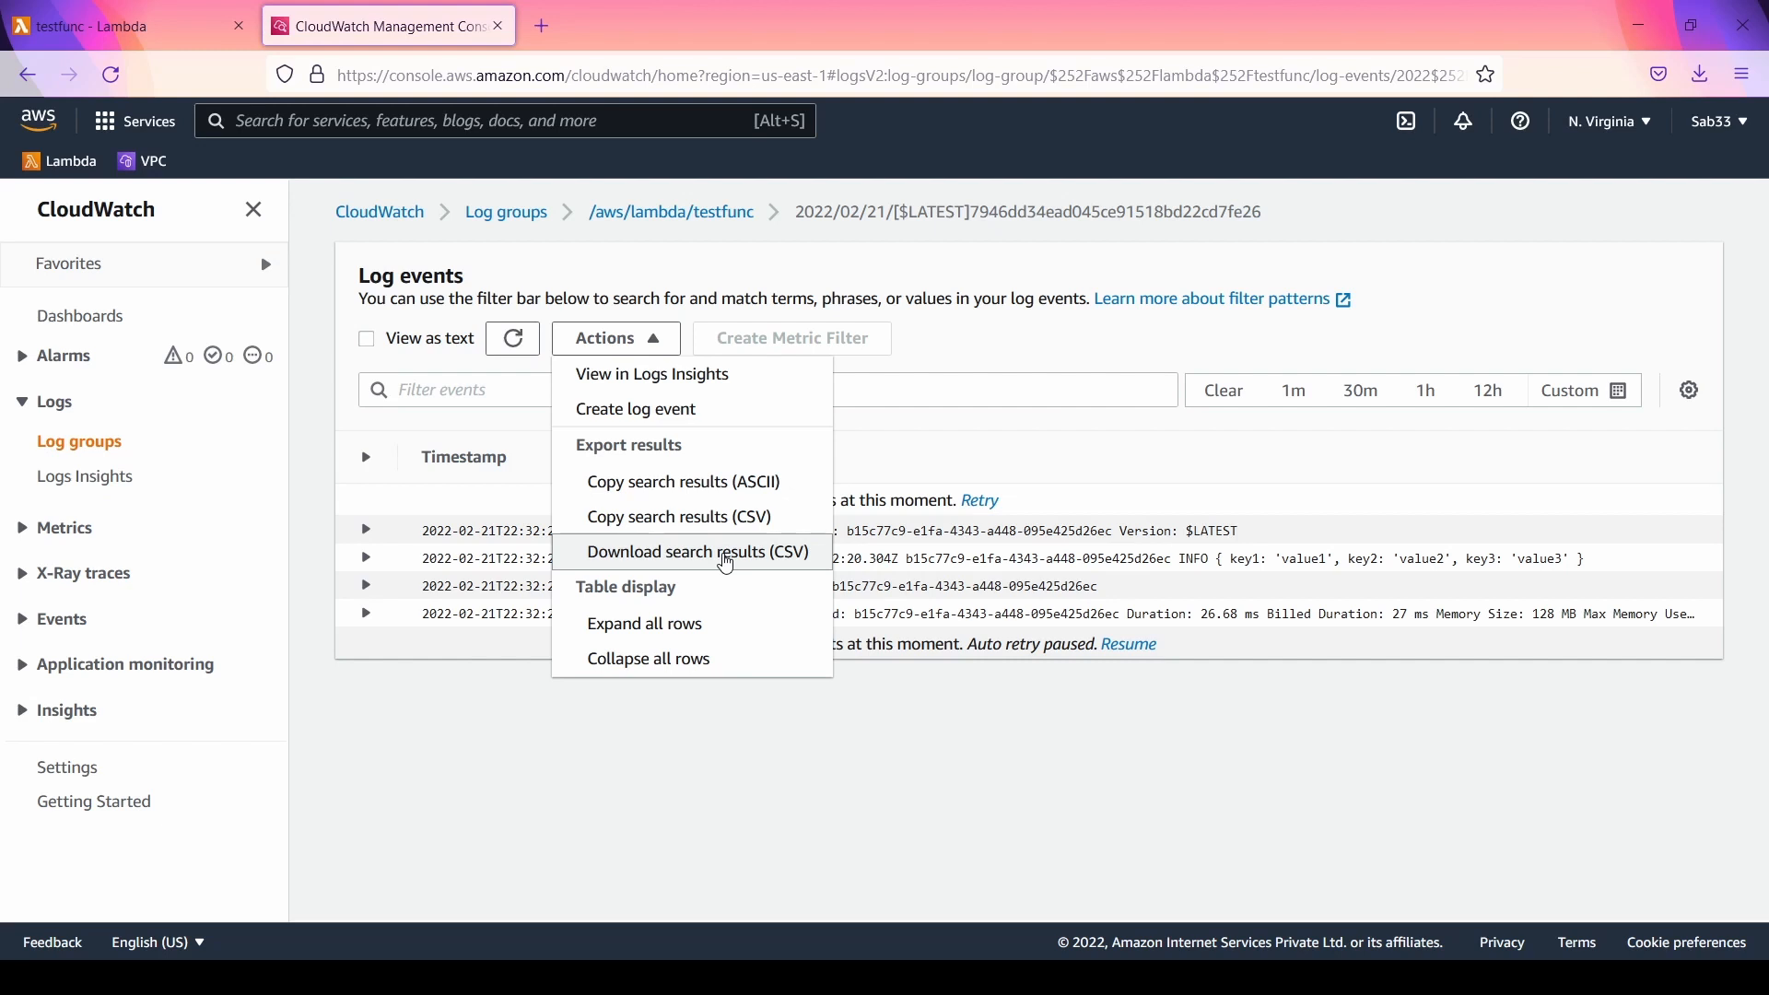
{"action": "left_click", "coordinate": [680, 809]}
Step: Switch back to the Lambda console and review the memory setting in testfunc's general configuration
{"action": "left_click", "coordinate": [115, 33]}
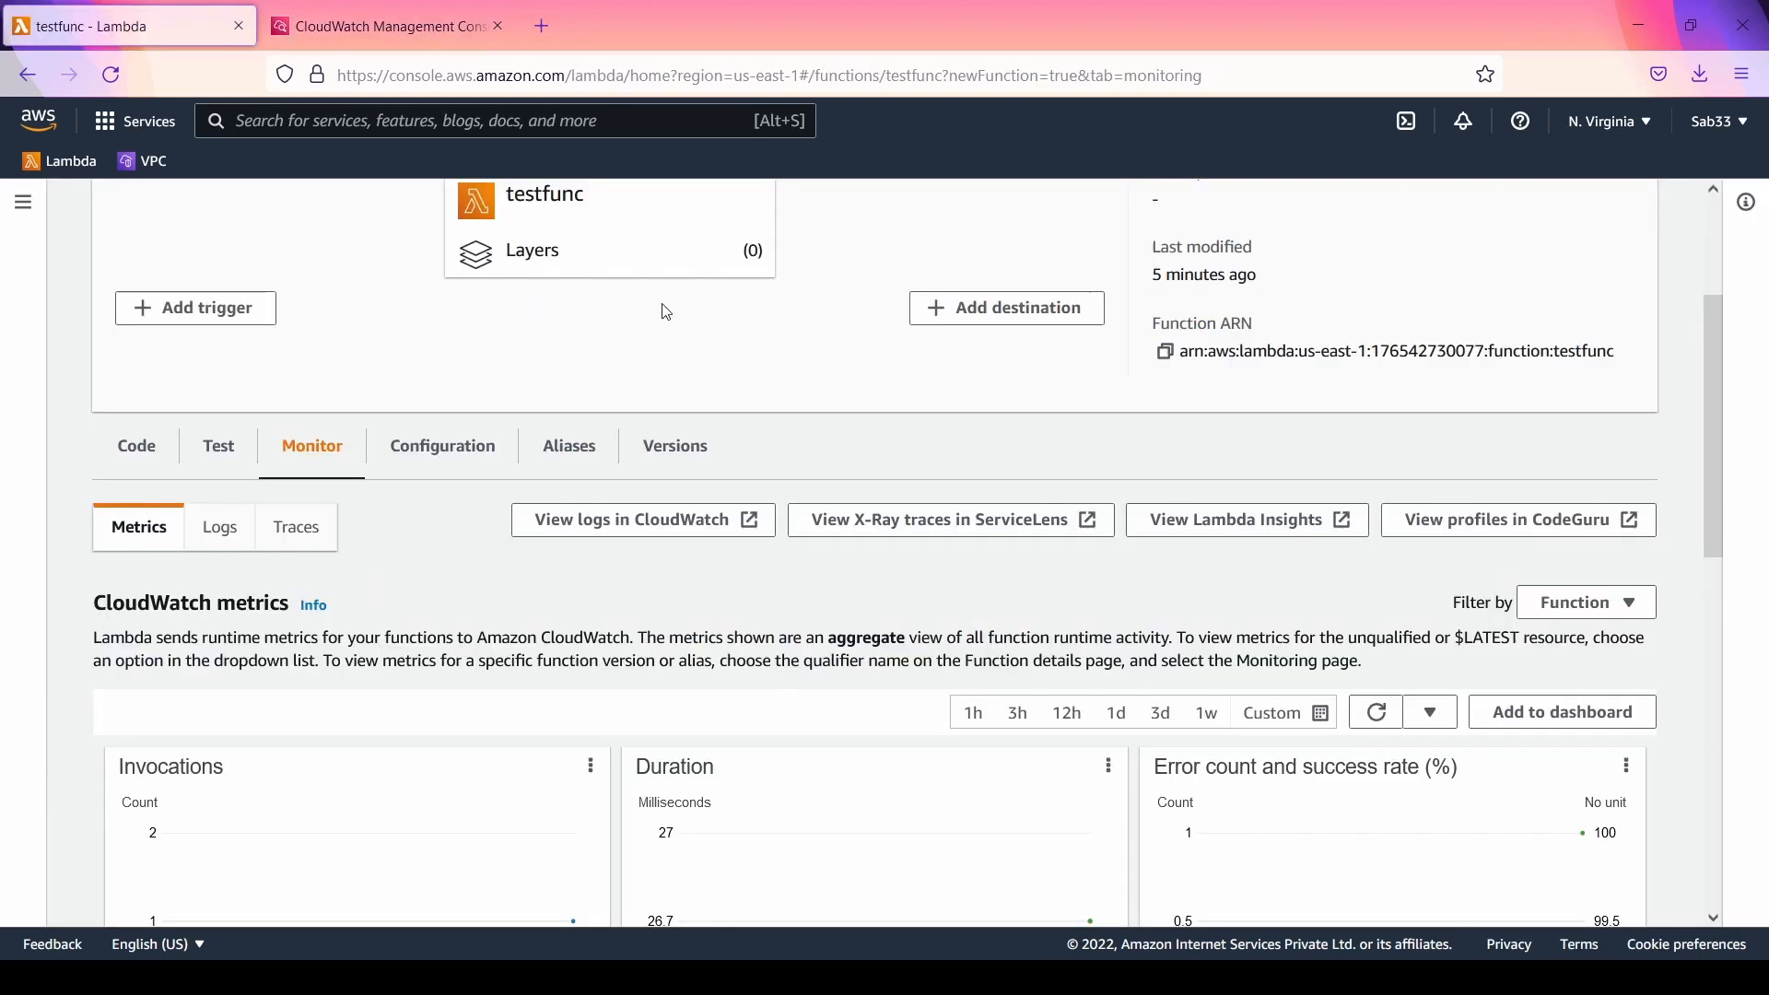
{"action": "left_click", "coordinate": [435, 451]}
{"action": "scroll", "coordinate": [830, 403], "scroll_direction": "down", "scroll_amount": 3}
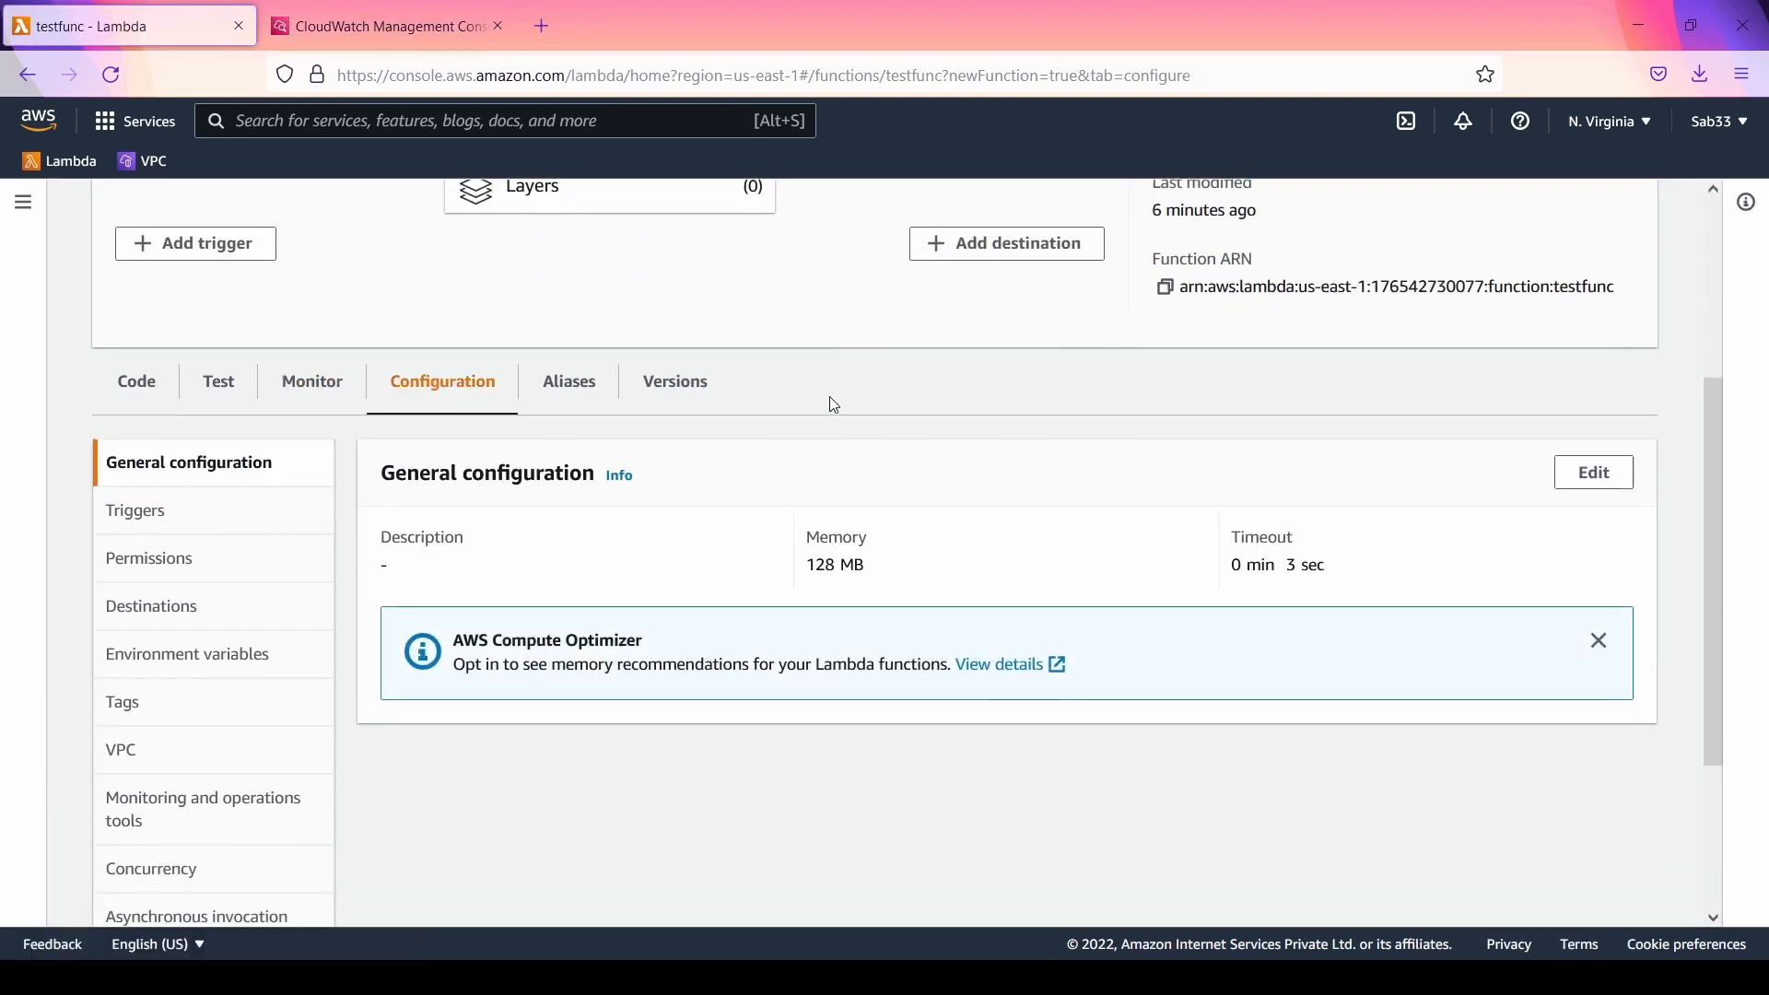
{"action": "scroll", "coordinate": [834, 405], "scroll_direction": "up", "scroll_amount": 2}
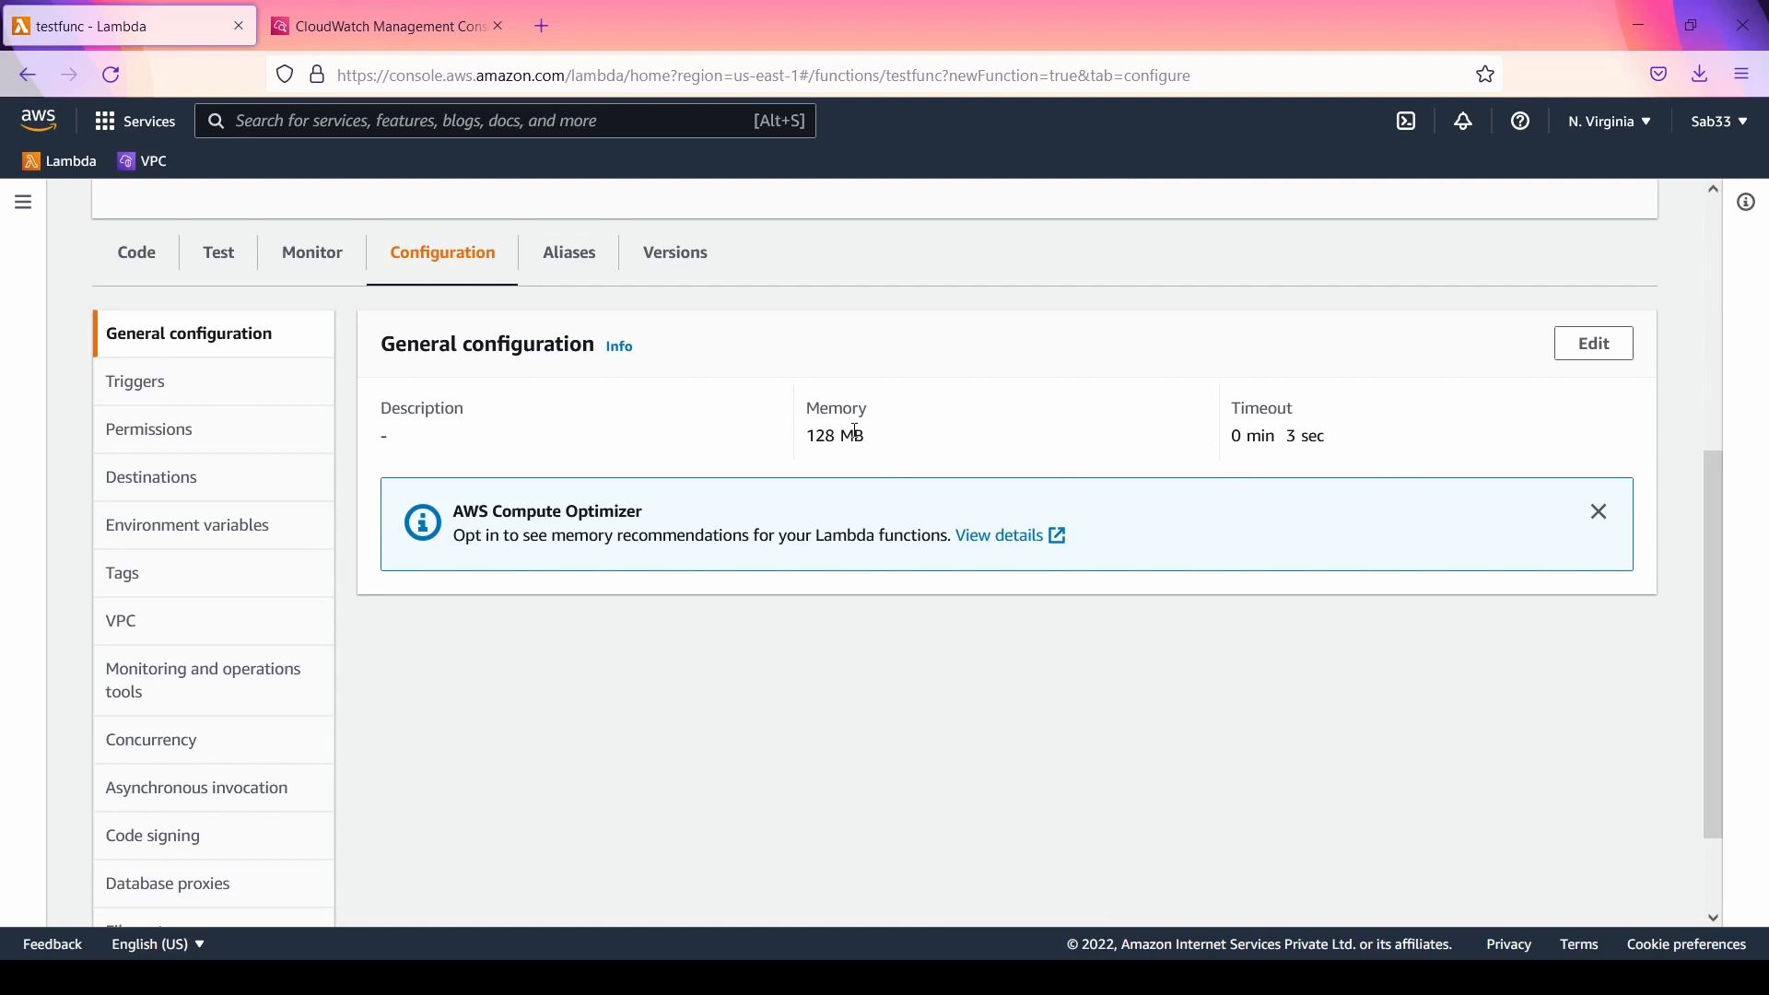
{"action": "left_click_drag", "start_coordinate": [818, 413], "coordinate": [877, 453]}
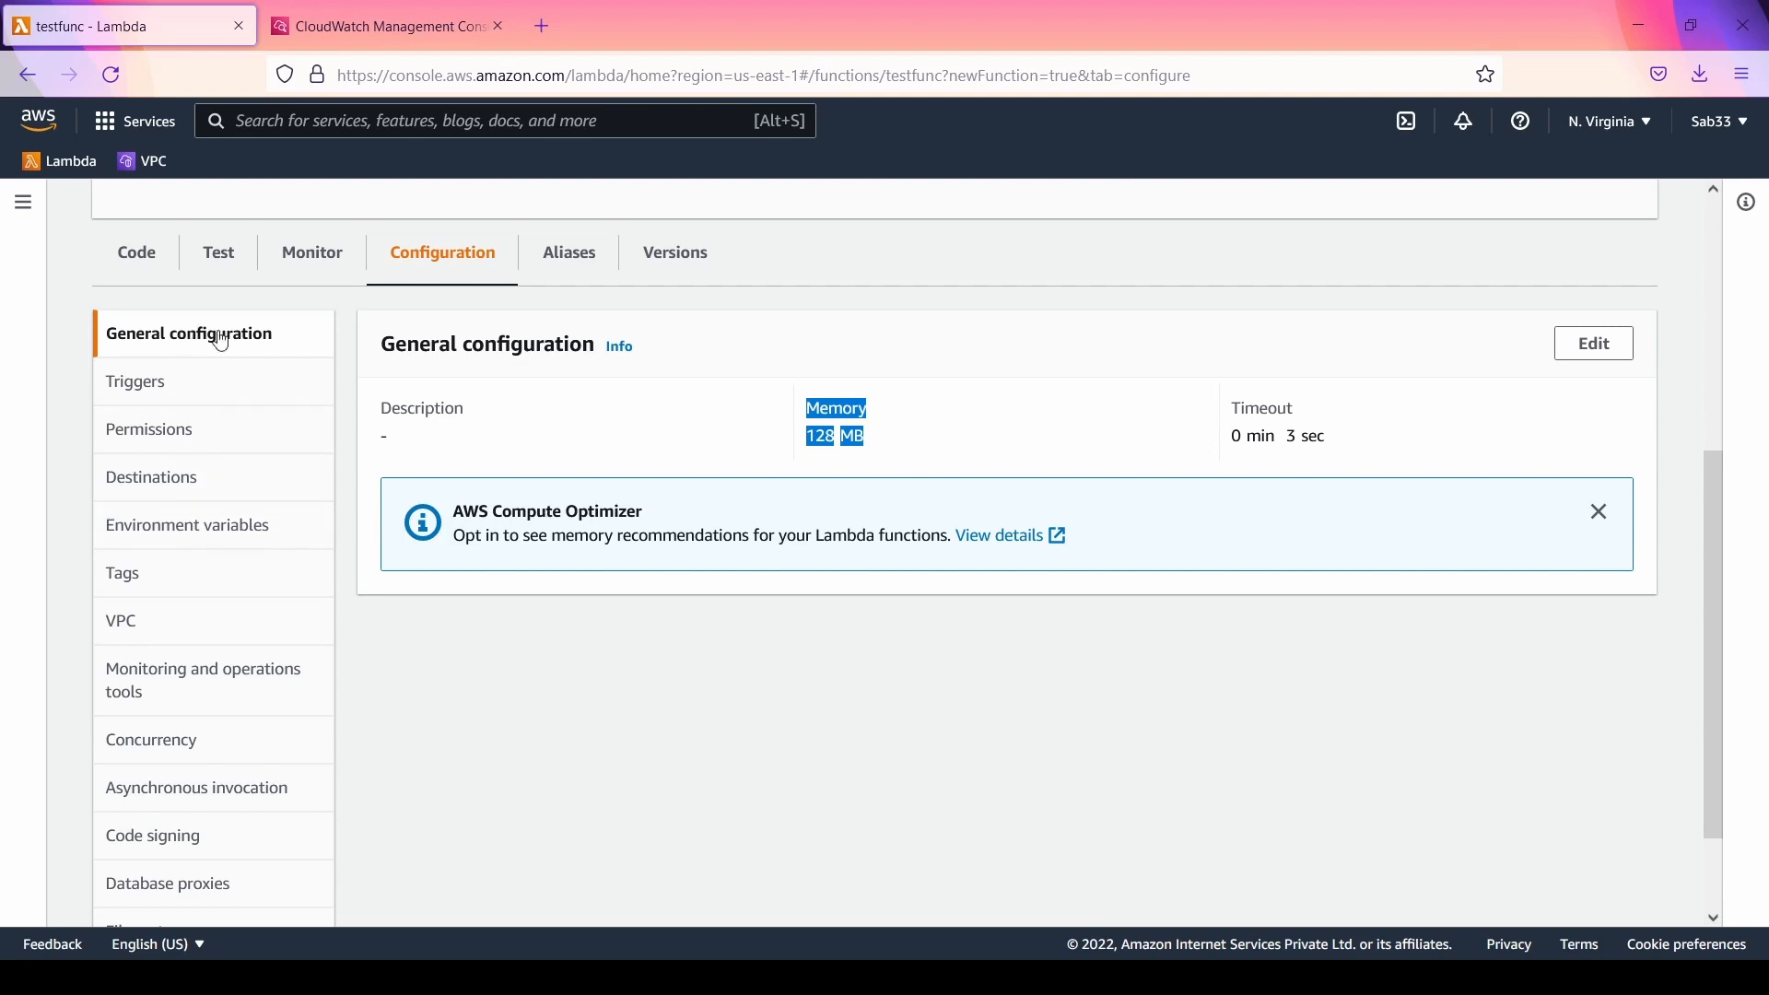
Step: View the triggers configured for testfunc
{"action": "scroll", "coordinate": [185, 350], "scroll_direction": "down", "scroll_amount": 2}
{"action": "left_click", "coordinate": [193, 267]}
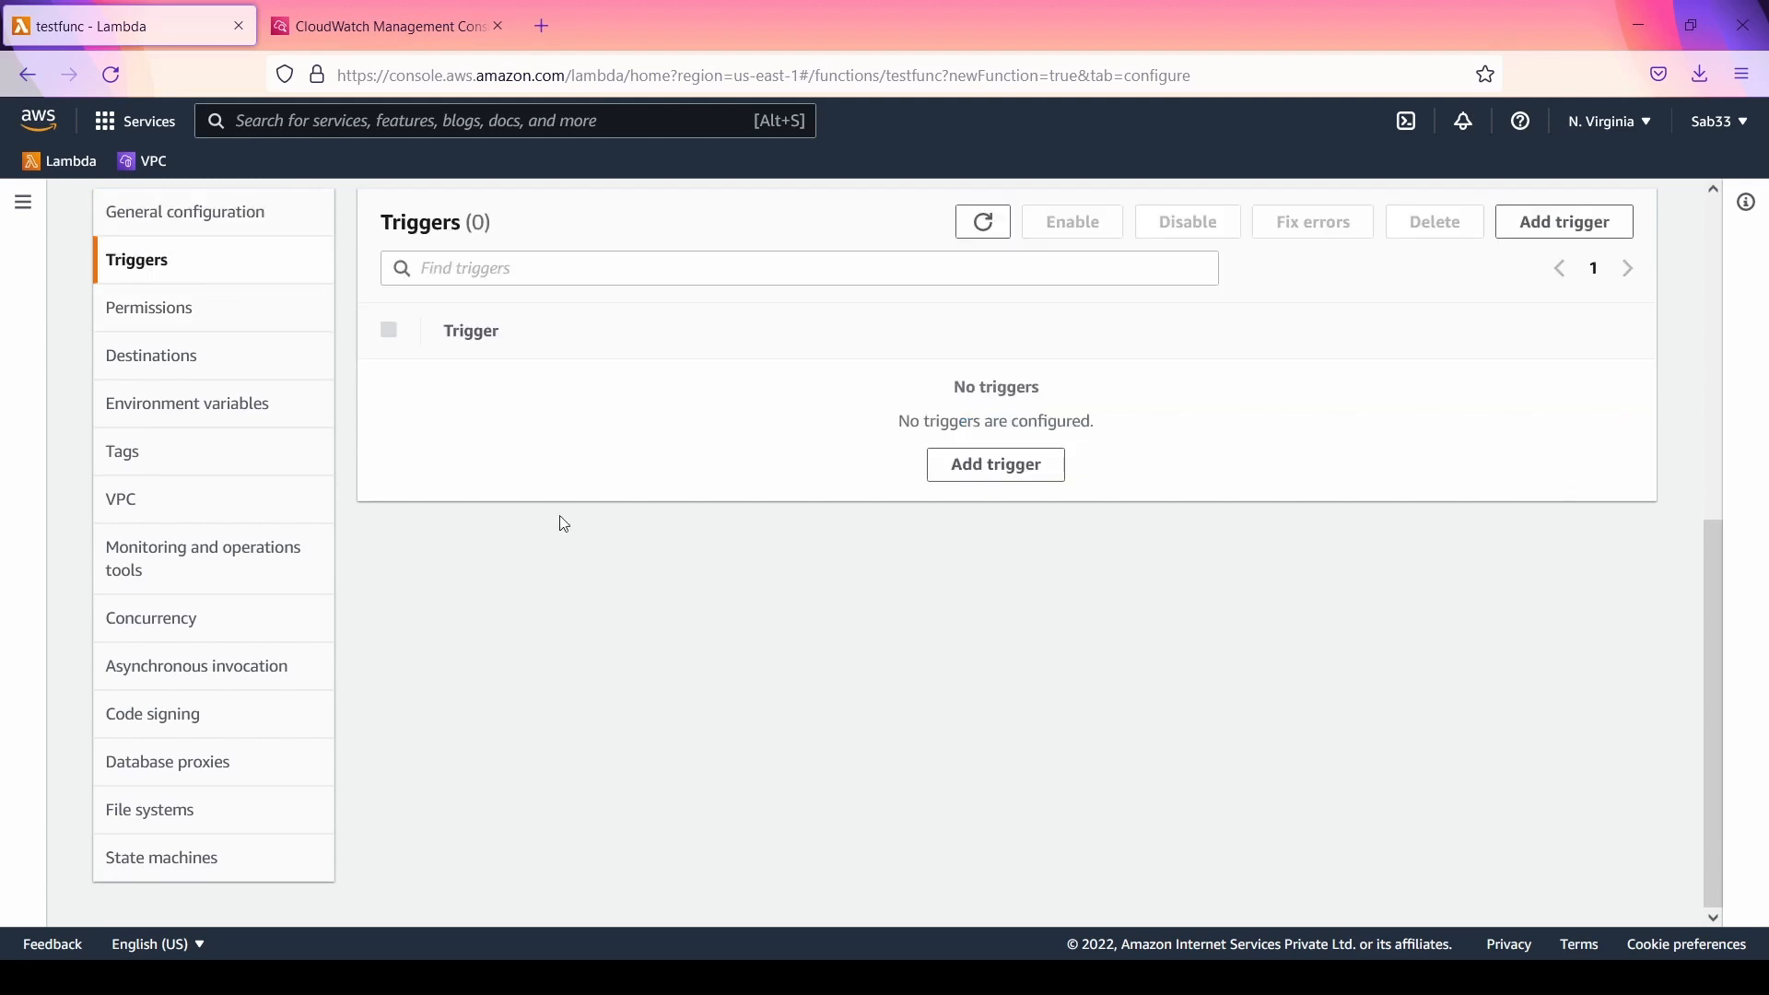
{"action": "scroll", "coordinate": [564, 523], "scroll_direction": "up", "scroll_amount": 3}
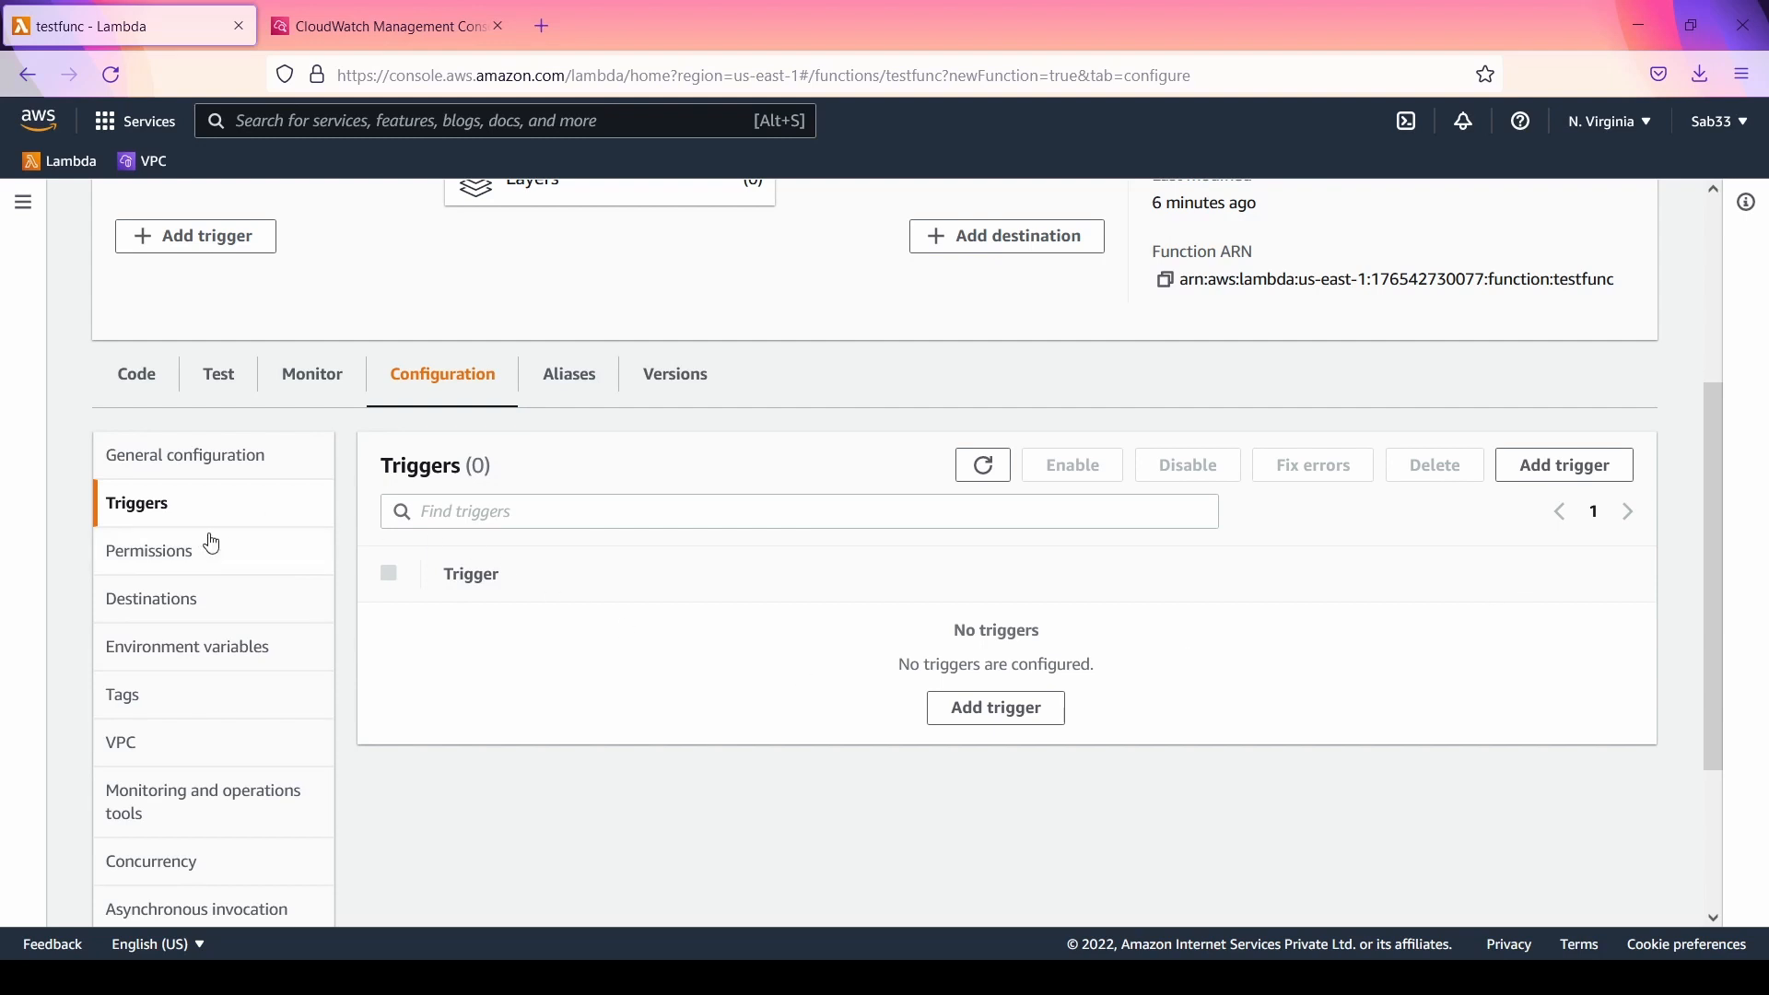
Step: Open testfunc's permissions and review the Amazon CloudWatch Logs resource summary by resource, highlighting the allowed actions
{"action": "left_click", "coordinate": [188, 567]}
{"action": "scroll", "coordinate": [938, 563], "scroll_direction": "down", "scroll_amount": 5}
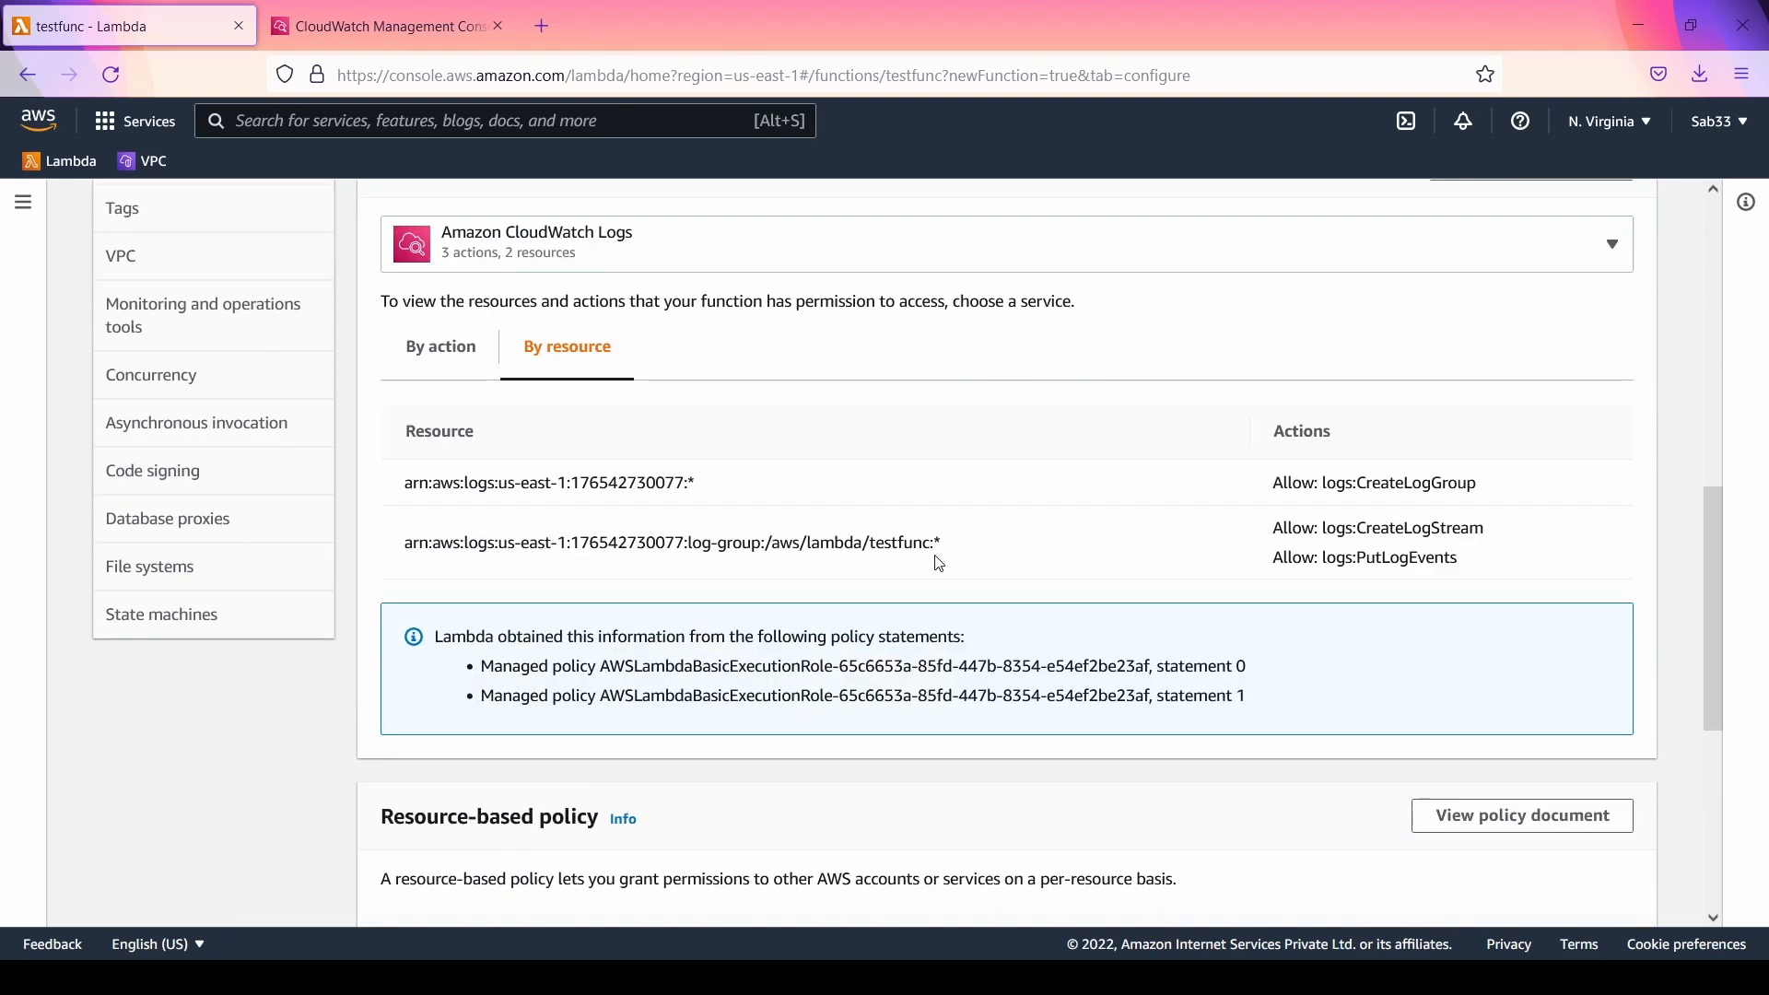
{"action": "scroll", "coordinate": [938, 563], "scroll_direction": "down", "scroll_amount": 3}
{"action": "scroll", "coordinate": [938, 563], "scroll_direction": "up", "scroll_amount": 3}
{"action": "left_click_drag", "start_coordinate": [1262, 485], "coordinate": [1481, 582]}
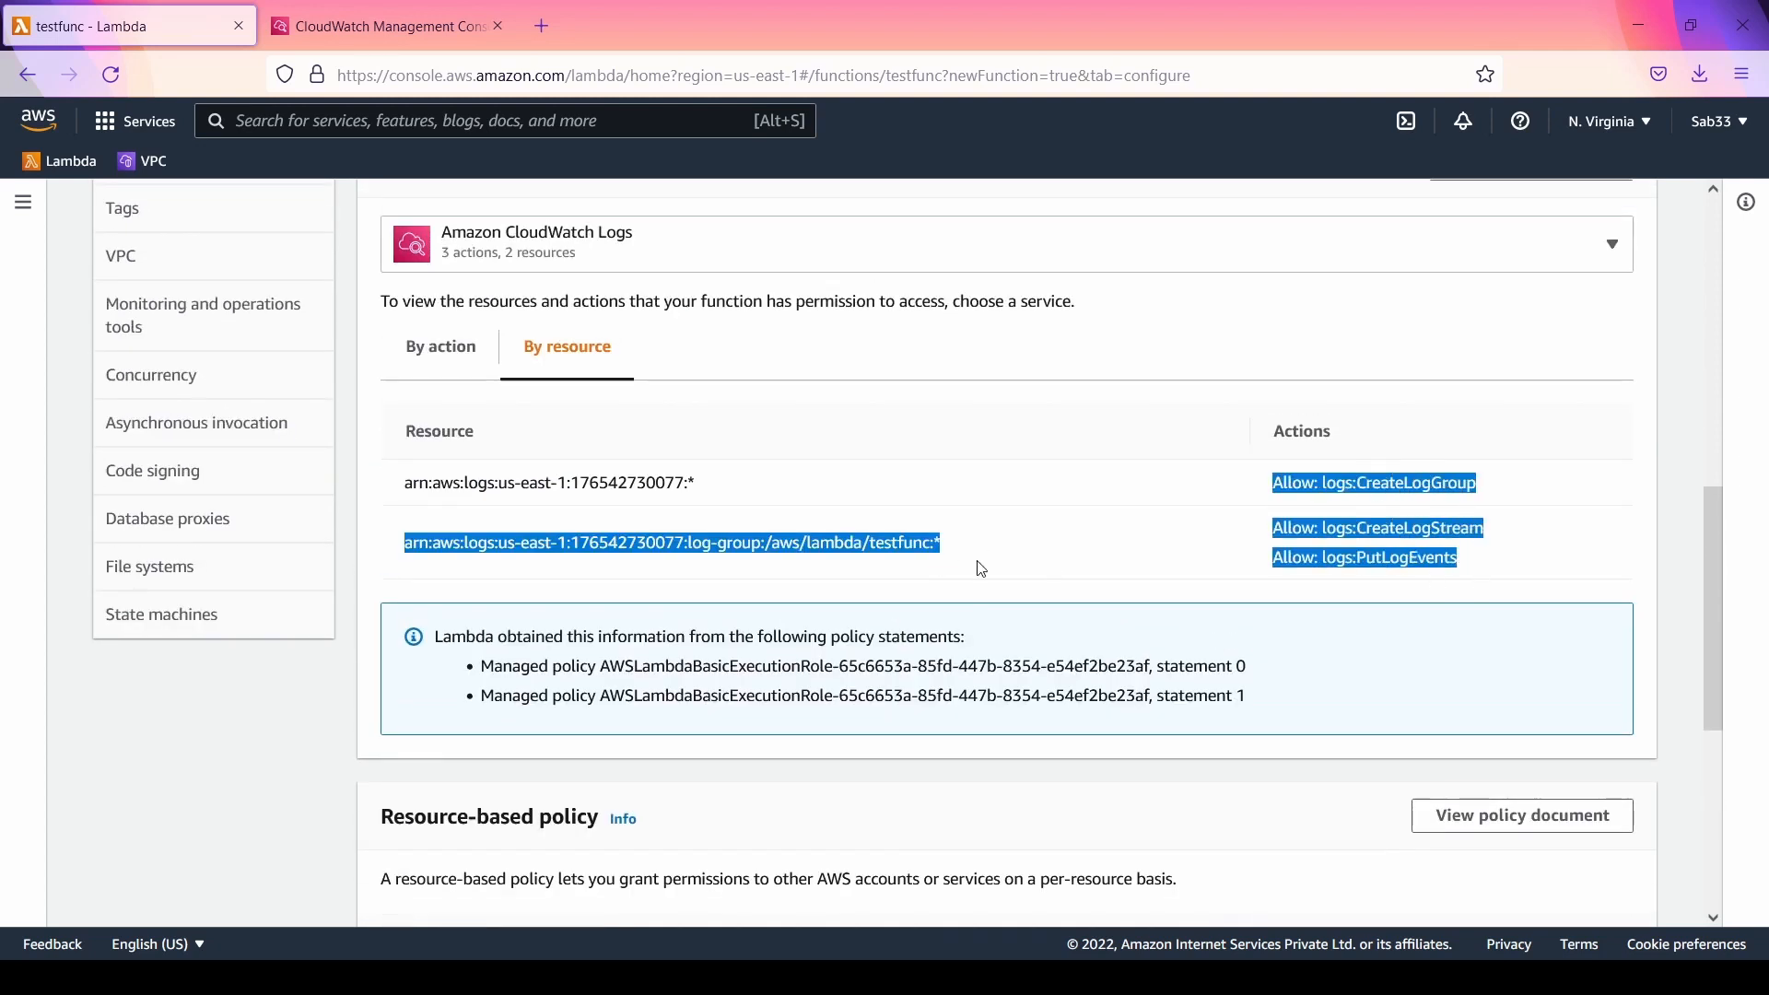
{"action": "scroll", "coordinate": [976, 549], "scroll_direction": "down", "scroll_amount": 1}
{"action": "scroll", "coordinate": [979, 542], "scroll_direction": "up", "scroll_amount": 2}
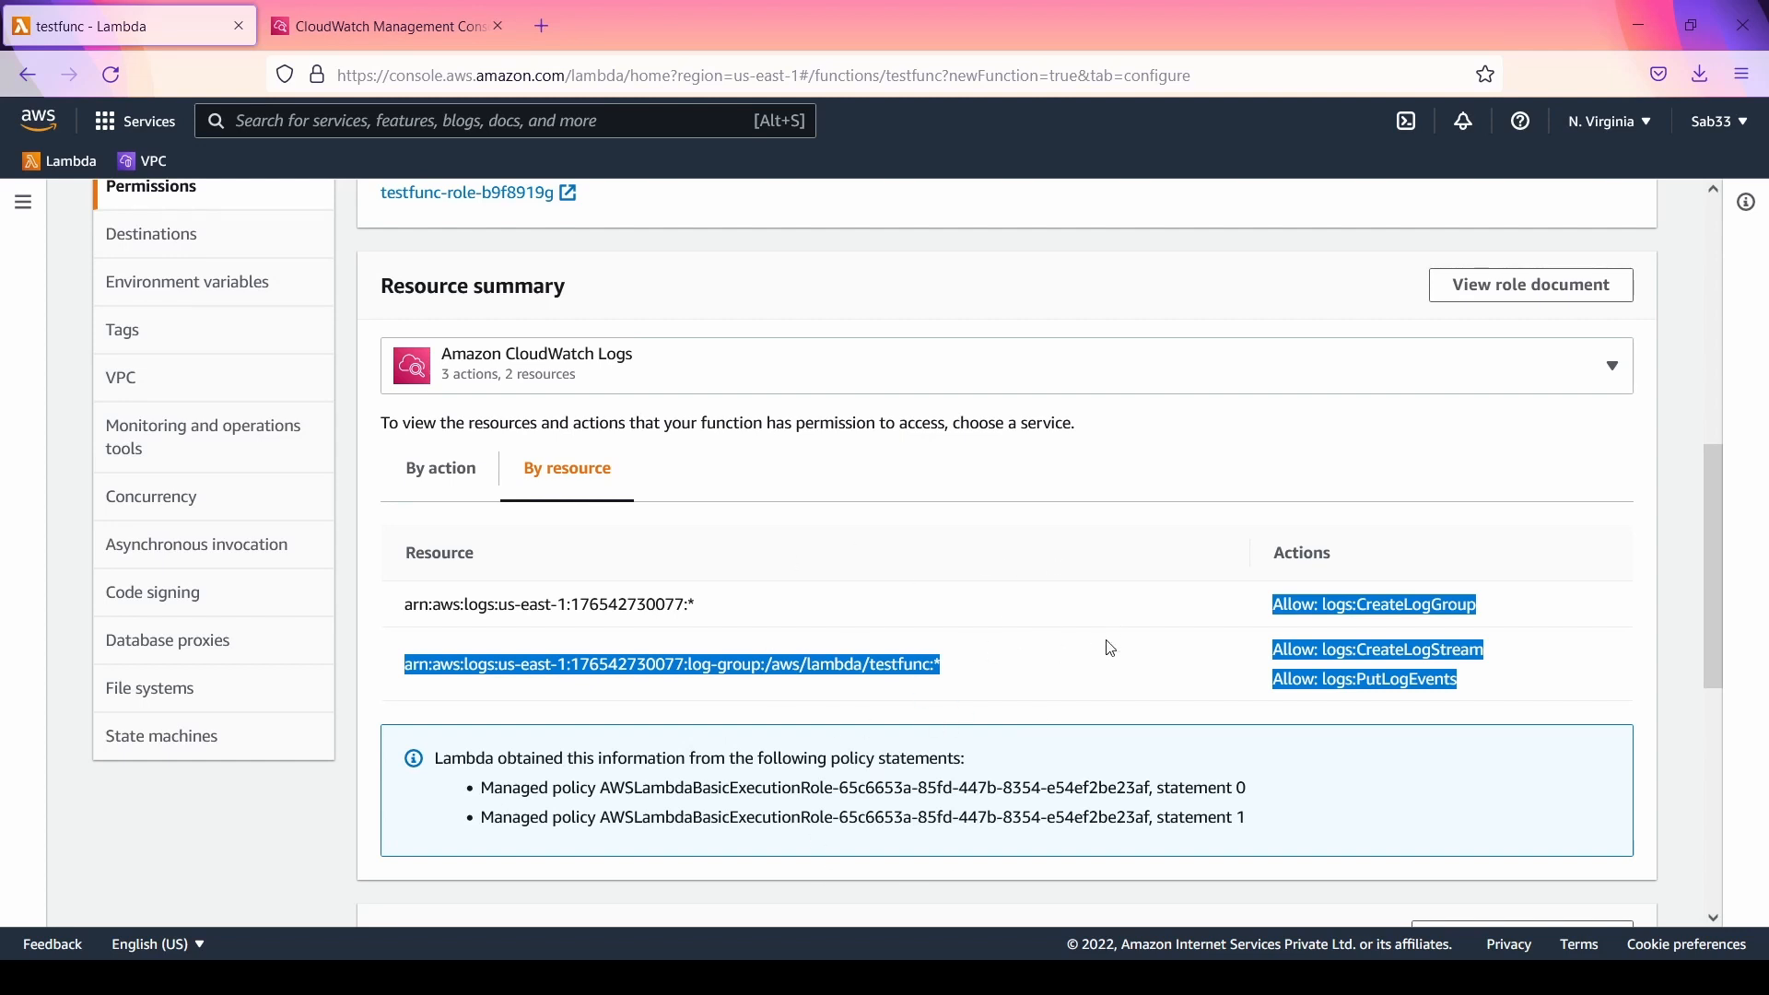
Step: View the CloudWatch Logs permissions by action and look over the resource-based policy section
{"action": "left_click", "coordinate": [425, 475]}
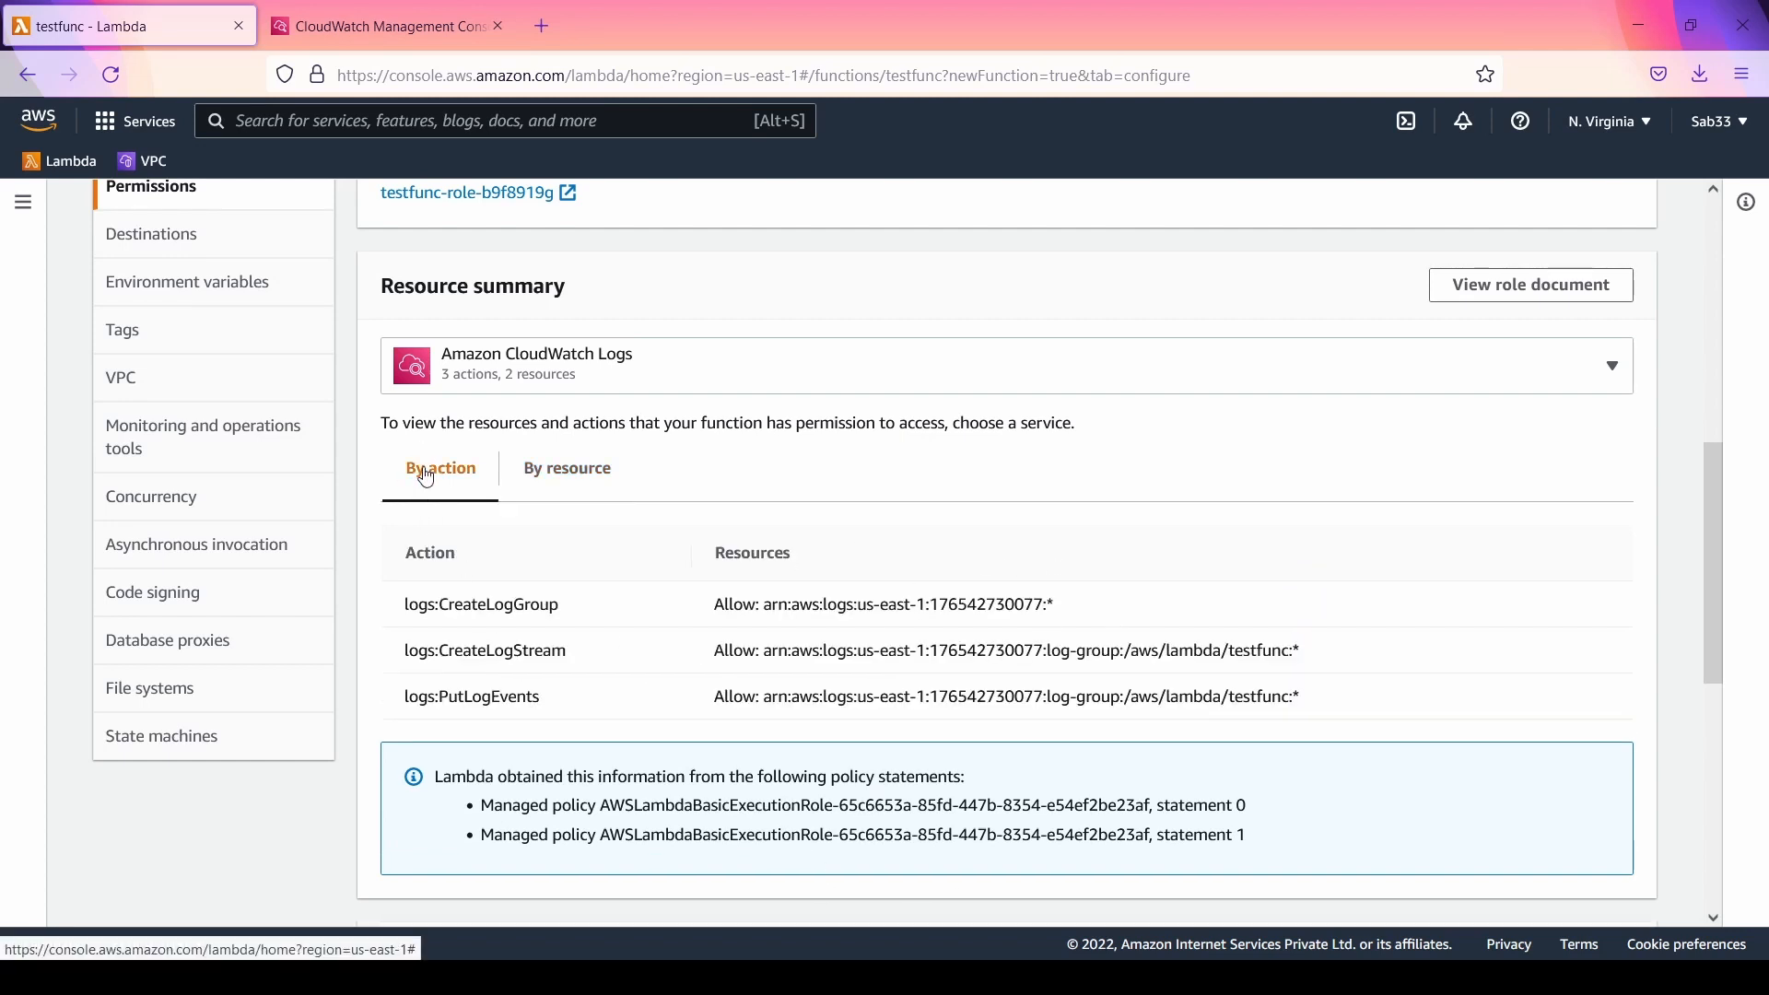
{"action": "scroll", "coordinate": [425, 475], "scroll_direction": "down", "scroll_amount": 3}
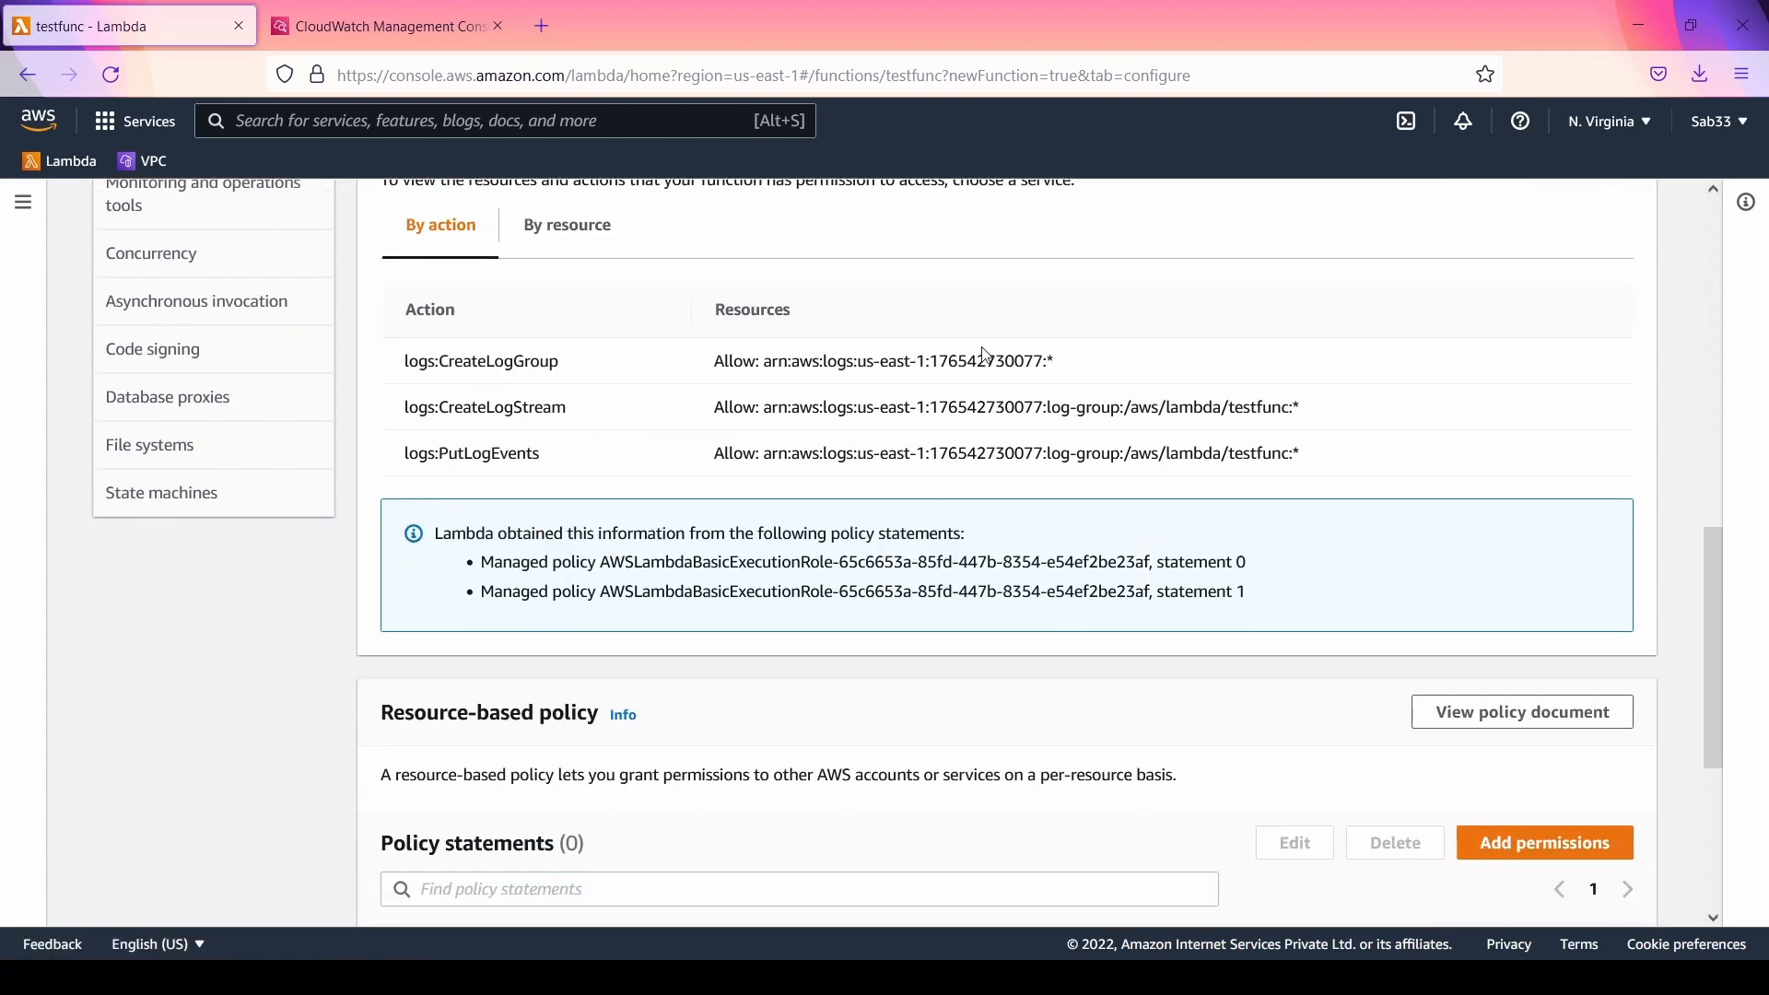
{"action": "double_click", "coordinate": [732, 359]}
{"action": "scroll", "coordinate": [732, 446], "scroll_direction": "down", "scroll_amount": 4}
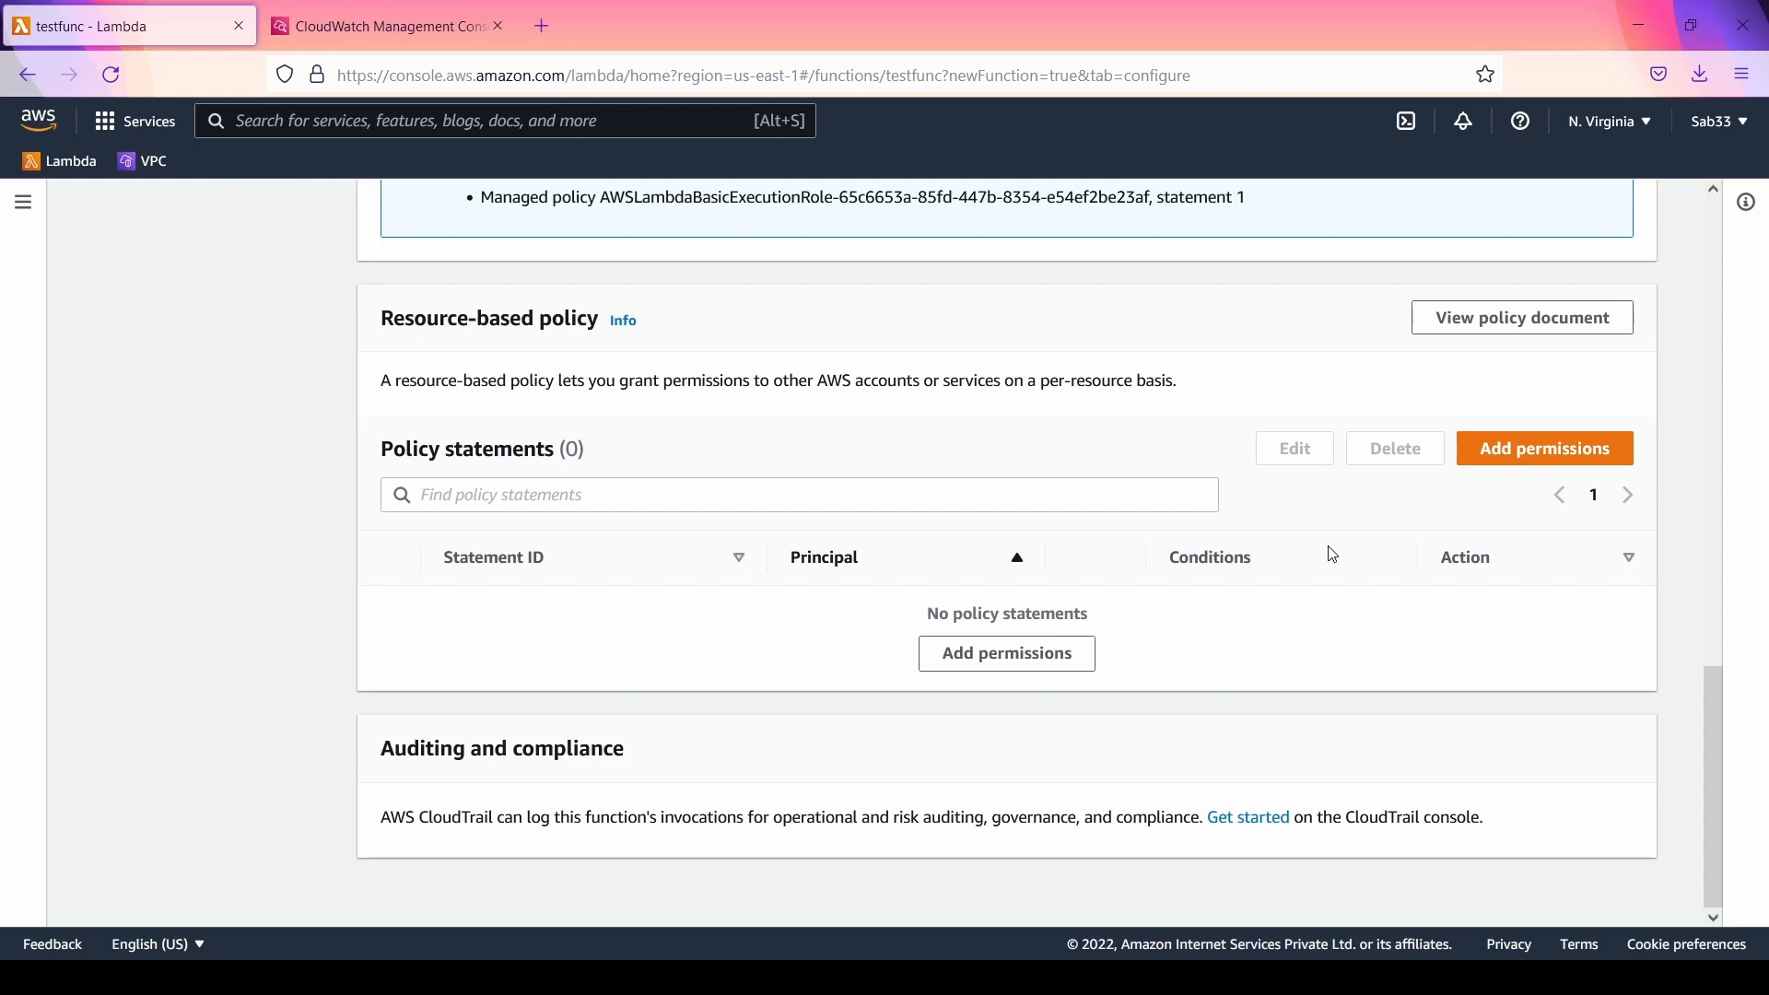
{"action": "scroll", "coordinate": [454, 658], "scroll_direction": "up", "scroll_amount": 4}
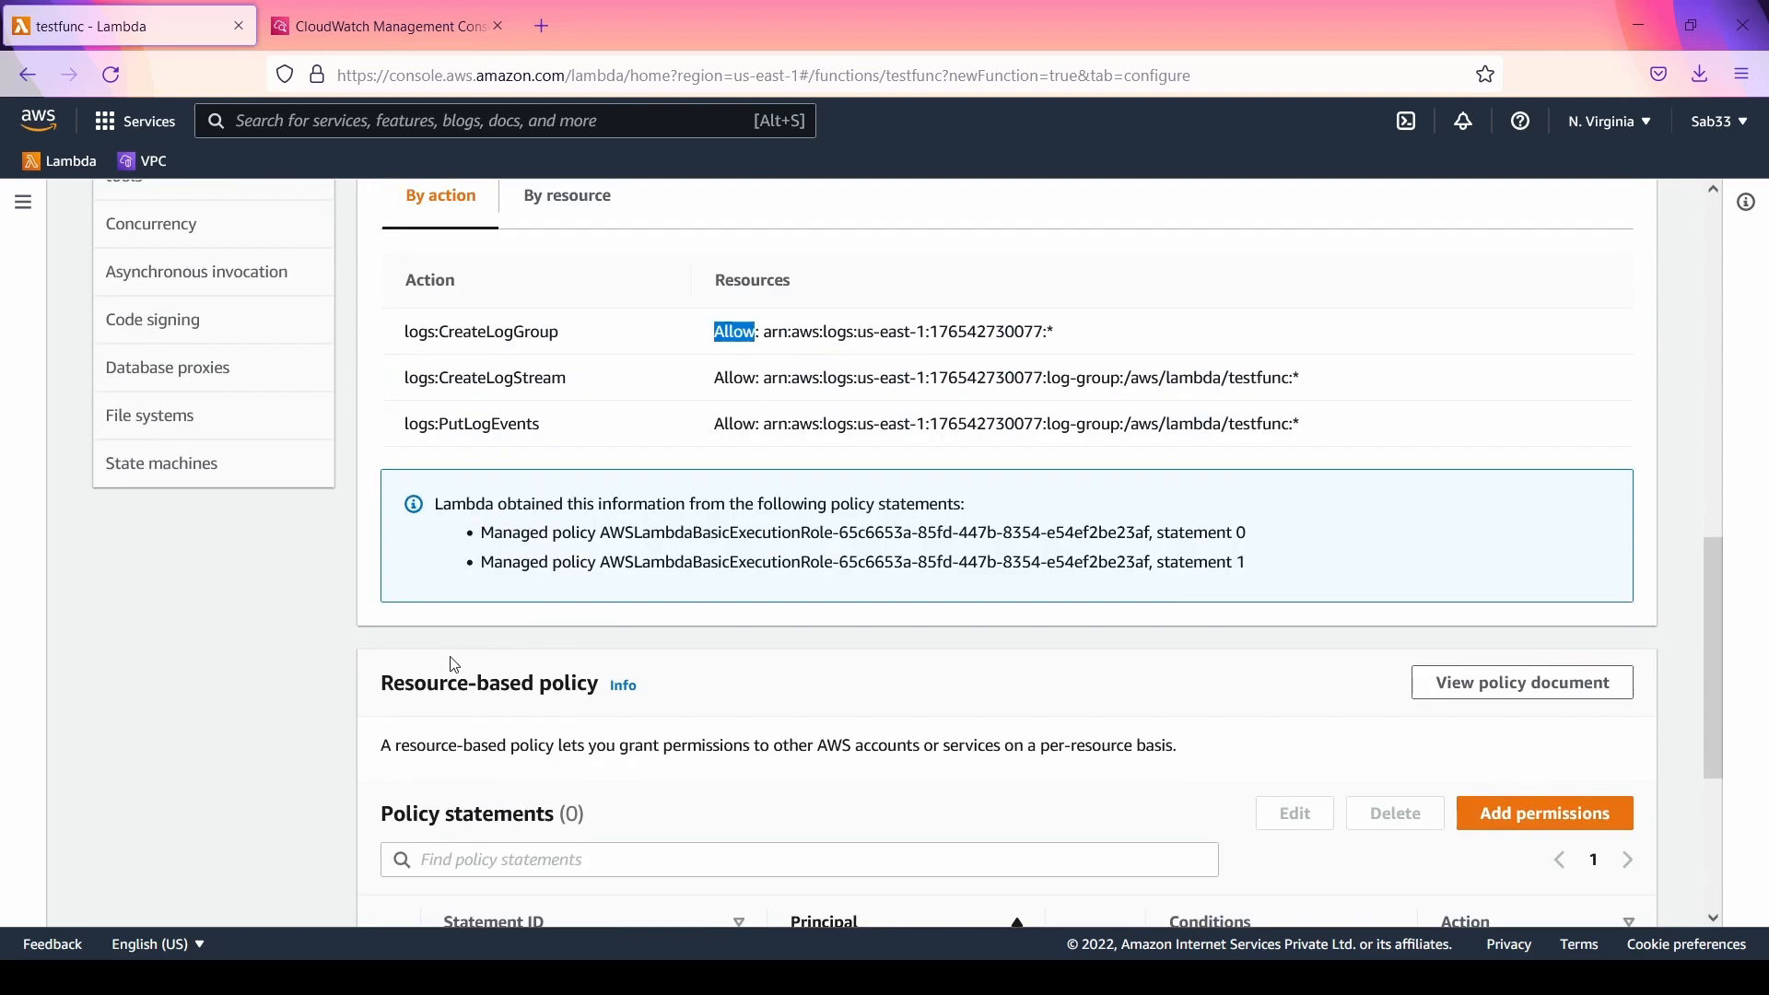
Step: View the destinations configured for testfunc
{"action": "scroll", "coordinate": [454, 663], "scroll_direction": "up", "scroll_amount": 5}
{"action": "left_click", "coordinate": [159, 452]}
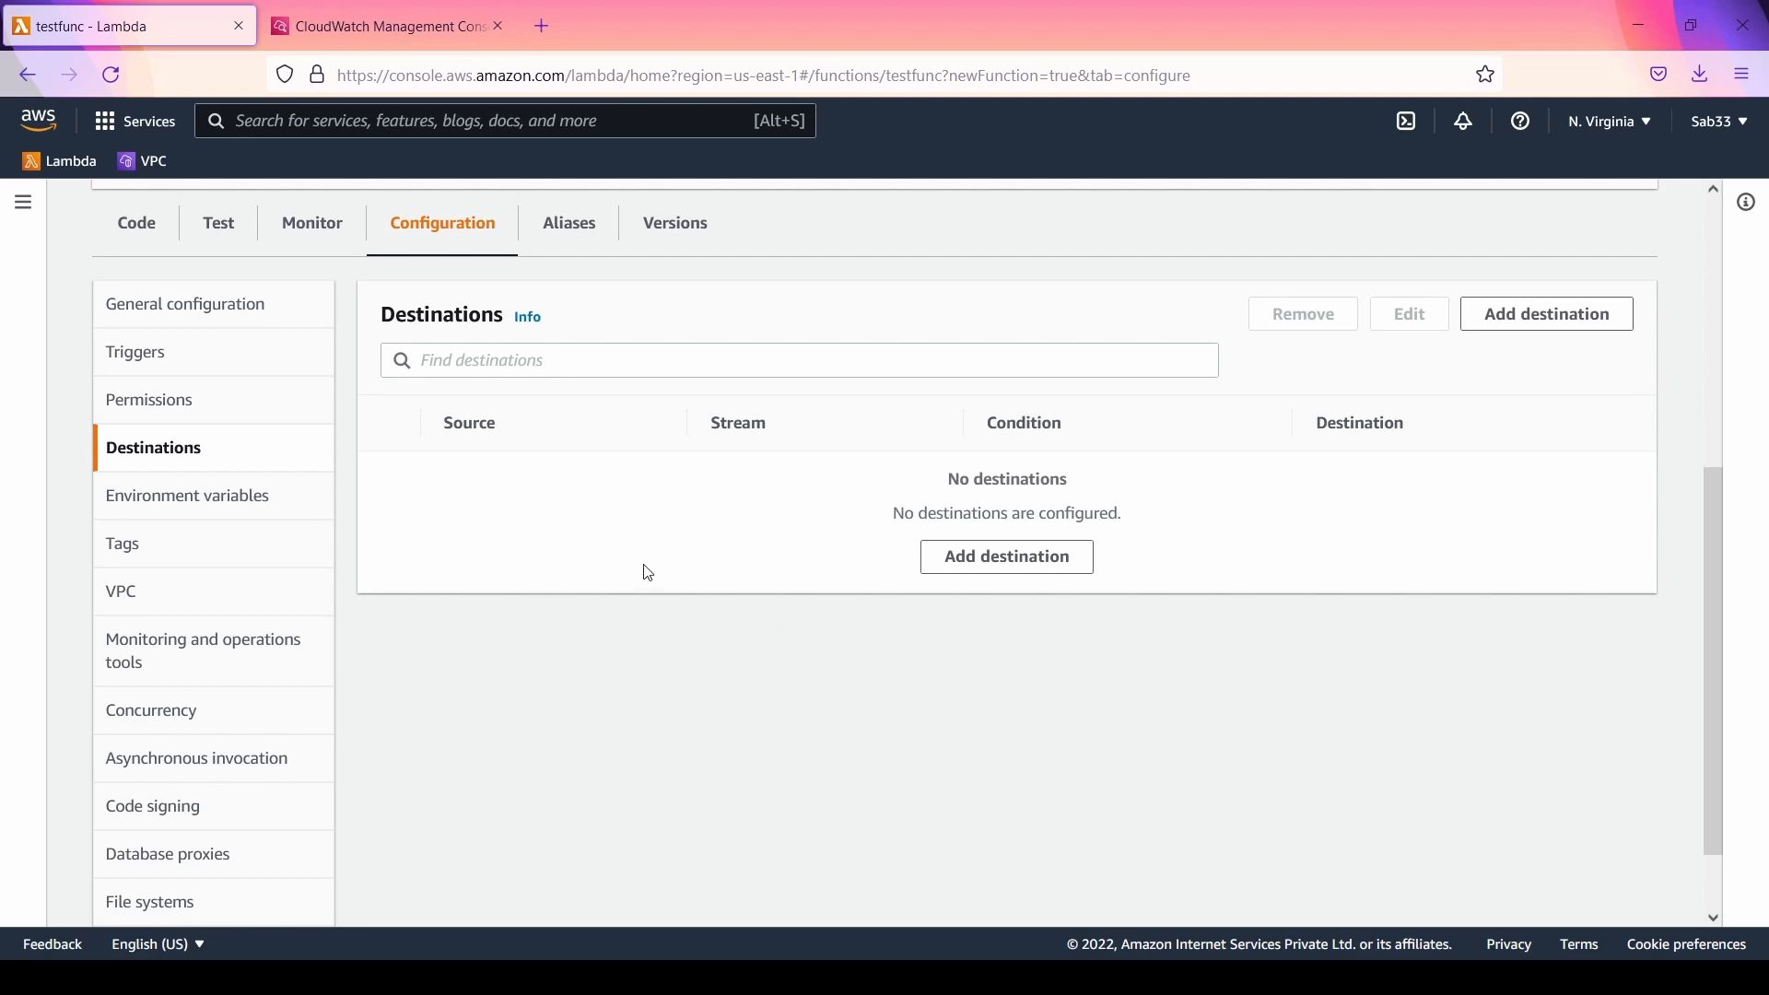
Step: Start editing testfunc's environment variables and fill in a new variable with key abc and value b
{"action": "left_click", "coordinate": [232, 500]}
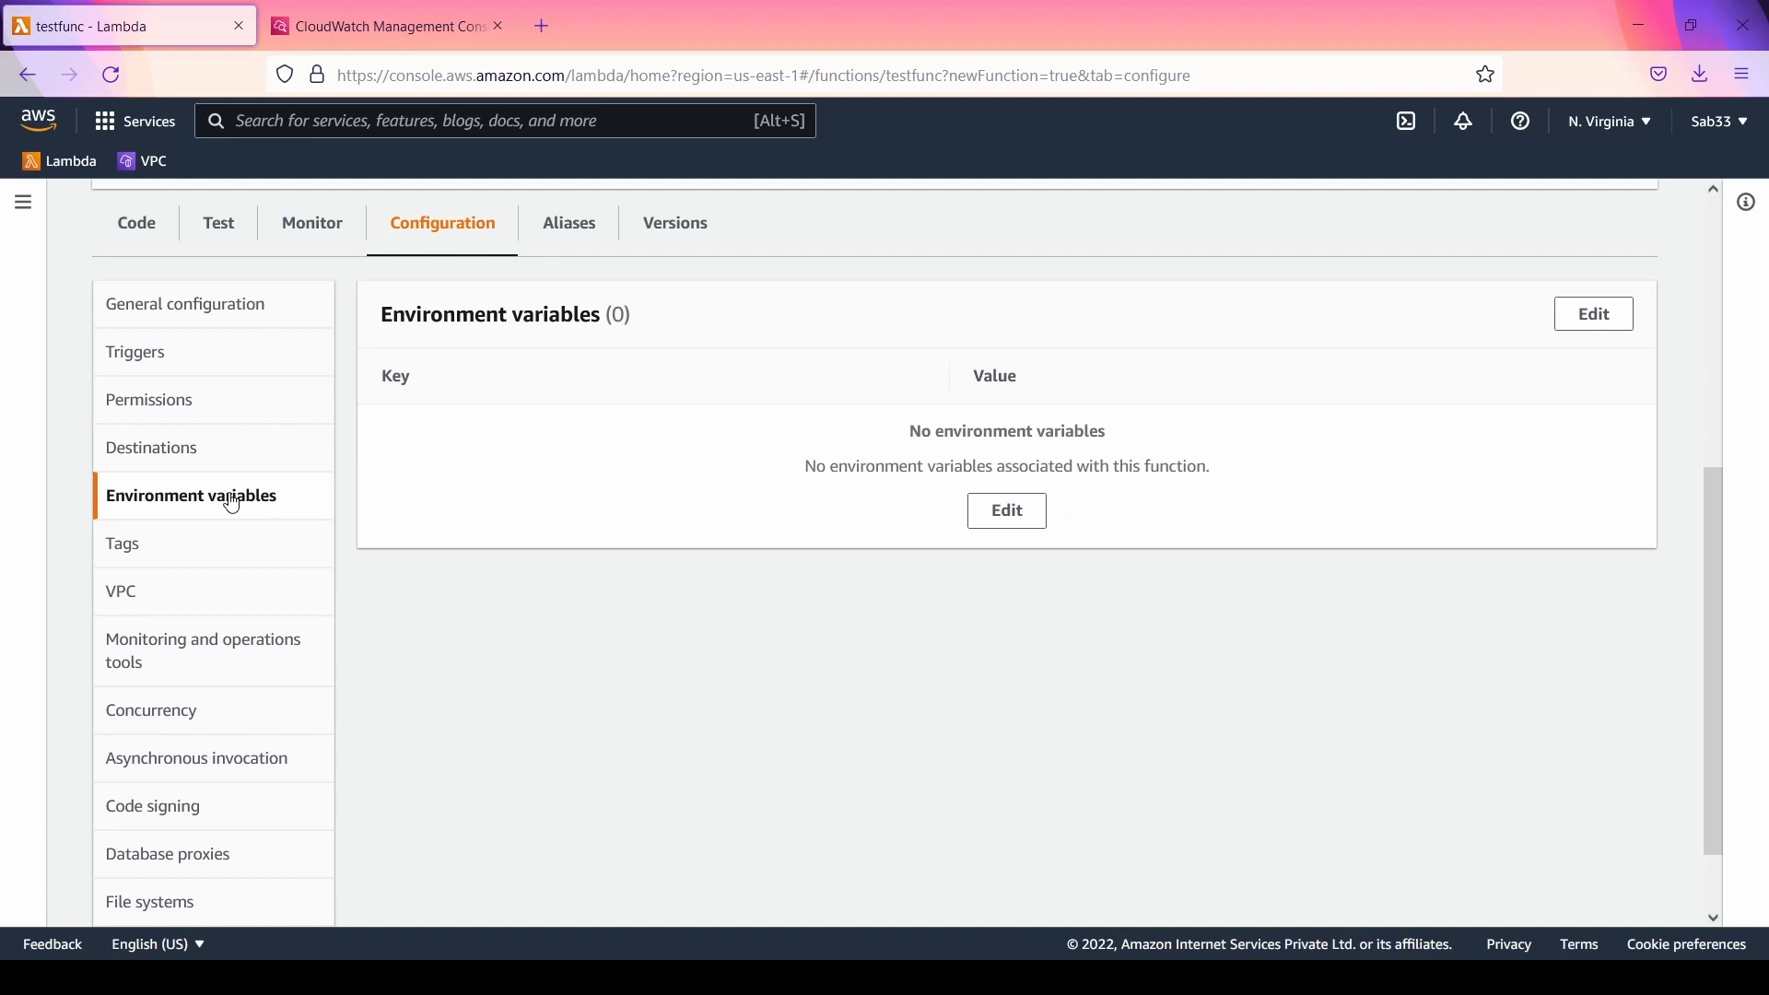
{"action": "left_click", "coordinate": [1595, 314]}
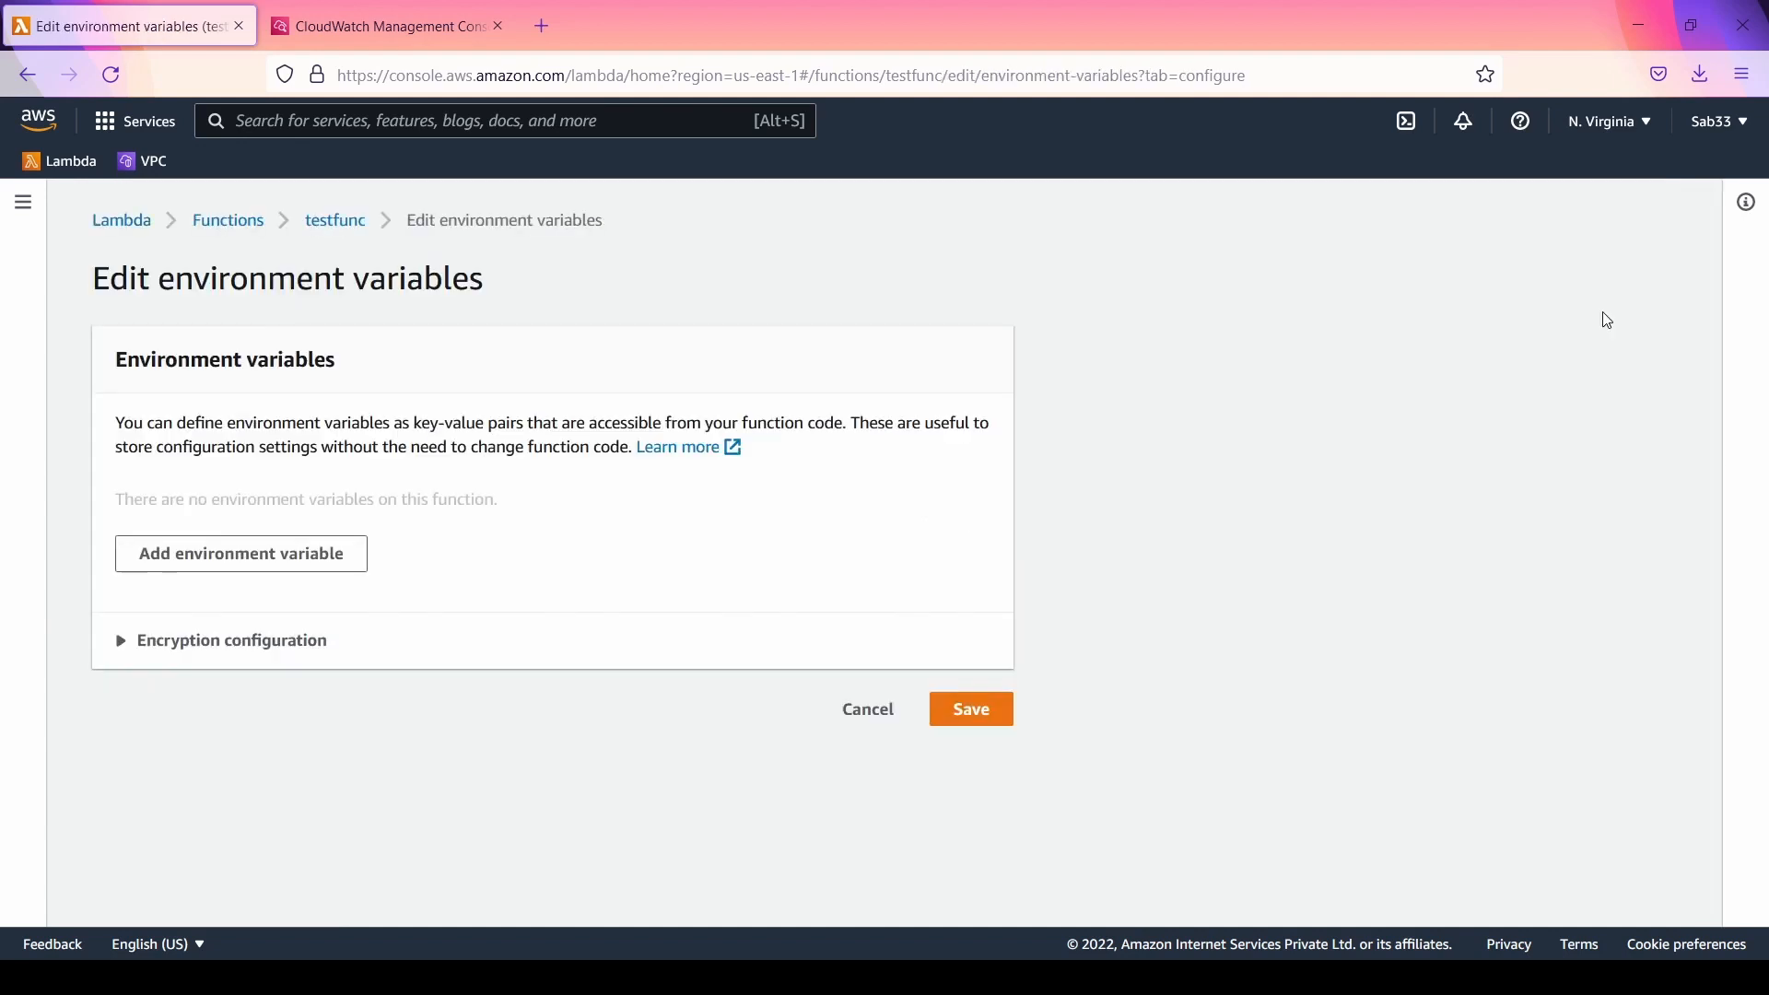
{"action": "left_click", "coordinate": [273, 563]}
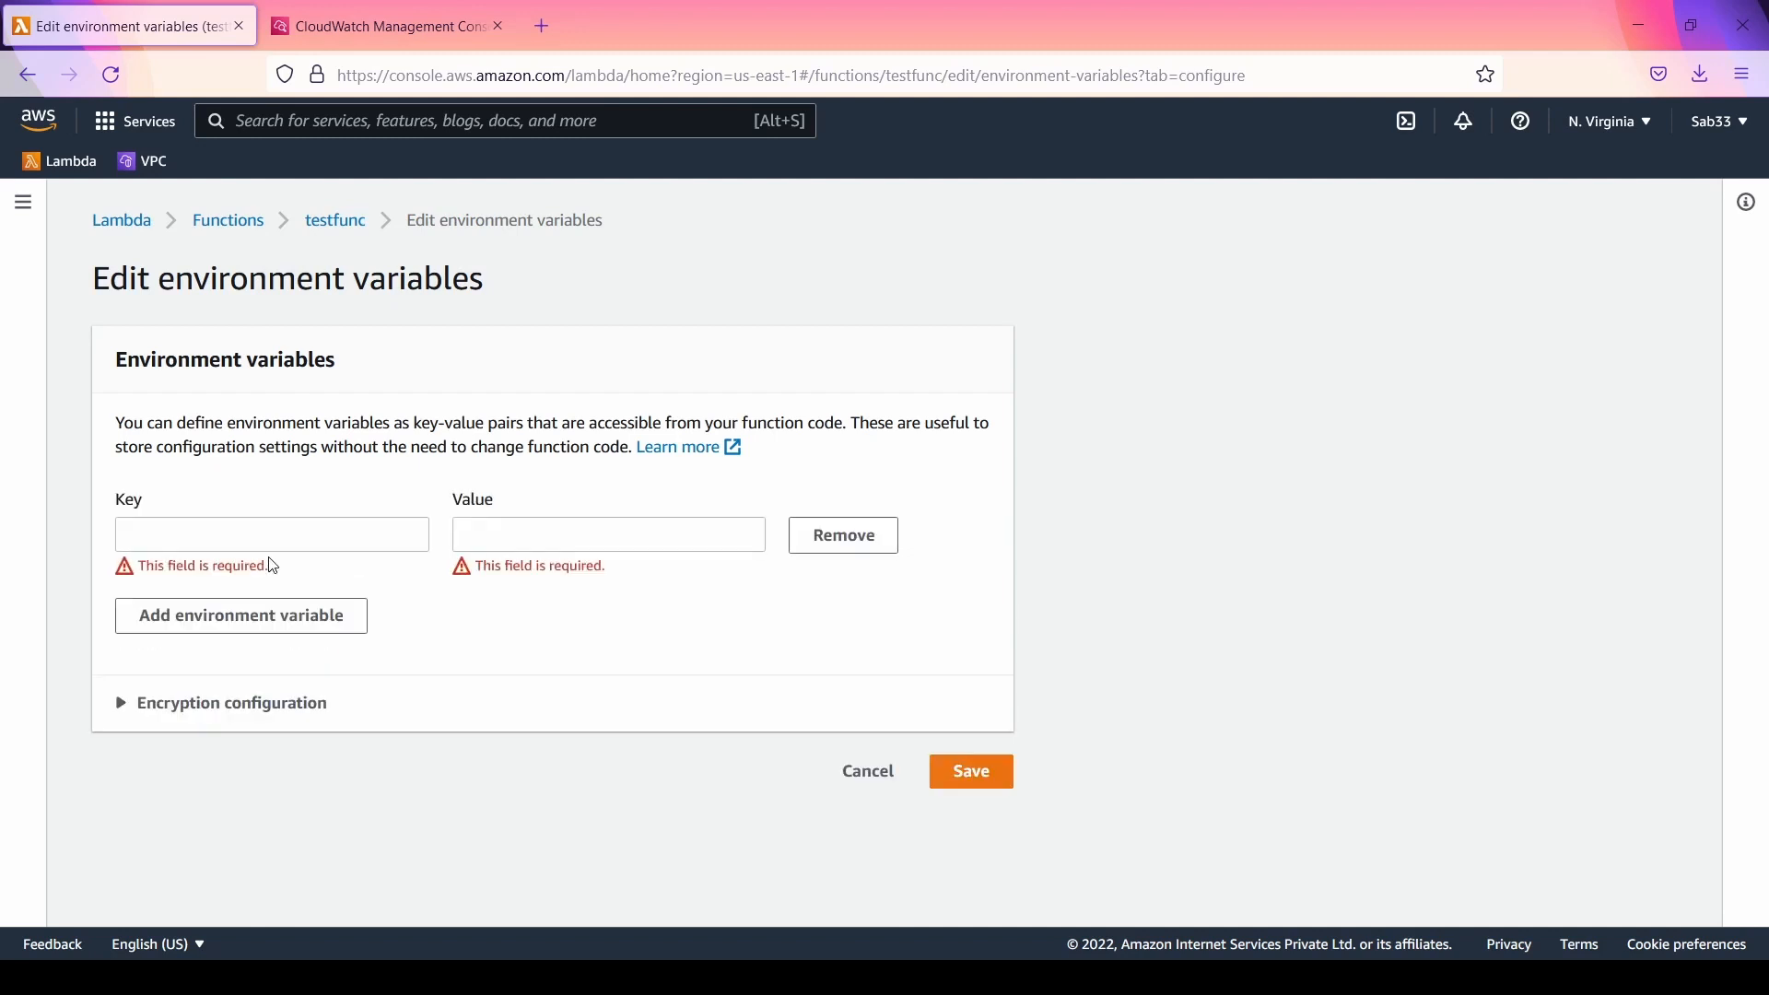
{"action": "left_click", "coordinate": [276, 534]}
{"action": "type", "text": "a"}
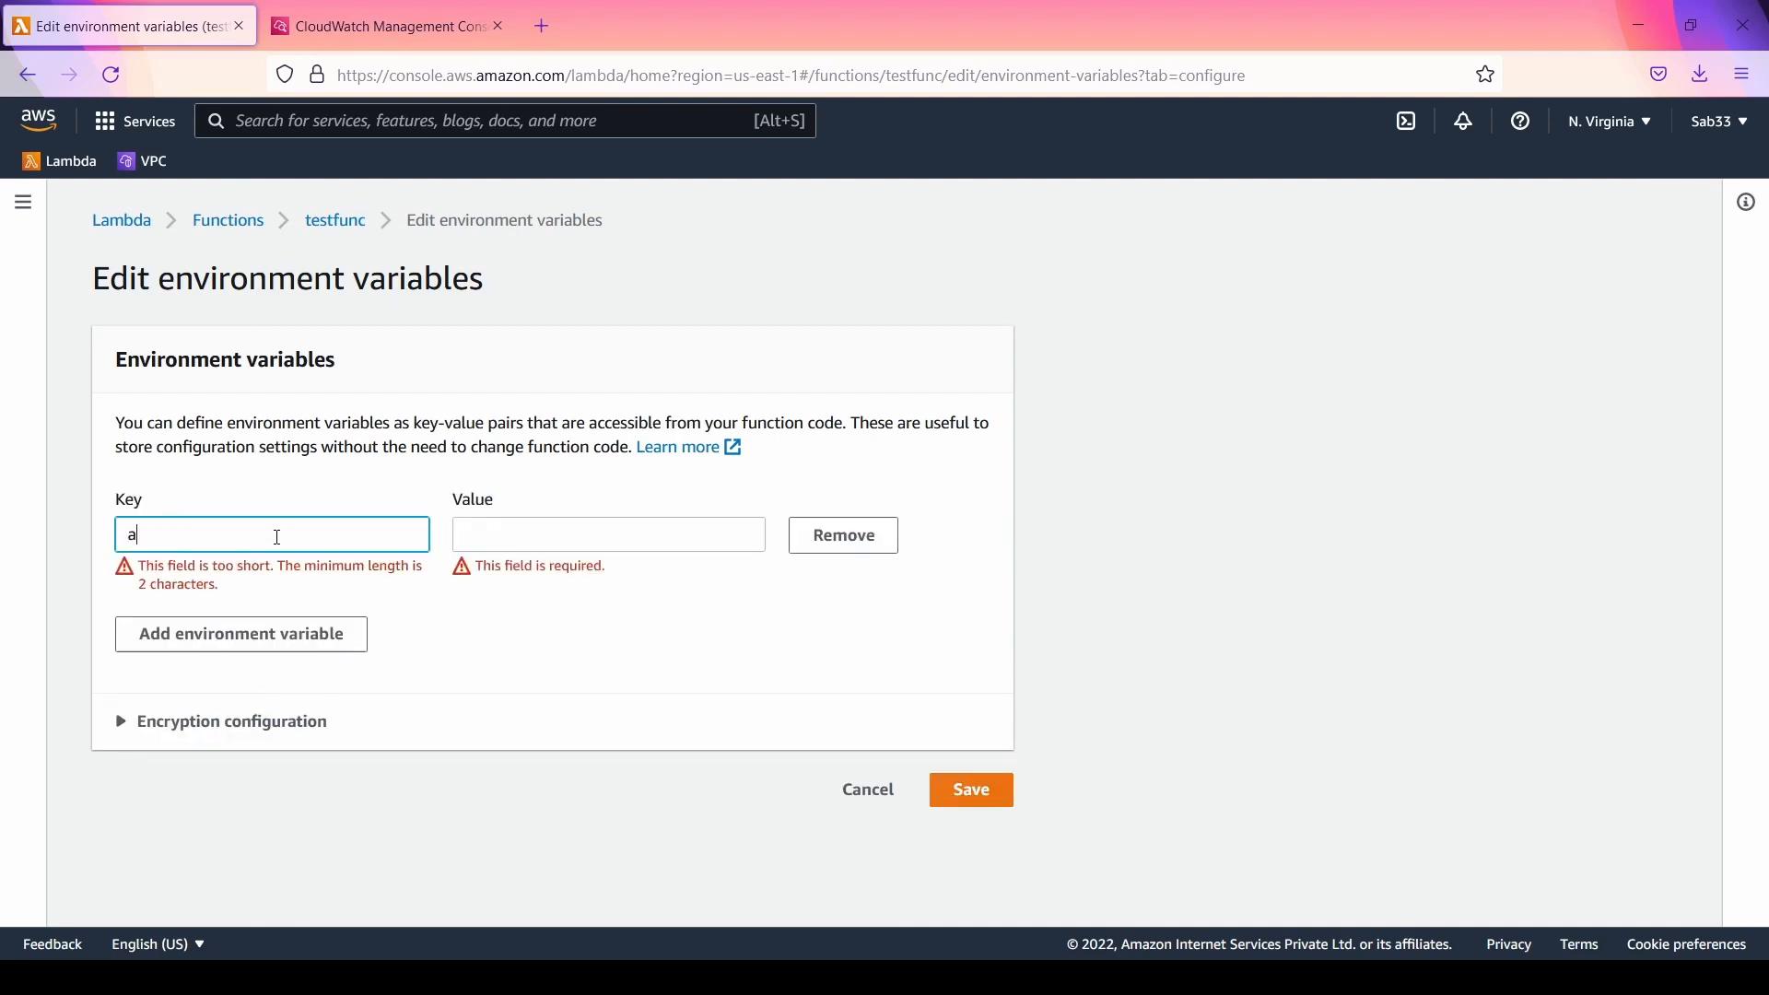
{"action": "key", "text": "Tab"}
{"action": "type", "text": "b"}
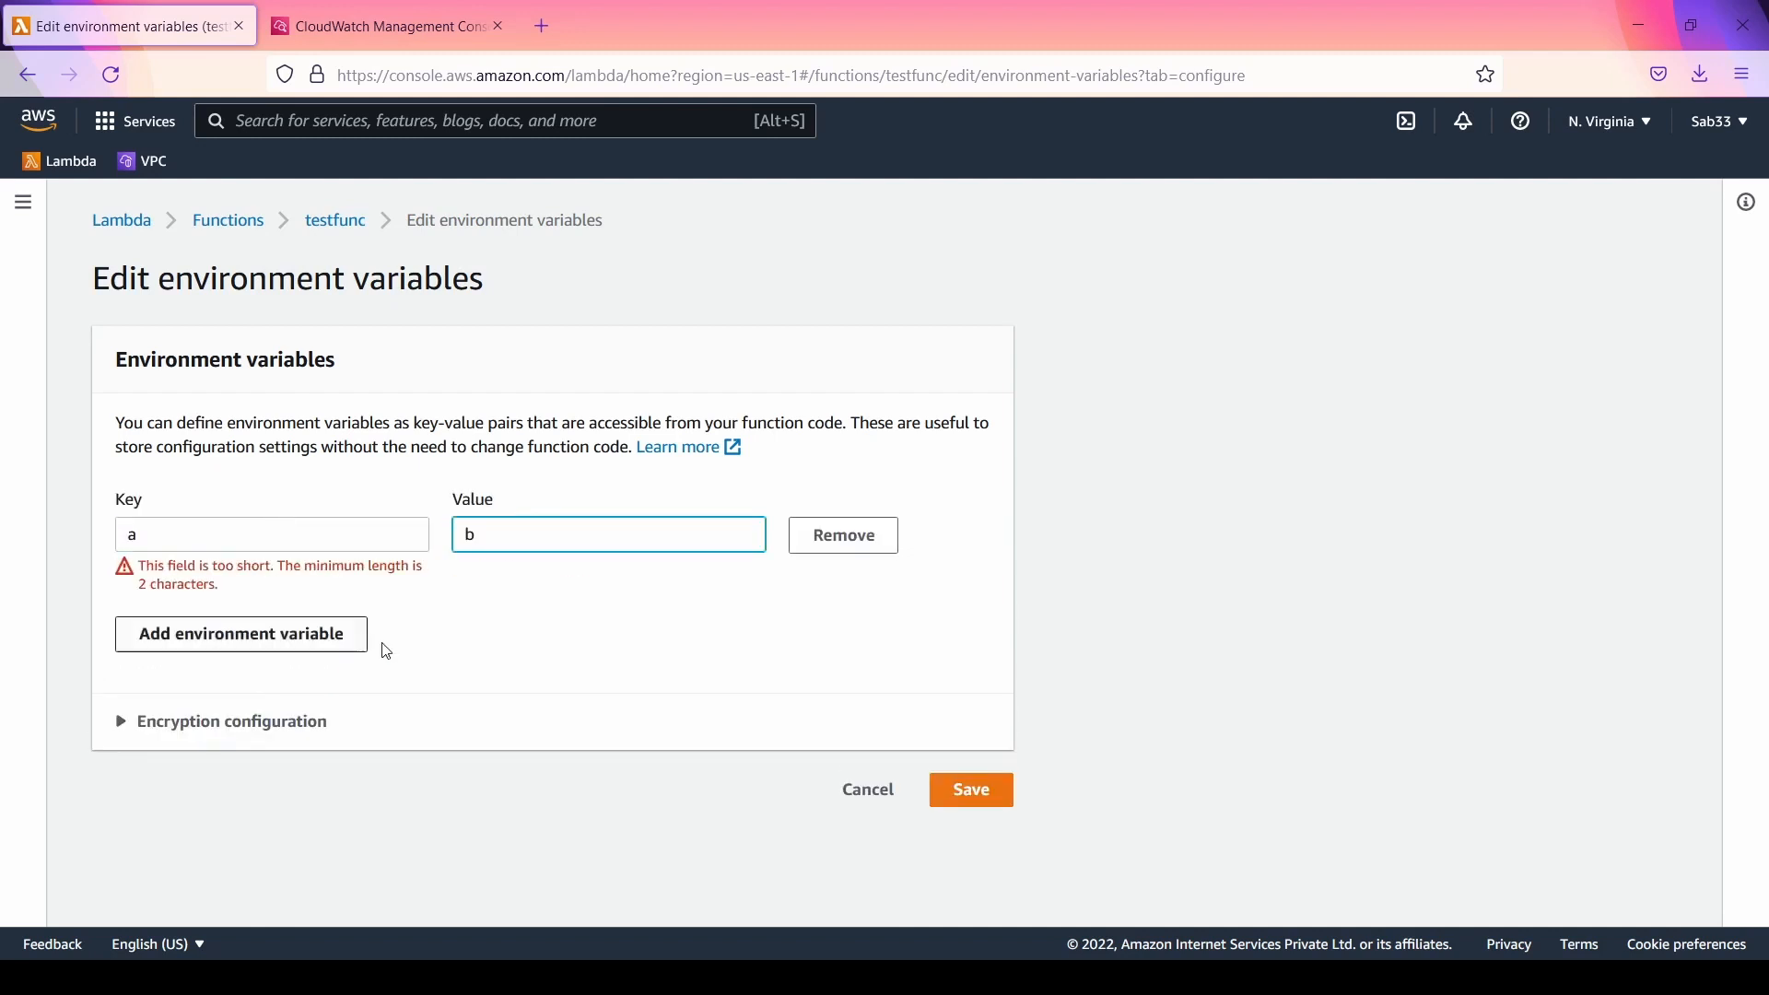
{"action": "left_click", "coordinate": [219, 538]}
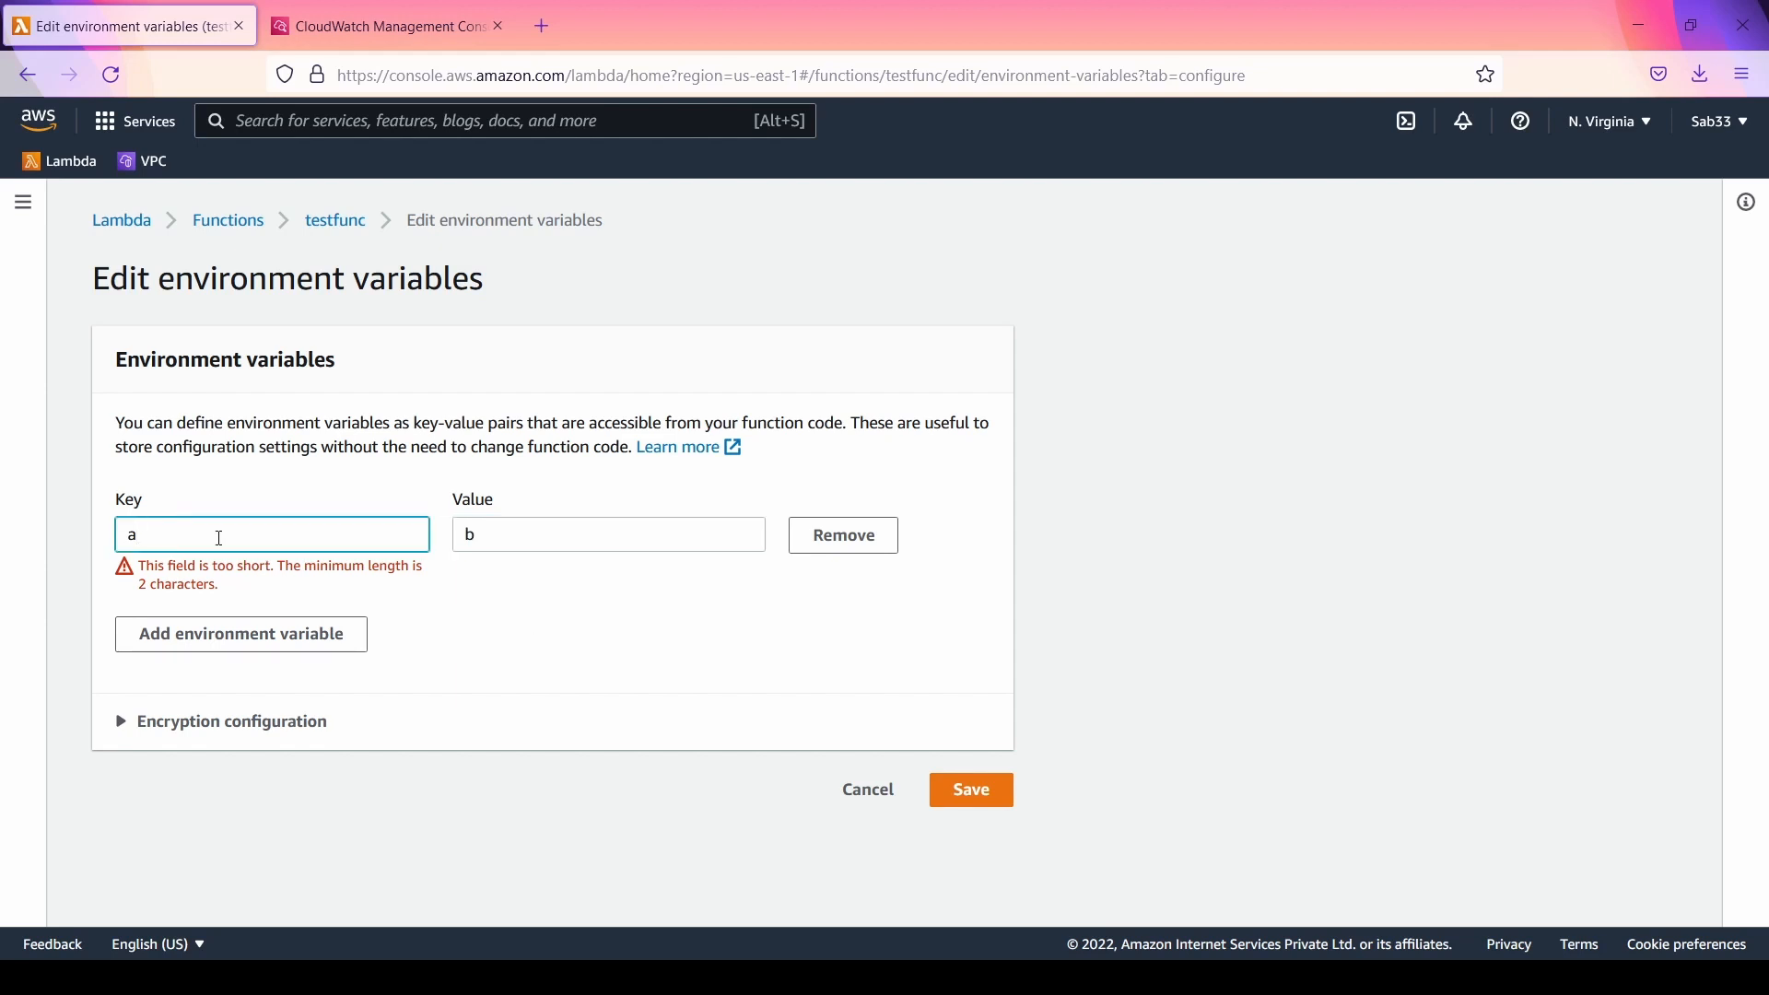
{"action": "type", "text": "bc"}
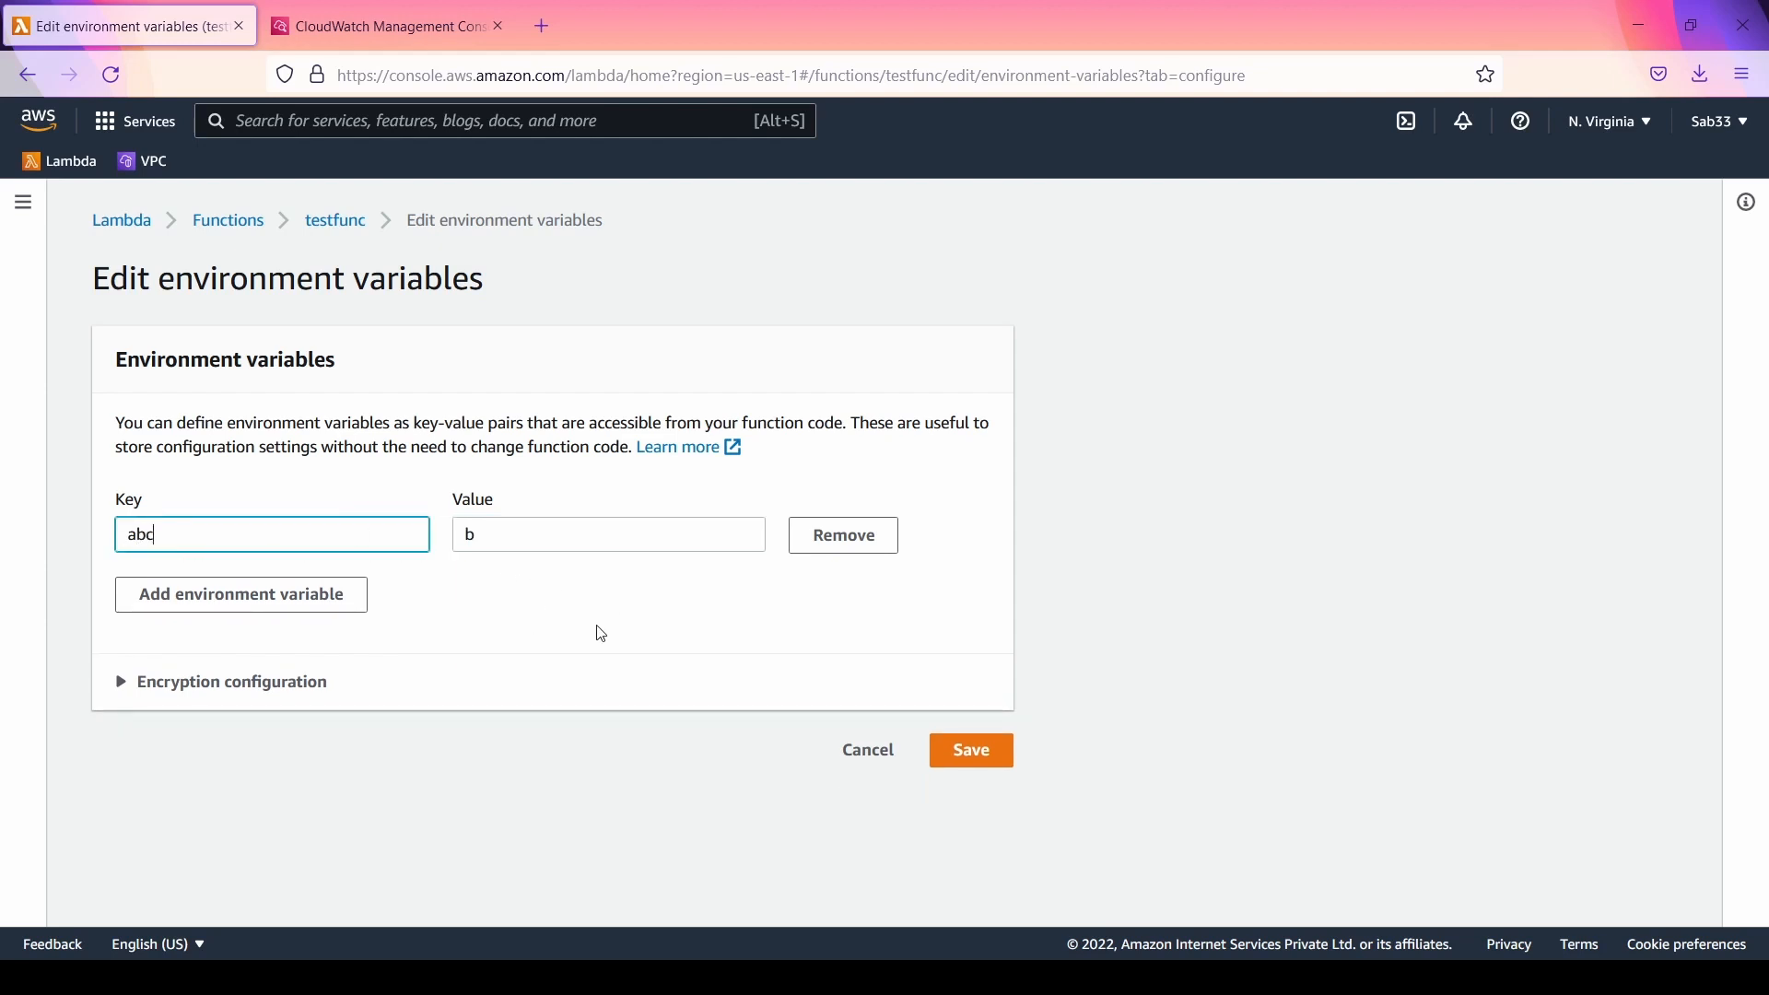
Step: Examine the encryption configuration options for the environment variables and leave the edit form without saving
{"action": "left_click", "coordinate": [173, 688]}
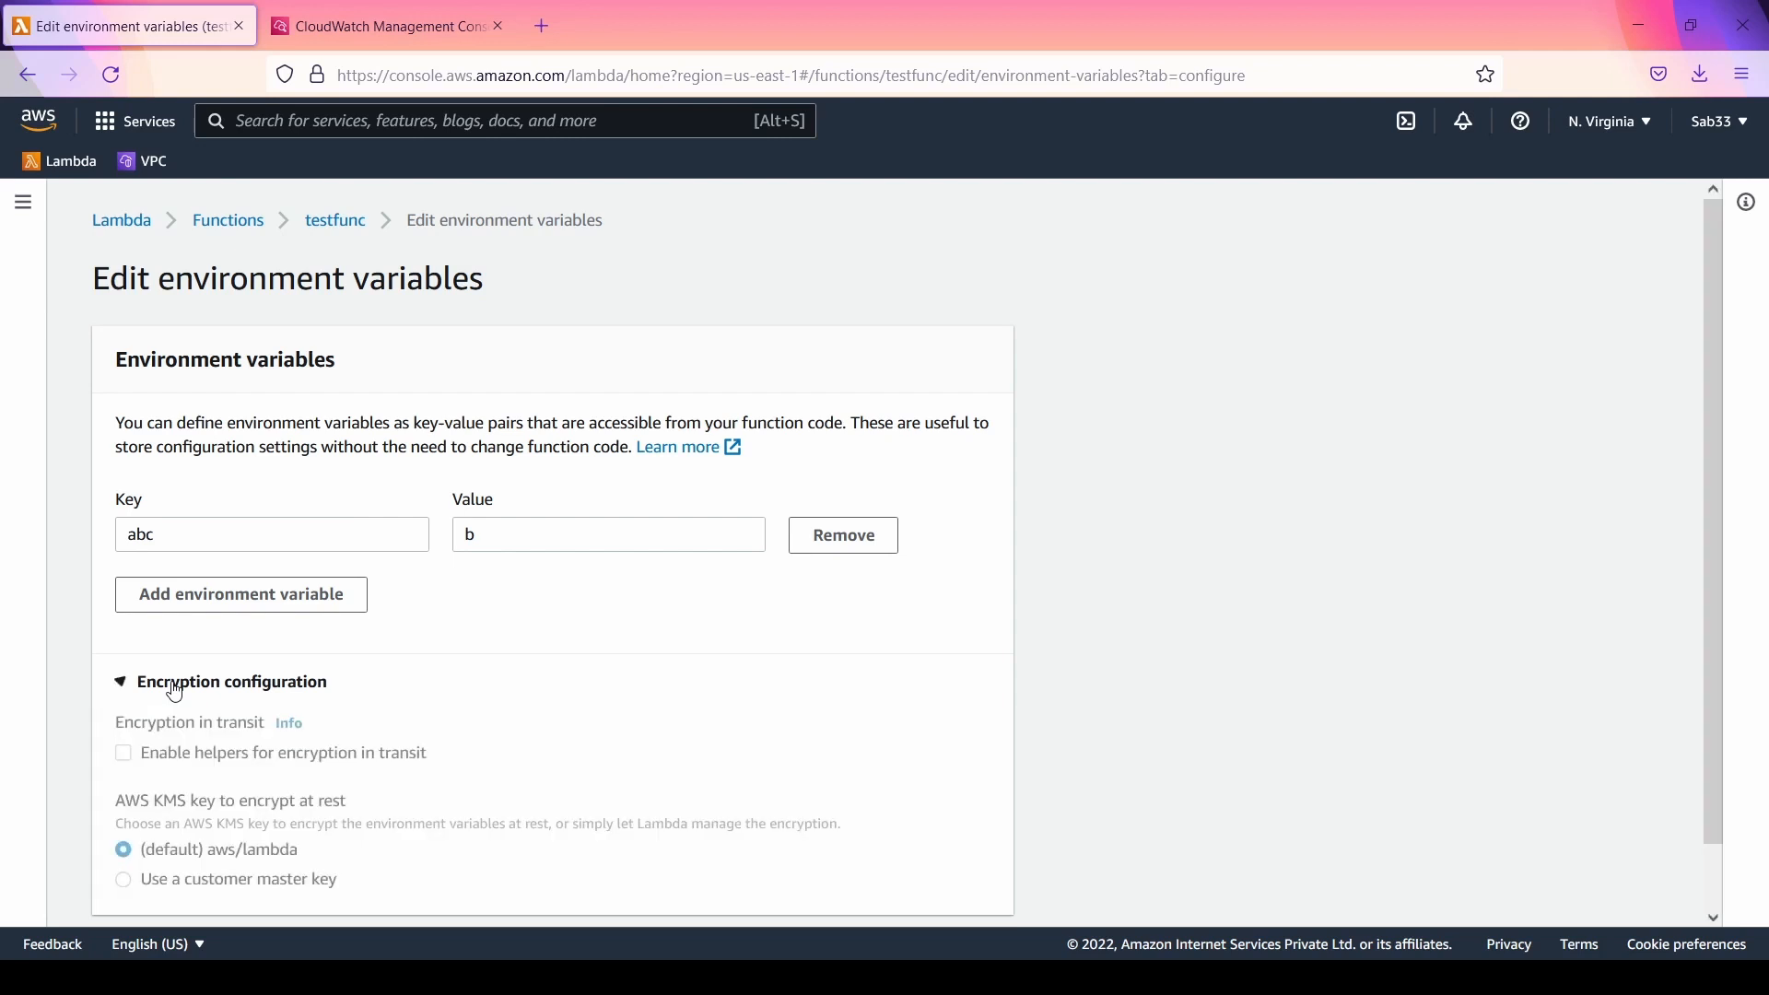
{"action": "scroll", "coordinate": [632, 651], "scroll_direction": "down", "scroll_amount": 1}
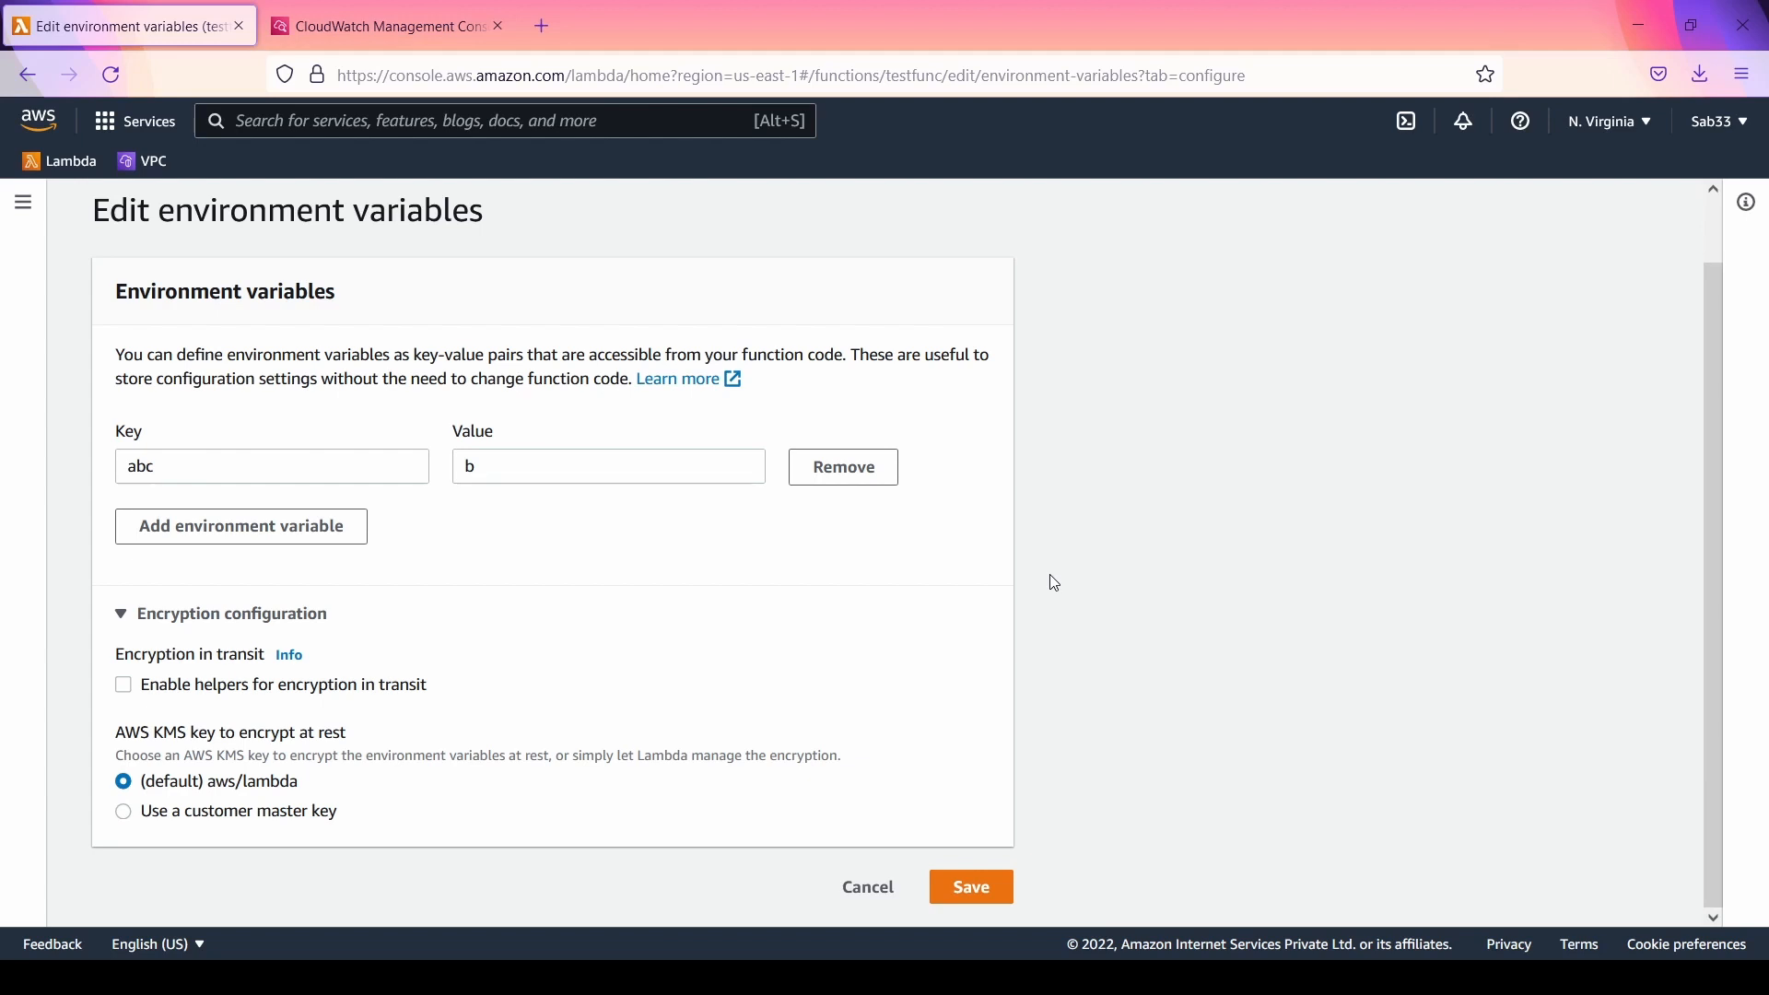
{"action": "left_click", "coordinate": [861, 888]}
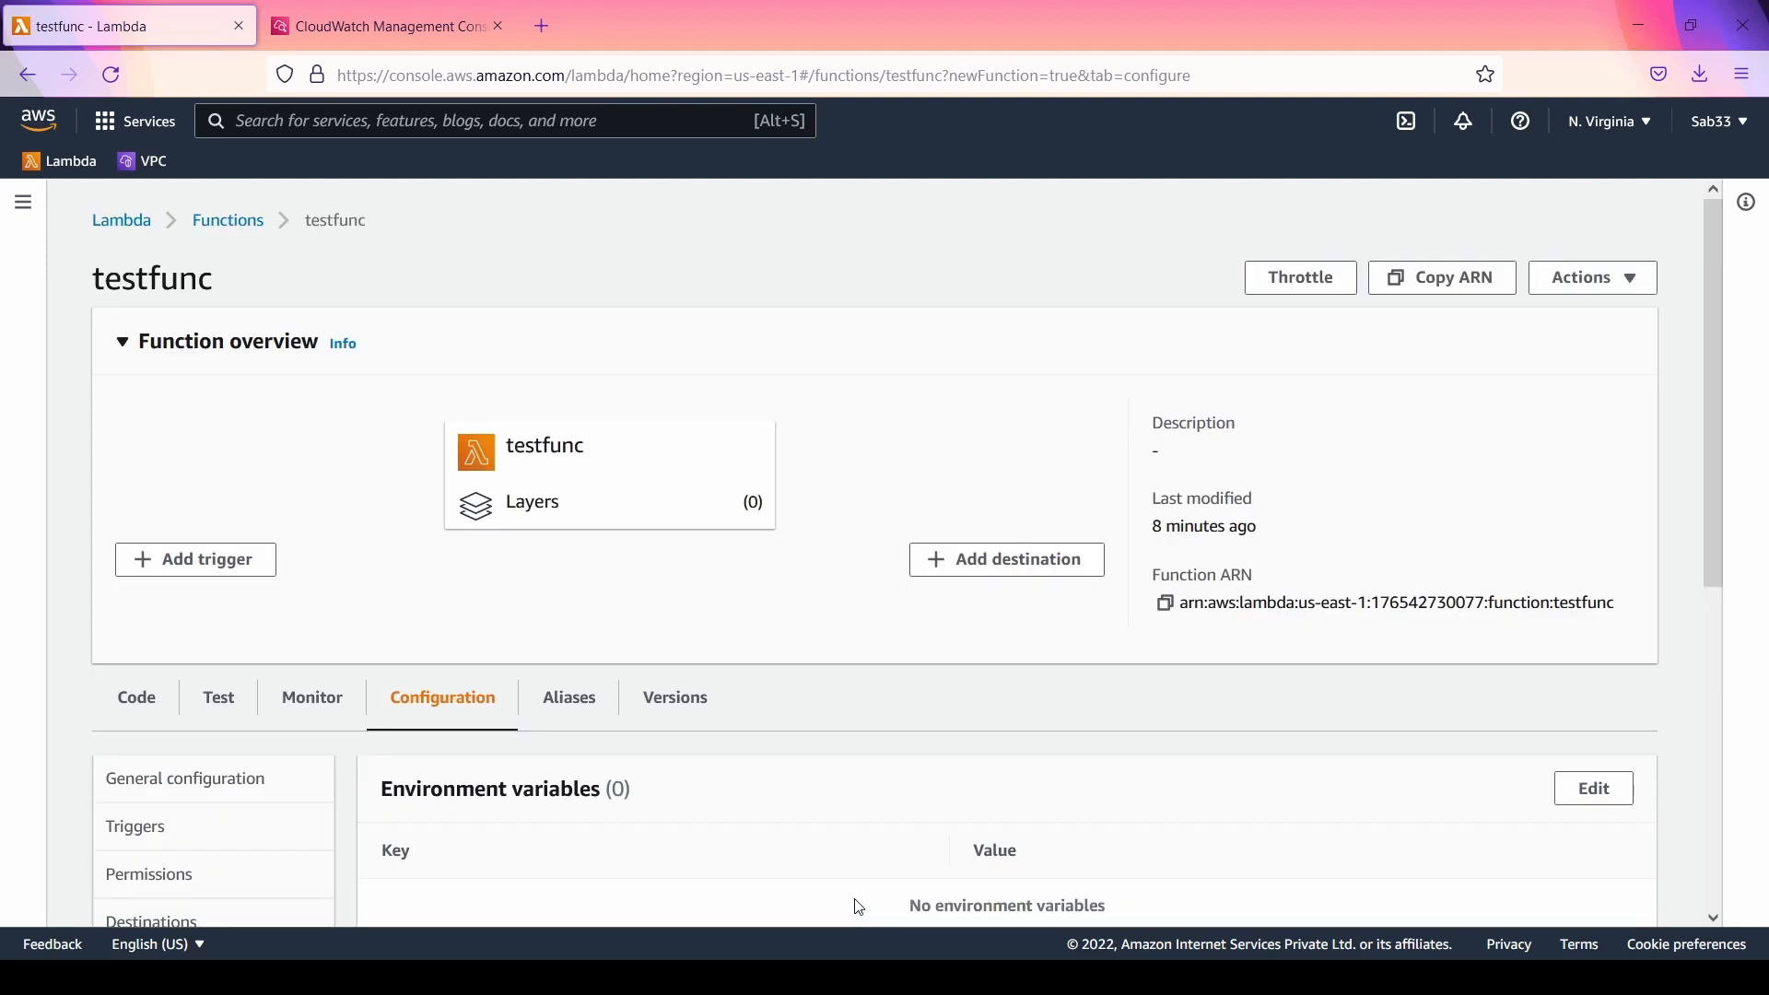
Step: View the tags and the VPC configuration of testfunc
{"action": "scroll", "coordinate": [549, 677], "scroll_direction": "down", "scroll_amount": 6}
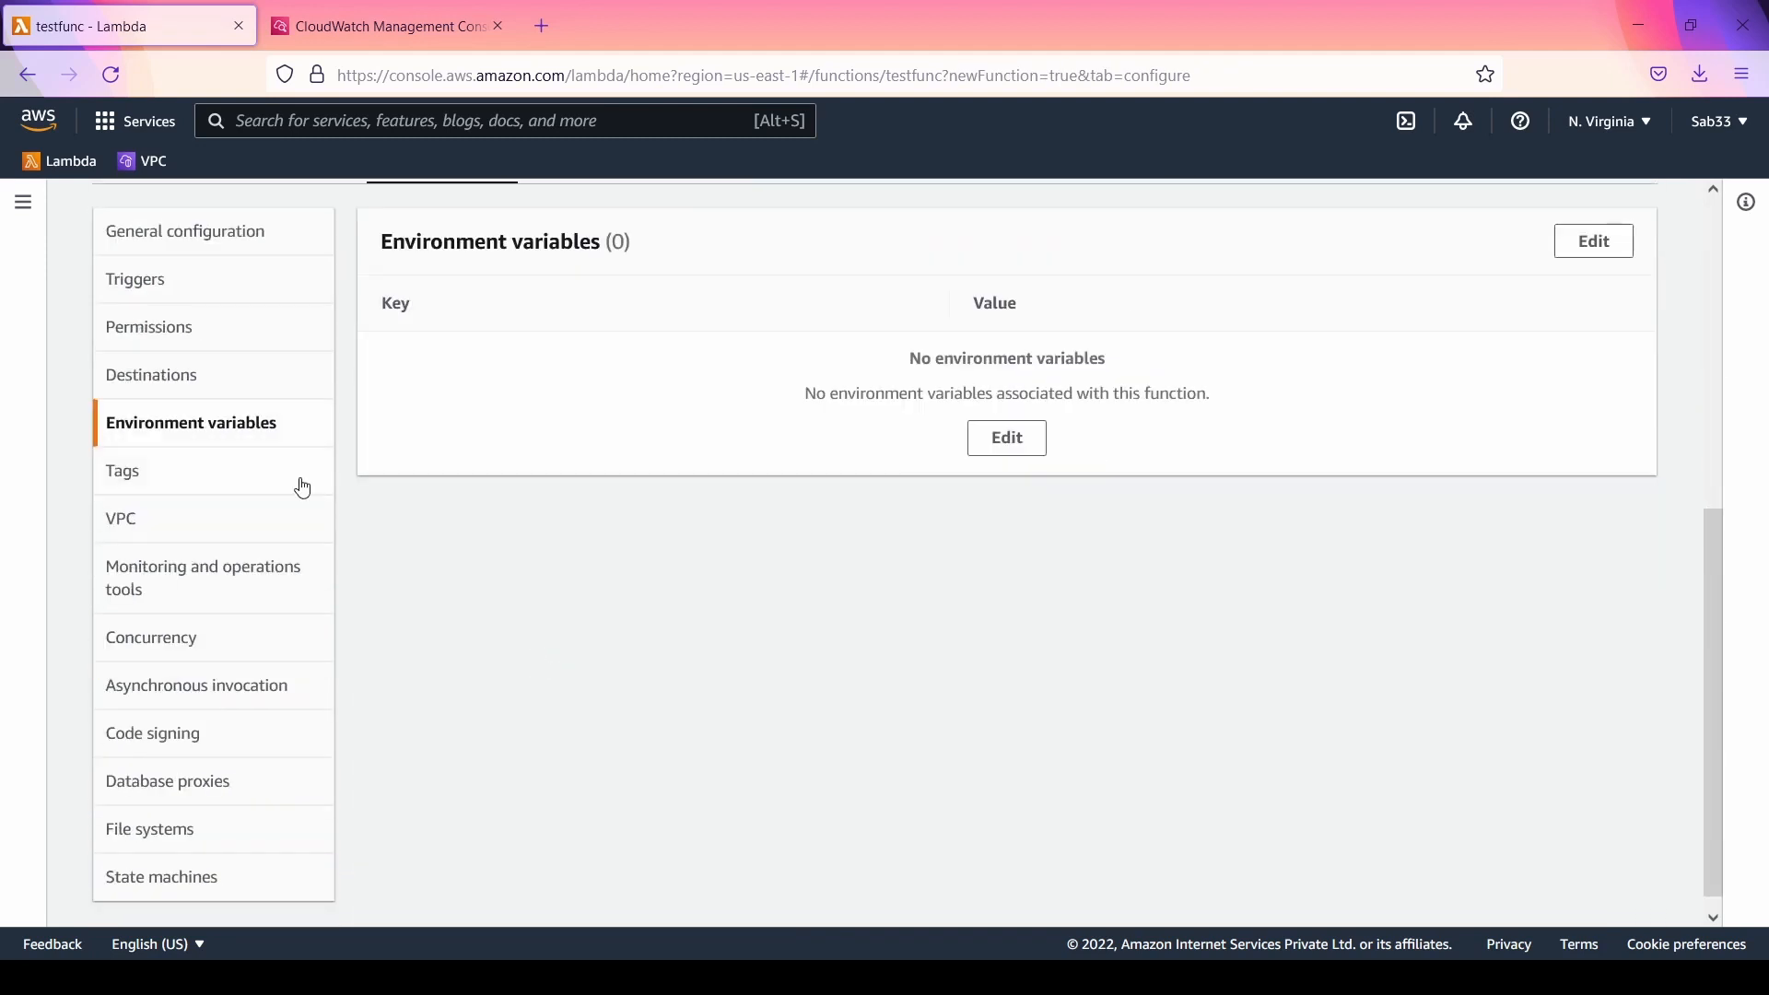
{"action": "left_click", "coordinate": [245, 489]}
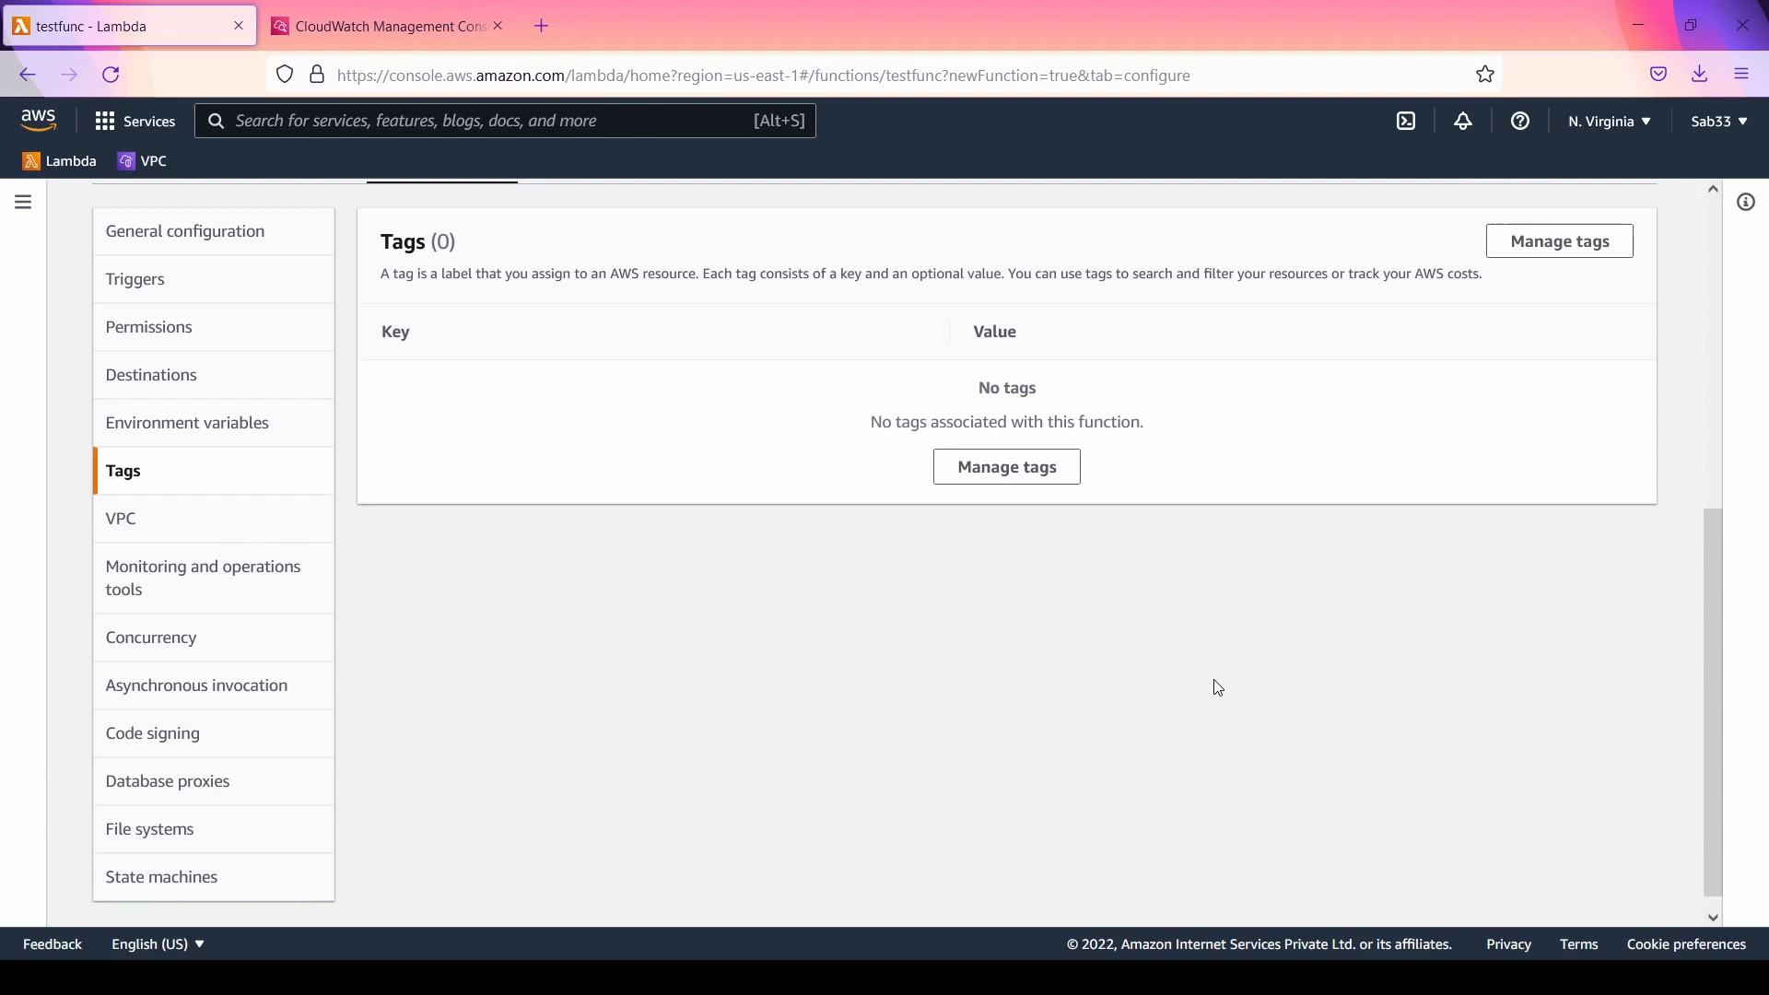
{"action": "left_click", "coordinate": [188, 527]}
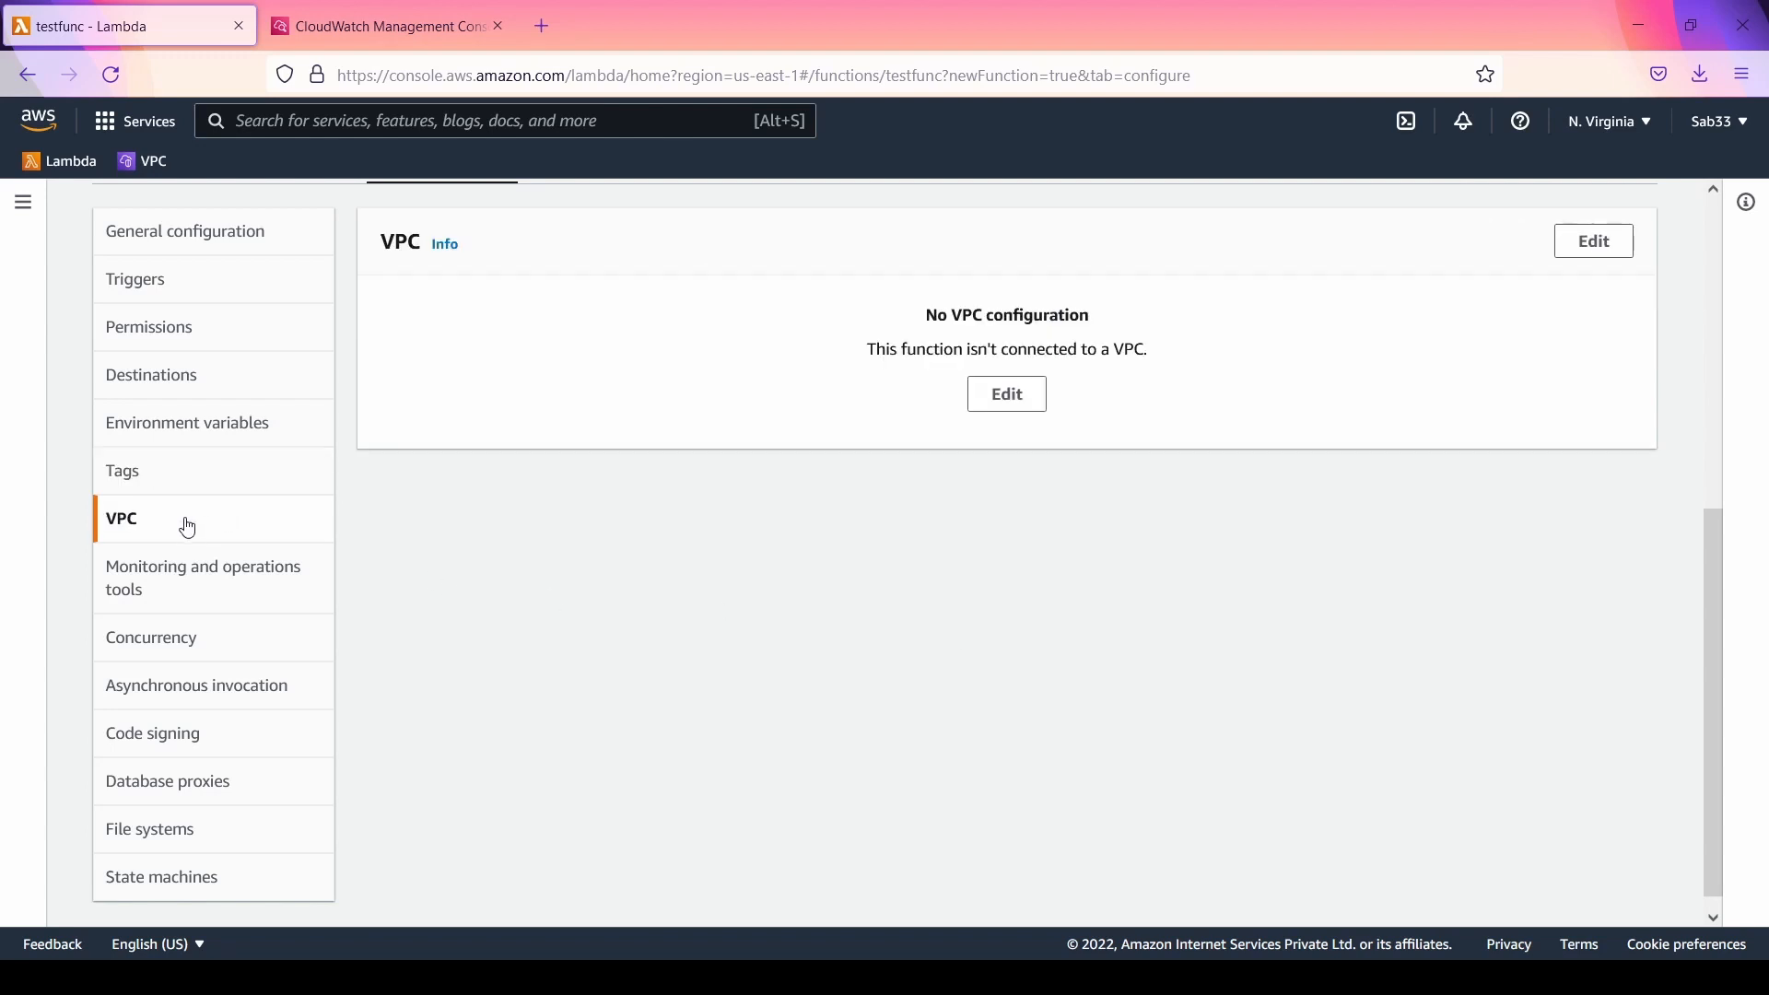
{"action": "scroll", "coordinate": [1031, 551], "scroll_direction": "up", "scroll_amount": 2}
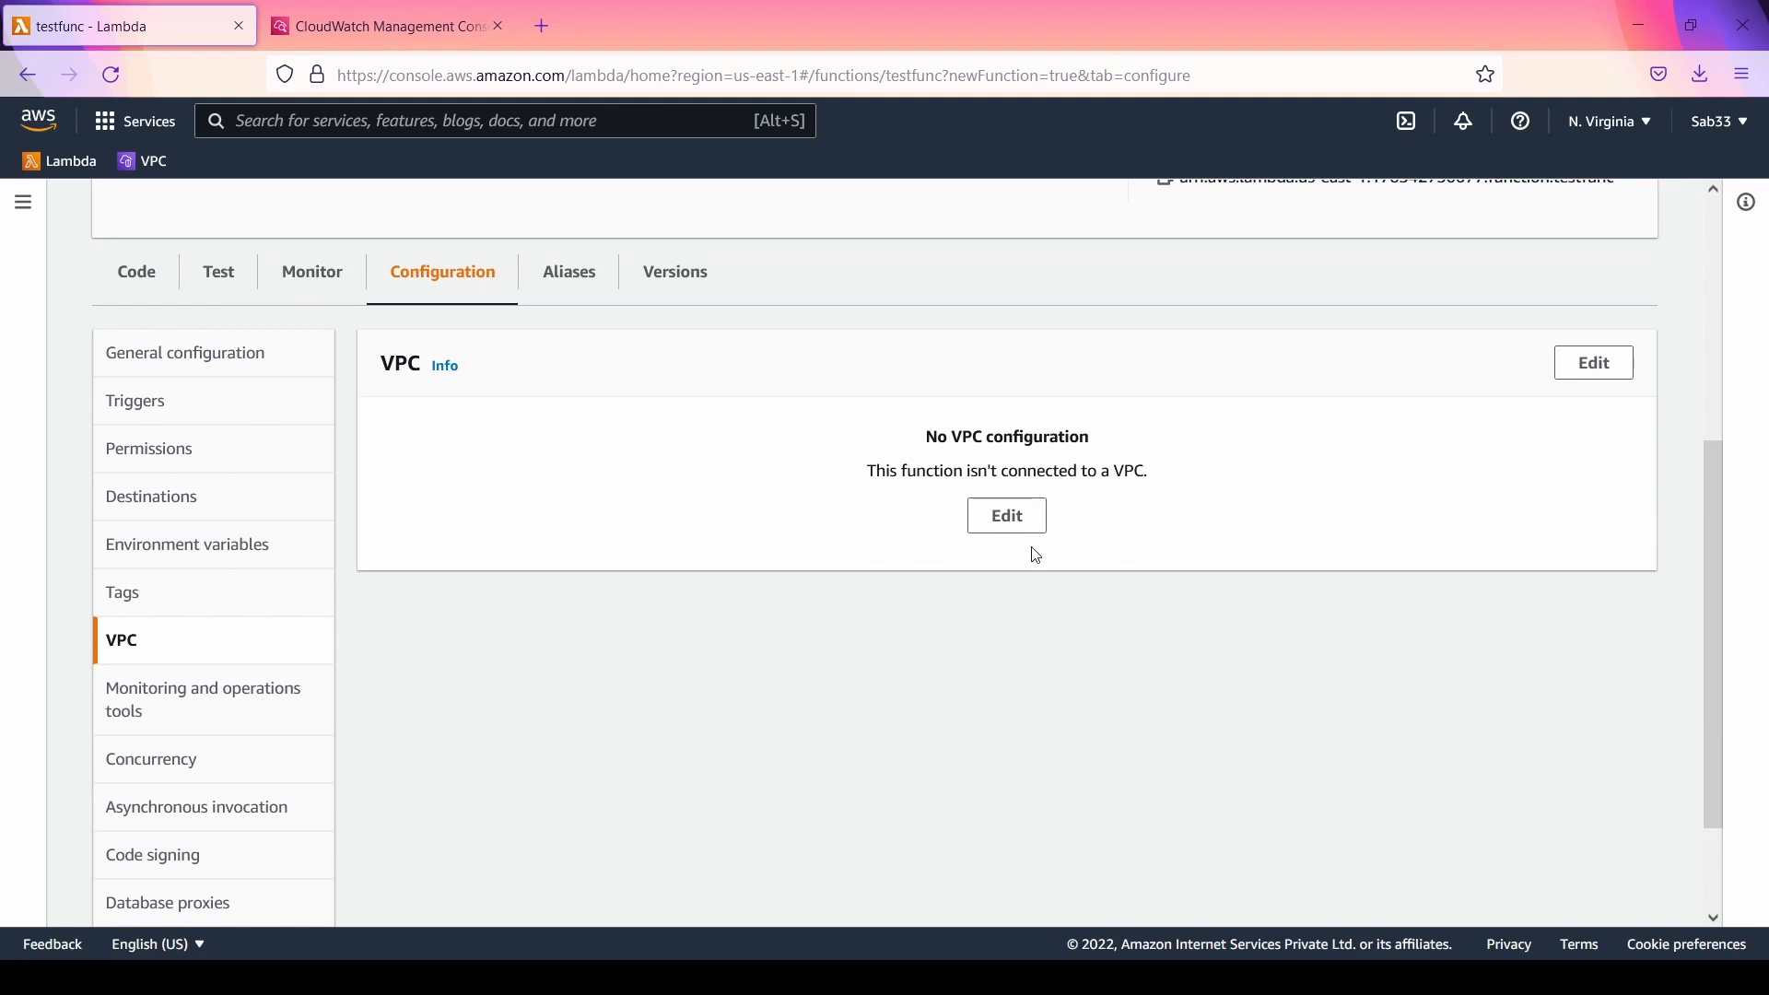
Step: Review testfunc's monitoring and operations tools, highlighting the default logs and metrics setting
{"action": "left_click", "coordinate": [241, 702]}
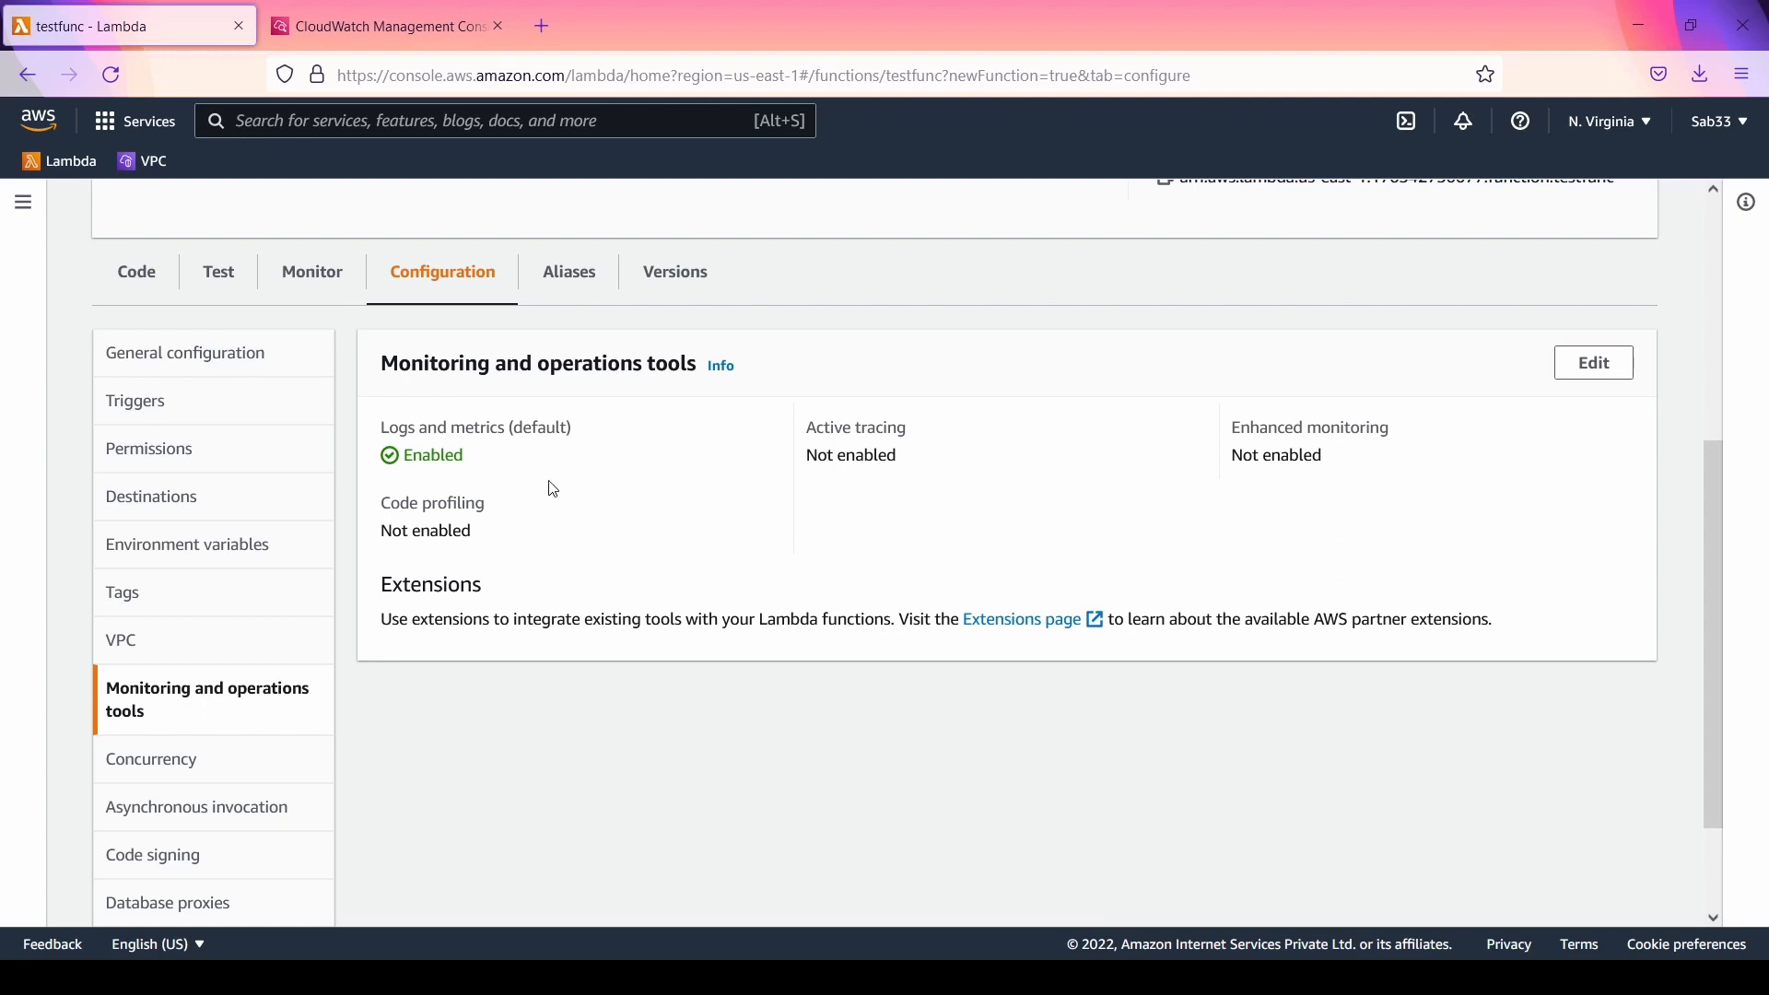
{"action": "left_click_drag", "start_coordinate": [379, 428], "coordinate": [617, 432]}
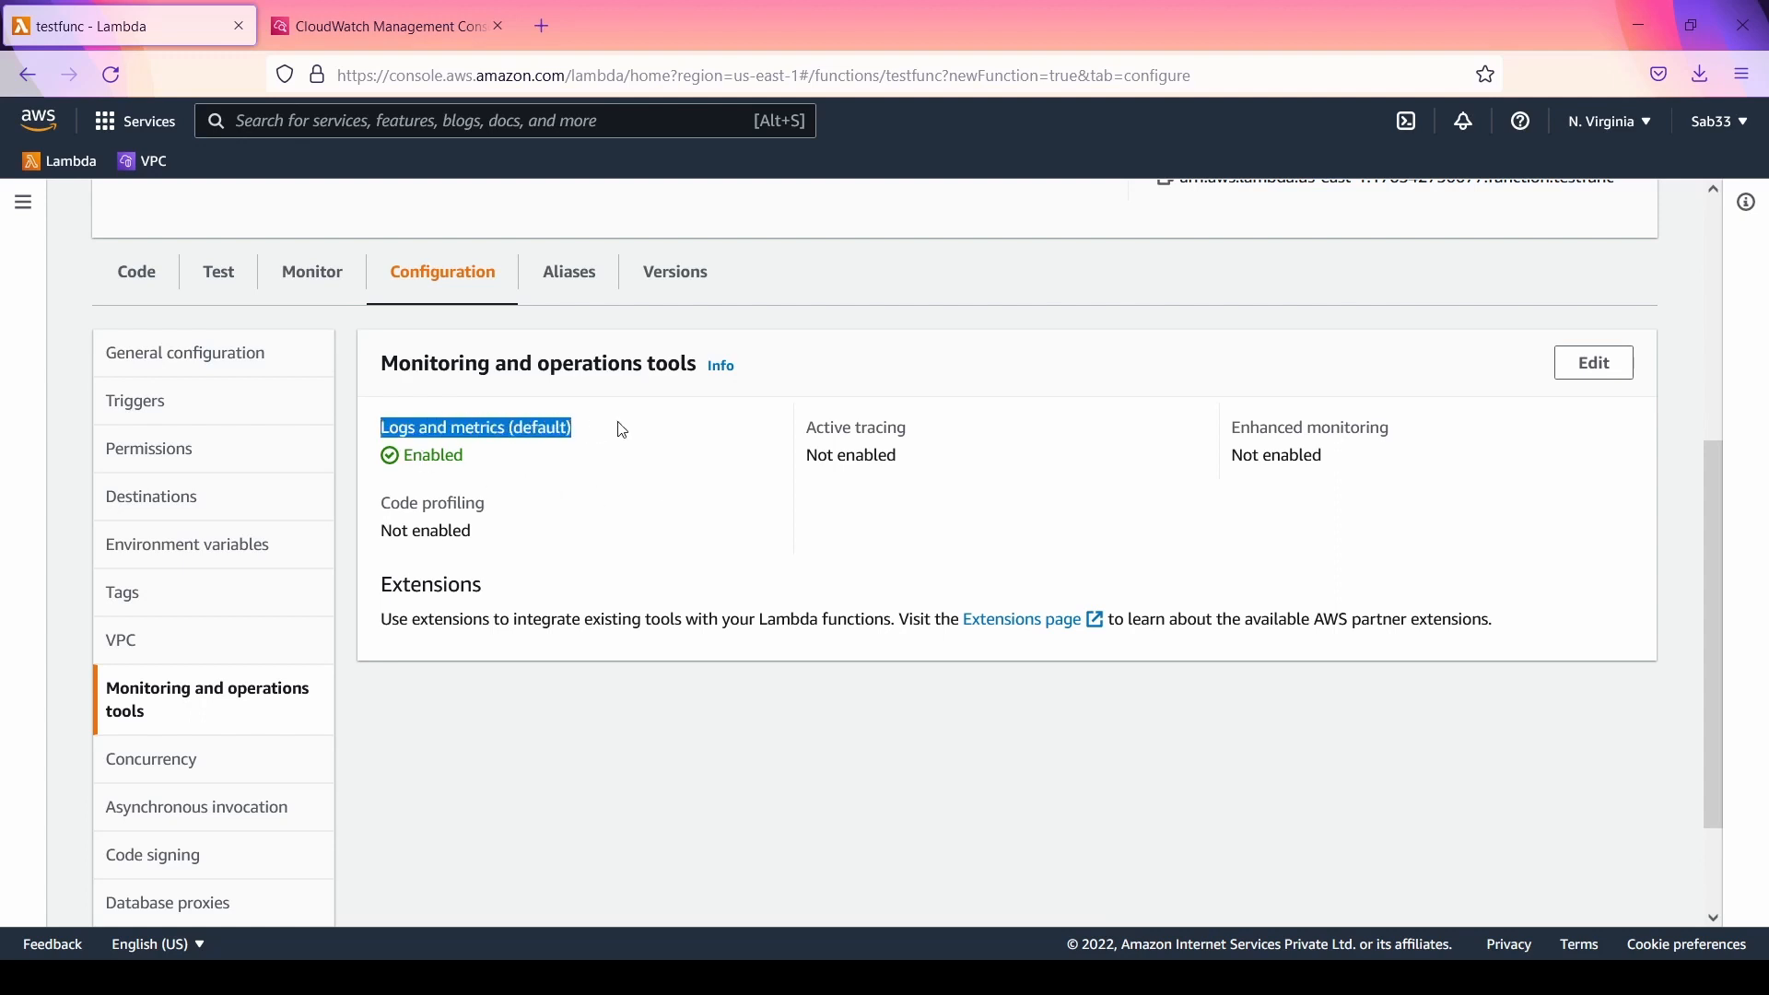
{"action": "left_click", "coordinate": [626, 450]}
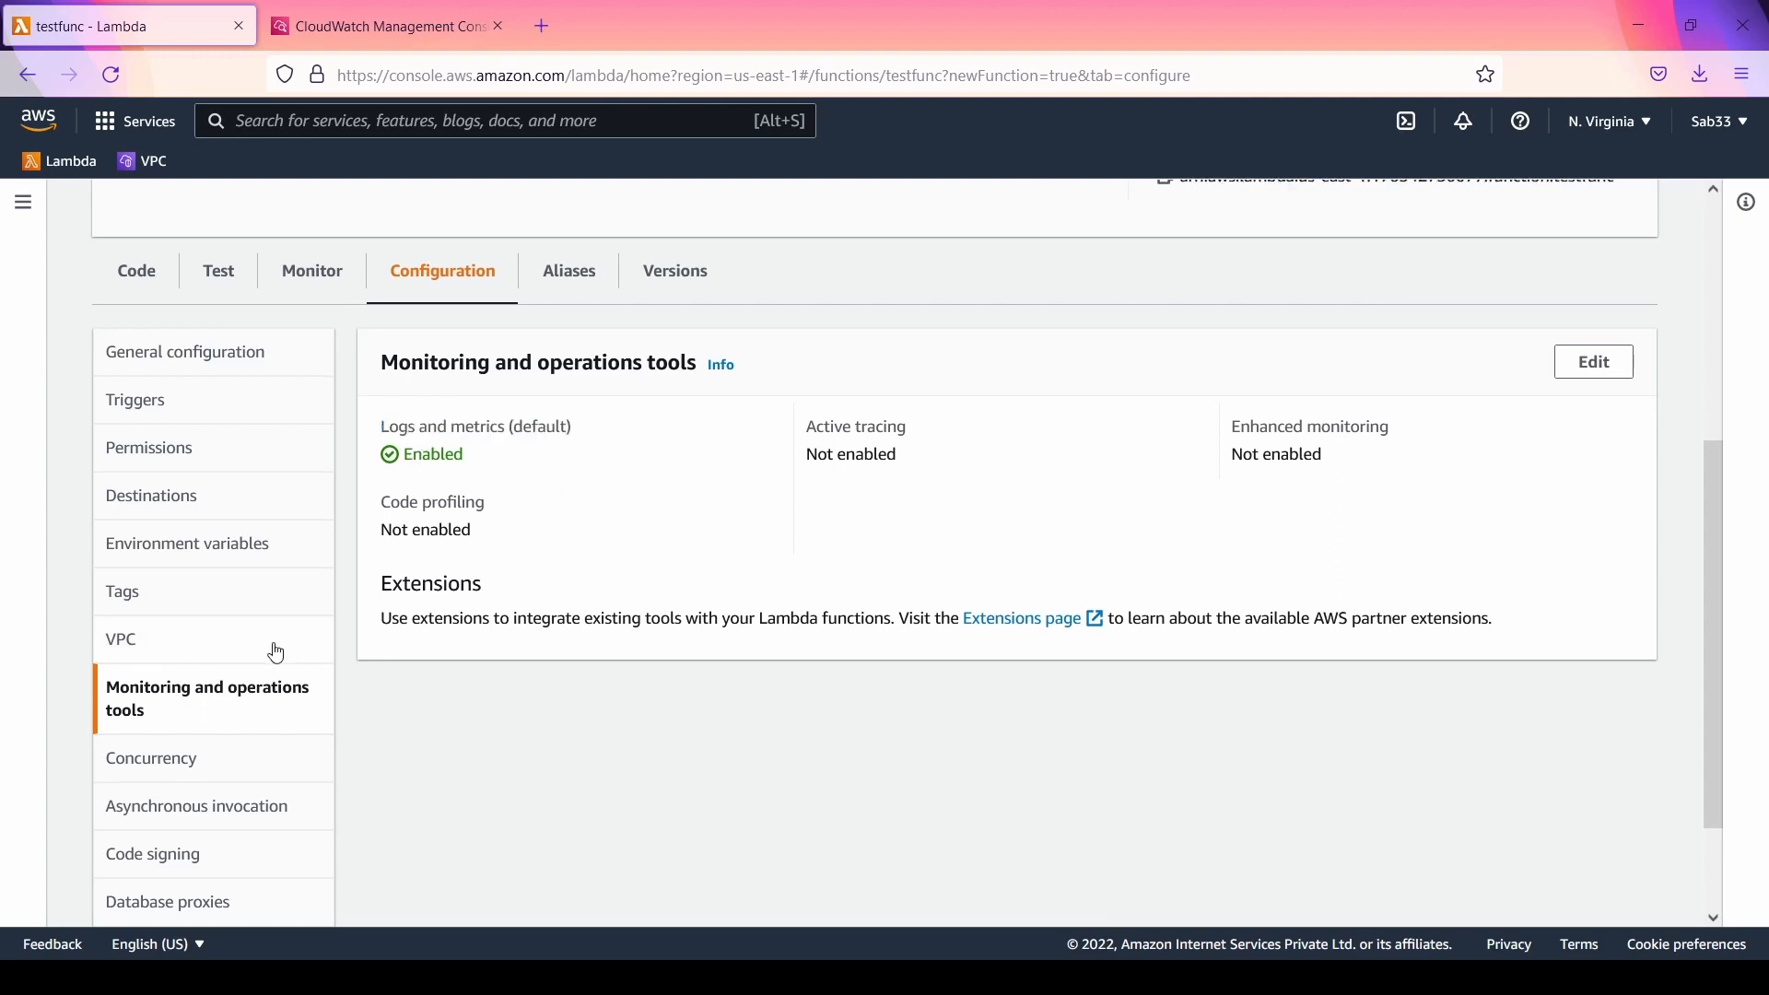
Step: Review testfunc's concurrency settings, highlighting the unreserved account concurrency and looking over the provisioned concurrency configurations
{"action": "scroll", "coordinate": [273, 651], "scroll_direction": "down", "scroll_amount": 2}
{"action": "left_click", "coordinate": [239, 636]}
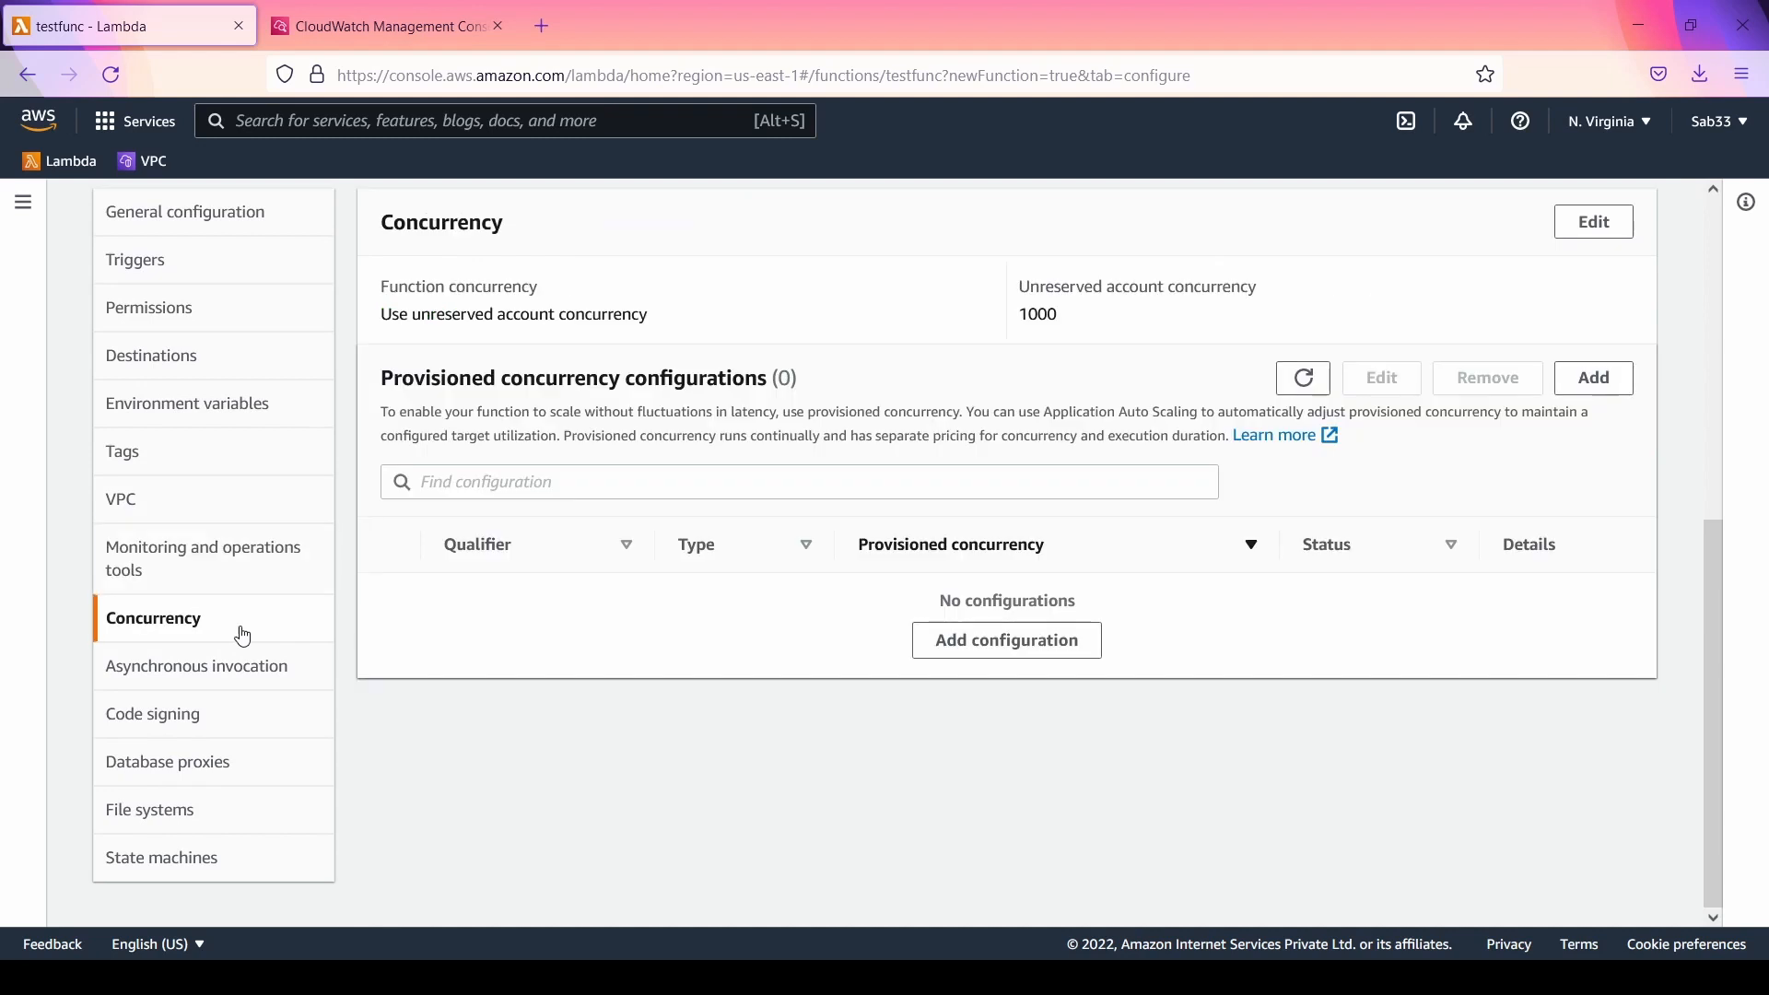
{"action": "scroll", "coordinate": [1275, 701], "scroll_direction": "up", "scroll_amount": 3}
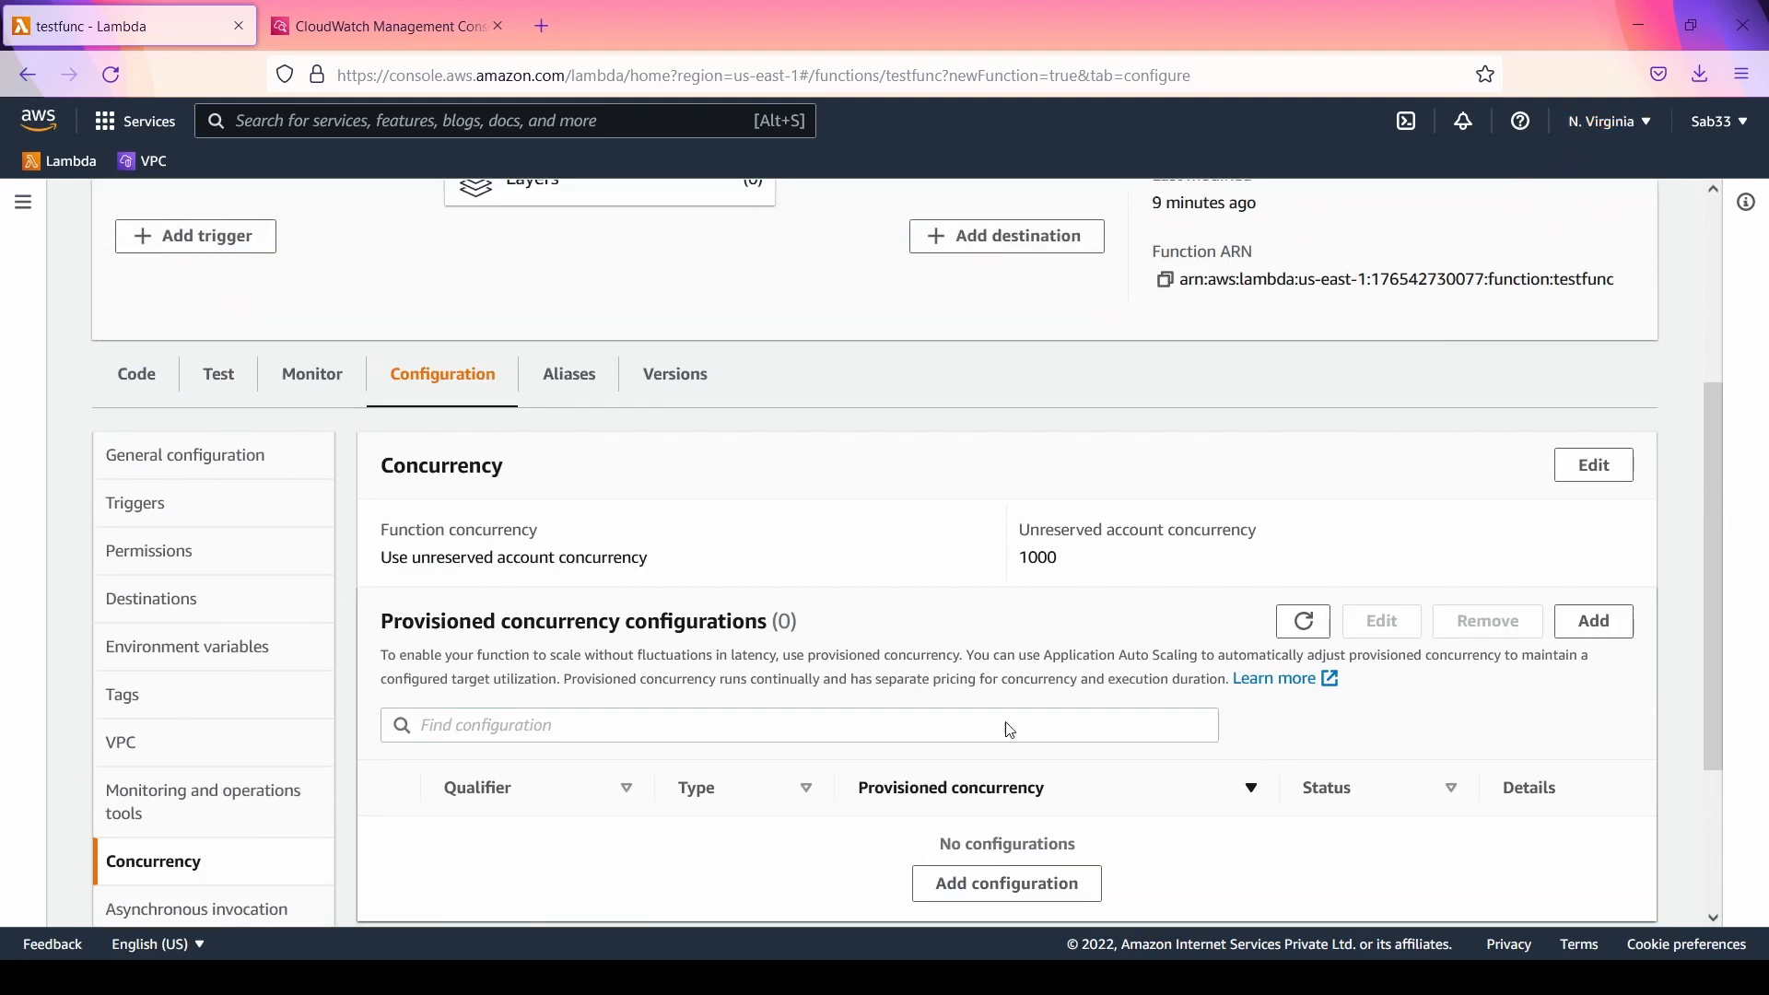
{"action": "scroll", "coordinate": [986, 476], "scroll_direction": "down", "scroll_amount": 3}
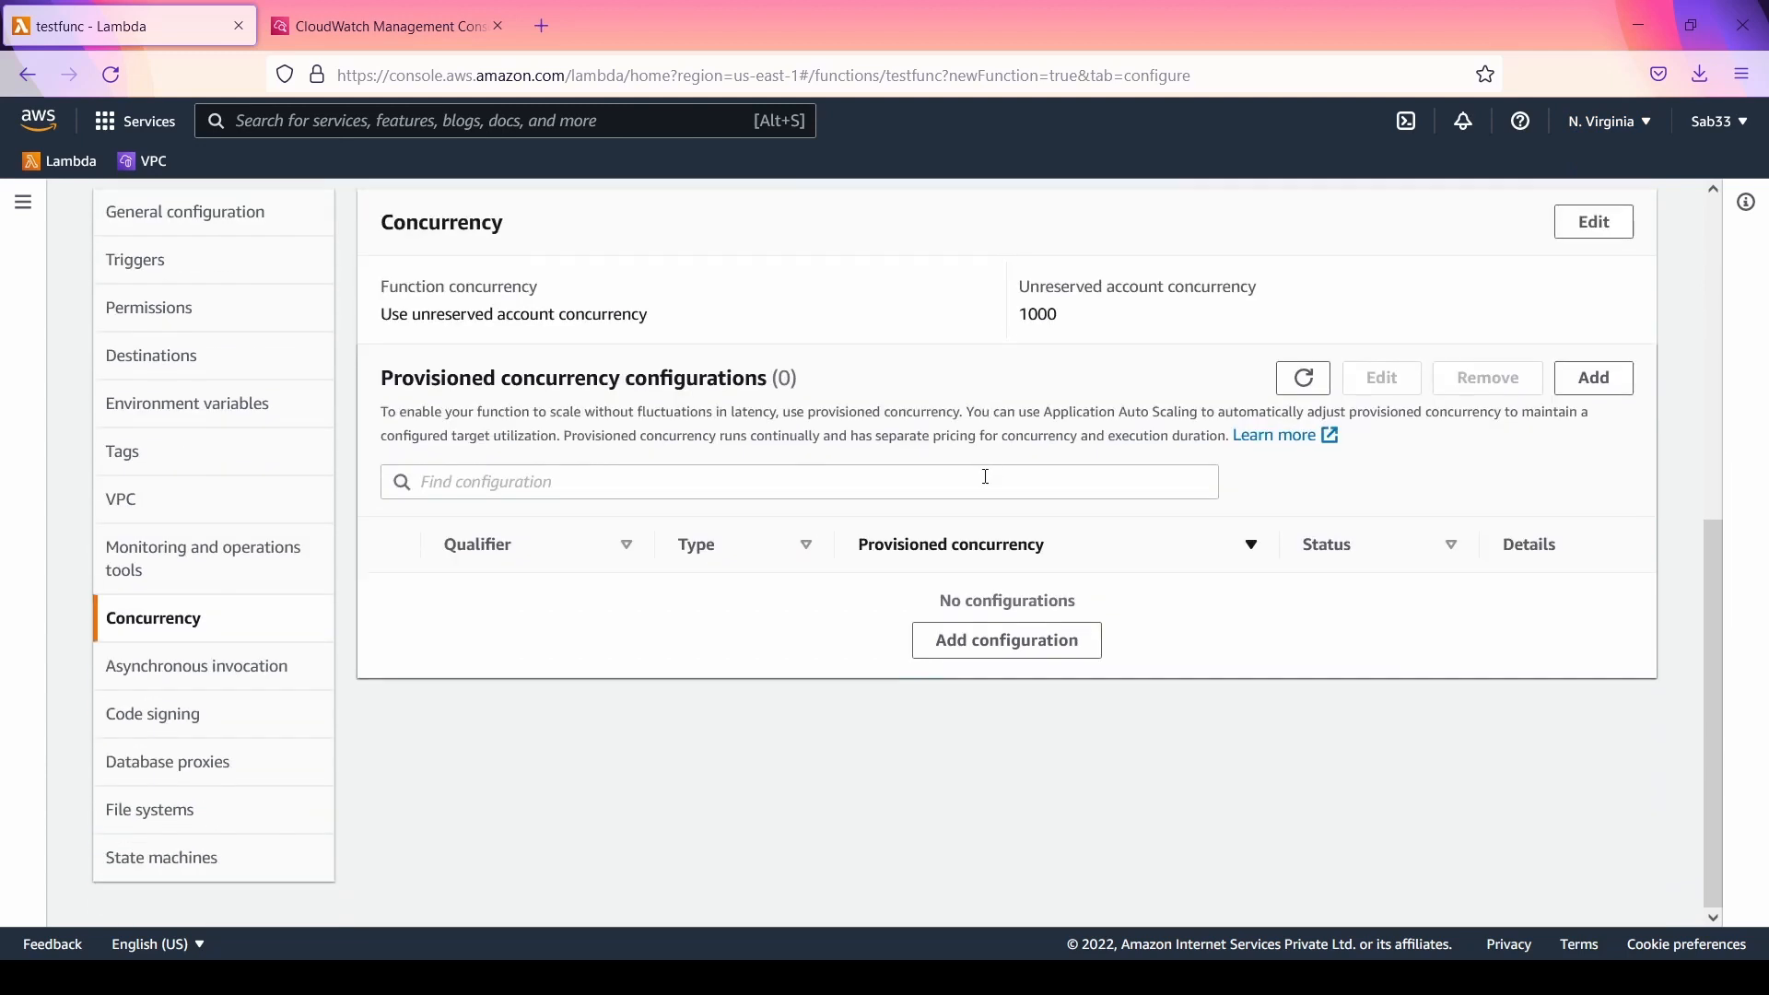
{"action": "scroll", "coordinate": [986, 480], "scroll_direction": "up", "scroll_amount": 2}
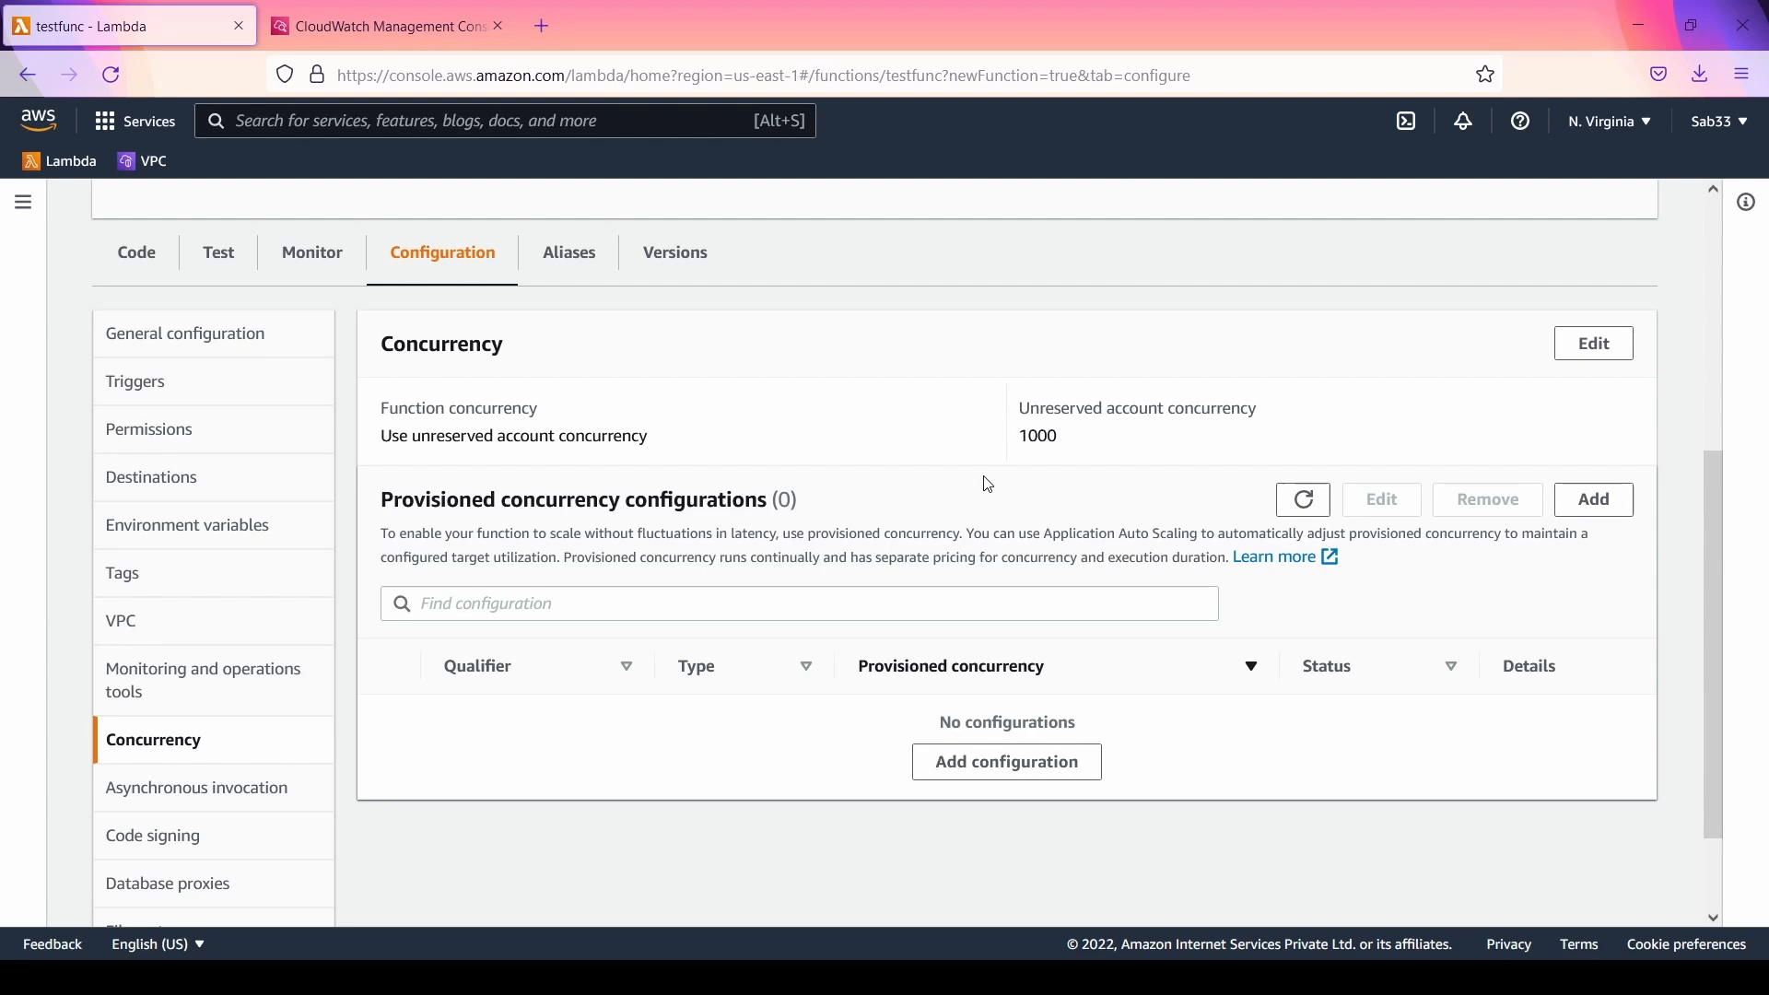
{"action": "double_click", "coordinate": [1039, 436]}
{"action": "scroll", "coordinate": [747, 526], "scroll_direction": "down", "scroll_amount": 1}
{"action": "scroll", "coordinate": [746, 525], "scroll_direction": "up", "scroll_amount": 2}
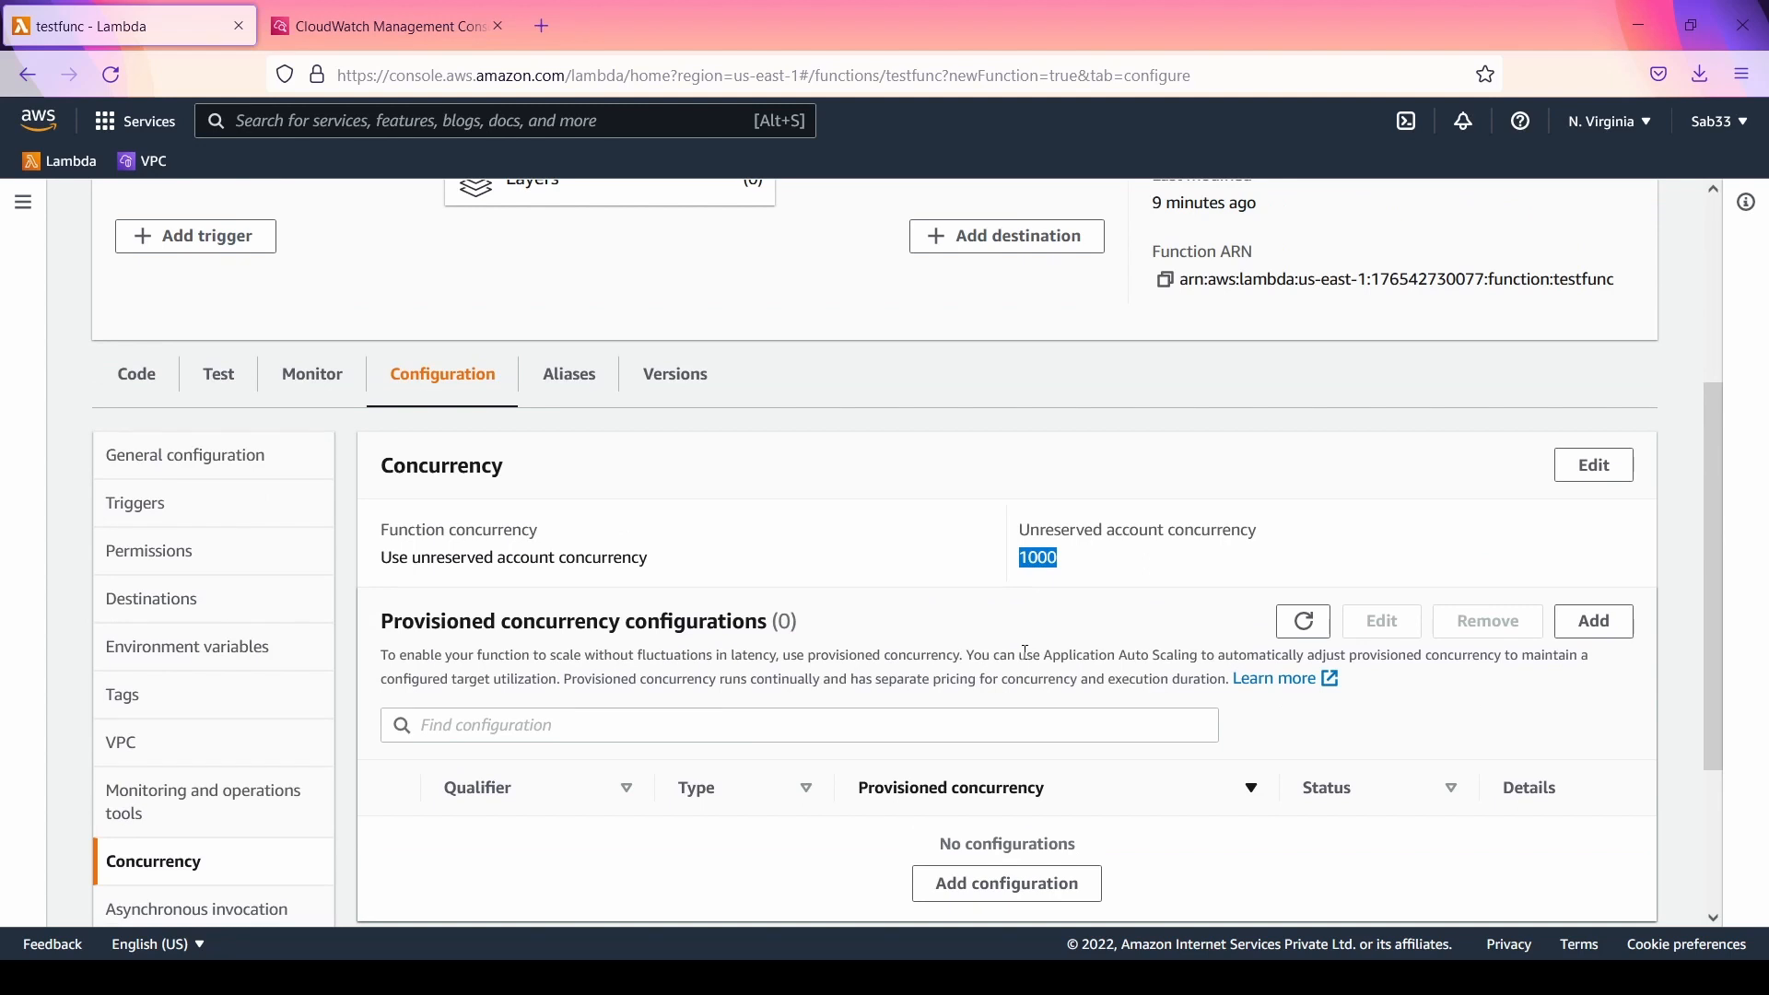
{"action": "scroll", "coordinate": [1027, 652], "scroll_direction": "down", "scroll_amount": 2}
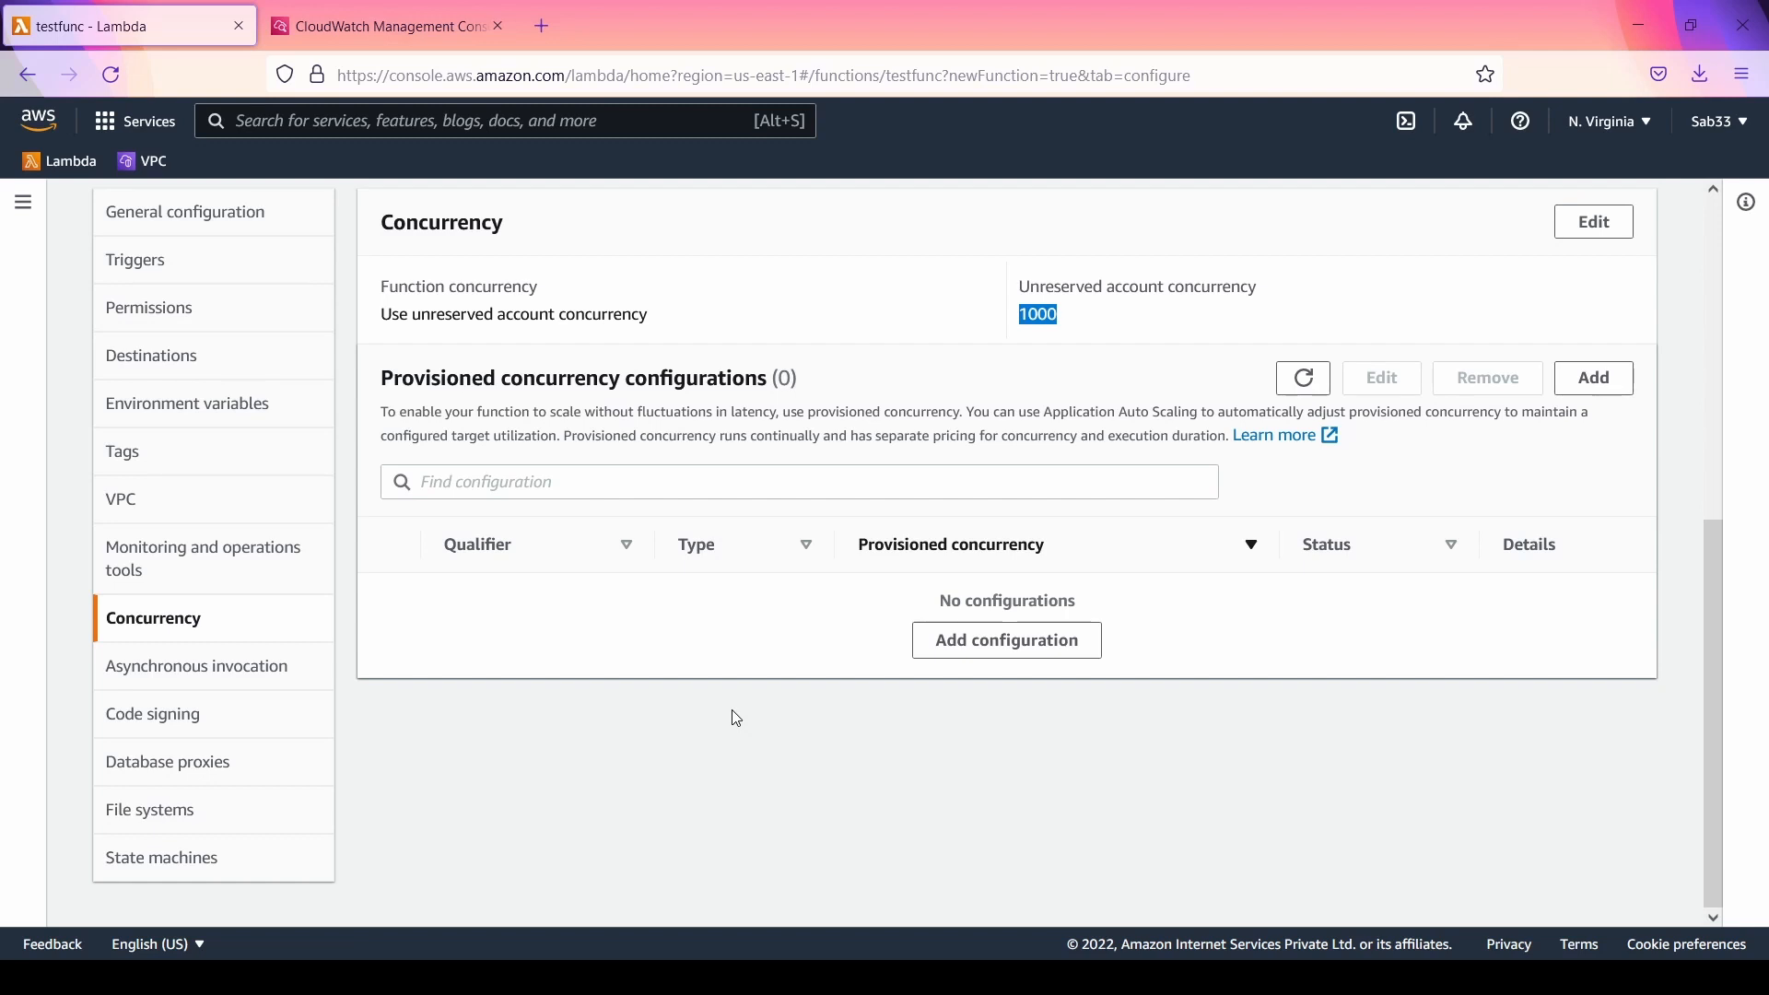
Step: Review testfunc's asynchronous invocation settings, inspect the dead-letter queue service options in the edit form, and cancel without saving
{"action": "left_click", "coordinate": [211, 676]}
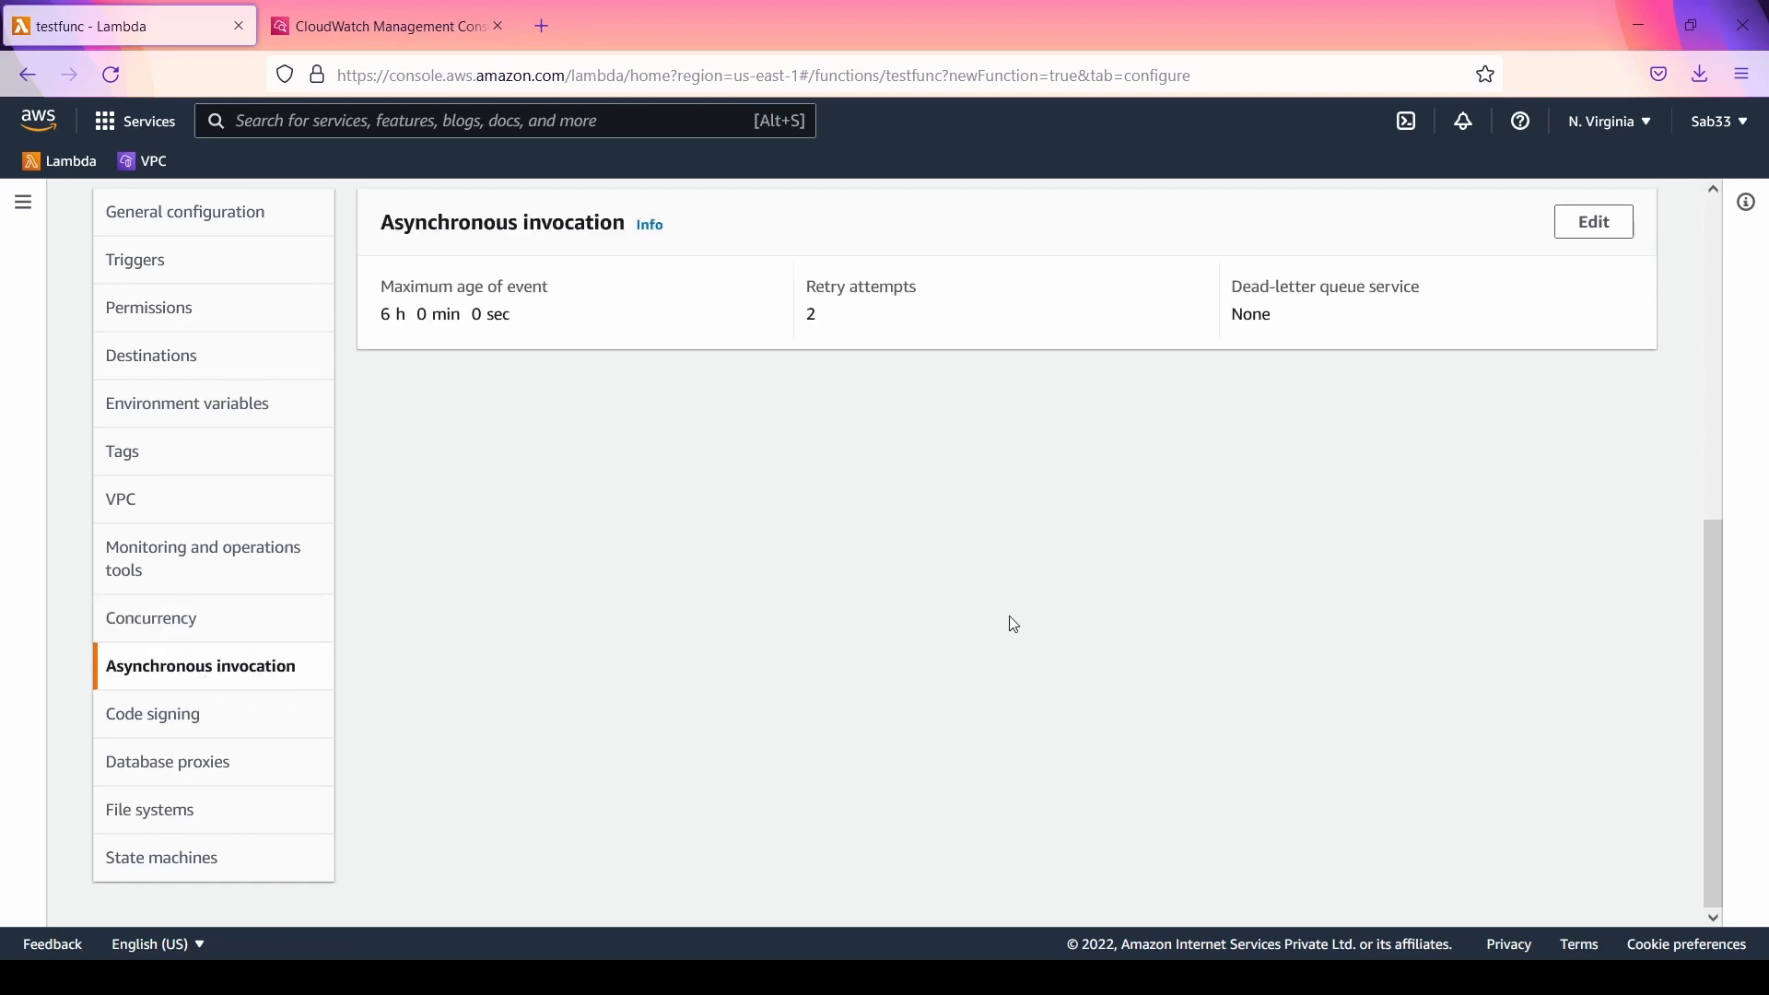
{"action": "scroll", "coordinate": [1012, 623], "scroll_direction": "up", "scroll_amount": 3}
{"action": "scroll", "coordinate": [1012, 627], "scroll_direction": "down", "scroll_amount": 3}
{"action": "left_click", "coordinate": [1603, 227]}
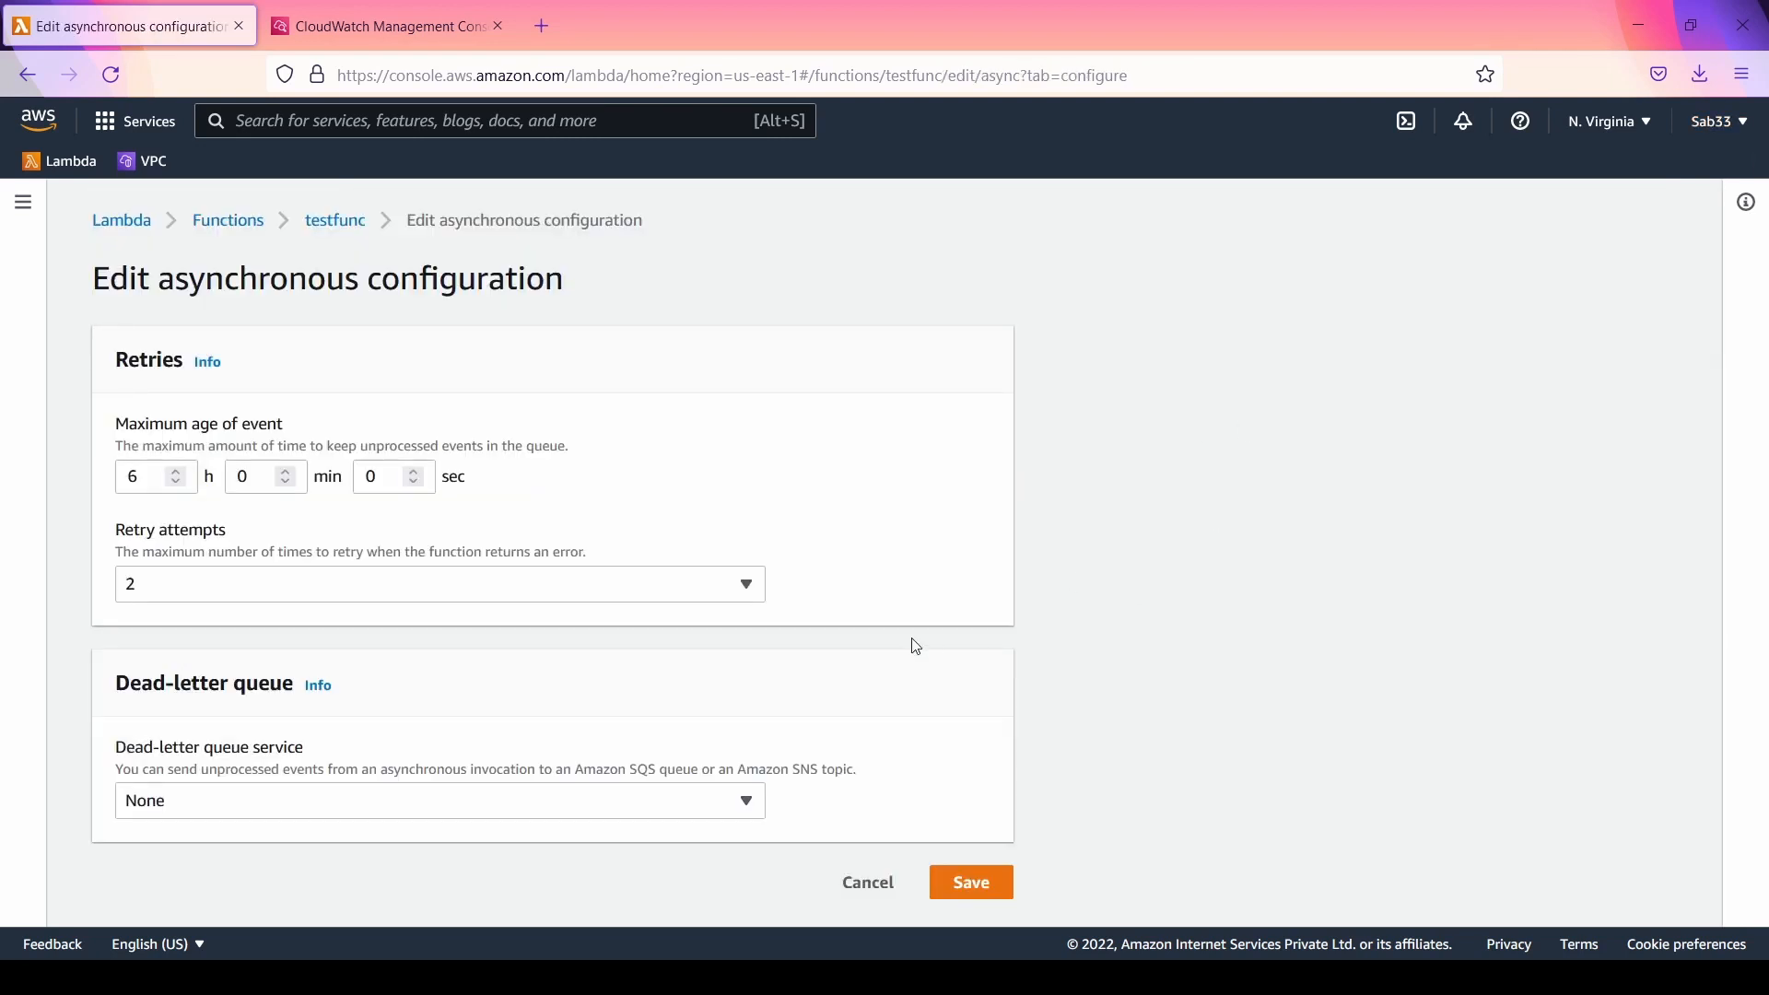
{"action": "left_click", "coordinate": [455, 803]}
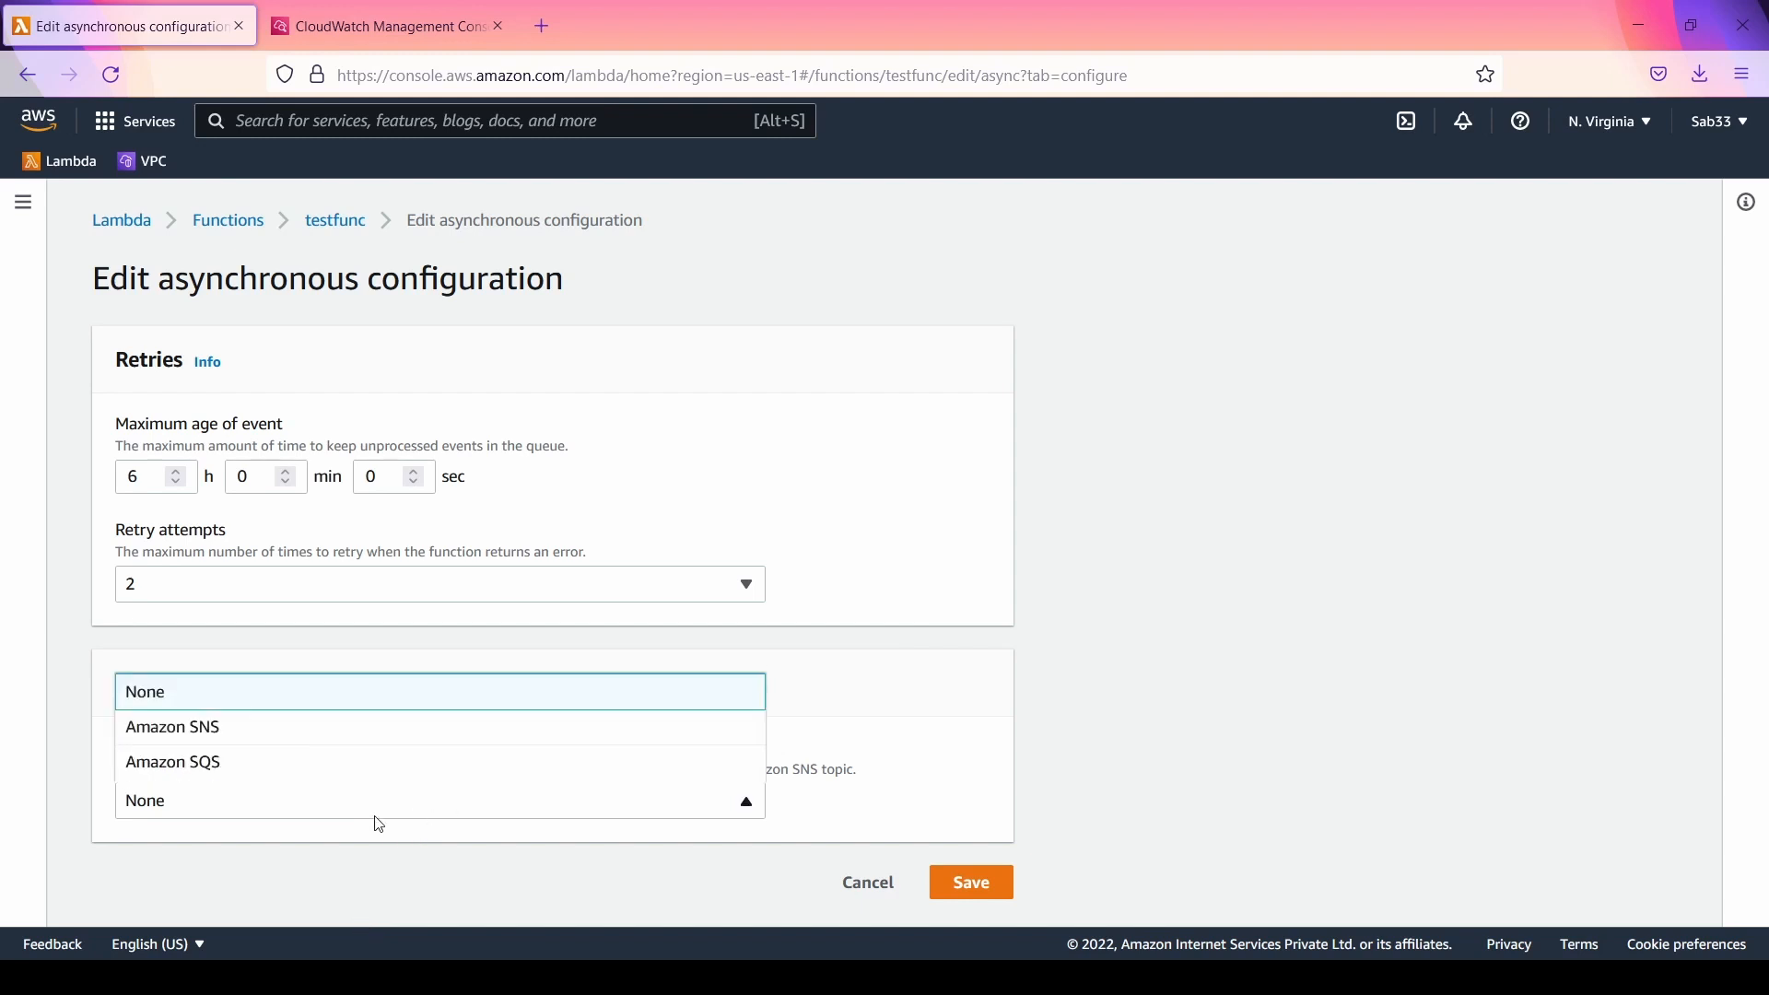
{"action": "left_click", "coordinate": [869, 882]}
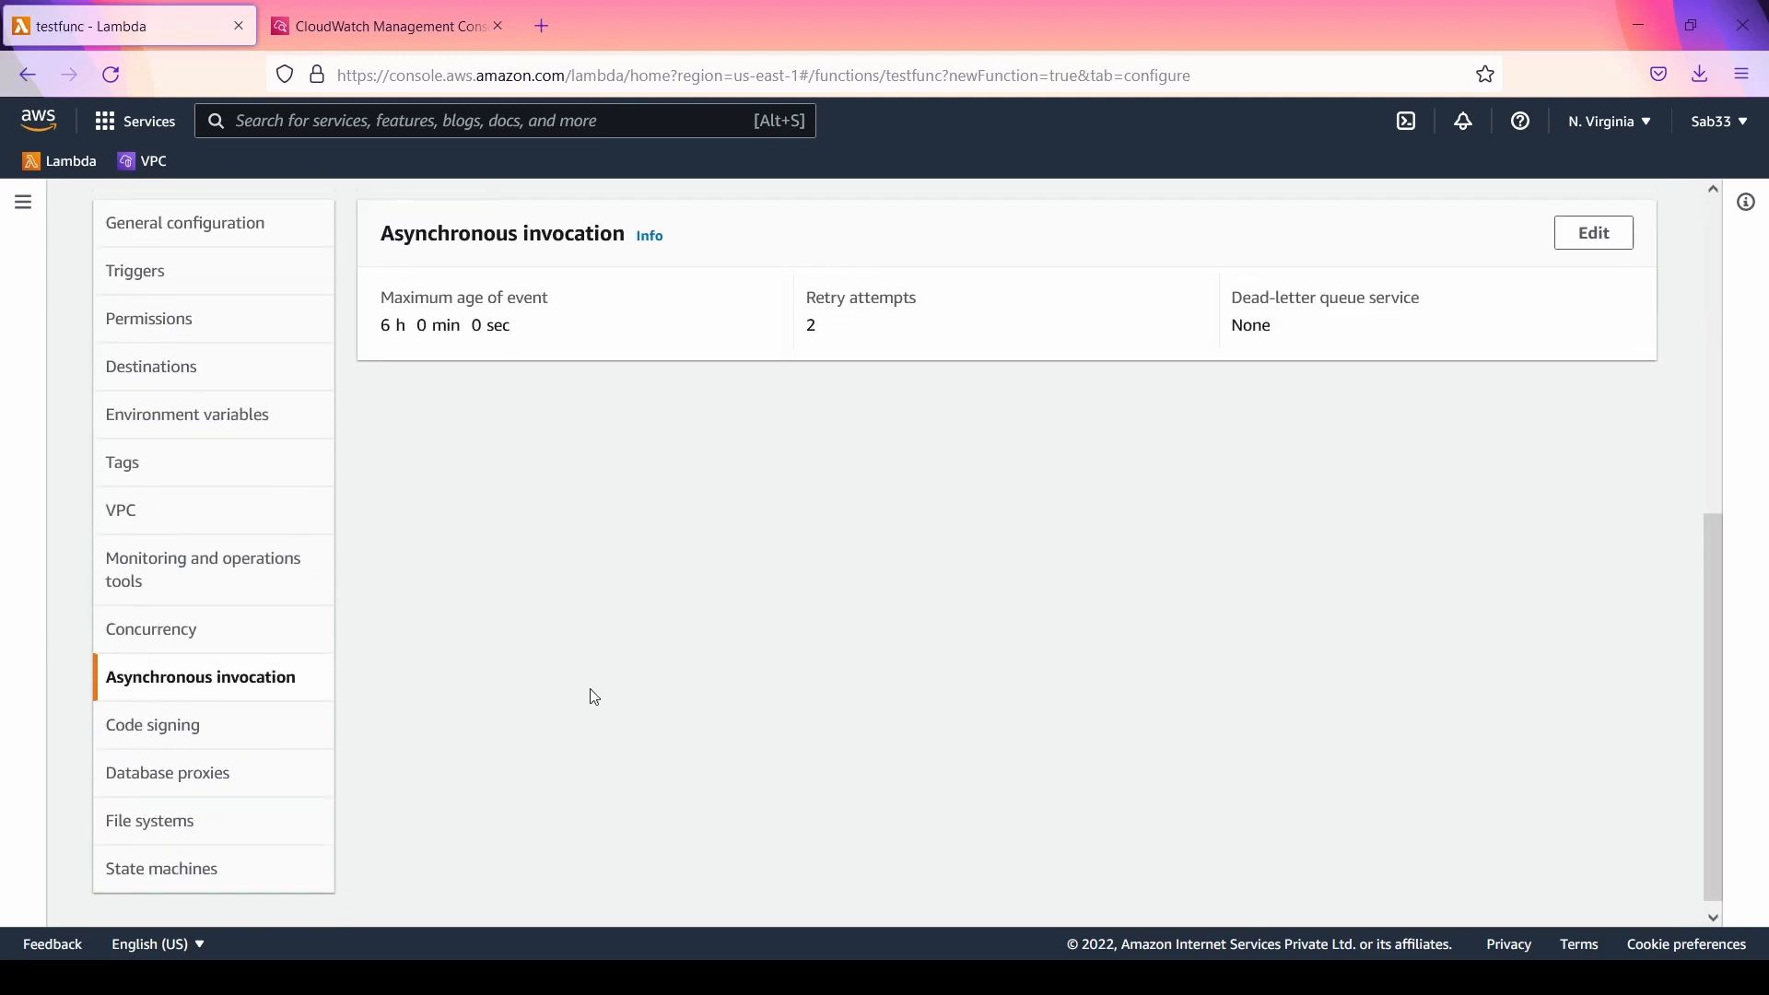
Step: View testfunc's code signing configuration and review the form for adding a database proxy, cancelling without adding one
{"action": "left_click", "coordinate": [145, 734]}
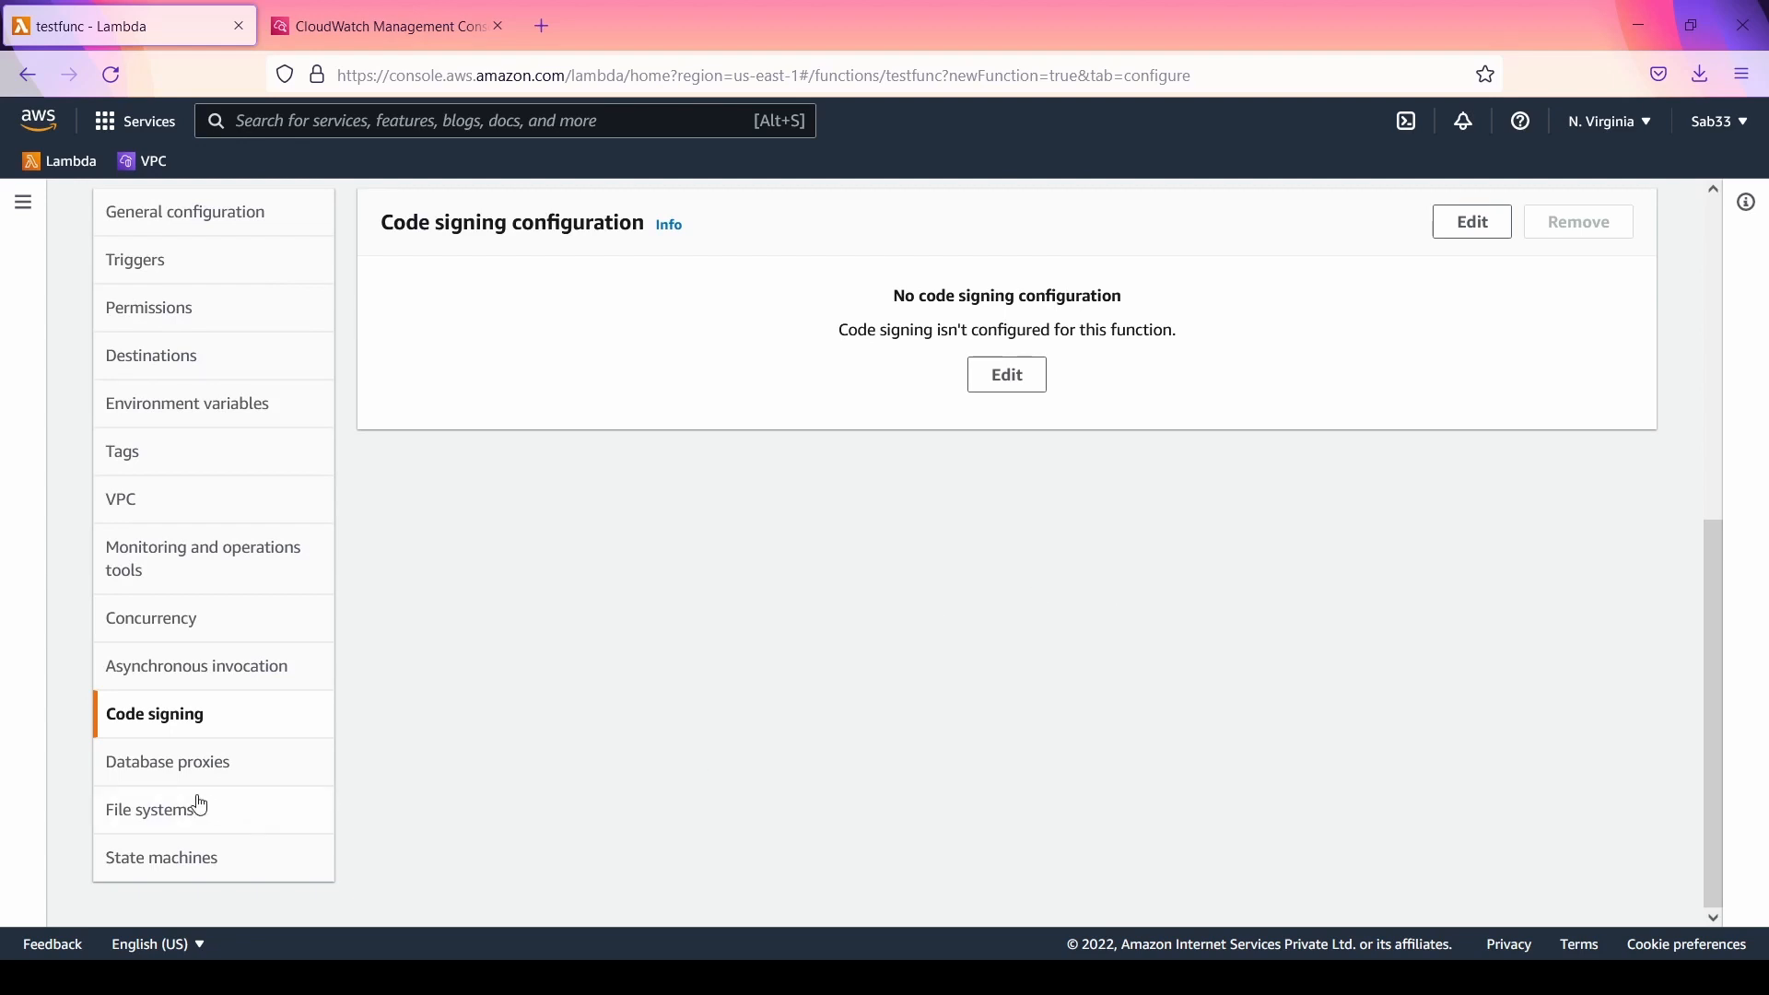
{"action": "left_click", "coordinate": [205, 762]}
{"action": "scroll", "coordinate": [1031, 627], "scroll_direction": "up", "scroll_amount": 3}
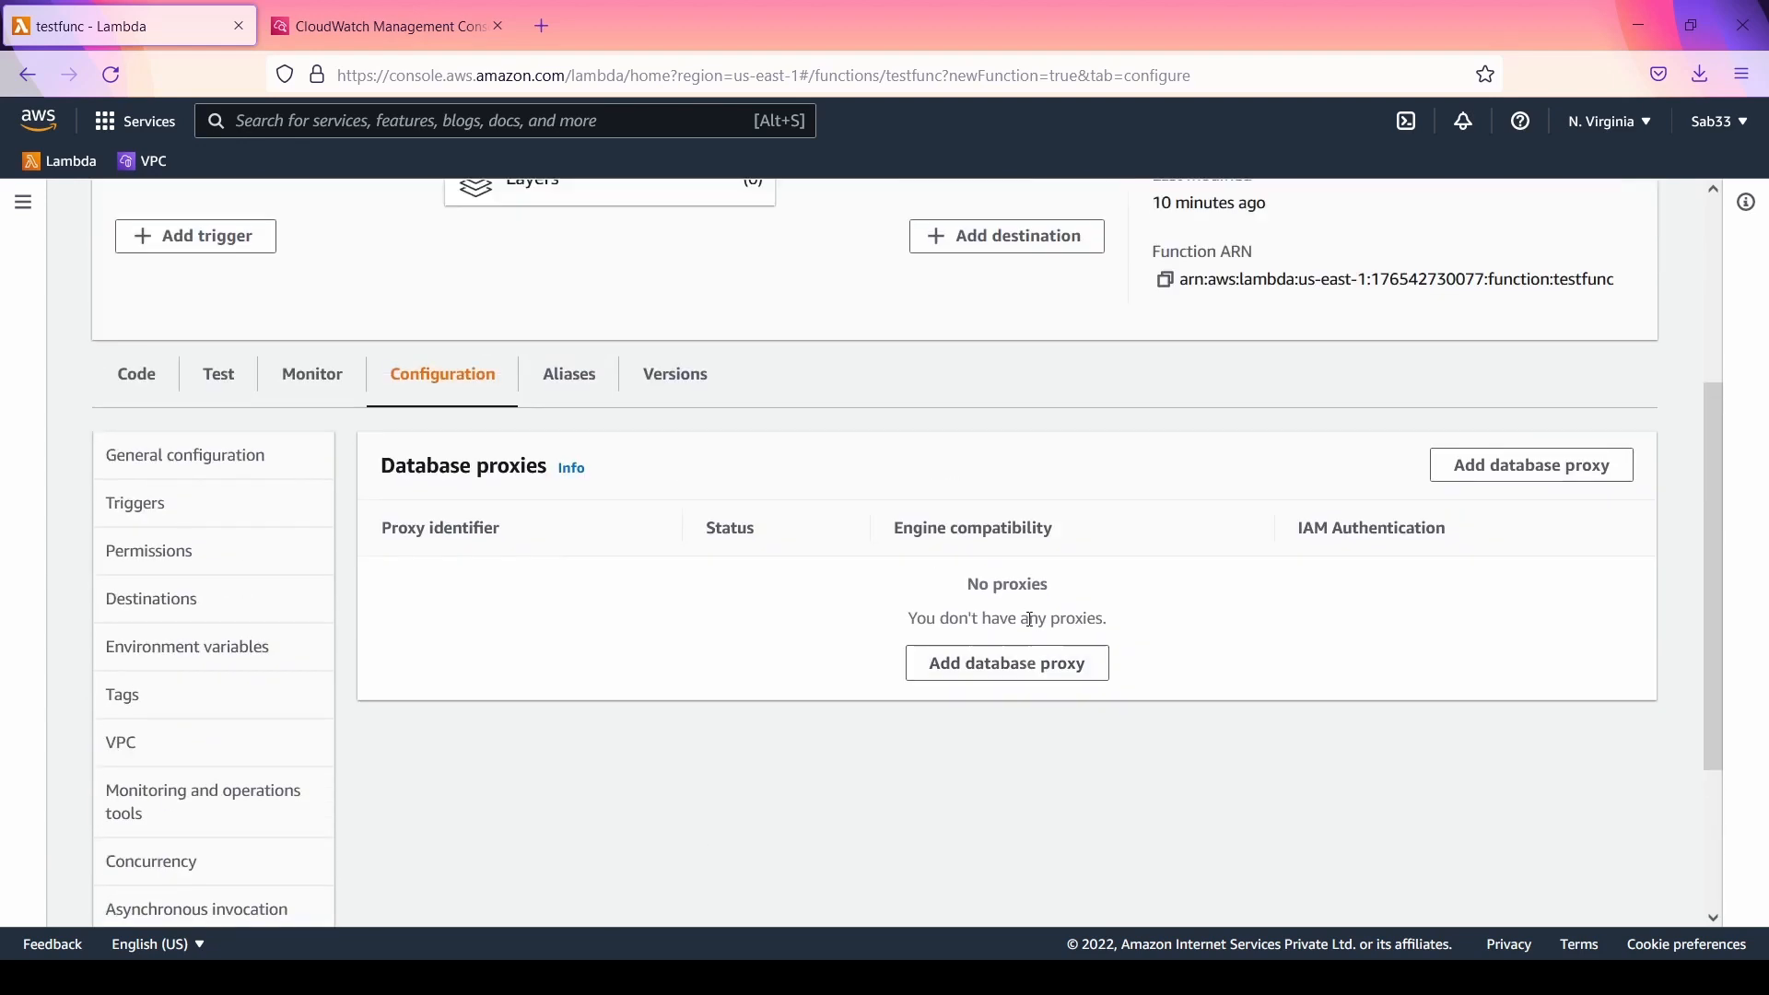
{"action": "left_click", "coordinate": [1564, 474]}
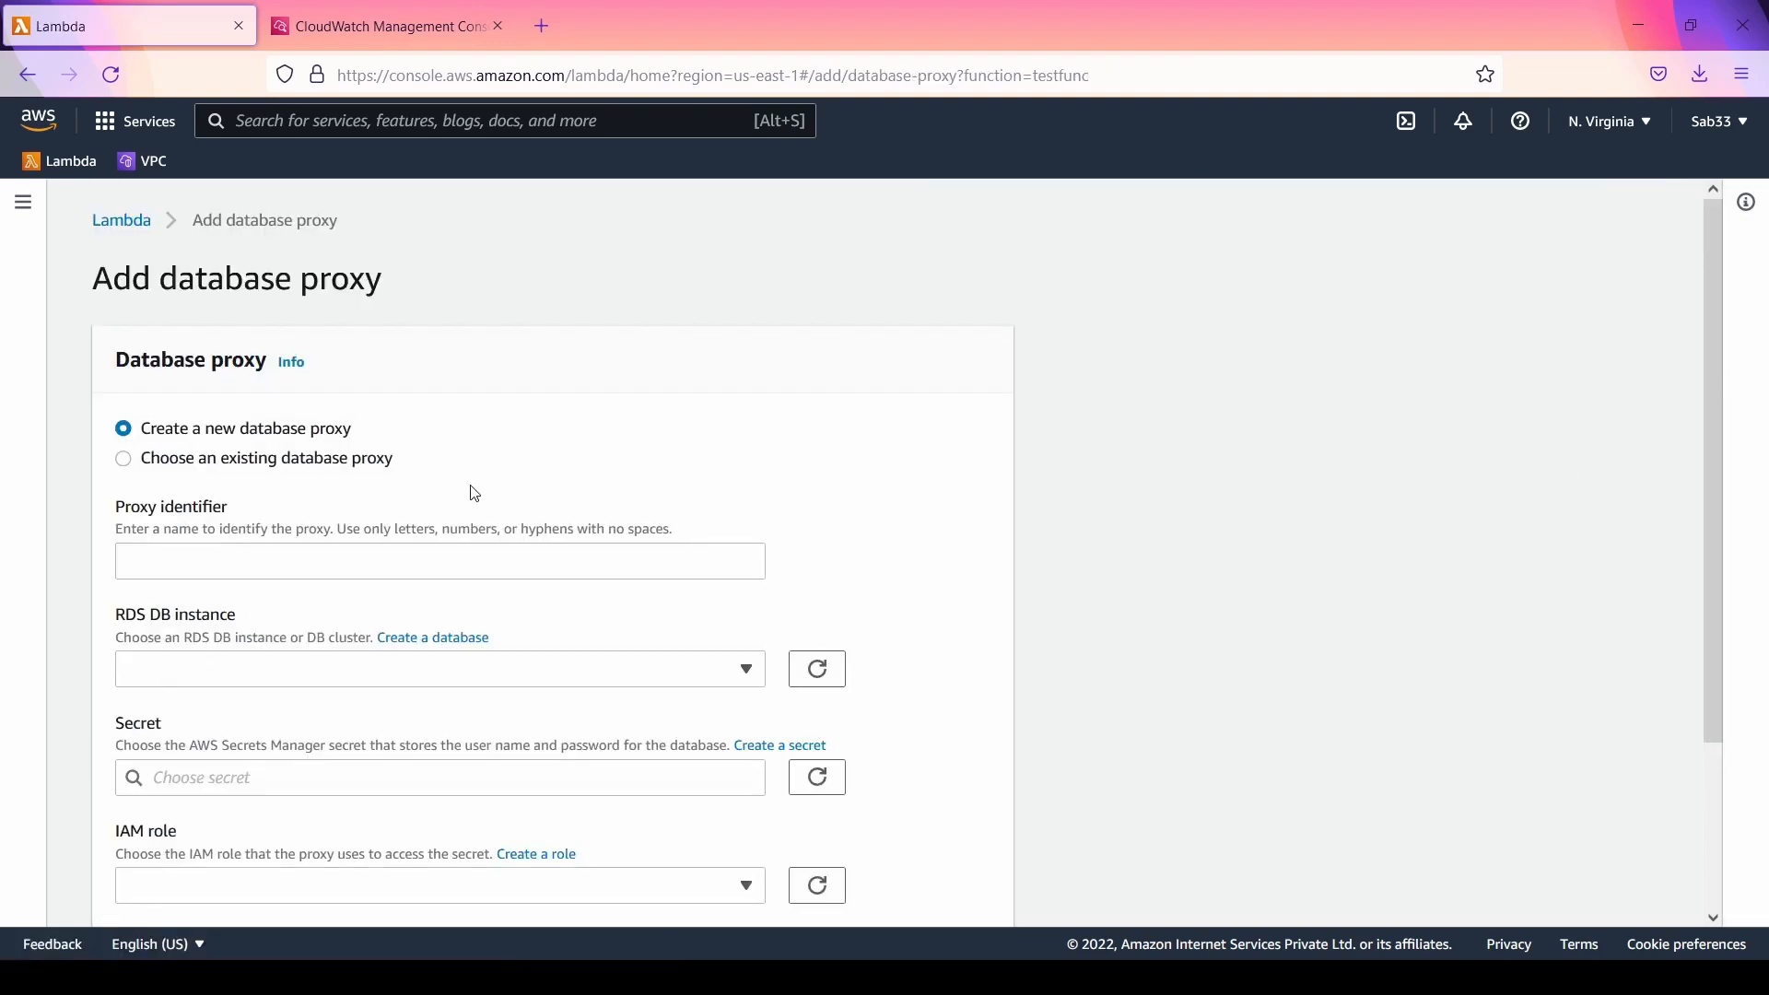
{"action": "scroll", "coordinate": [476, 495], "scroll_direction": "down", "scroll_amount": 3}
{"action": "scroll", "coordinate": [476, 495], "scroll_direction": "up", "scroll_amount": 3}
{"action": "scroll", "coordinate": [651, 462], "scroll_direction": "down", "scroll_amount": 3}
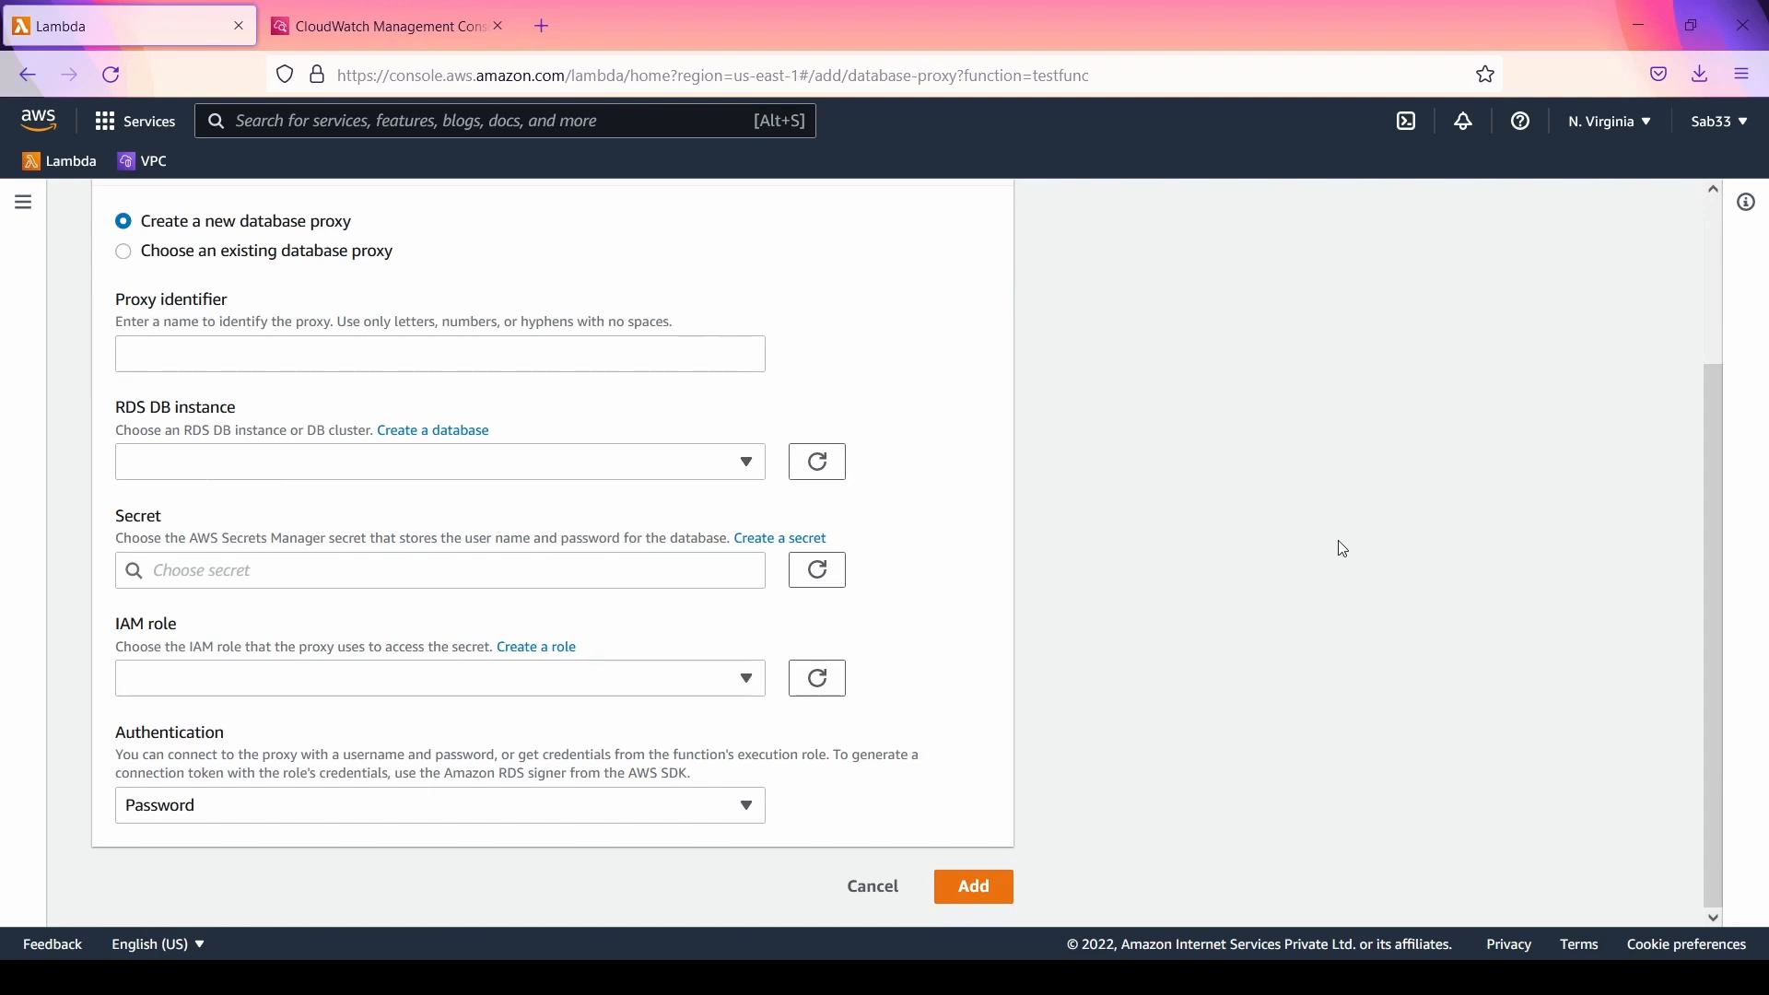
{"action": "left_click", "coordinate": [873, 894]}
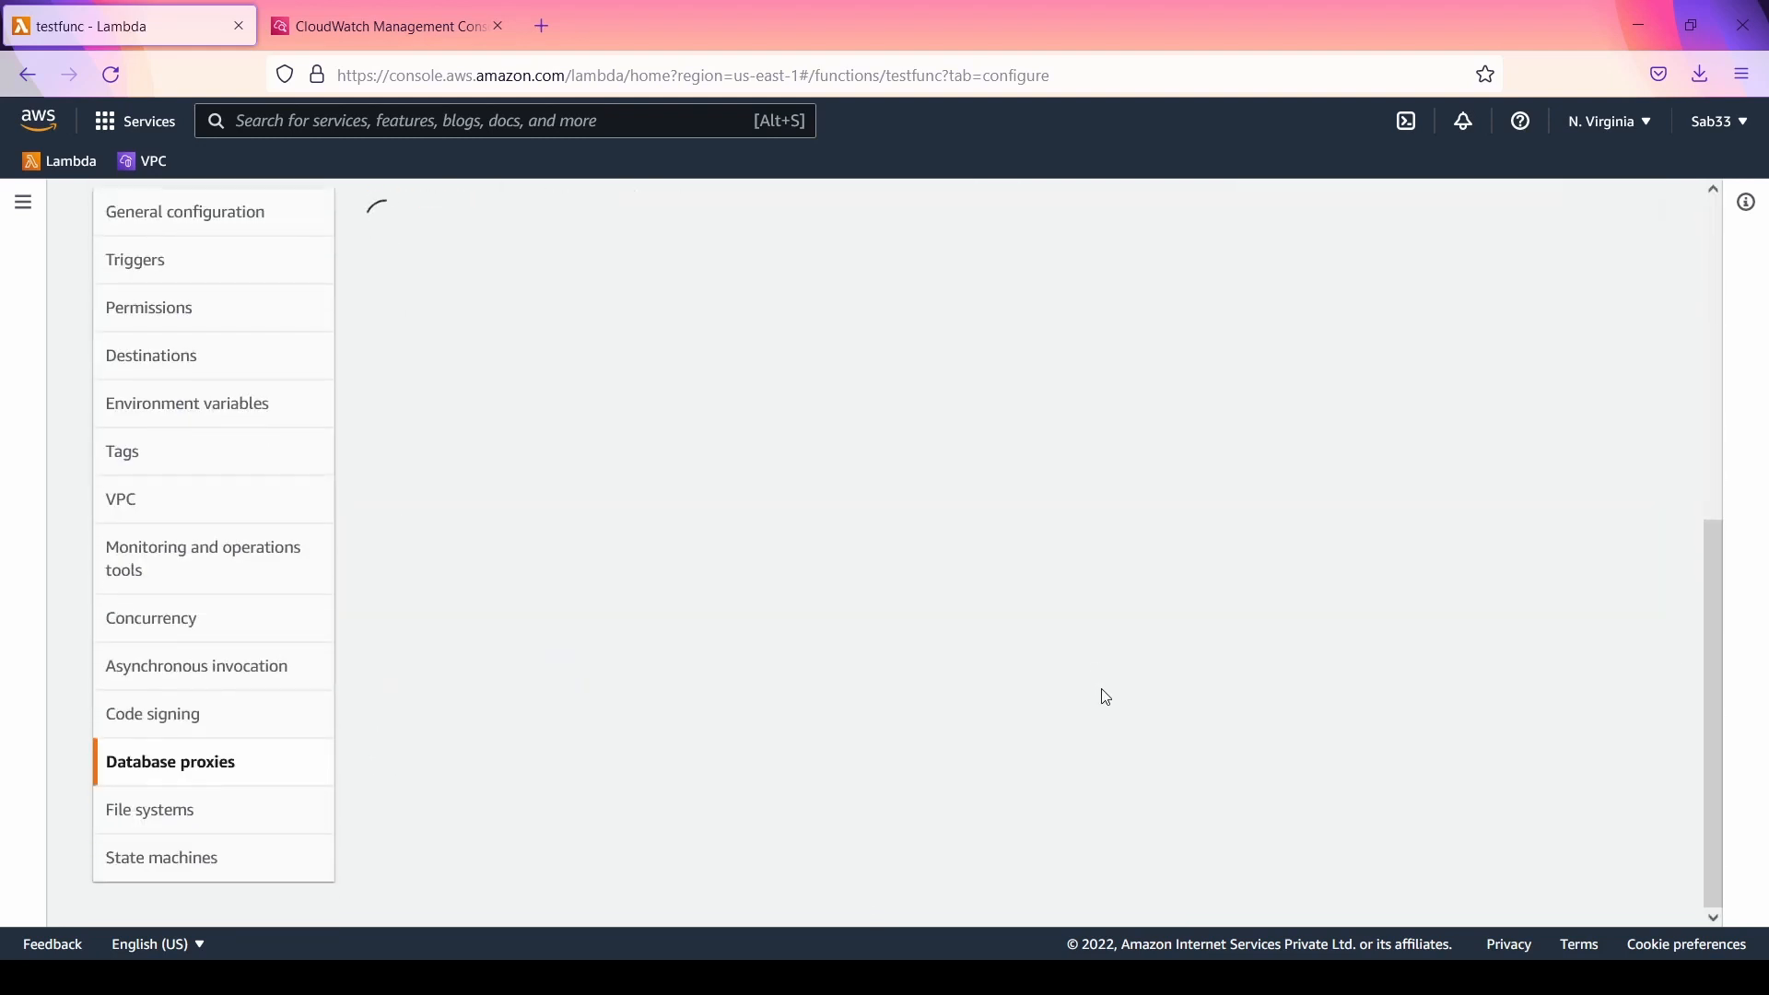
Step: View the file systems and state machines sections of testfunc's configuration
{"action": "left_click", "coordinate": [215, 811]}
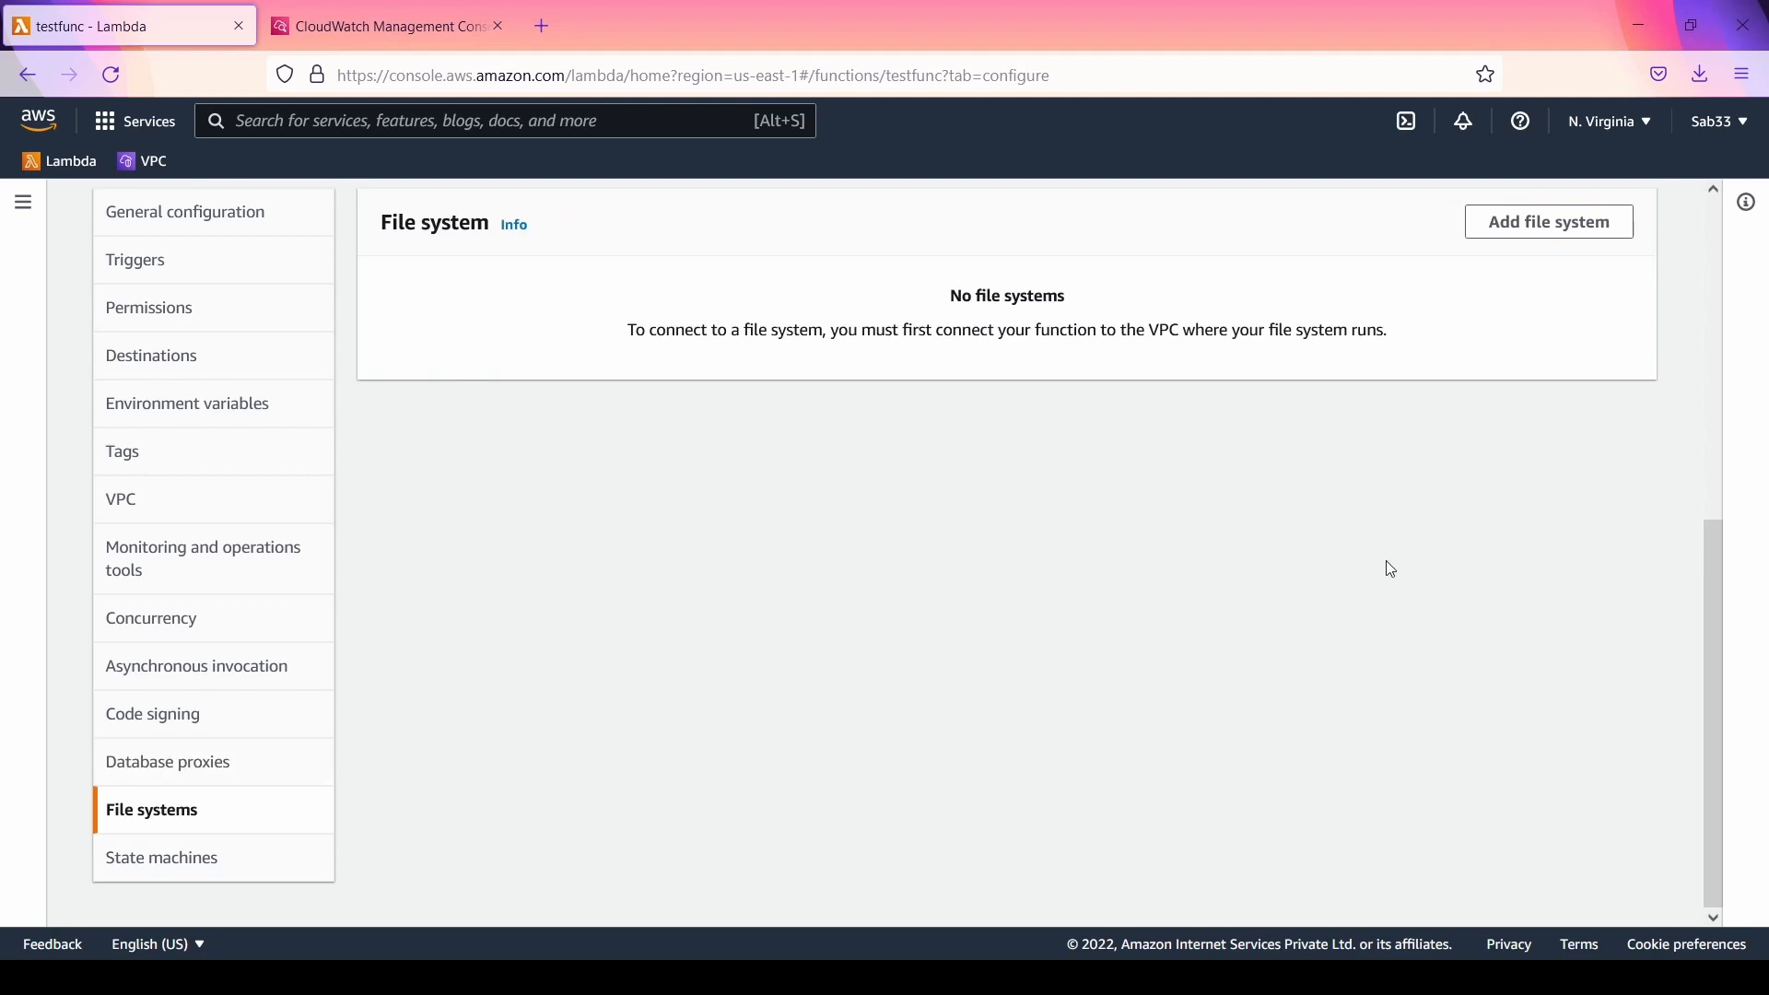
{"action": "scroll", "coordinate": [1386, 561], "scroll_direction": "up", "scroll_amount": 4}
{"action": "scroll", "coordinate": [1387, 553], "scroll_direction": "down", "scroll_amount": 3}
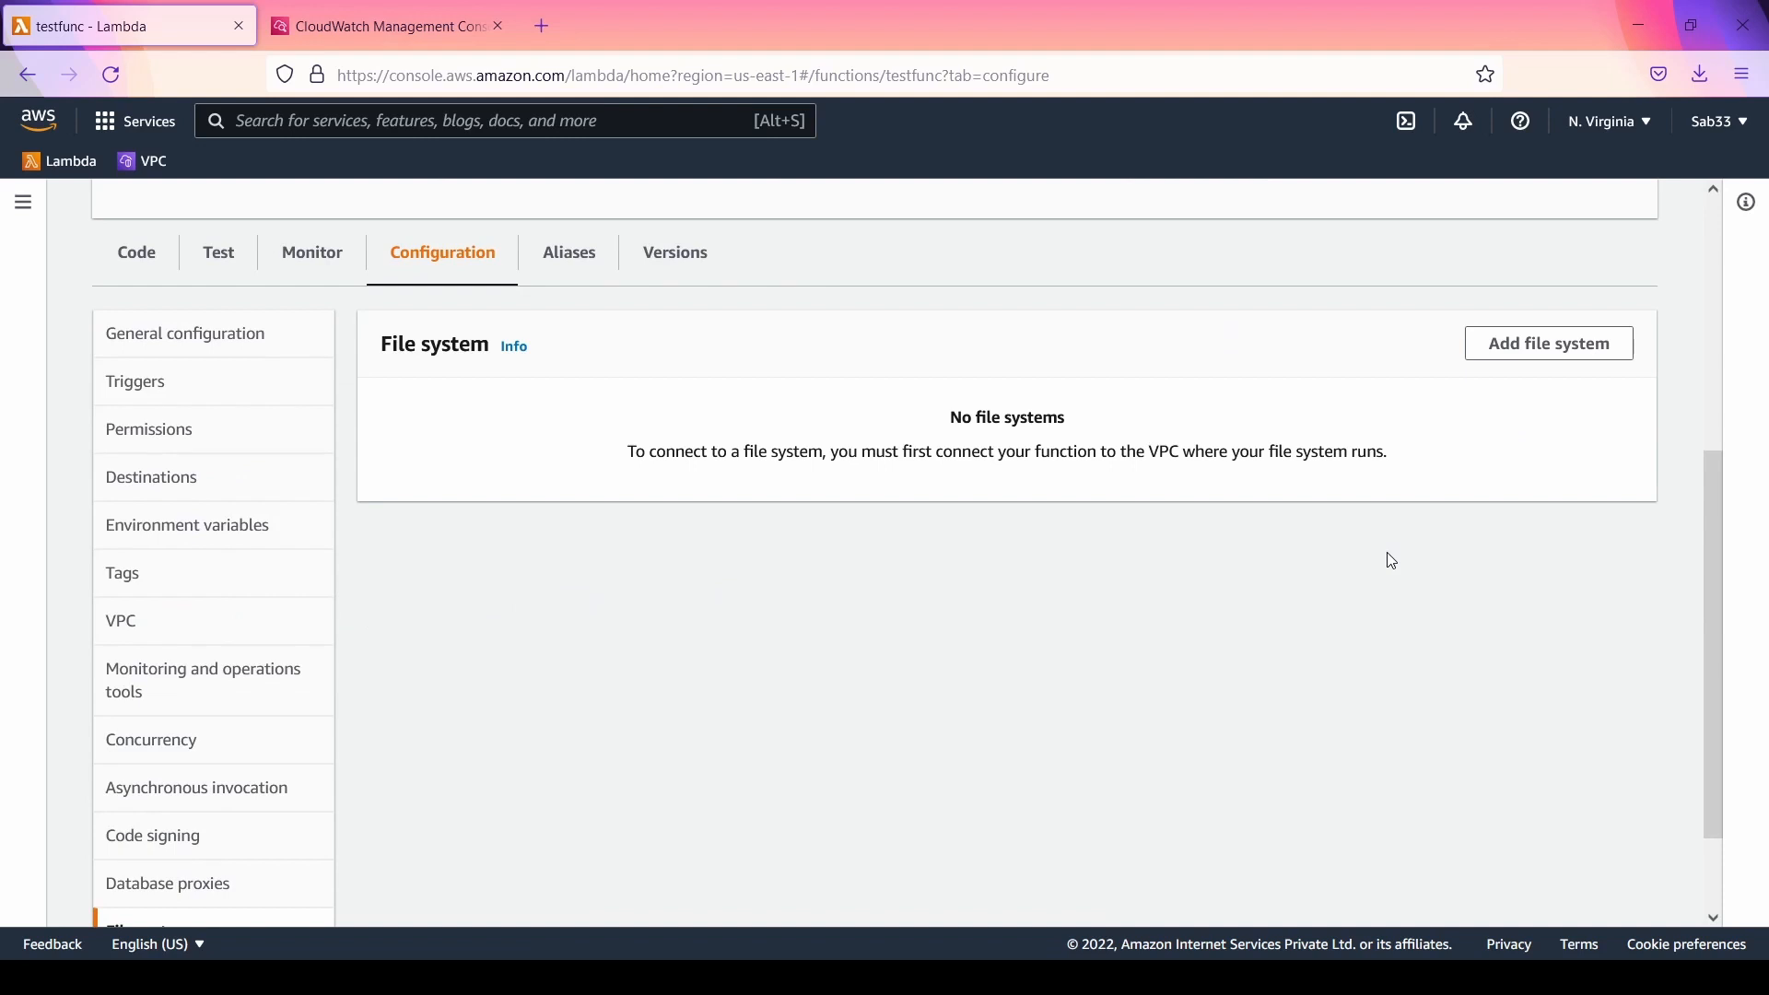
{"action": "scroll", "coordinate": [1536, 498], "scroll_direction": "down", "scroll_amount": 2}
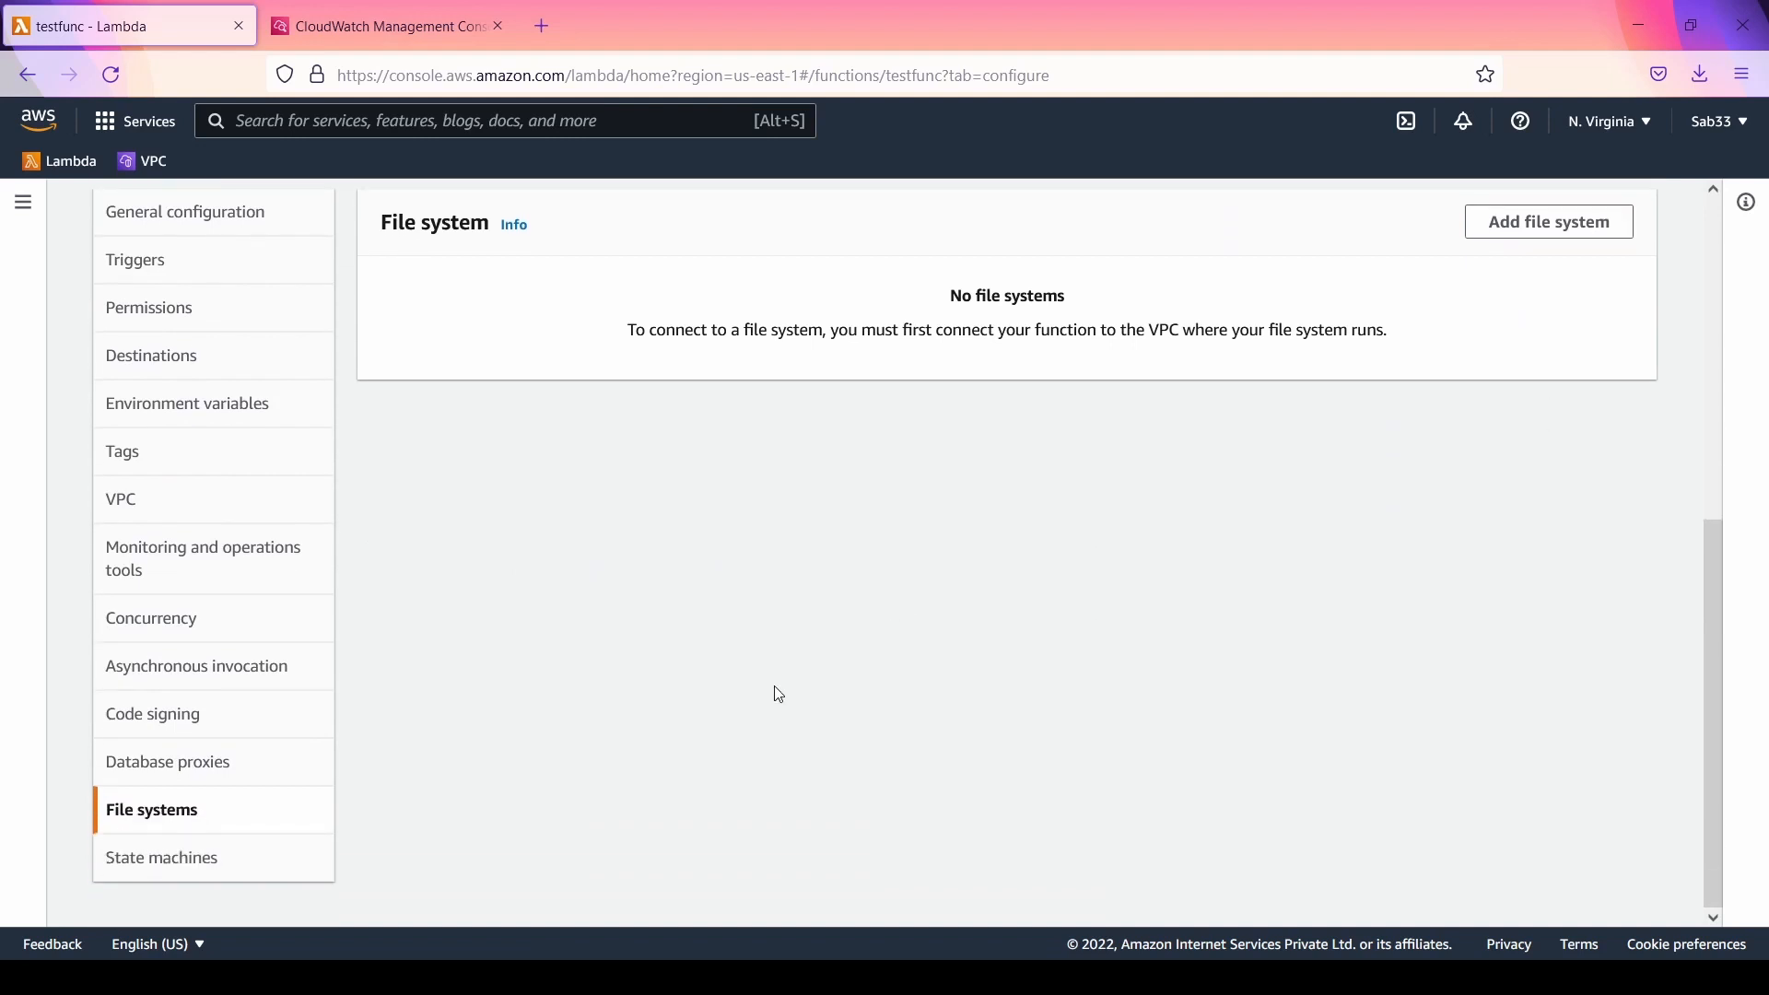
{"action": "left_click", "coordinate": [210, 880]}
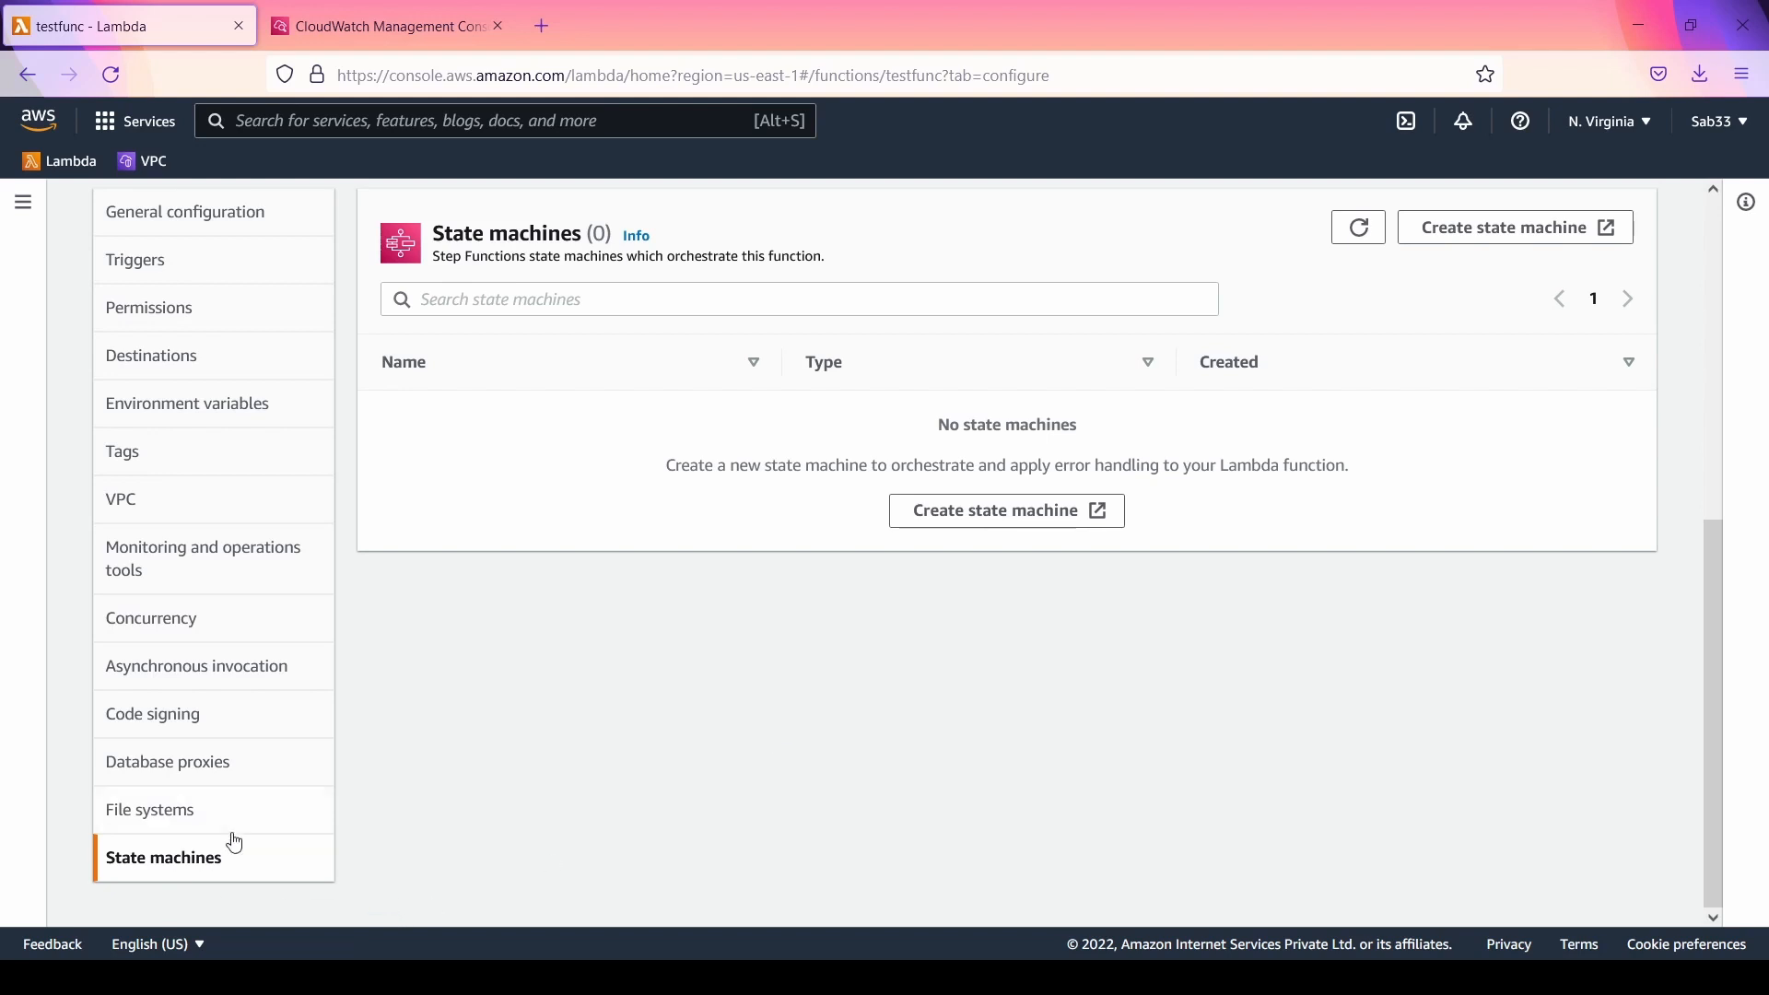
Step: View testfunc's versions list and highlight $LATEST in the START entry of the CloudWatch log events
{"action": "scroll", "coordinate": [1030, 758], "scroll_direction": "up", "scroll_amount": 5}
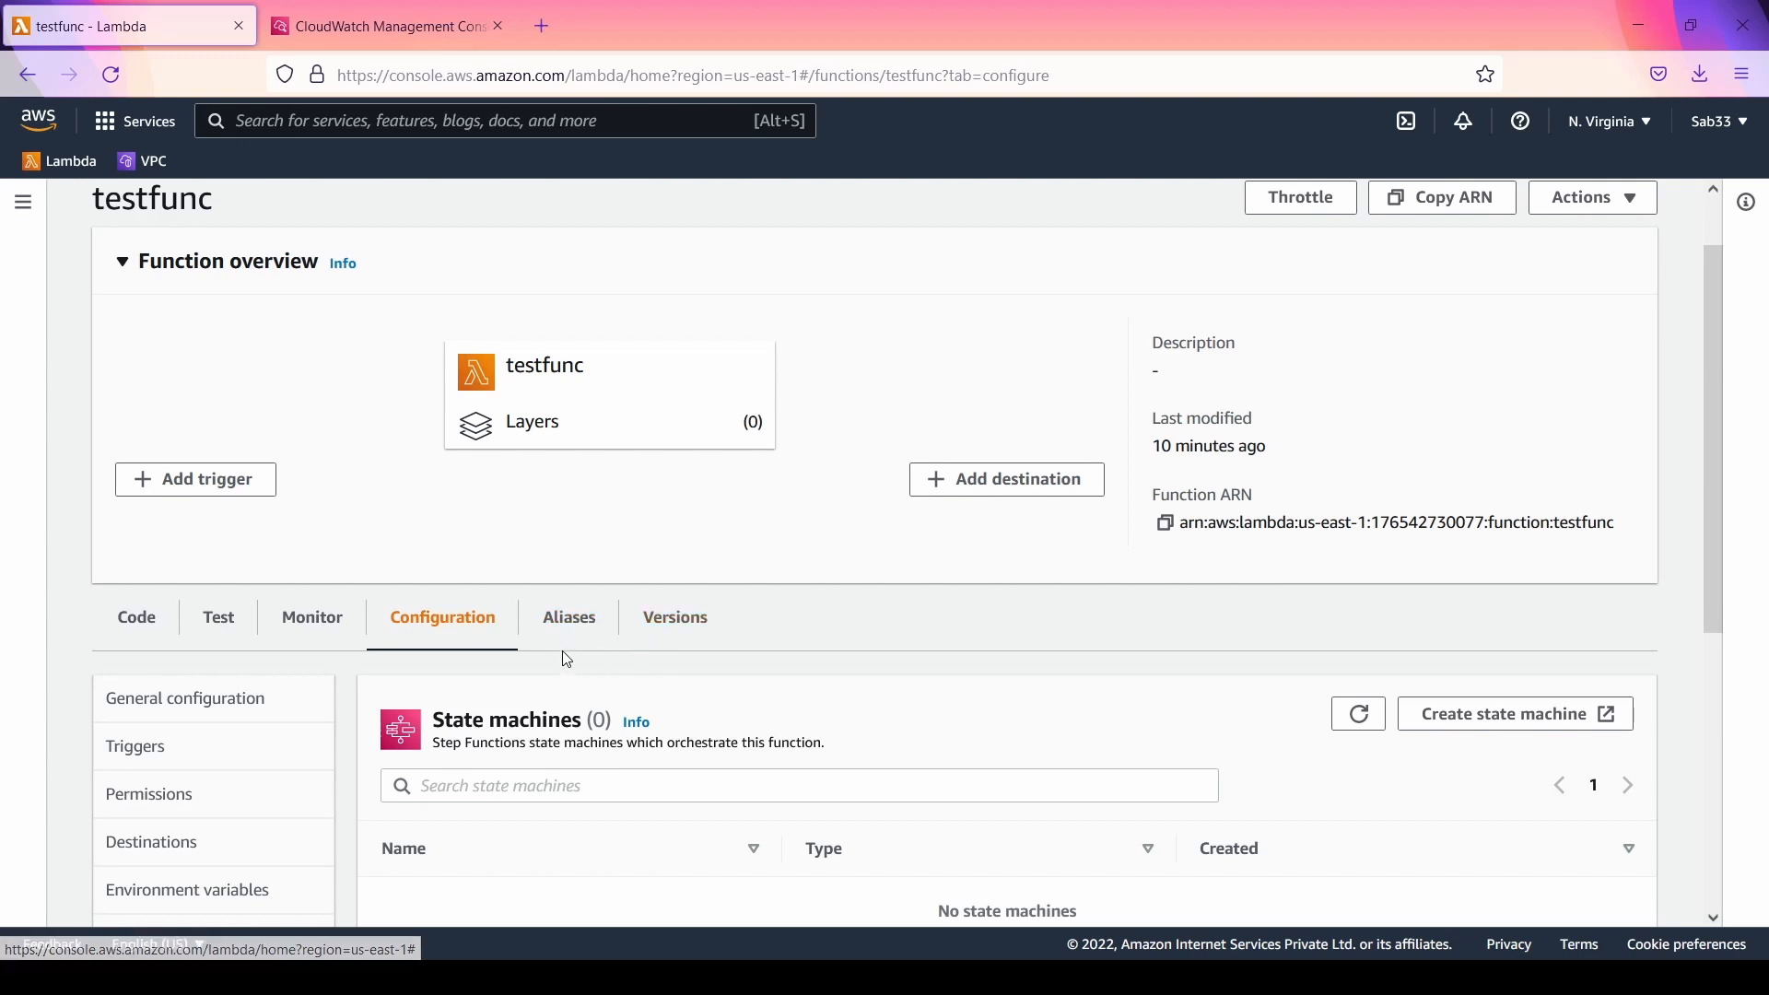
{"action": "left_click", "coordinate": [668, 625]}
{"action": "scroll", "coordinate": [1312, 645], "scroll_direction": "down", "scroll_amount": 3}
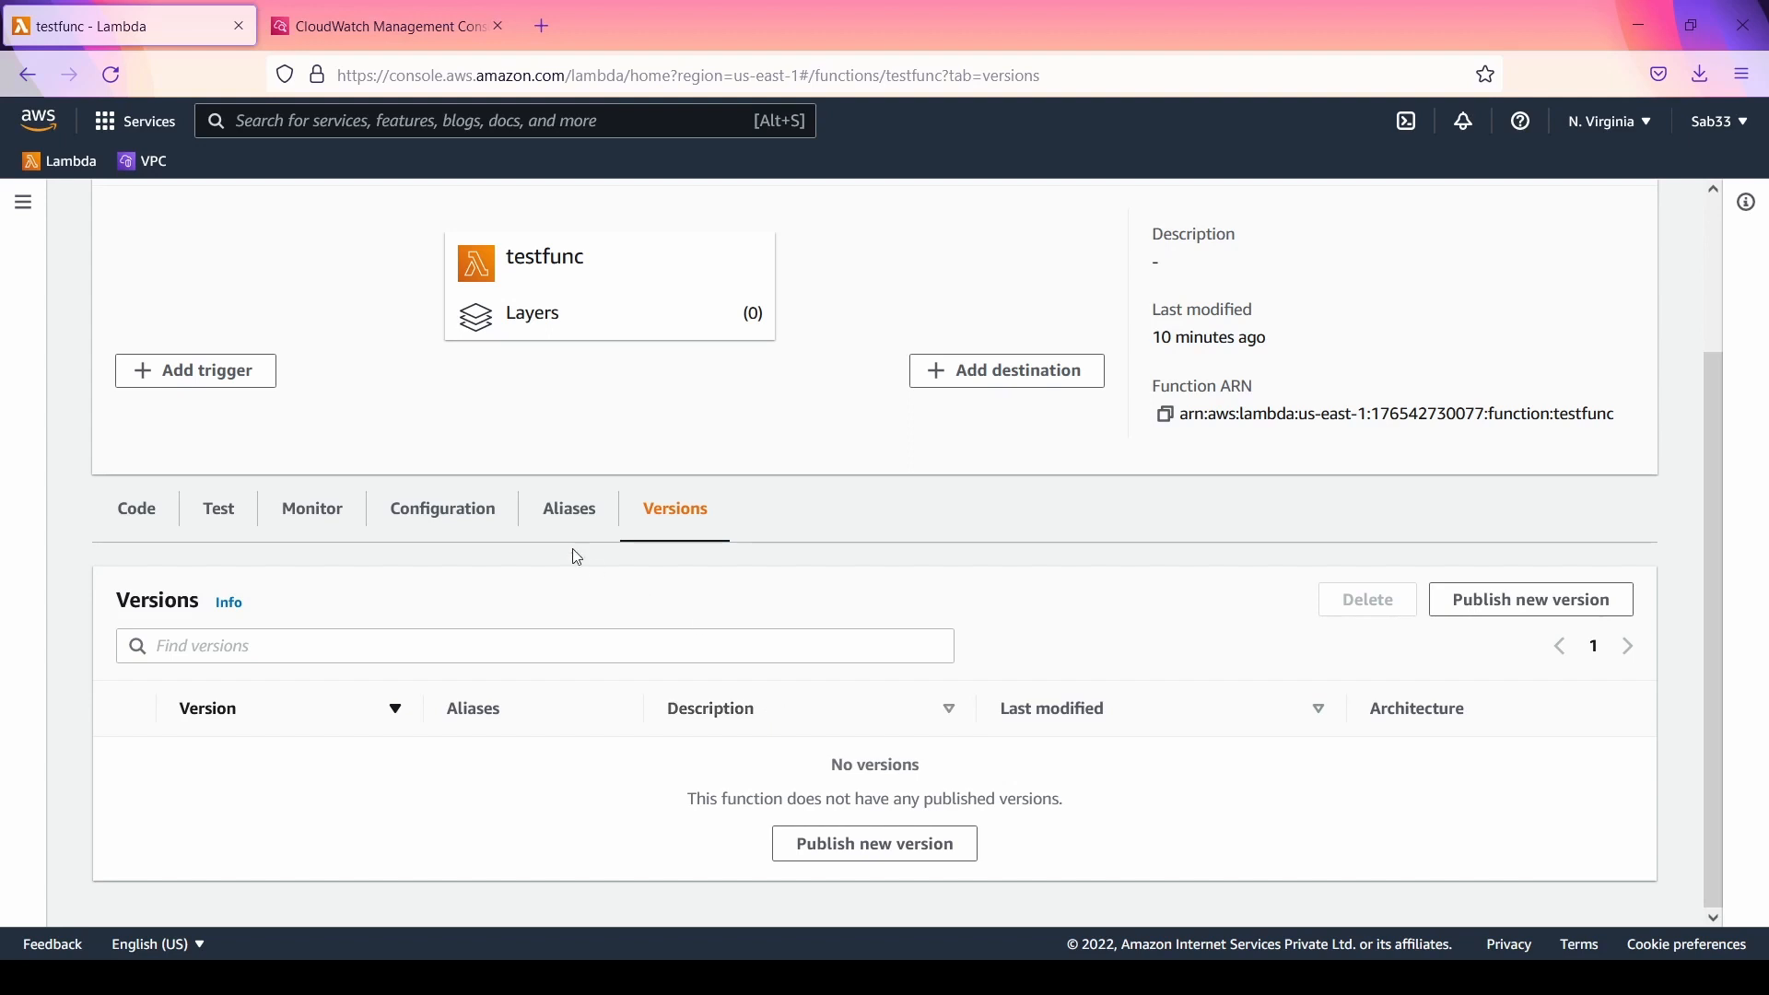
{"action": "left_click", "coordinate": [411, 30]}
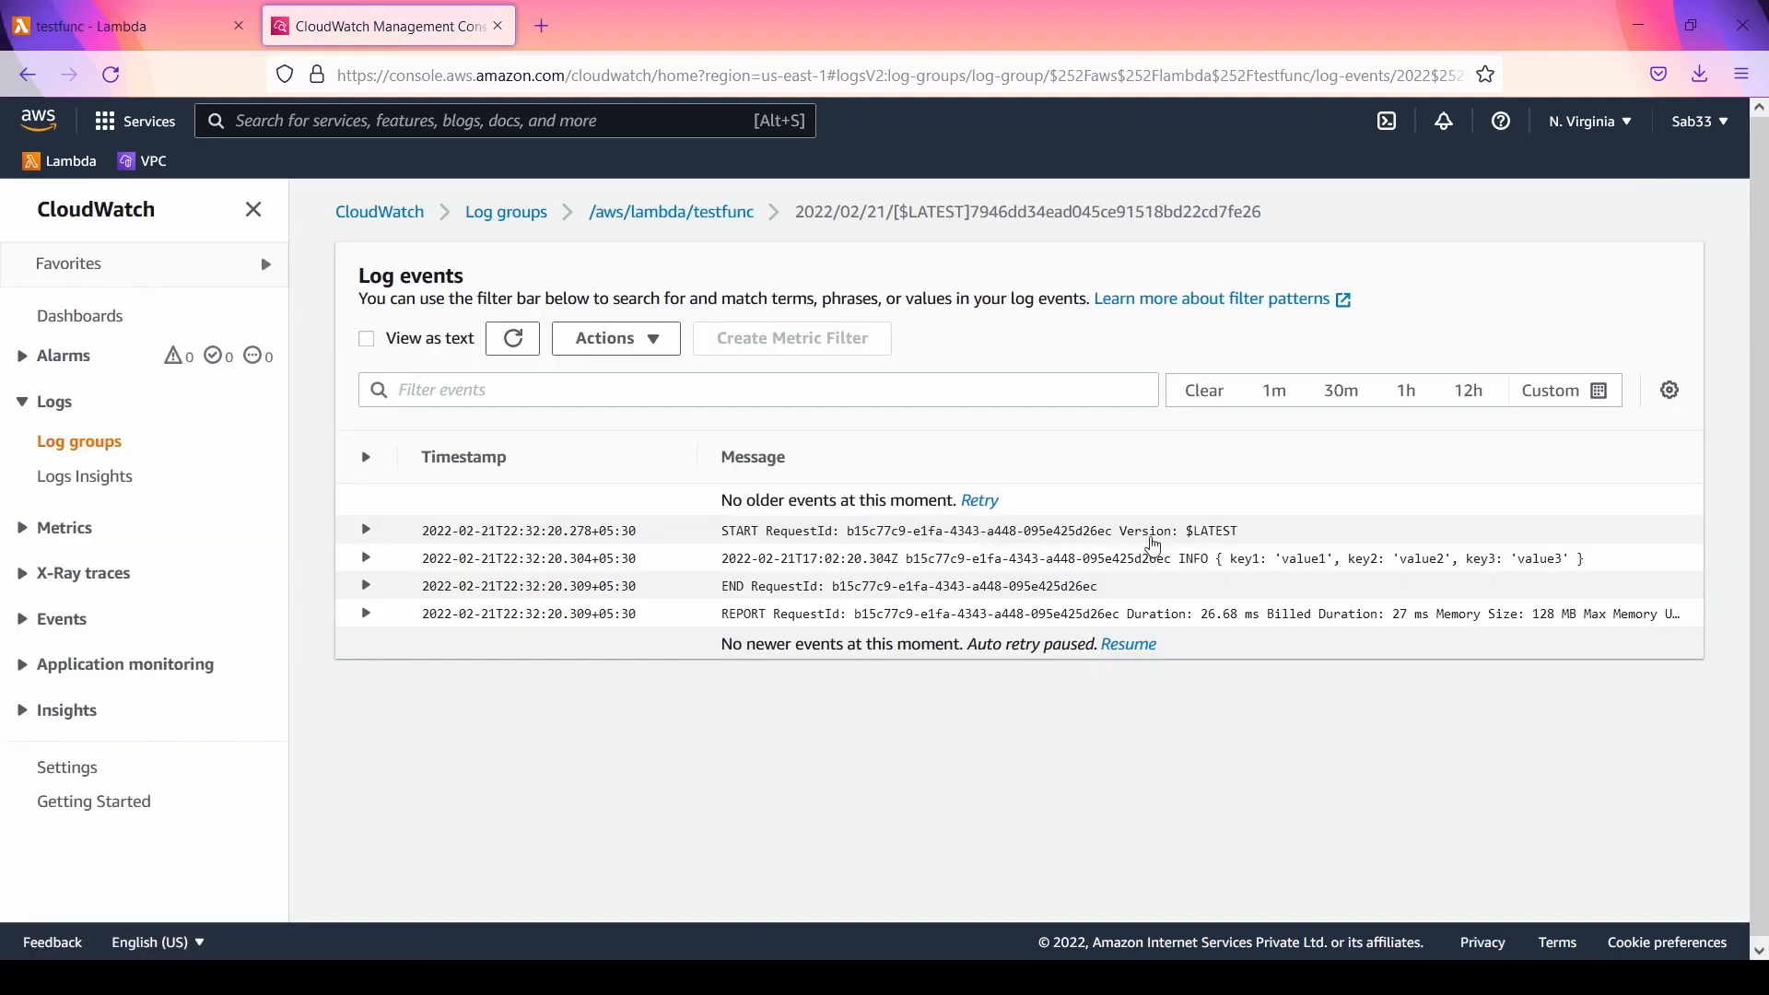
{"action": "left_click_drag", "start_coordinate": [1246, 532], "coordinate": [1186, 544]}
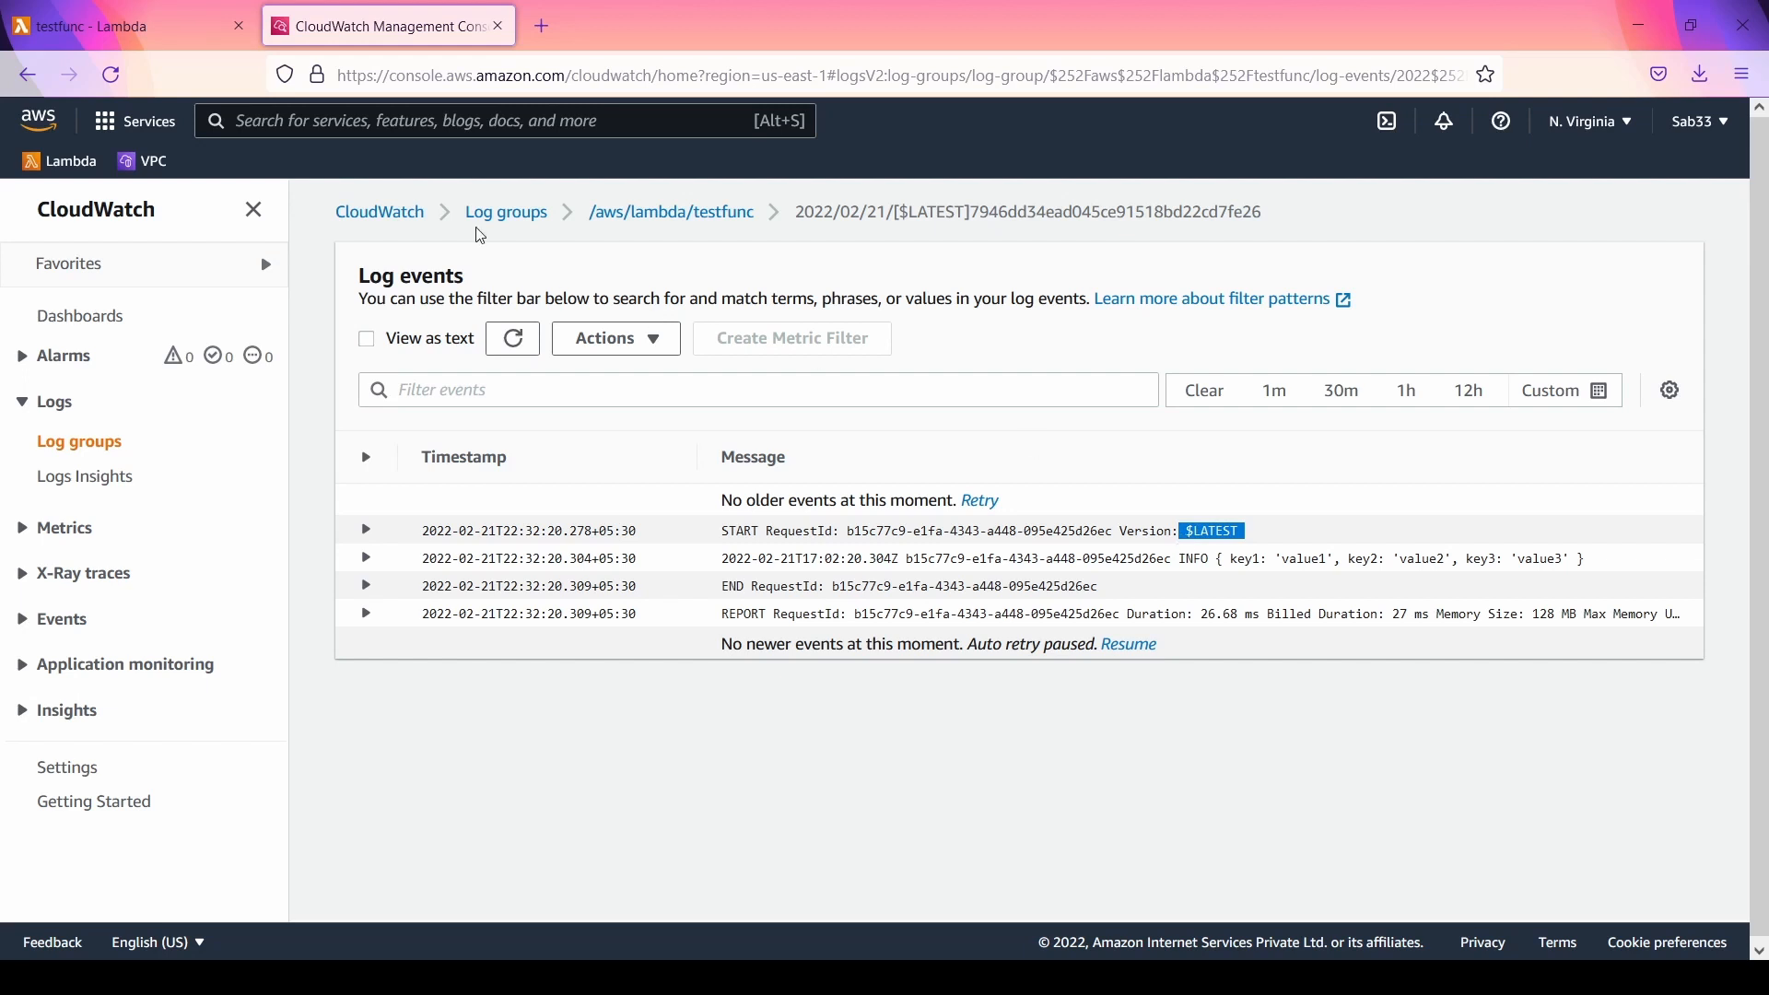
Step: Return to testfunc's versions in Lambda and publish a new version with the description "test version"
{"action": "left_click", "coordinate": [206, 32]}
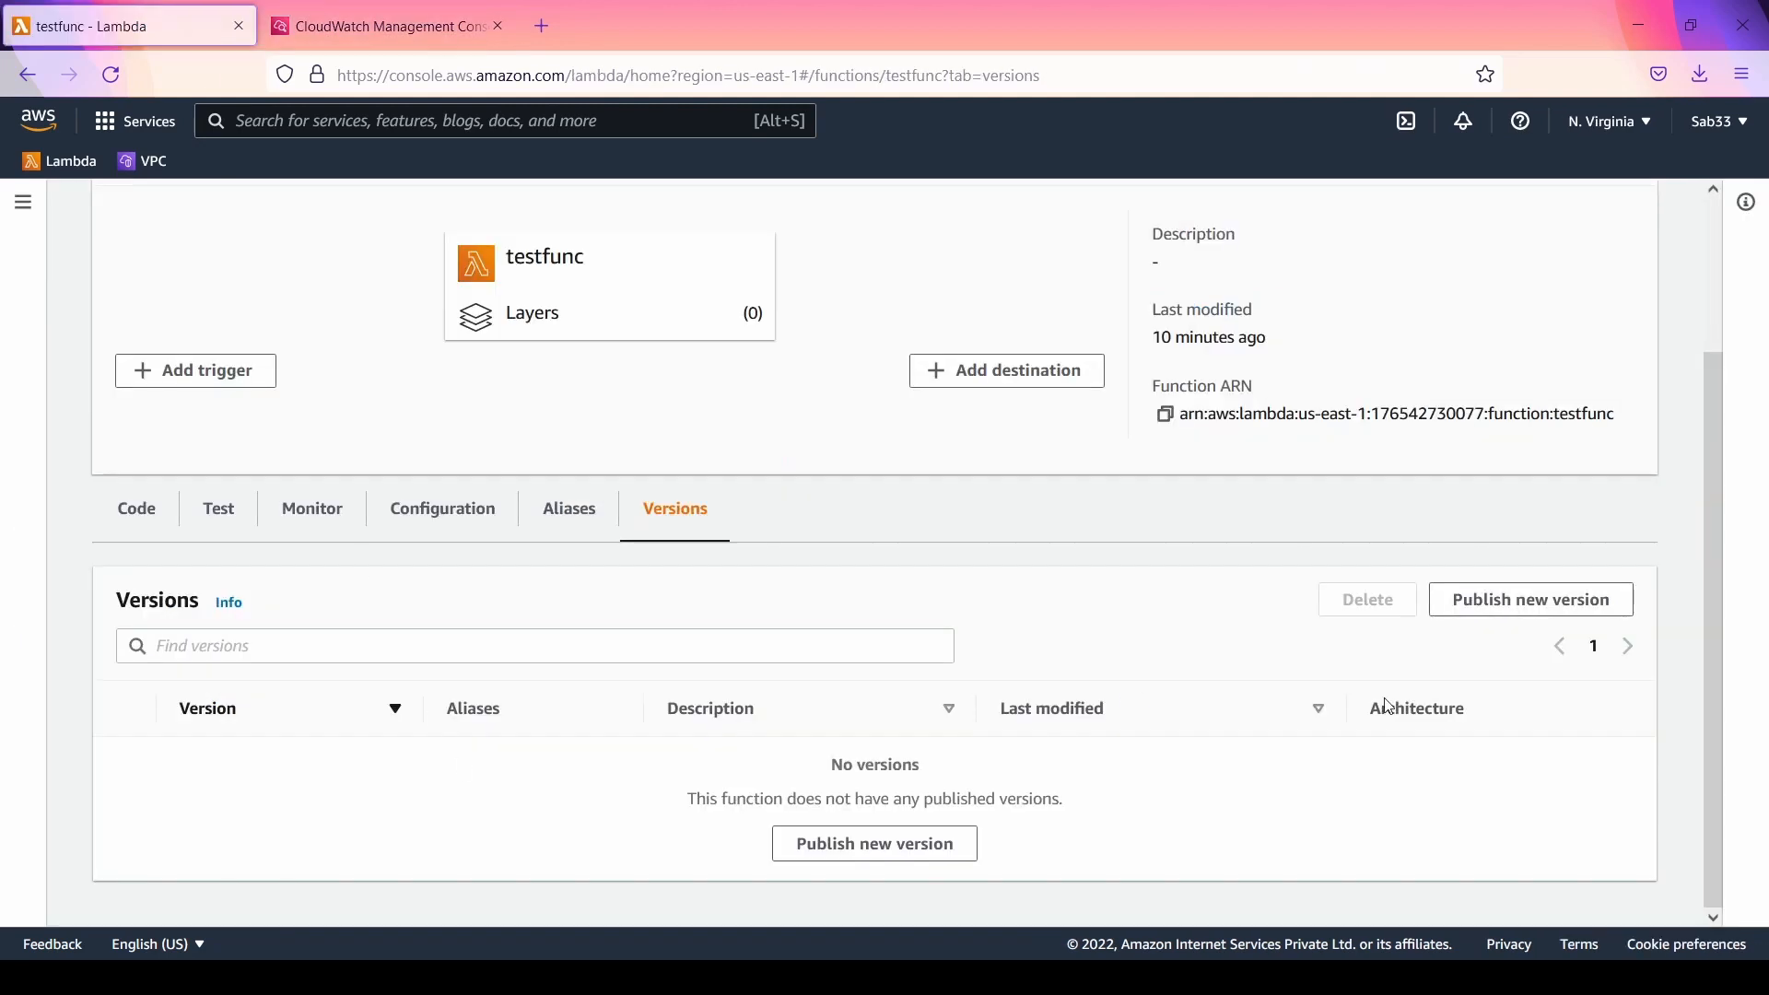
{"action": "left_click", "coordinate": [1521, 612]}
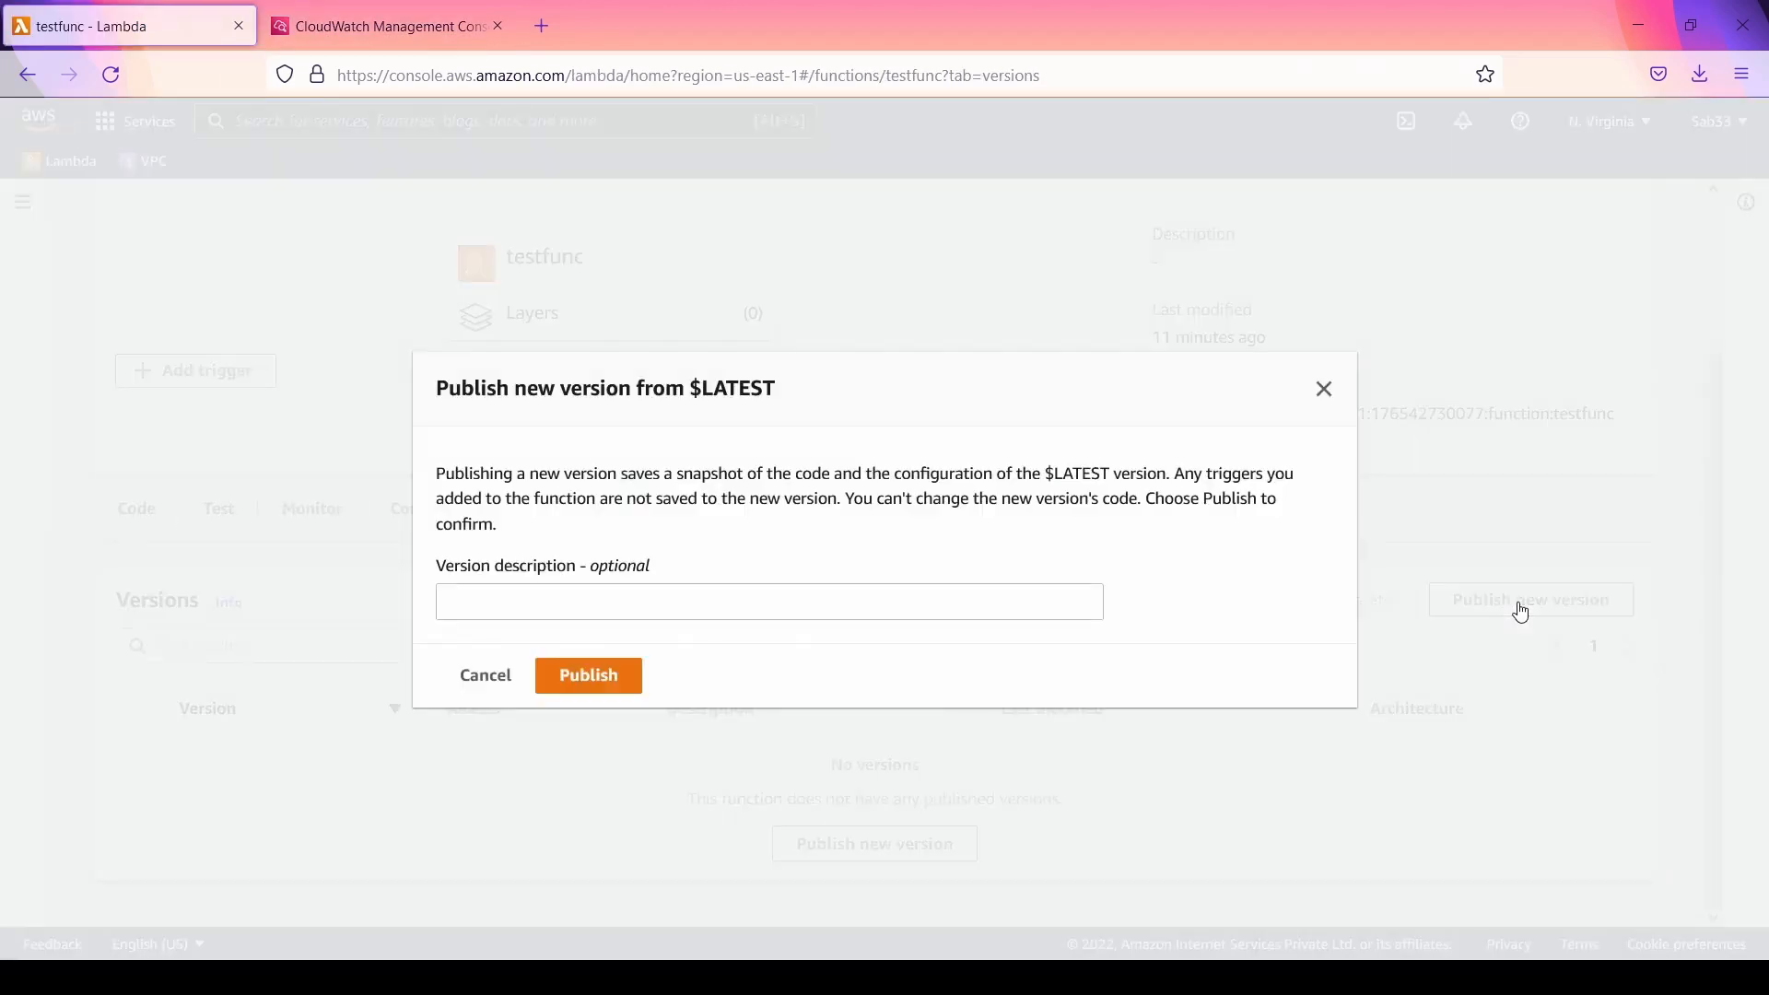
{"action": "left_click", "coordinate": [623, 596]}
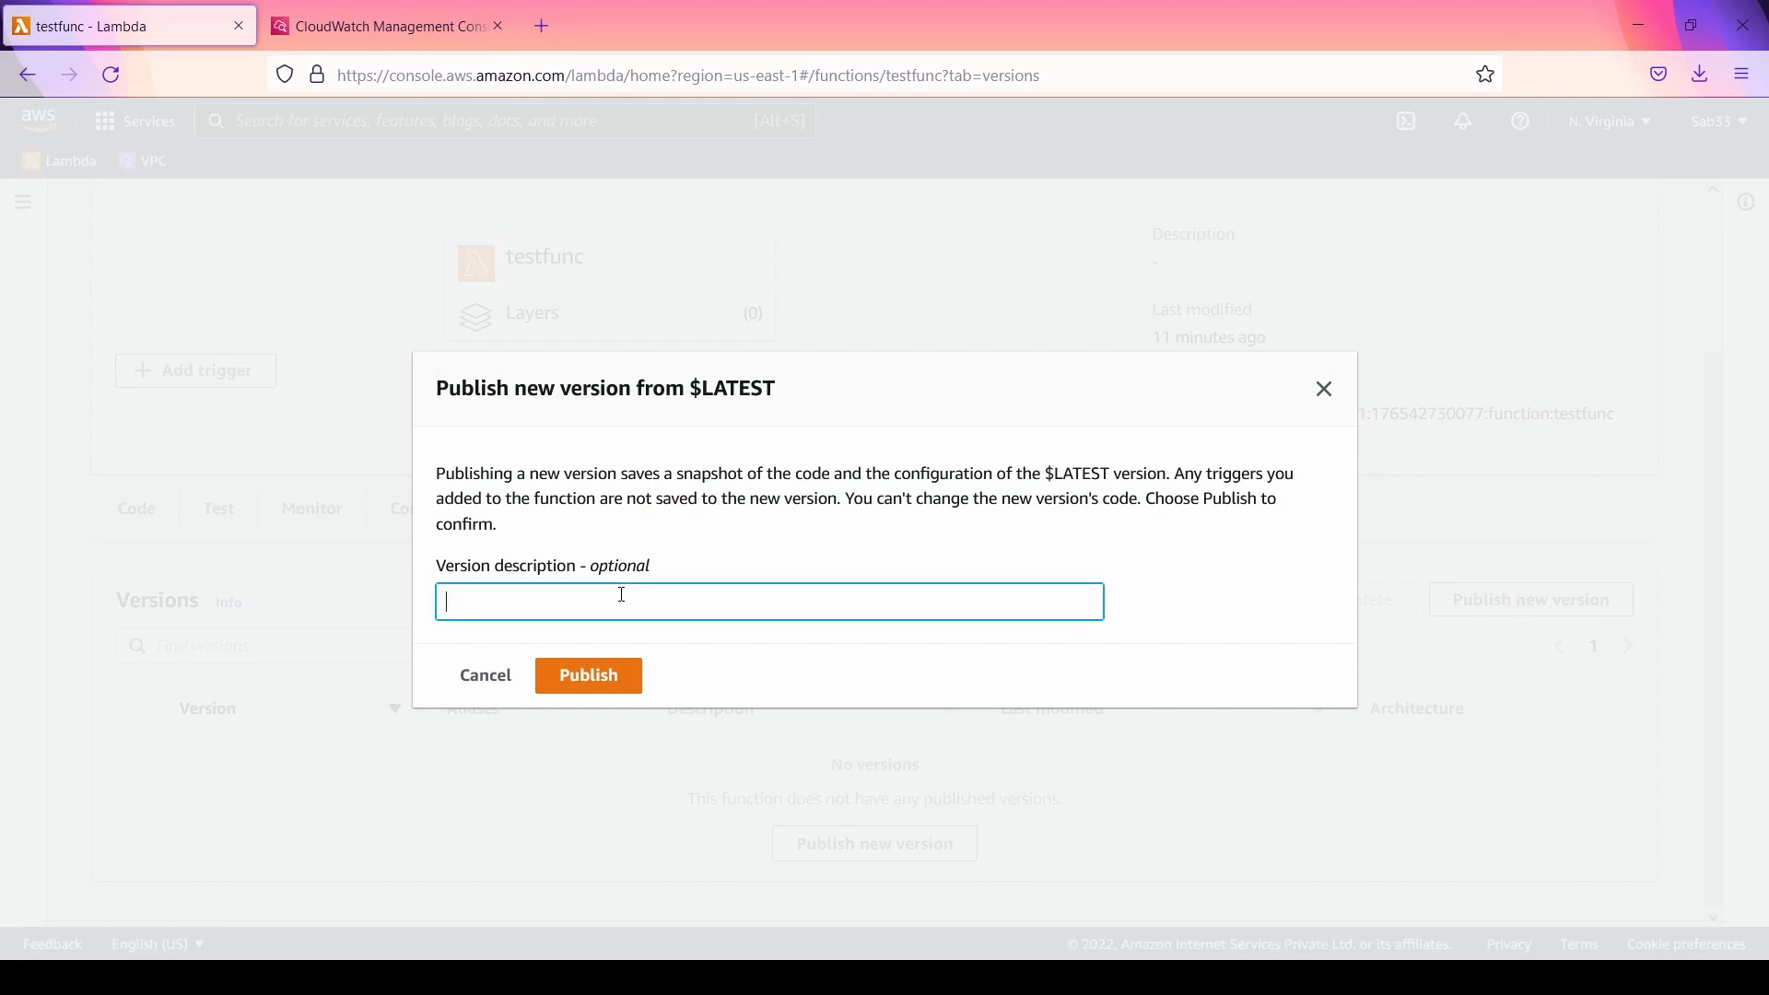
{"action": "type", "text": "test version"}
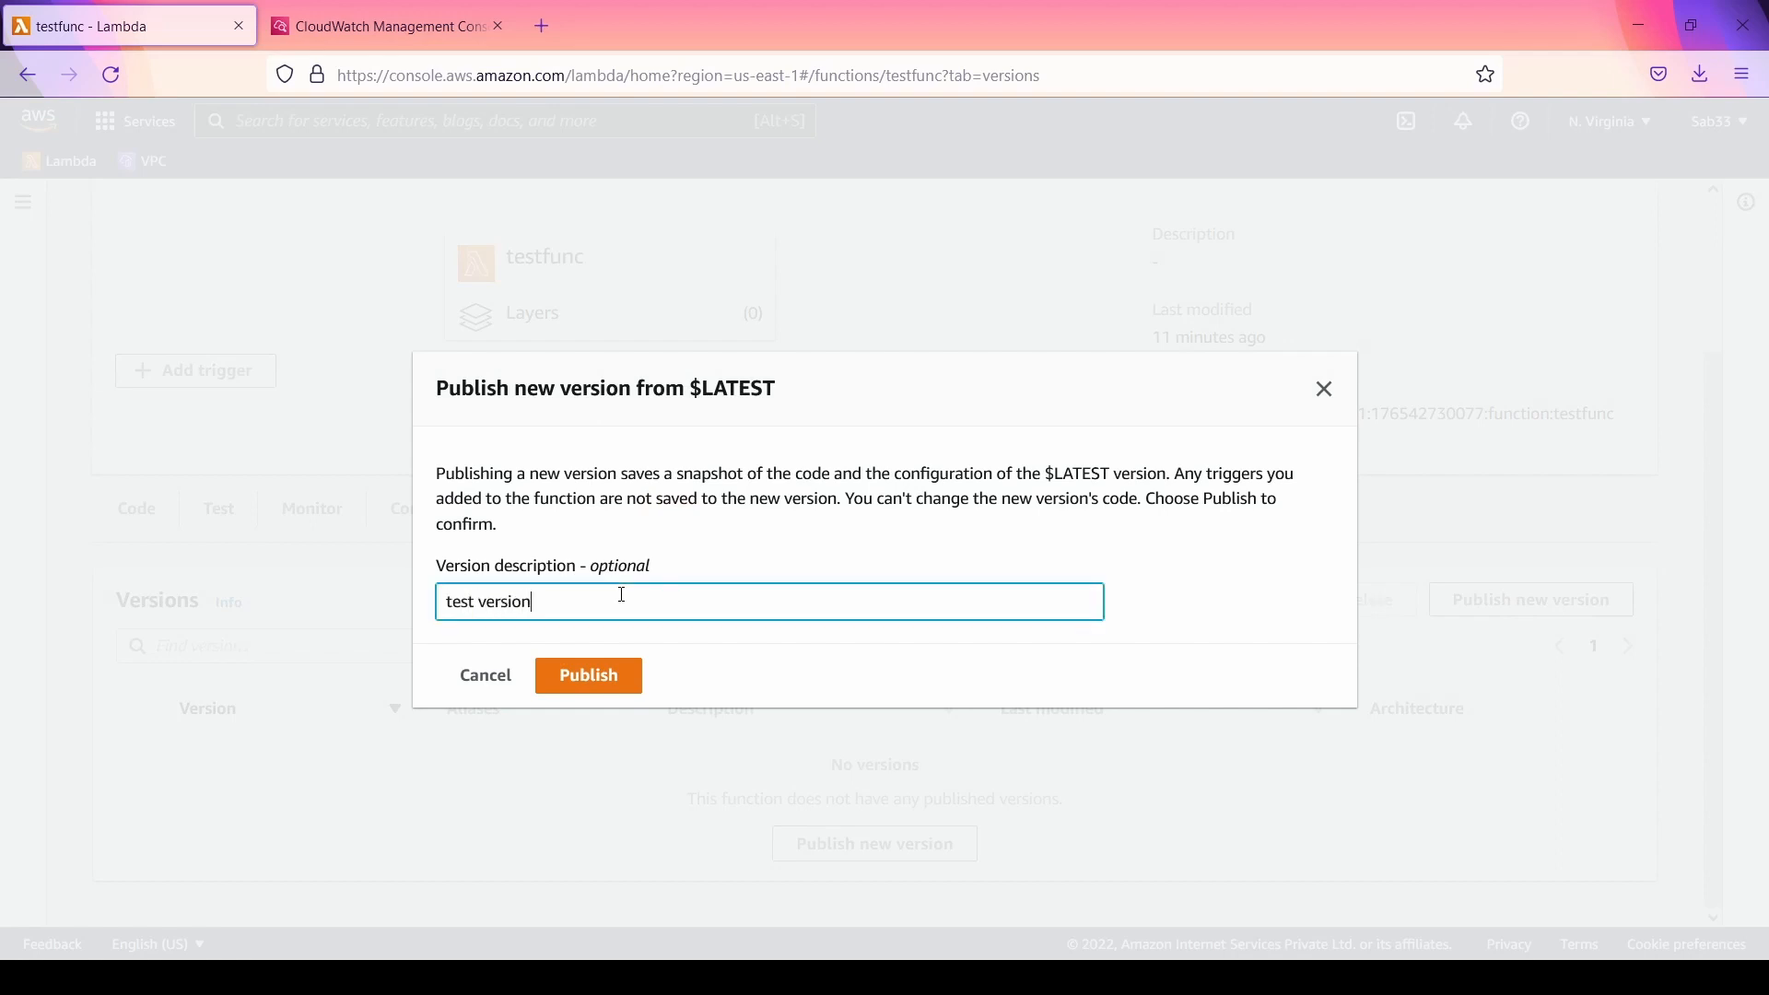
{"action": "left_click", "coordinate": [583, 687]}
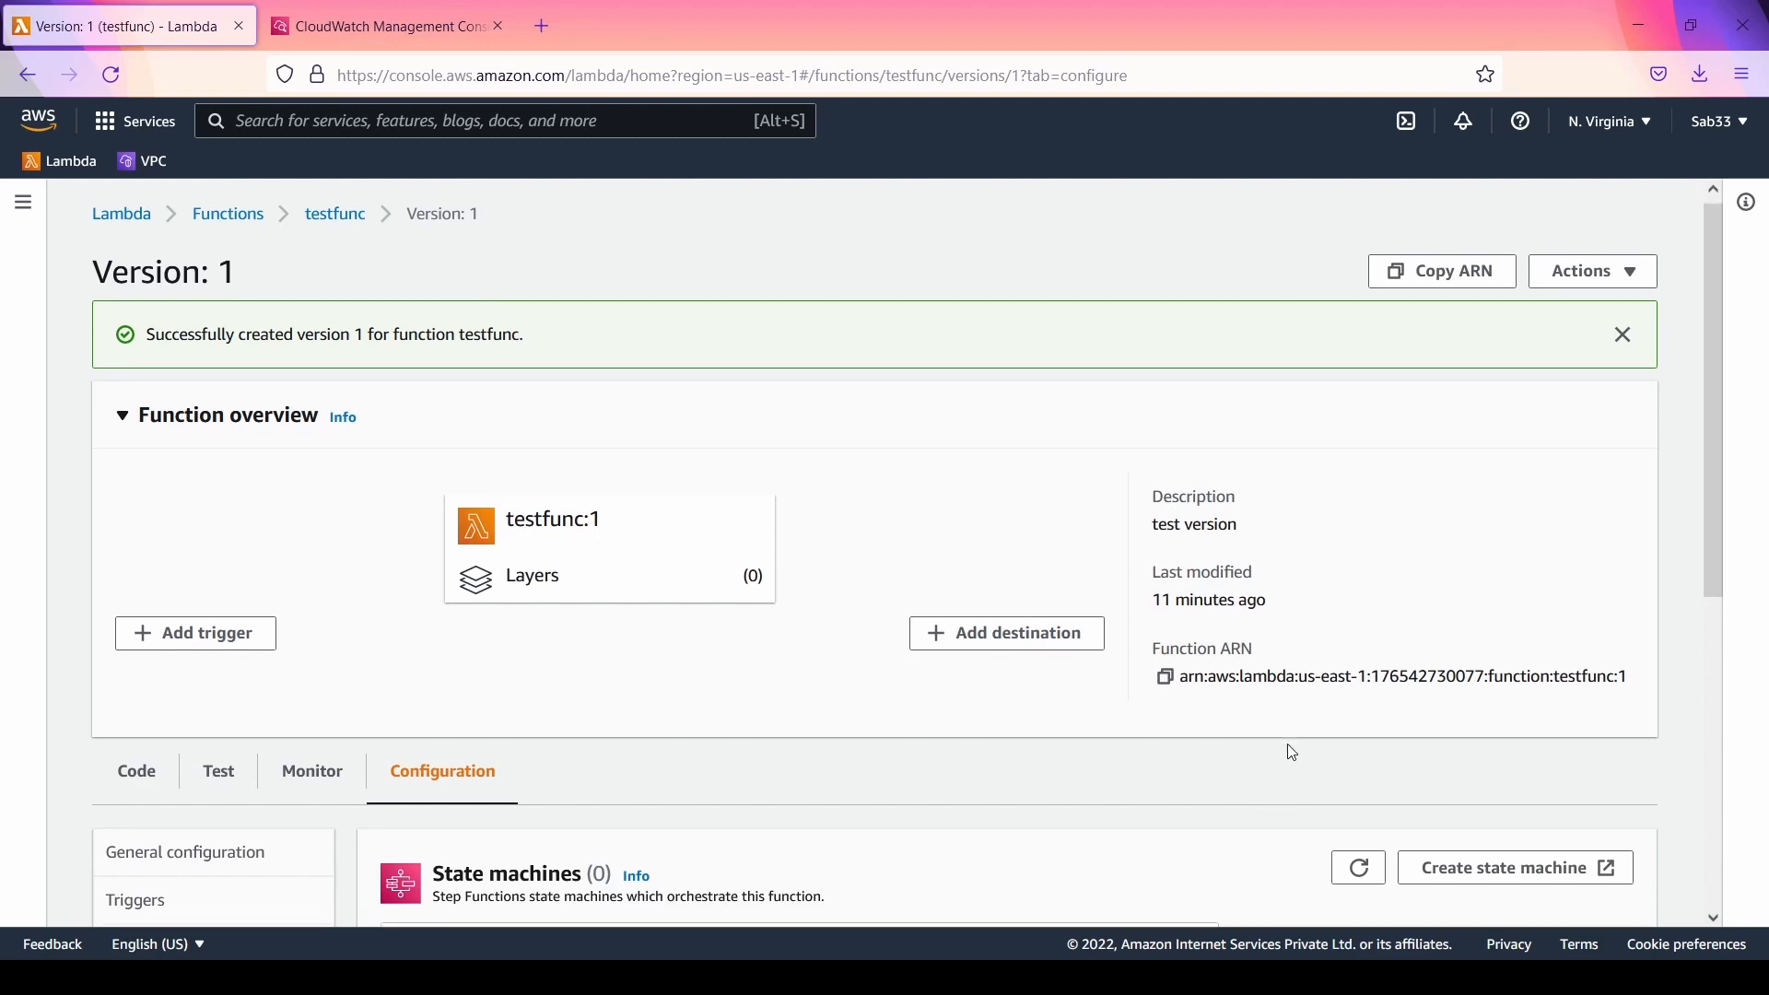
Step: Review version 1 of testfunc, highlighting its last modified time and the version suffix of its ARN, and dismiss the success notification
{"action": "scroll", "coordinate": [1288, 752], "scroll_direction": "down", "scroll_amount": 5}
{"action": "scroll", "coordinate": [1289, 754], "scroll_direction": "up", "scroll_amount": 3}
{"action": "scroll", "coordinate": [1289, 750], "scroll_direction": "up", "scroll_amount": 1}
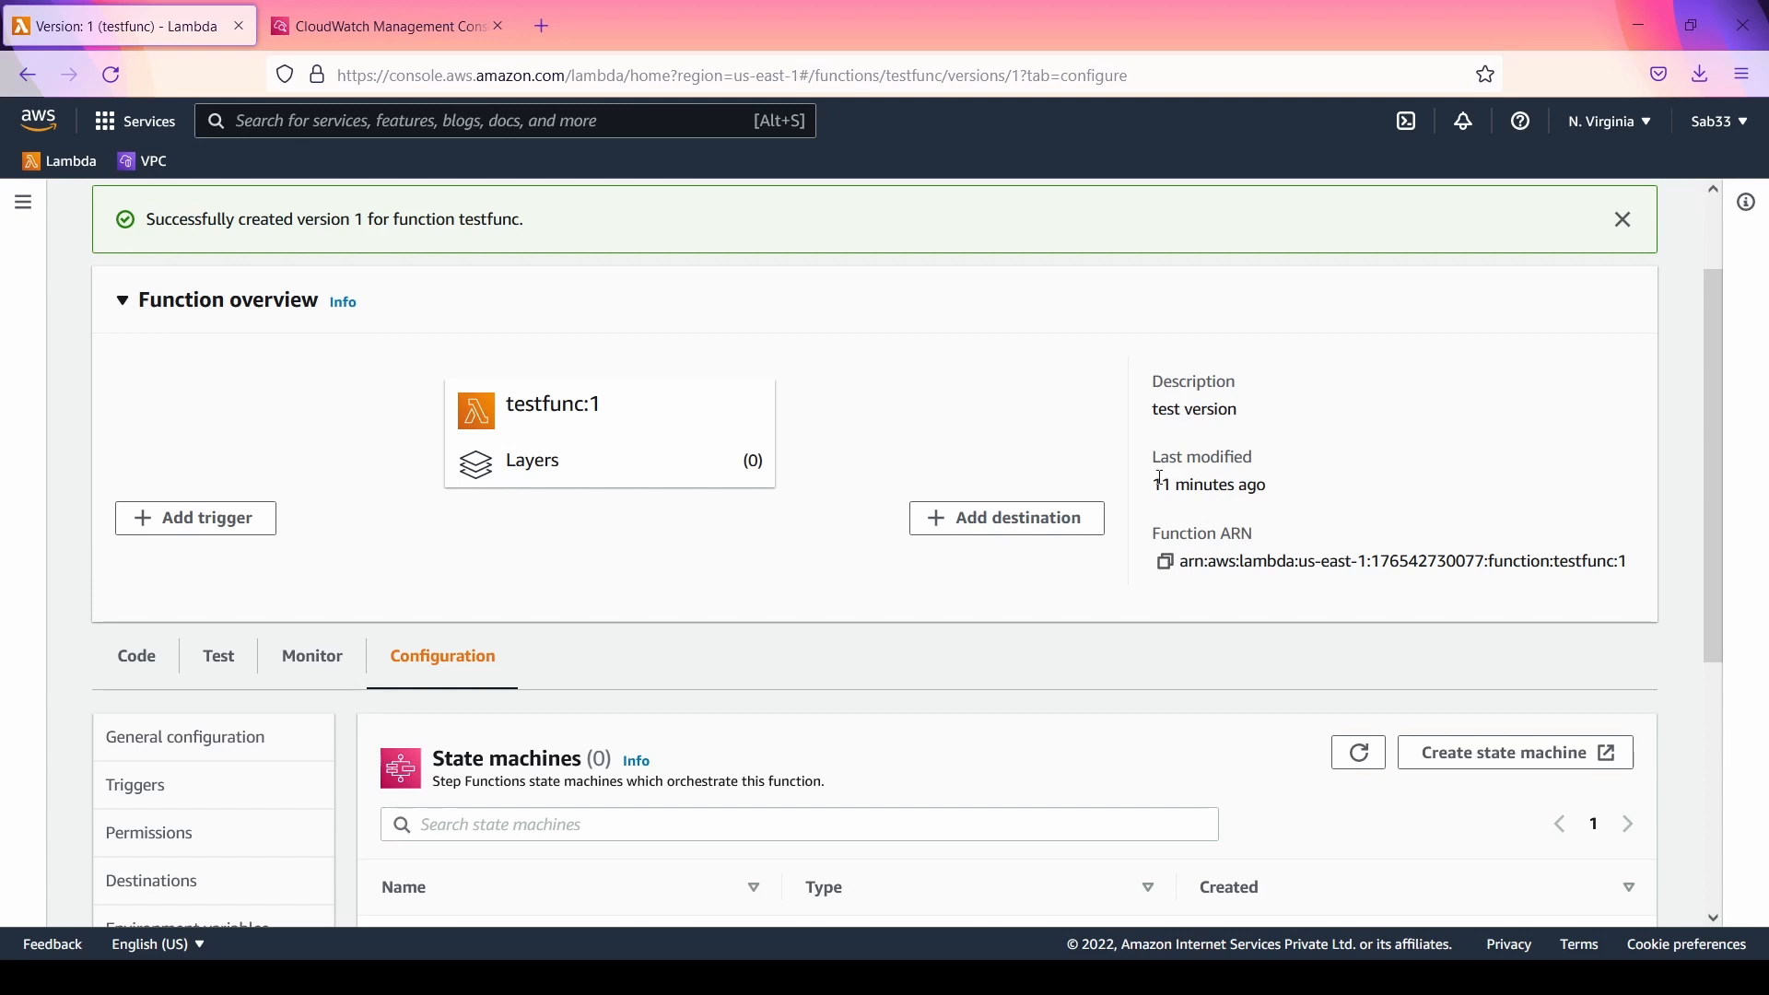
{"action": "left_click_drag", "start_coordinate": [1161, 479], "coordinate": [1302, 502]}
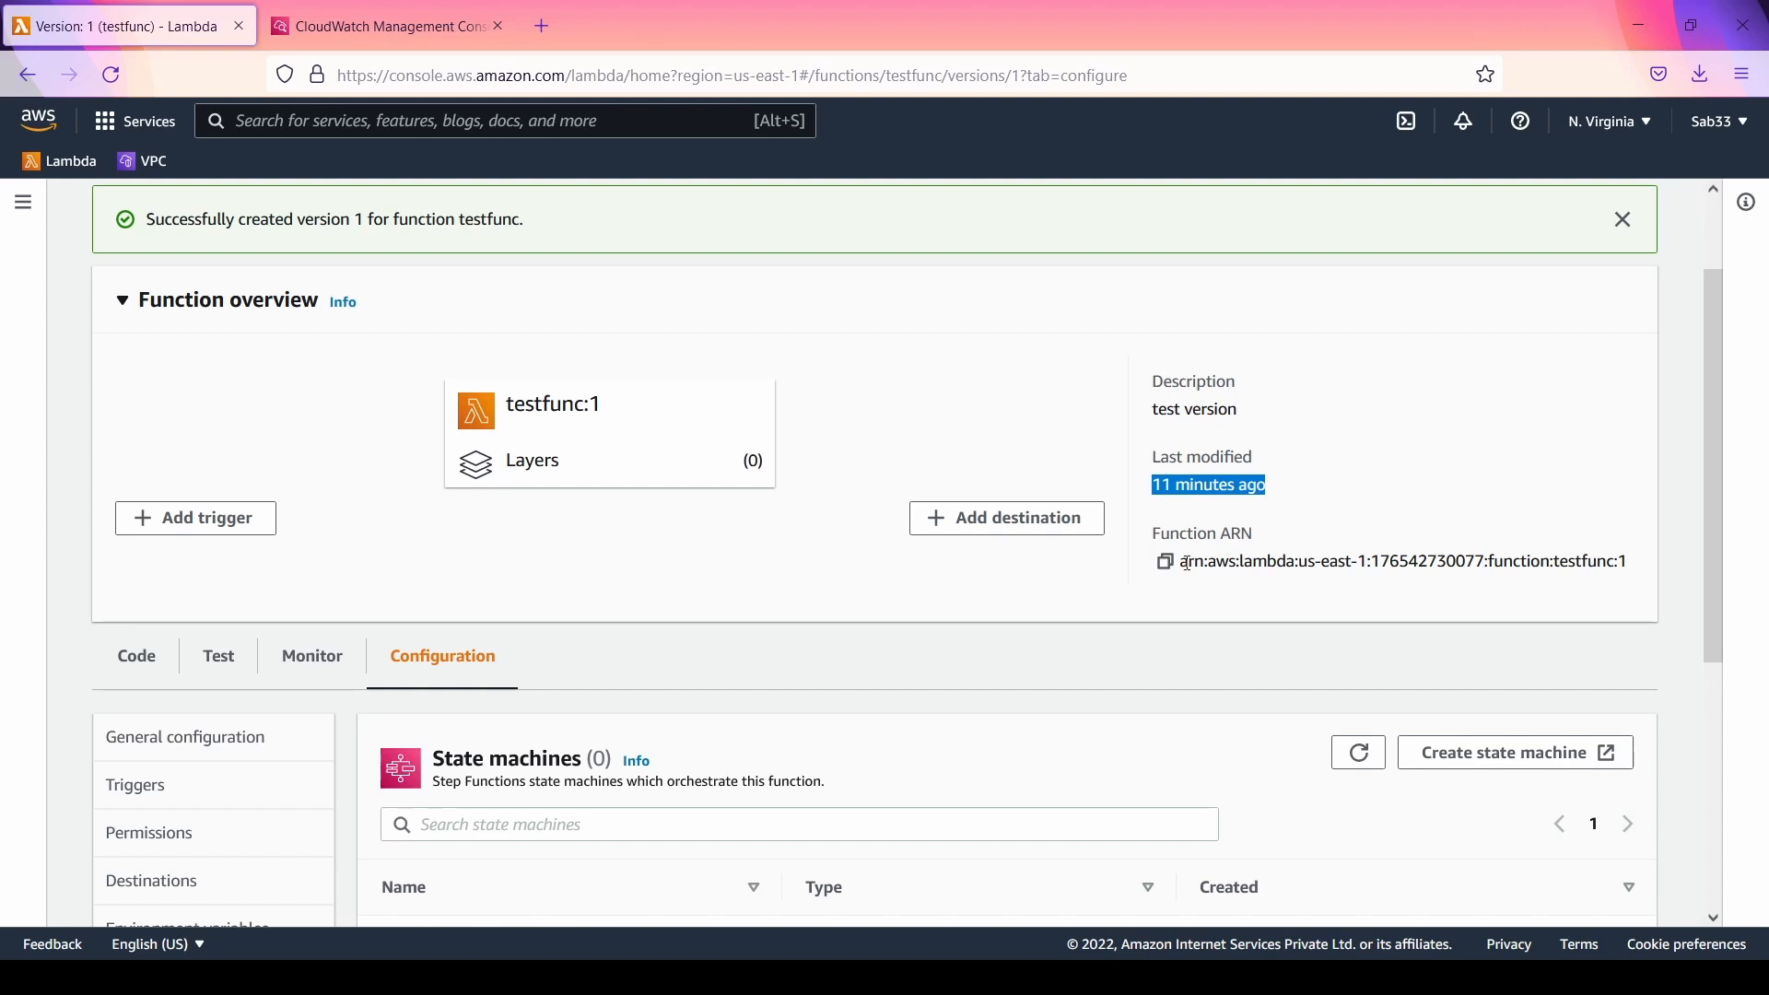
{"action": "left_click", "coordinate": [1641, 569]}
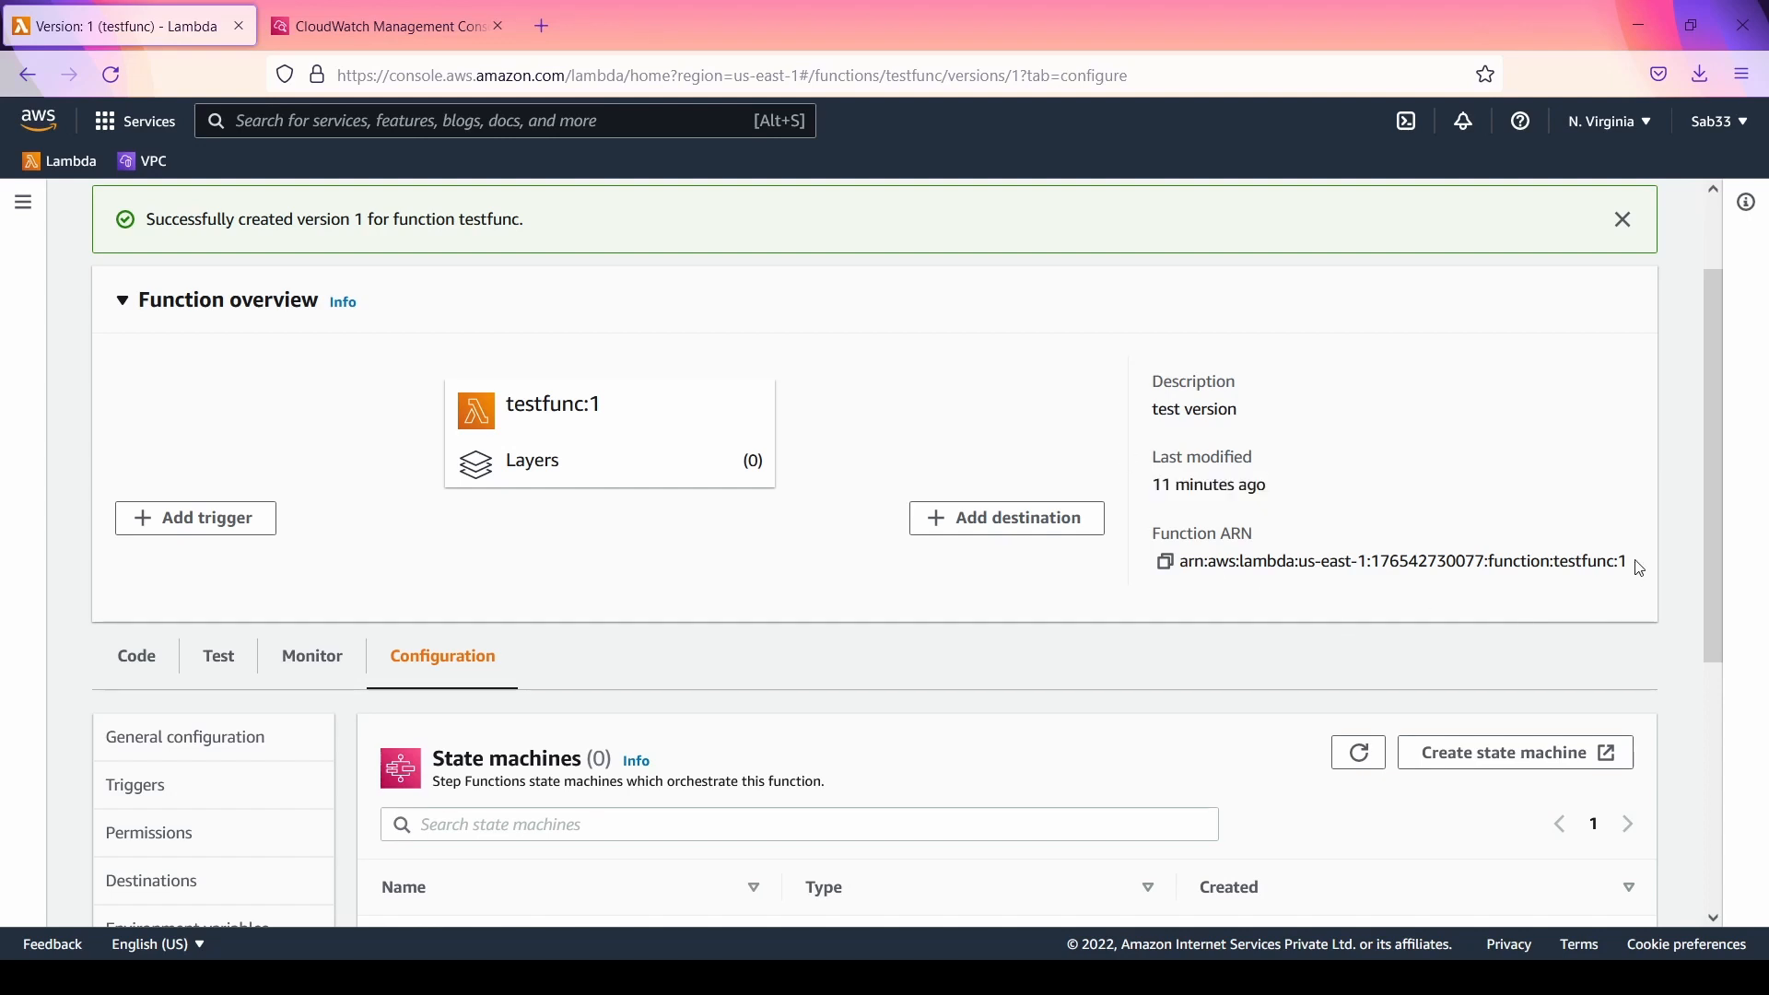
{"action": "left_click_drag", "start_coordinate": [1641, 569], "coordinate": [1617, 561]}
{"action": "left_click", "coordinate": [1633, 226]}
{"action": "scroll", "coordinate": [627, 562], "scroll_direction": "down", "scroll_amount": 3}
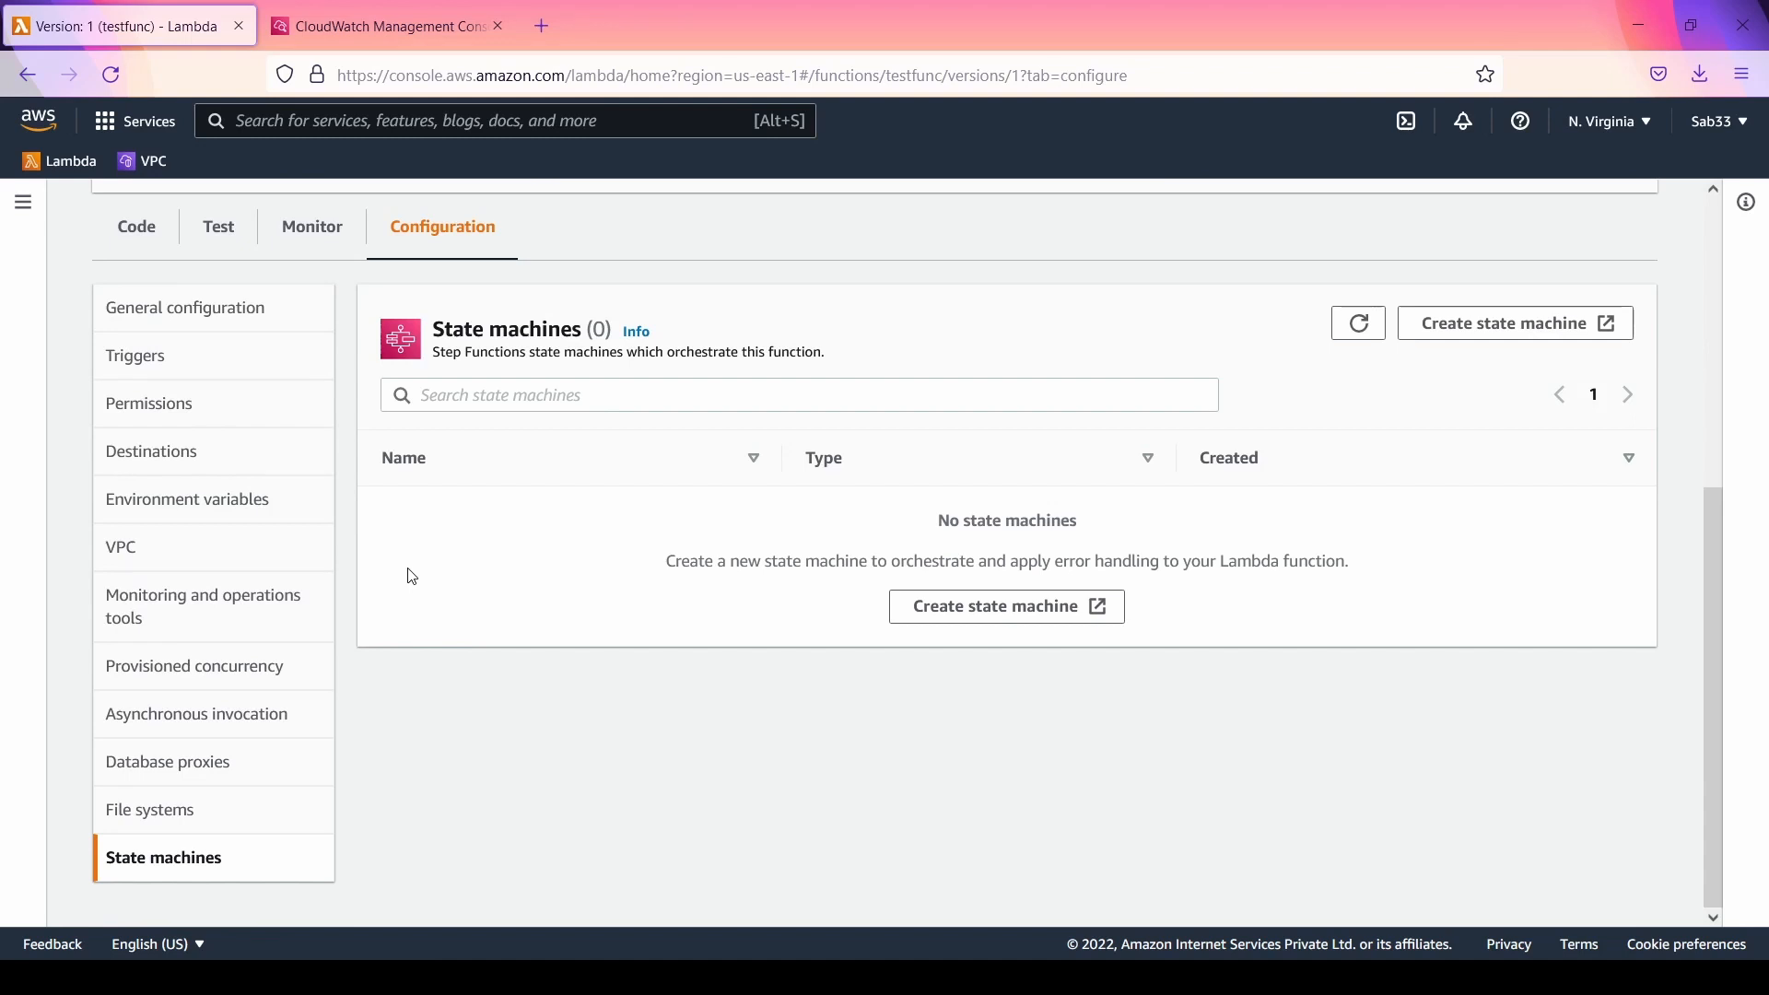
{"action": "scroll", "coordinate": [317, 733], "scroll_direction": "up", "scroll_amount": 5}
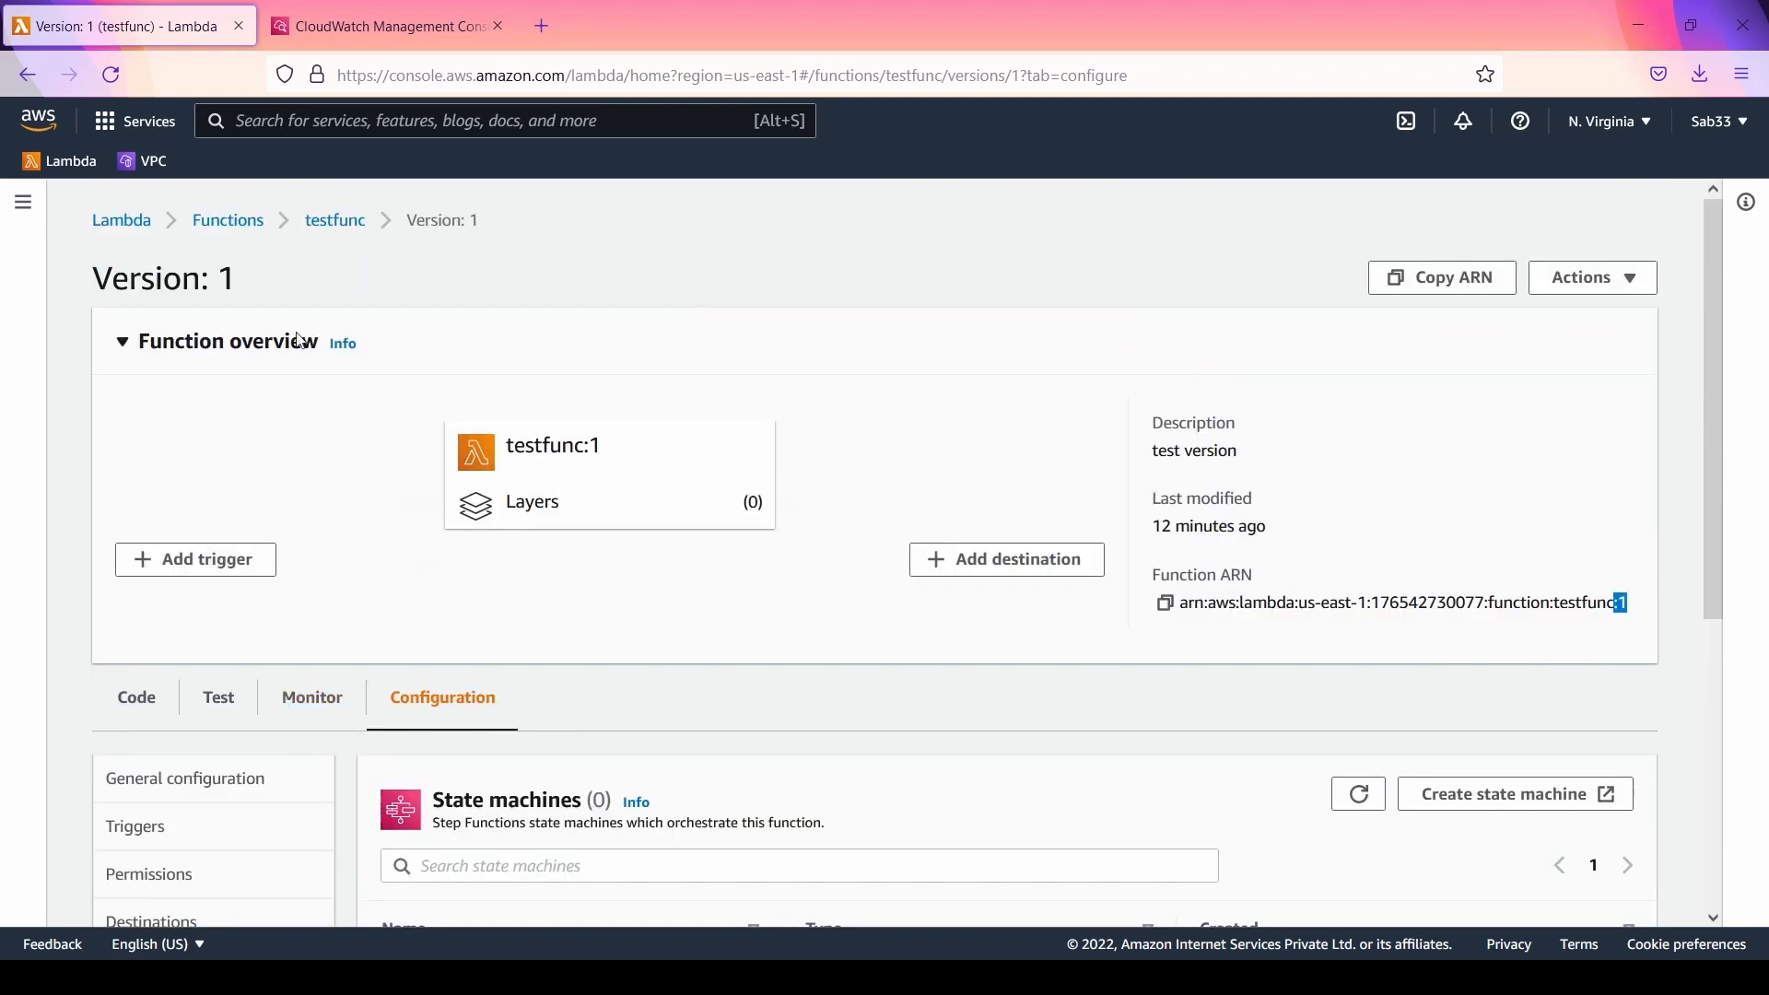
Step: Go back to the main testfunc function and view its list of published versions
{"action": "left_click", "coordinate": [348, 238]}
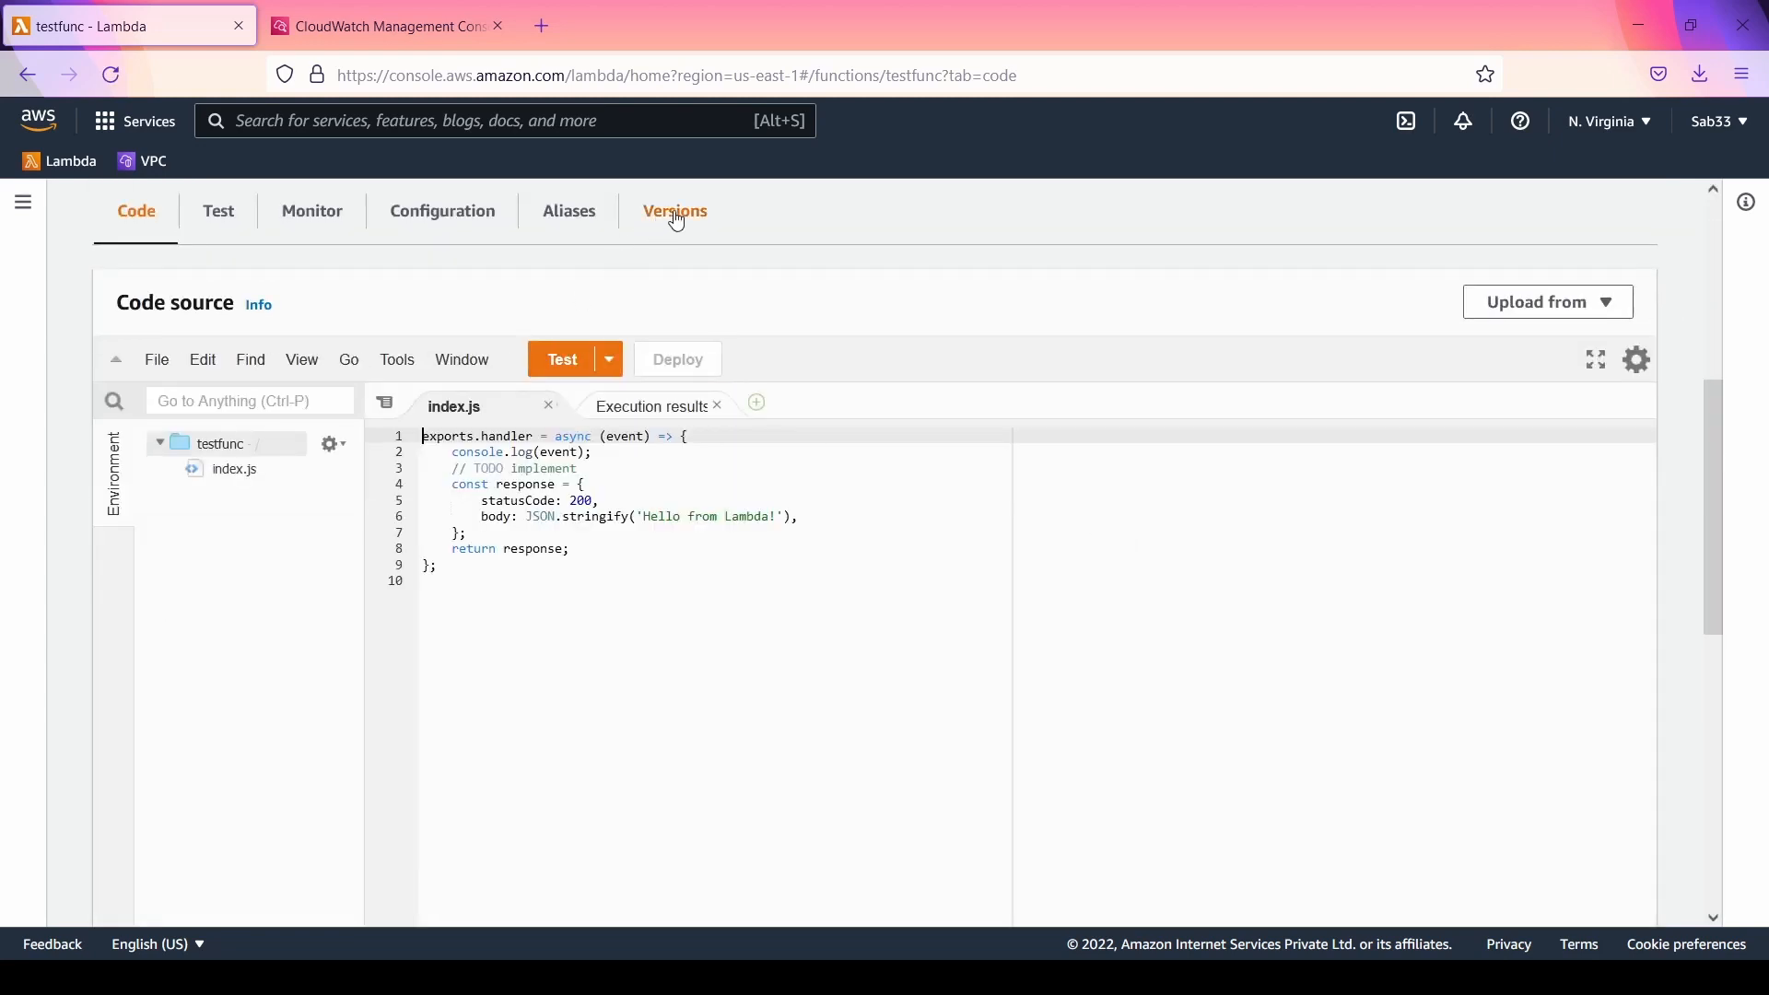
{"action": "left_click", "coordinate": [677, 214]}
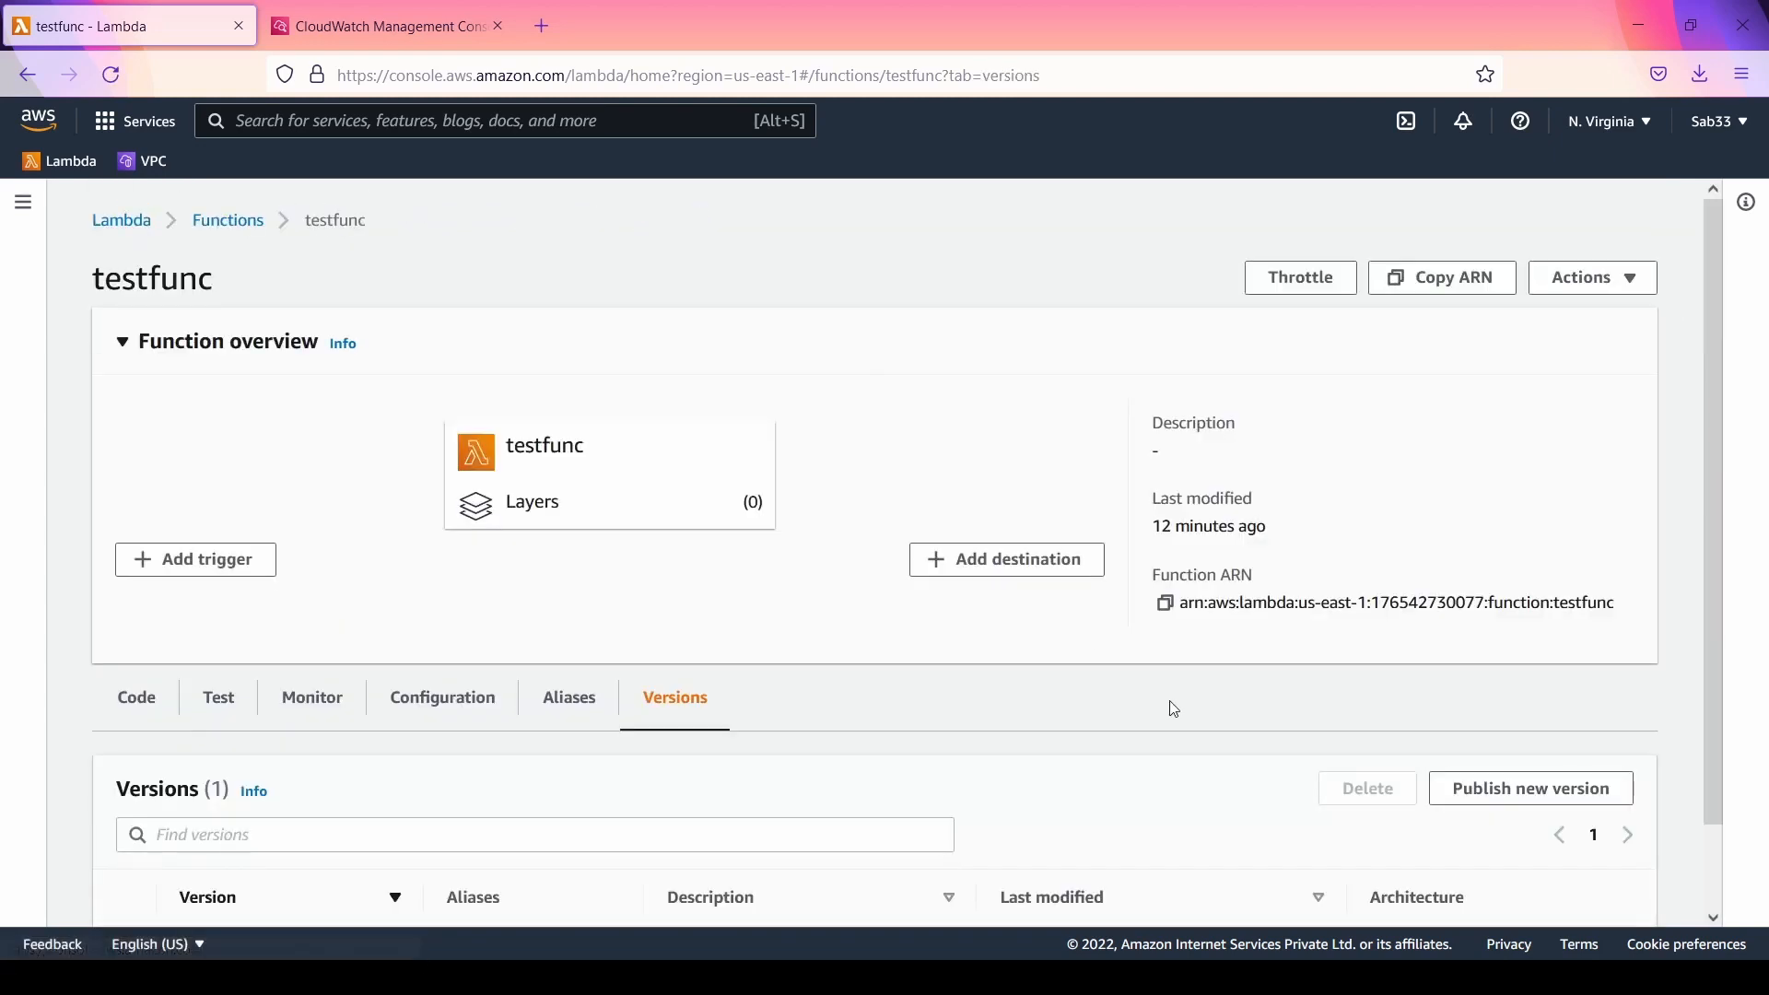
{"action": "scroll", "coordinate": [1198, 714], "scroll_direction": "down", "scroll_amount": 1}
Step: Try to publish another version of testfunc with the description "2", replace the description with "test", and close the dialog without publishing
{"action": "left_click", "coordinate": [1472, 710]}
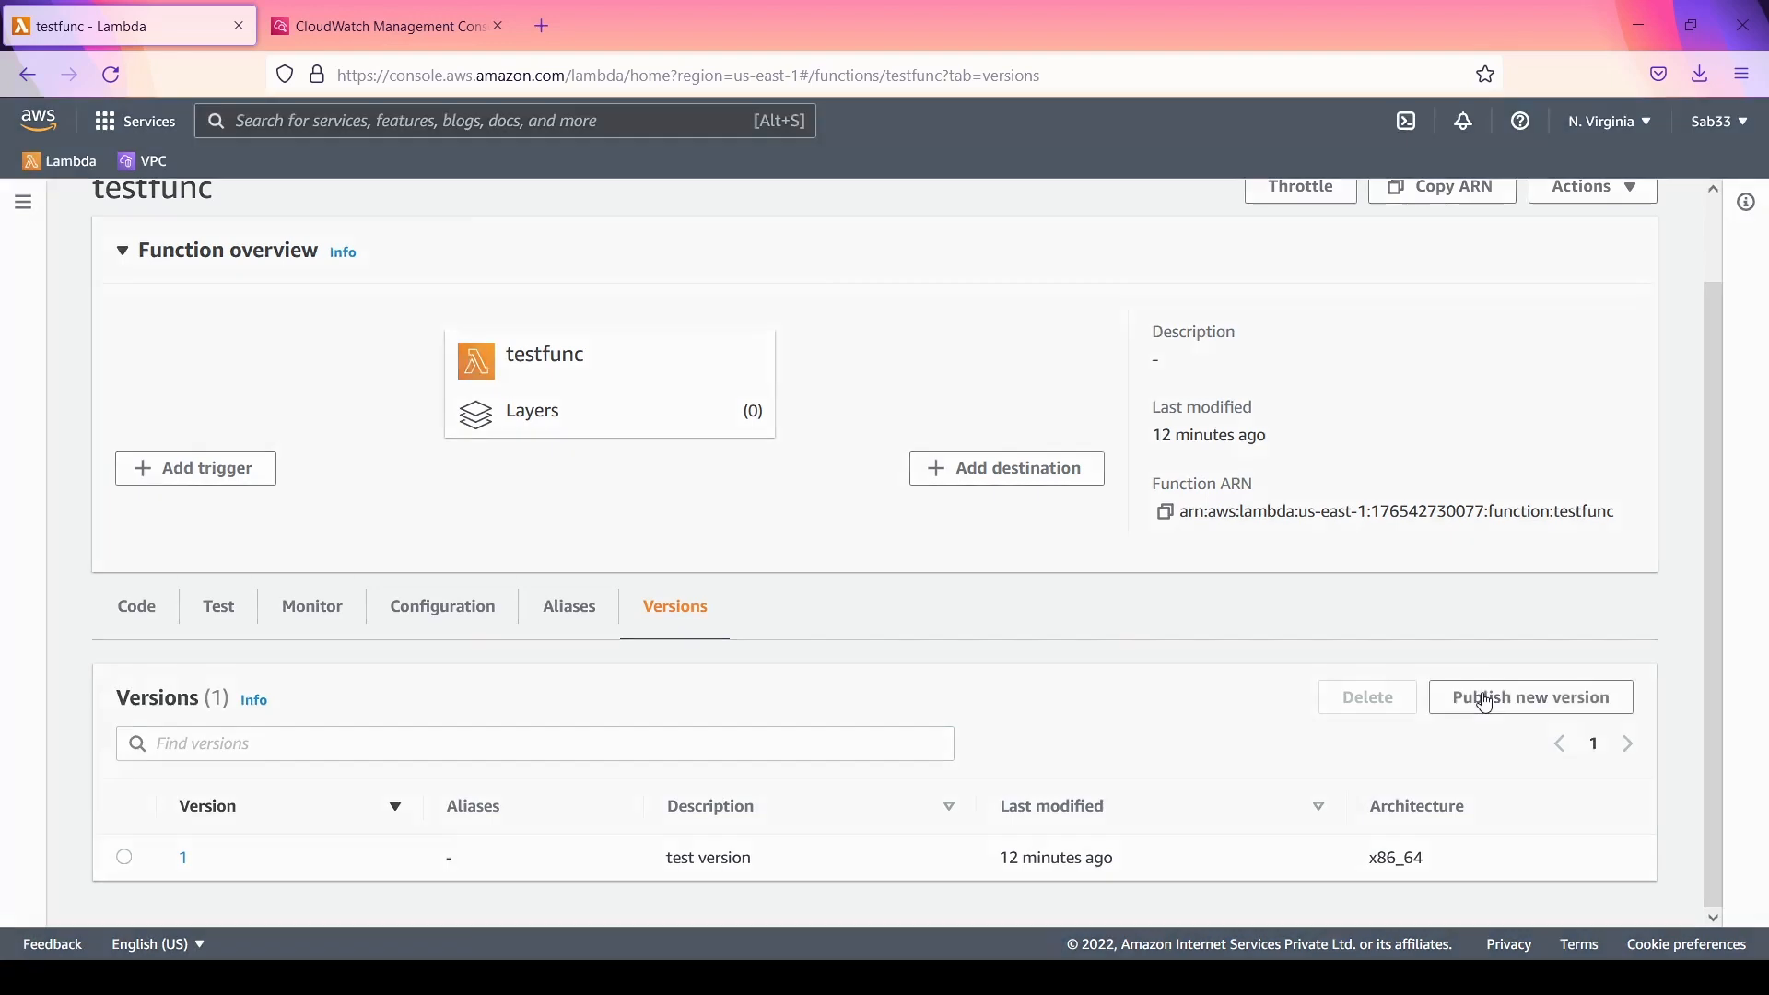
{"action": "left_click", "coordinate": [571, 599]}
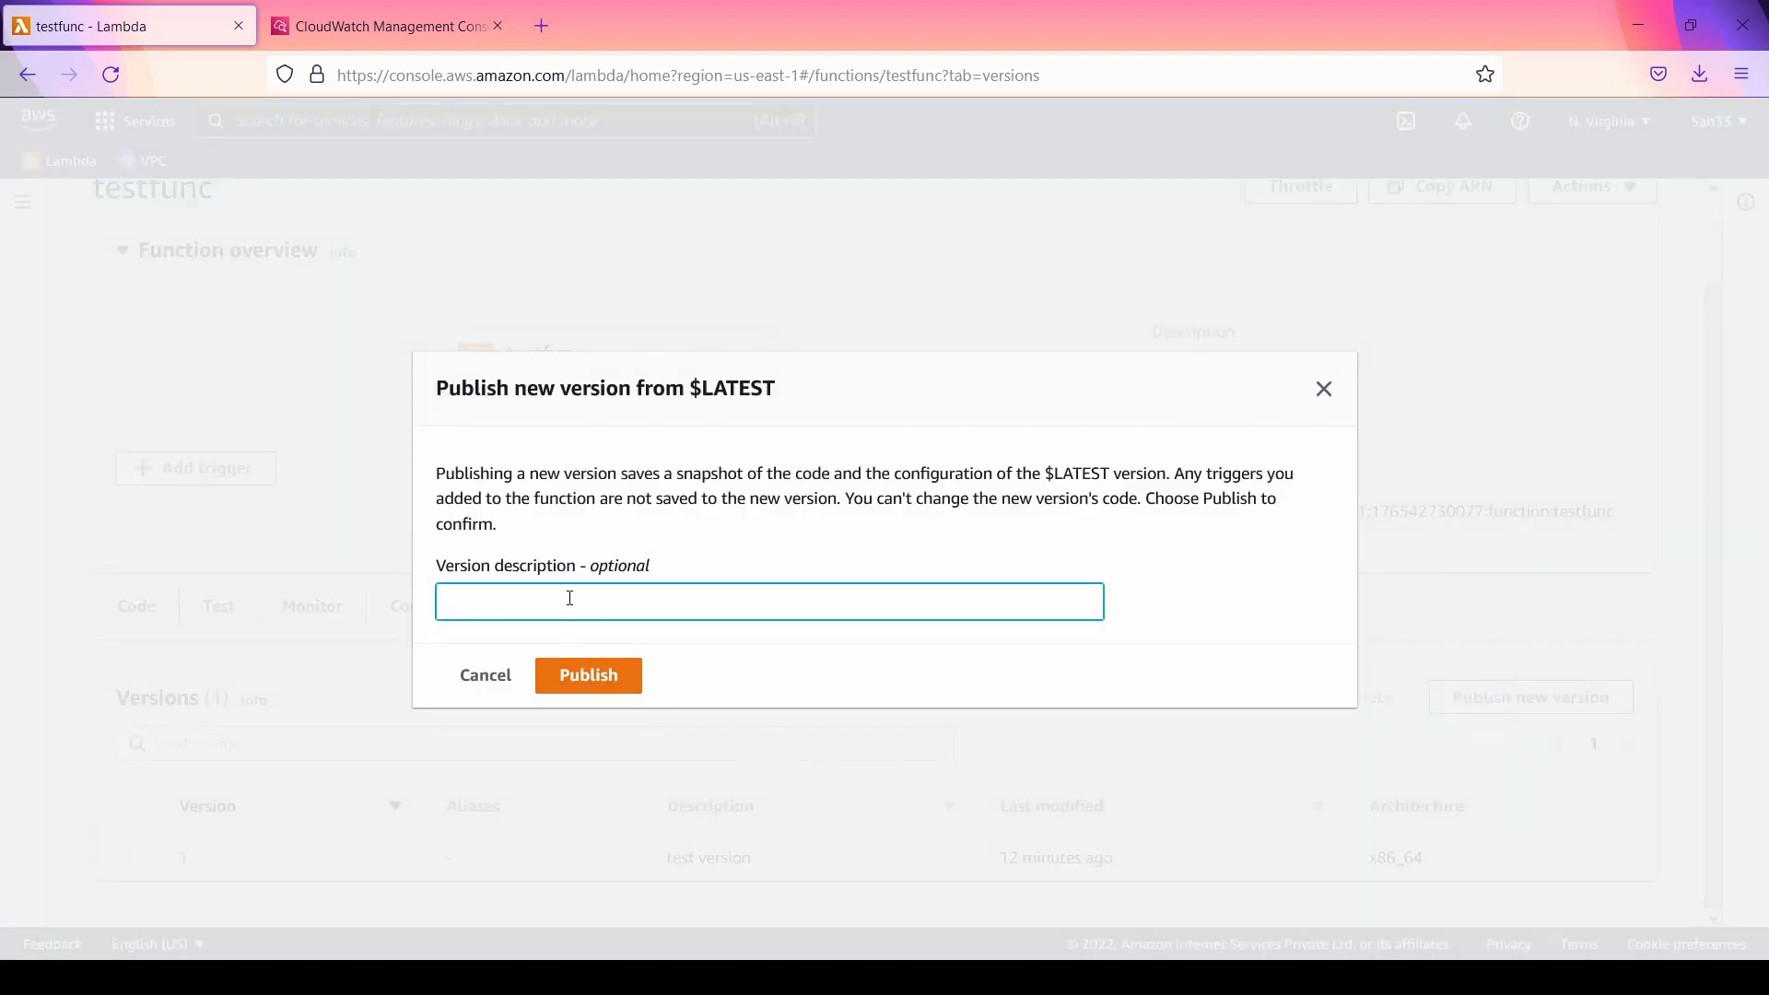
{"action": "type", "text": "2"}
{"action": "left_click", "coordinate": [586, 675]}
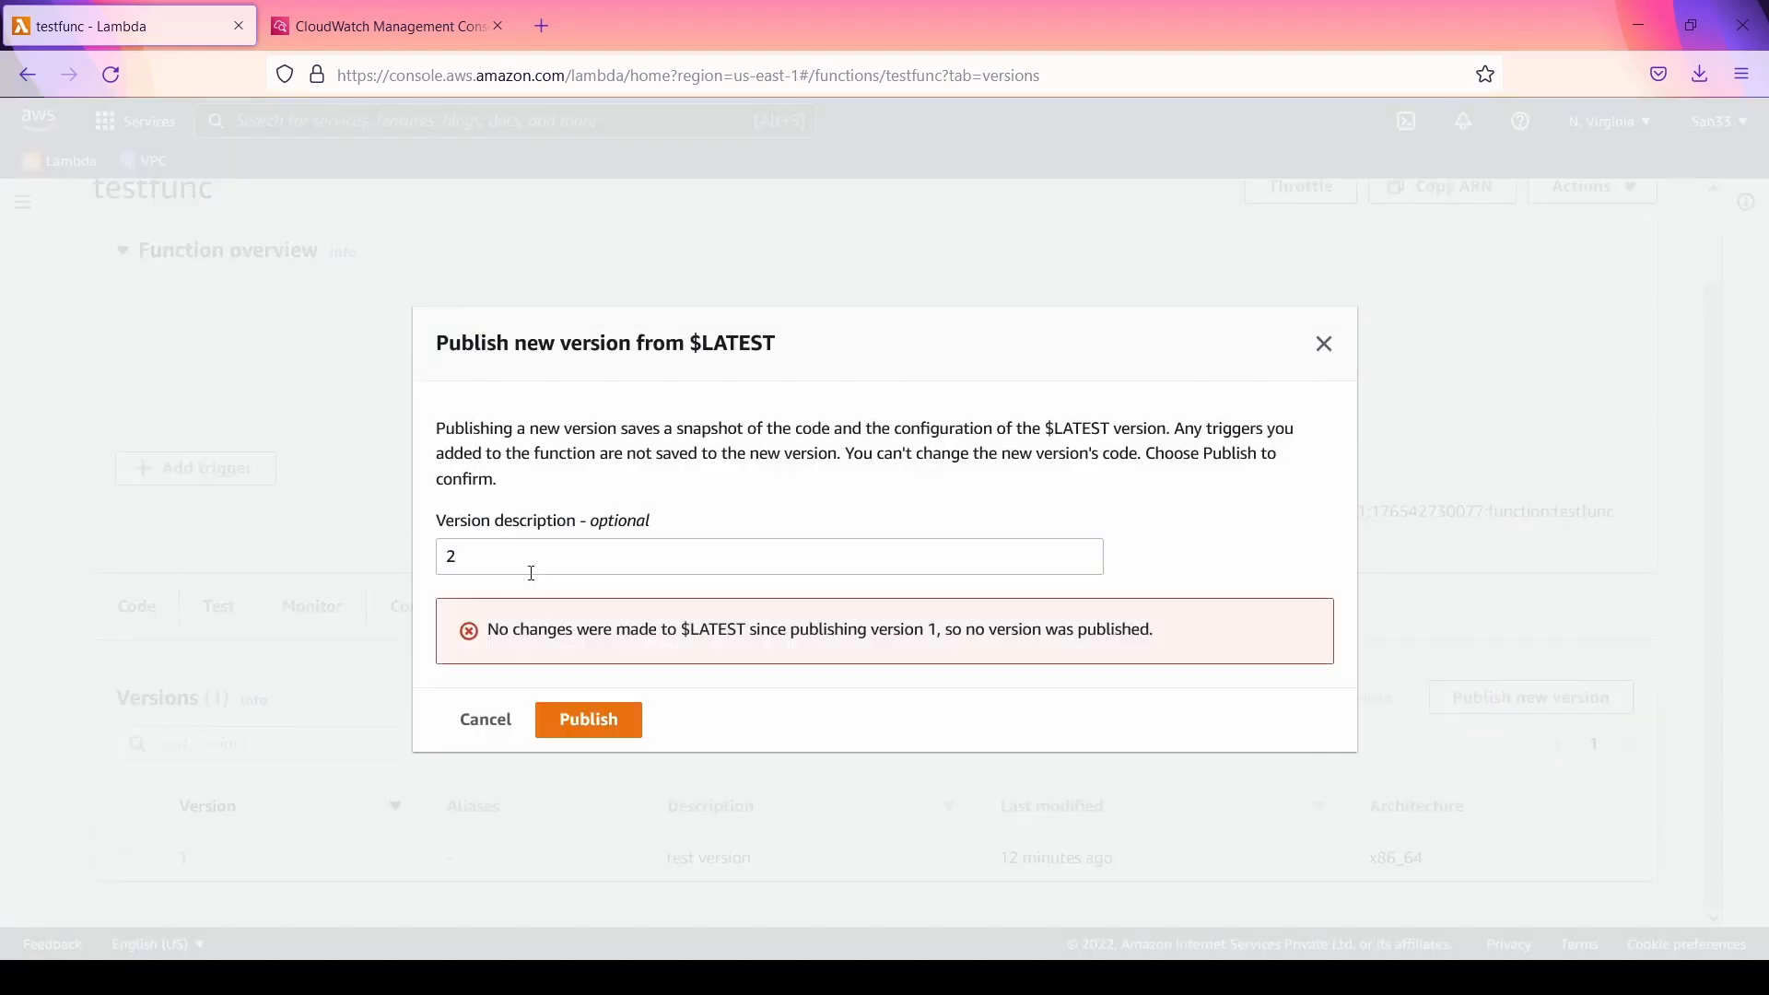
{"action": "left_click", "coordinate": [636, 554]}
{"action": "key", "text": "BackSpace"}
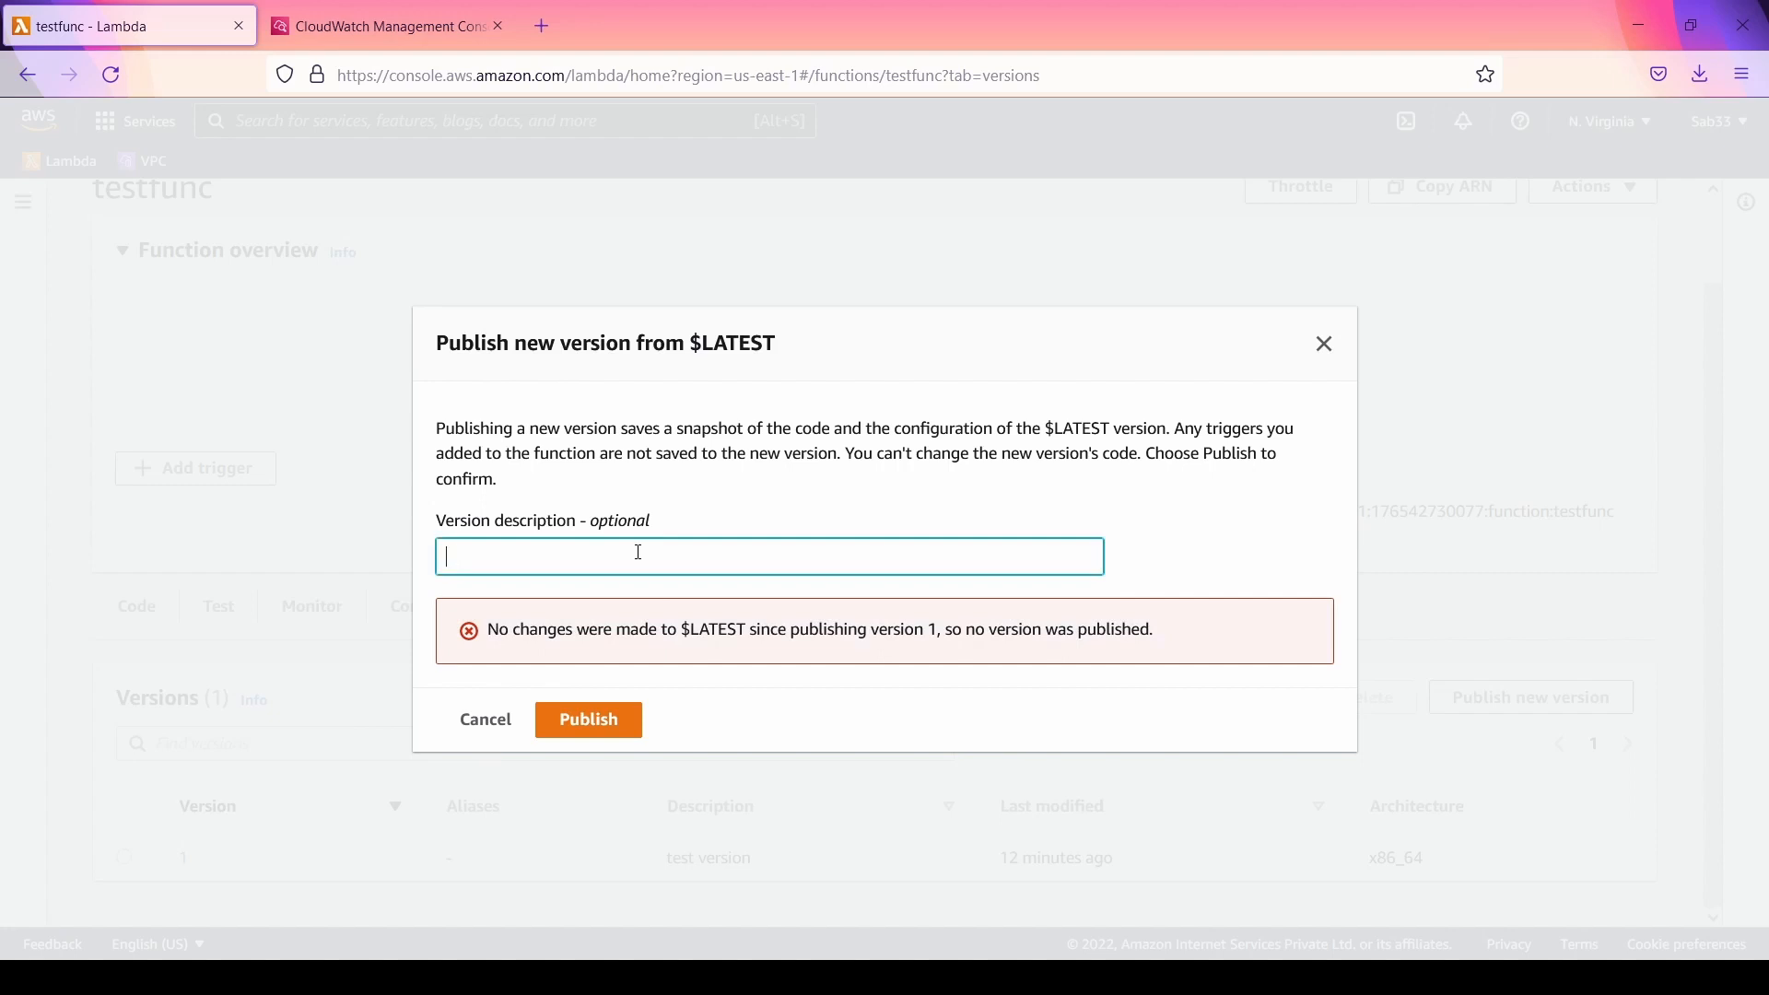
{"action": "type", "text": "test"}
{"action": "left_click", "coordinate": [1325, 345]}
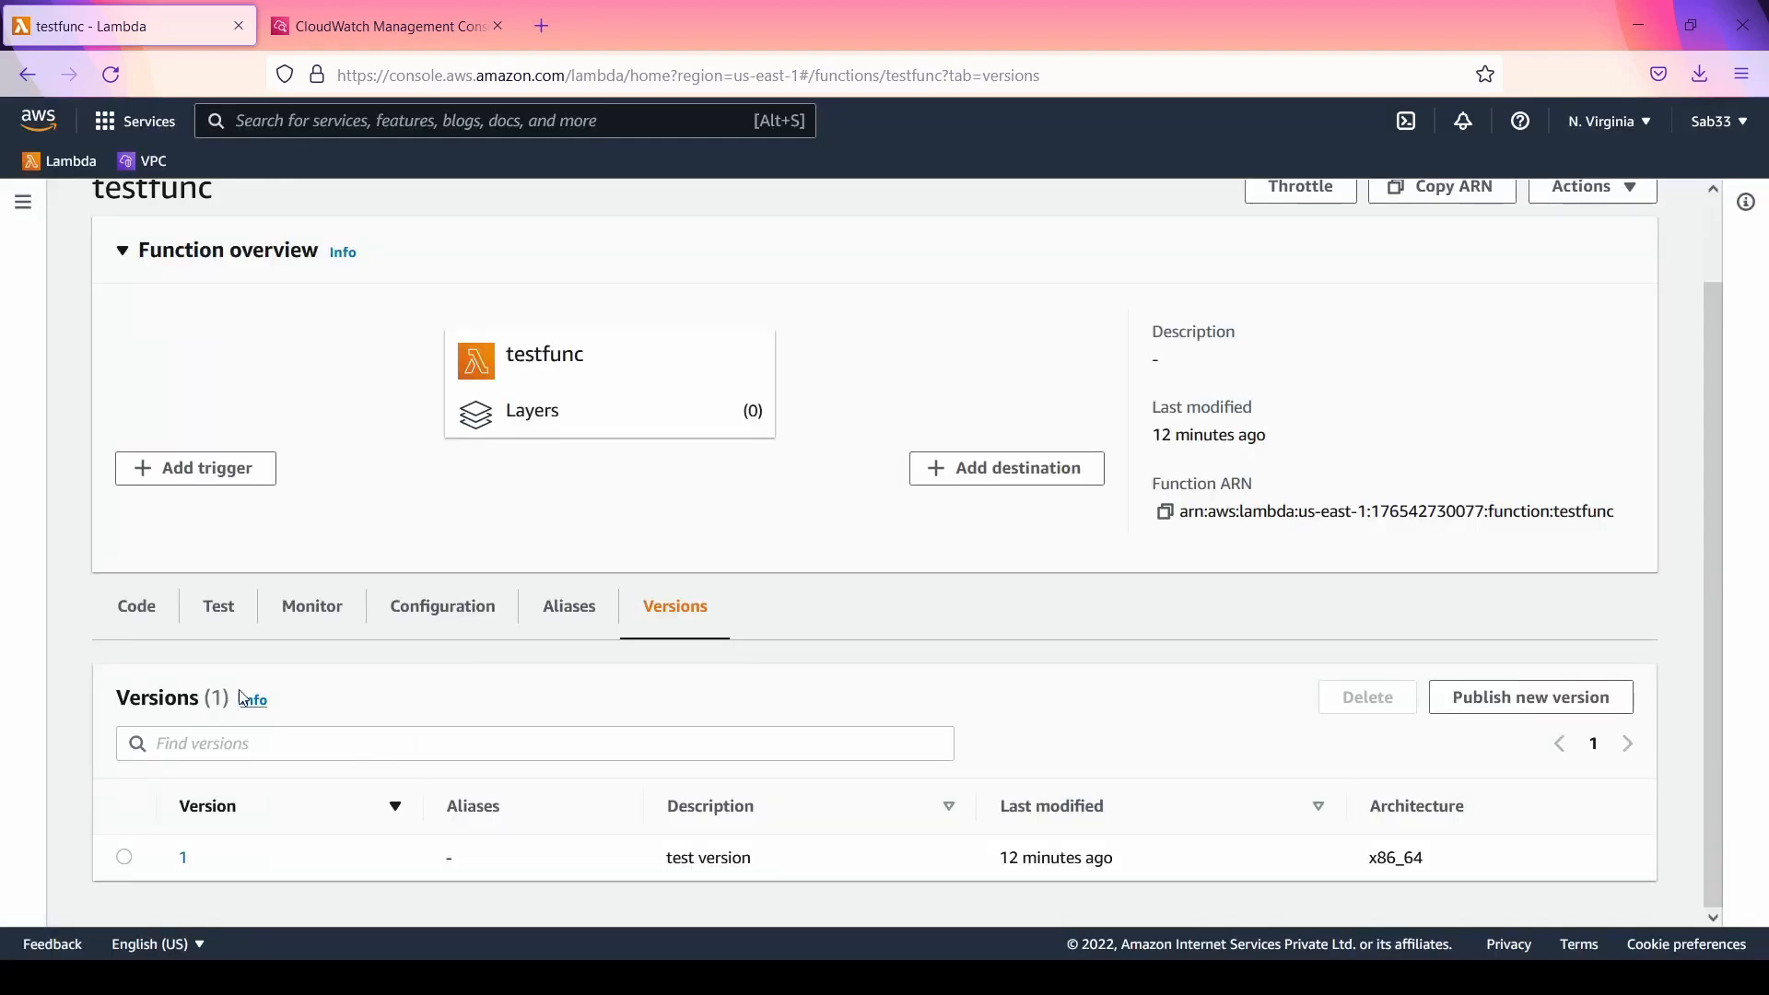
Step: Add the line console.log('Hello'); directly below console.log(event); in testfunc's index.js code
{"action": "left_click", "coordinate": [123, 631]}
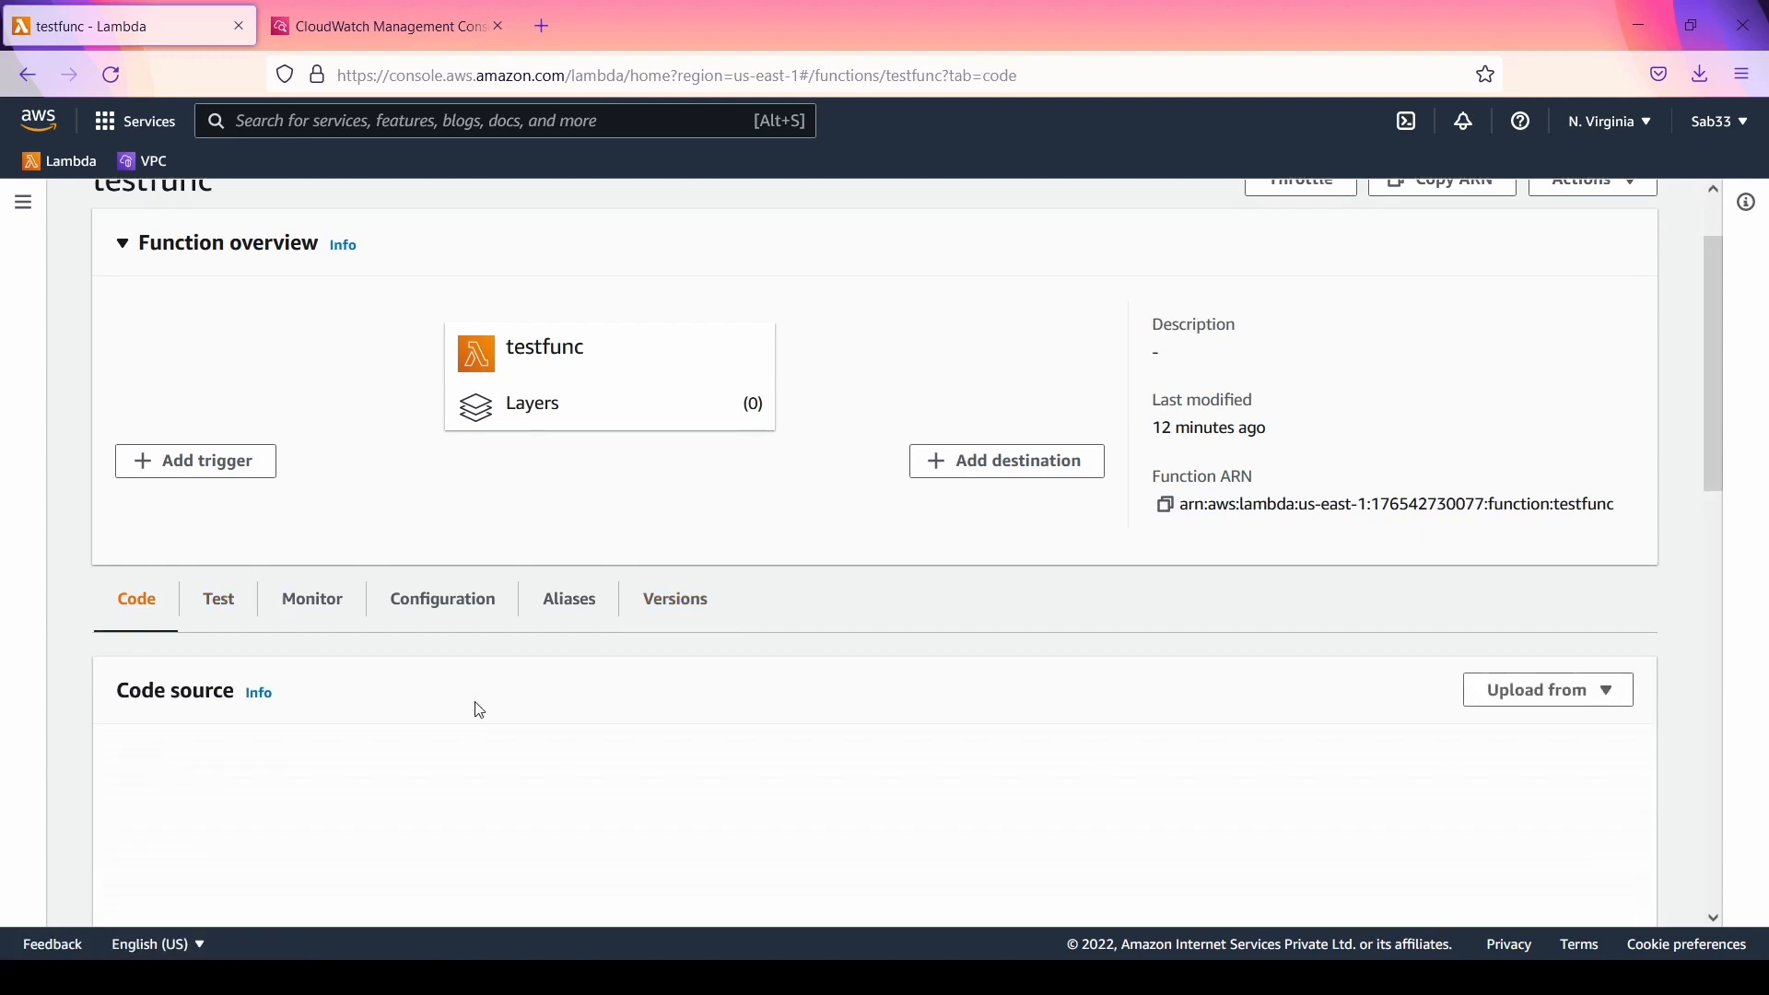
{"action": "left_click", "coordinate": [617, 360]}
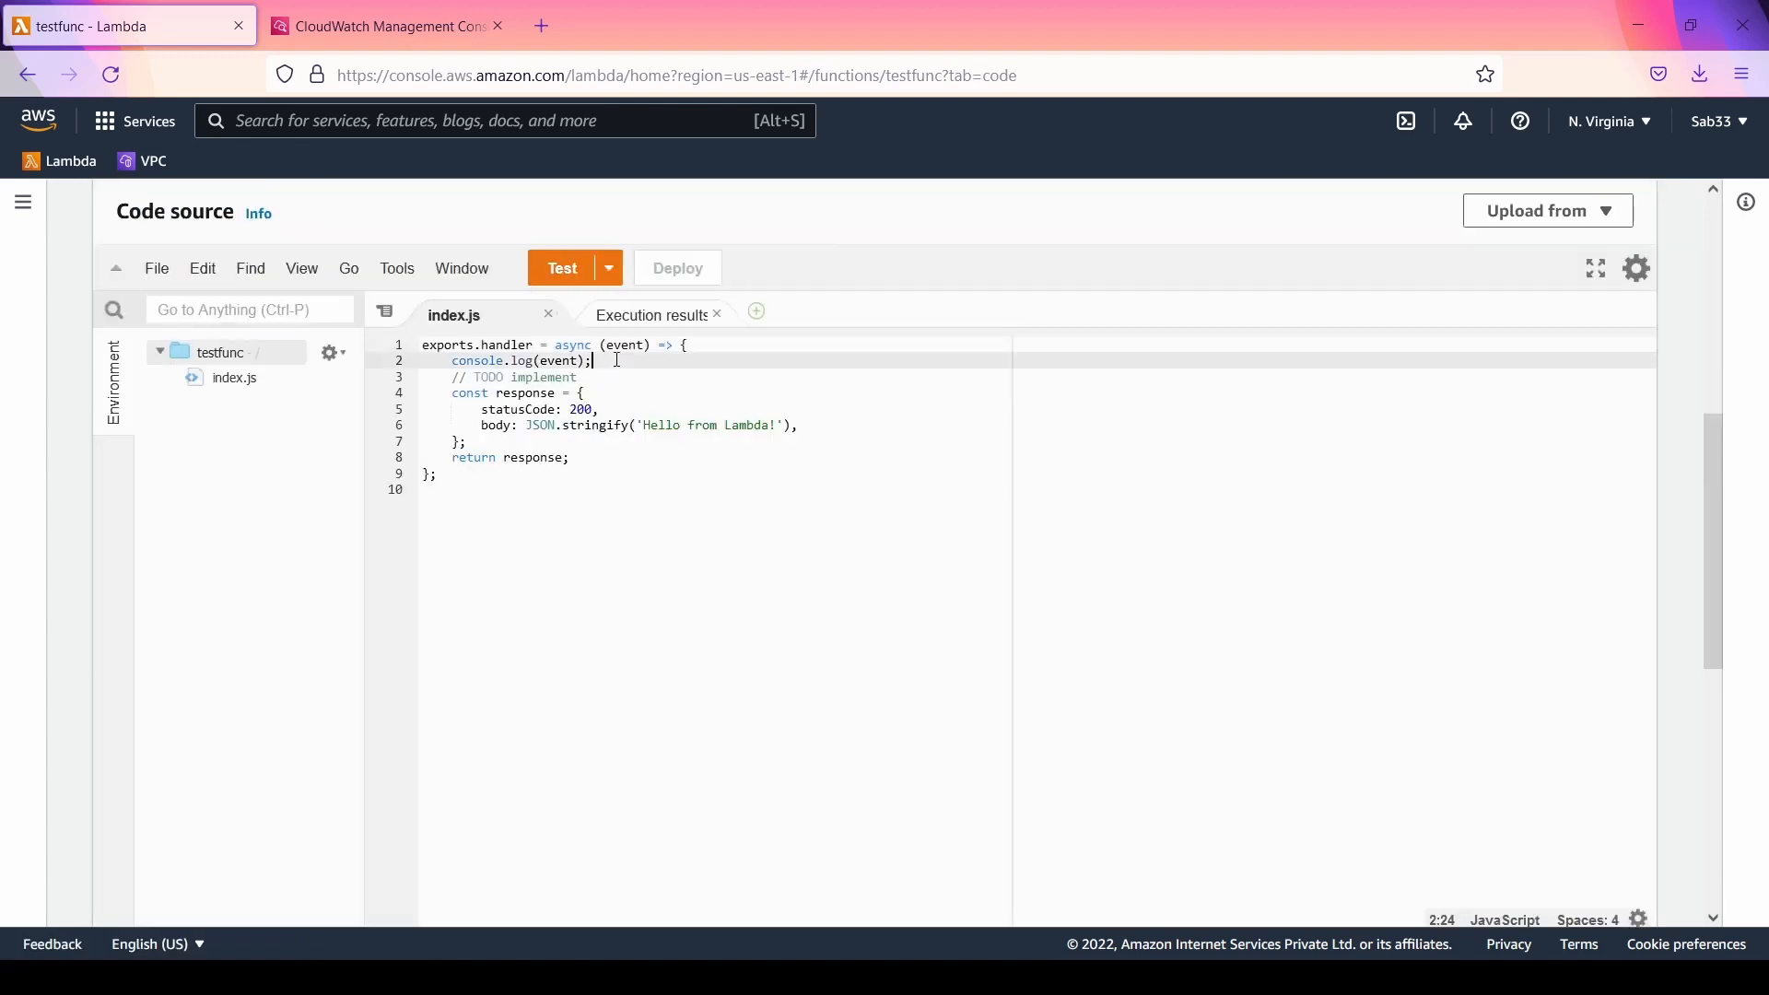
{"action": "key", "text": "Return"}
{"action": "type", "text": "cos"}
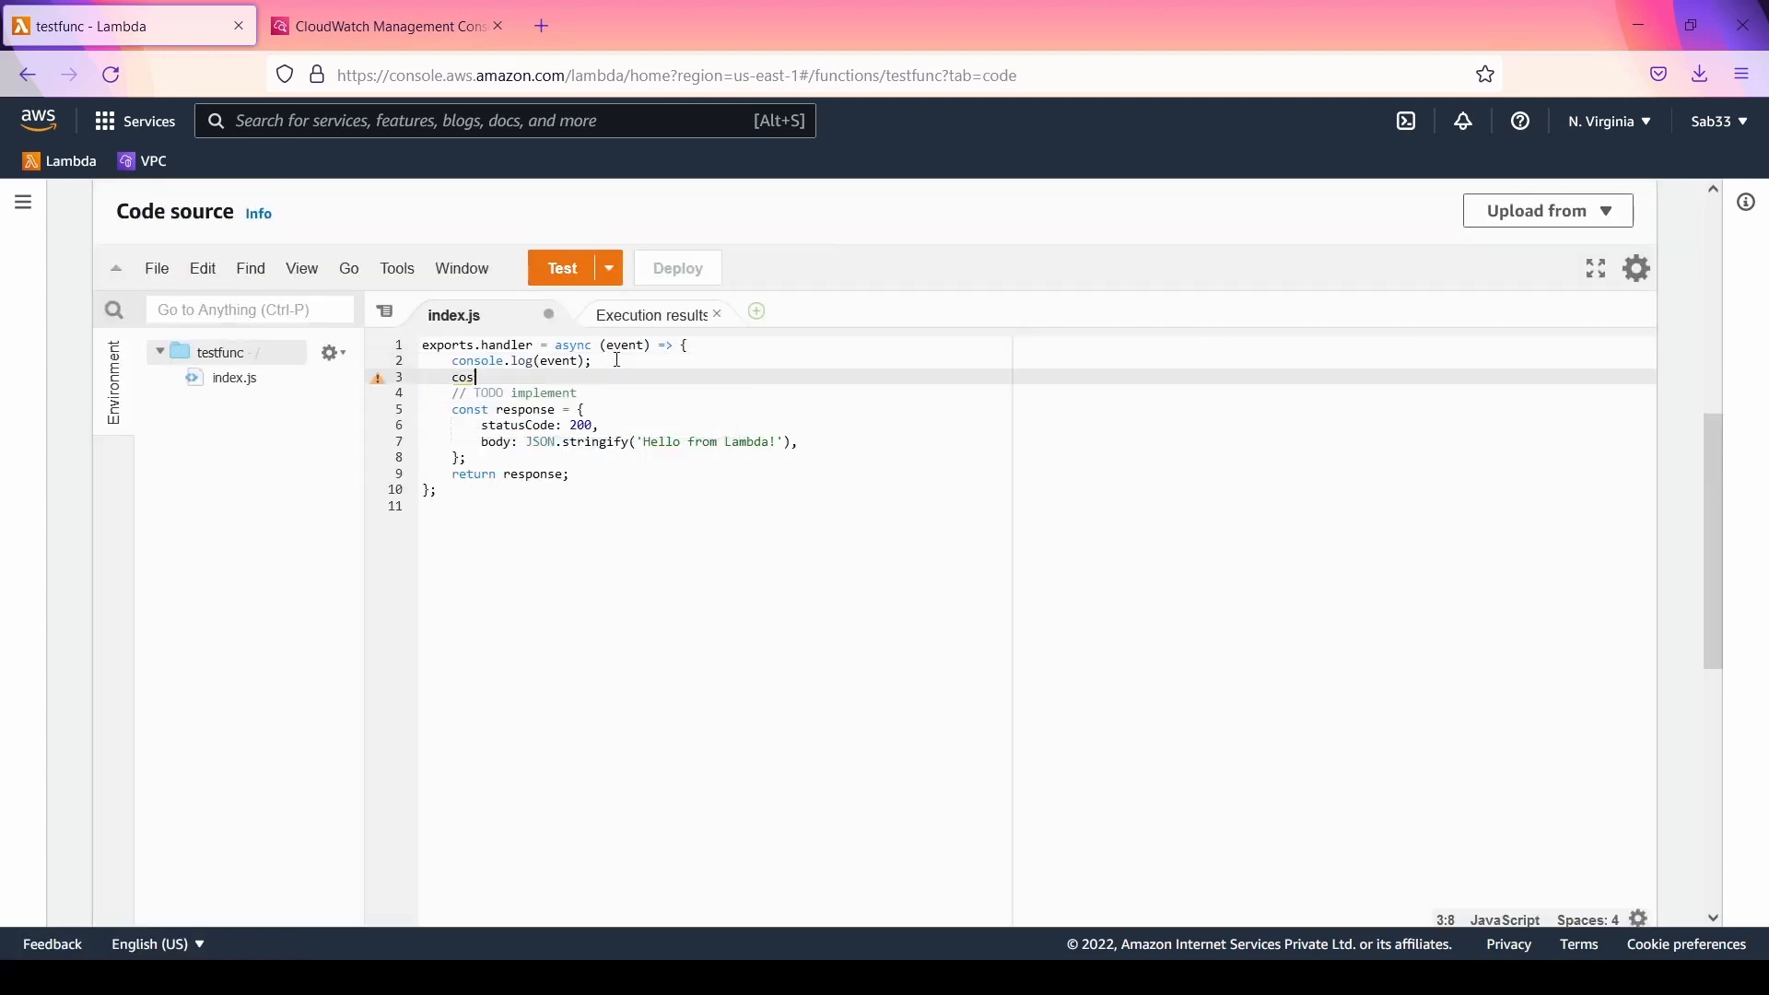
{"action": "key", "text": "BackSpace"}
{"action": "type", "text": "nsole"}
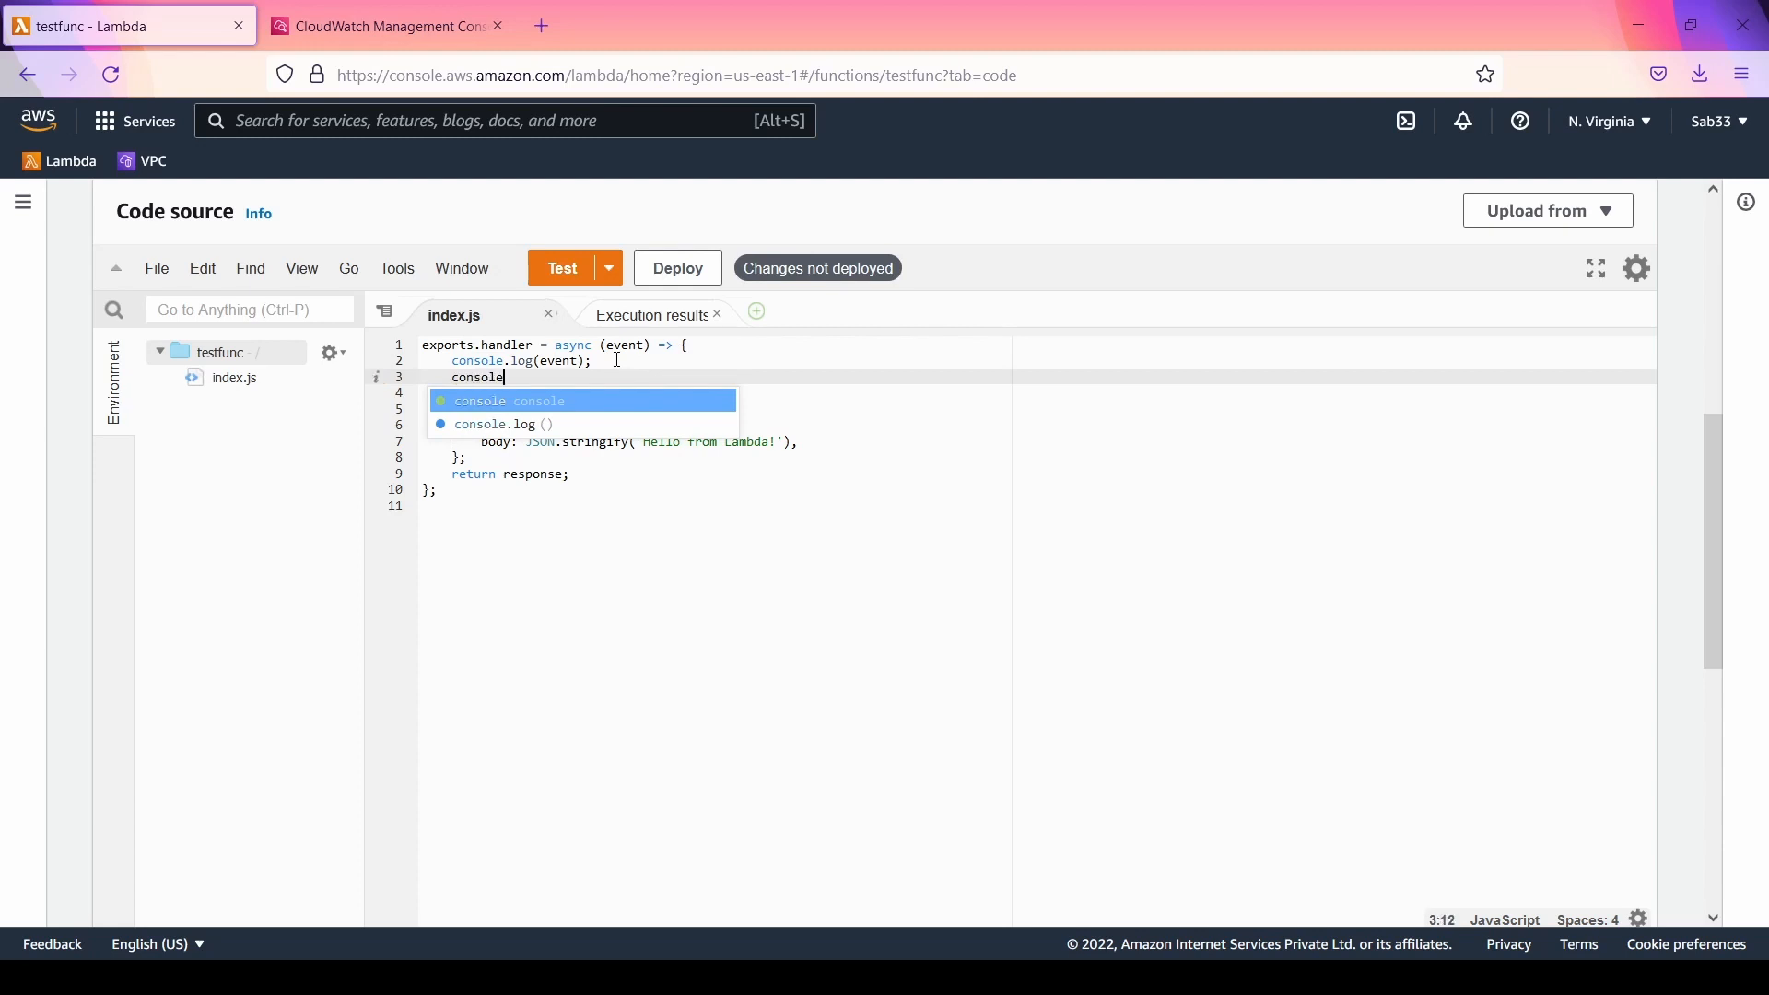
{"action": "type", "text": ".log('')"}
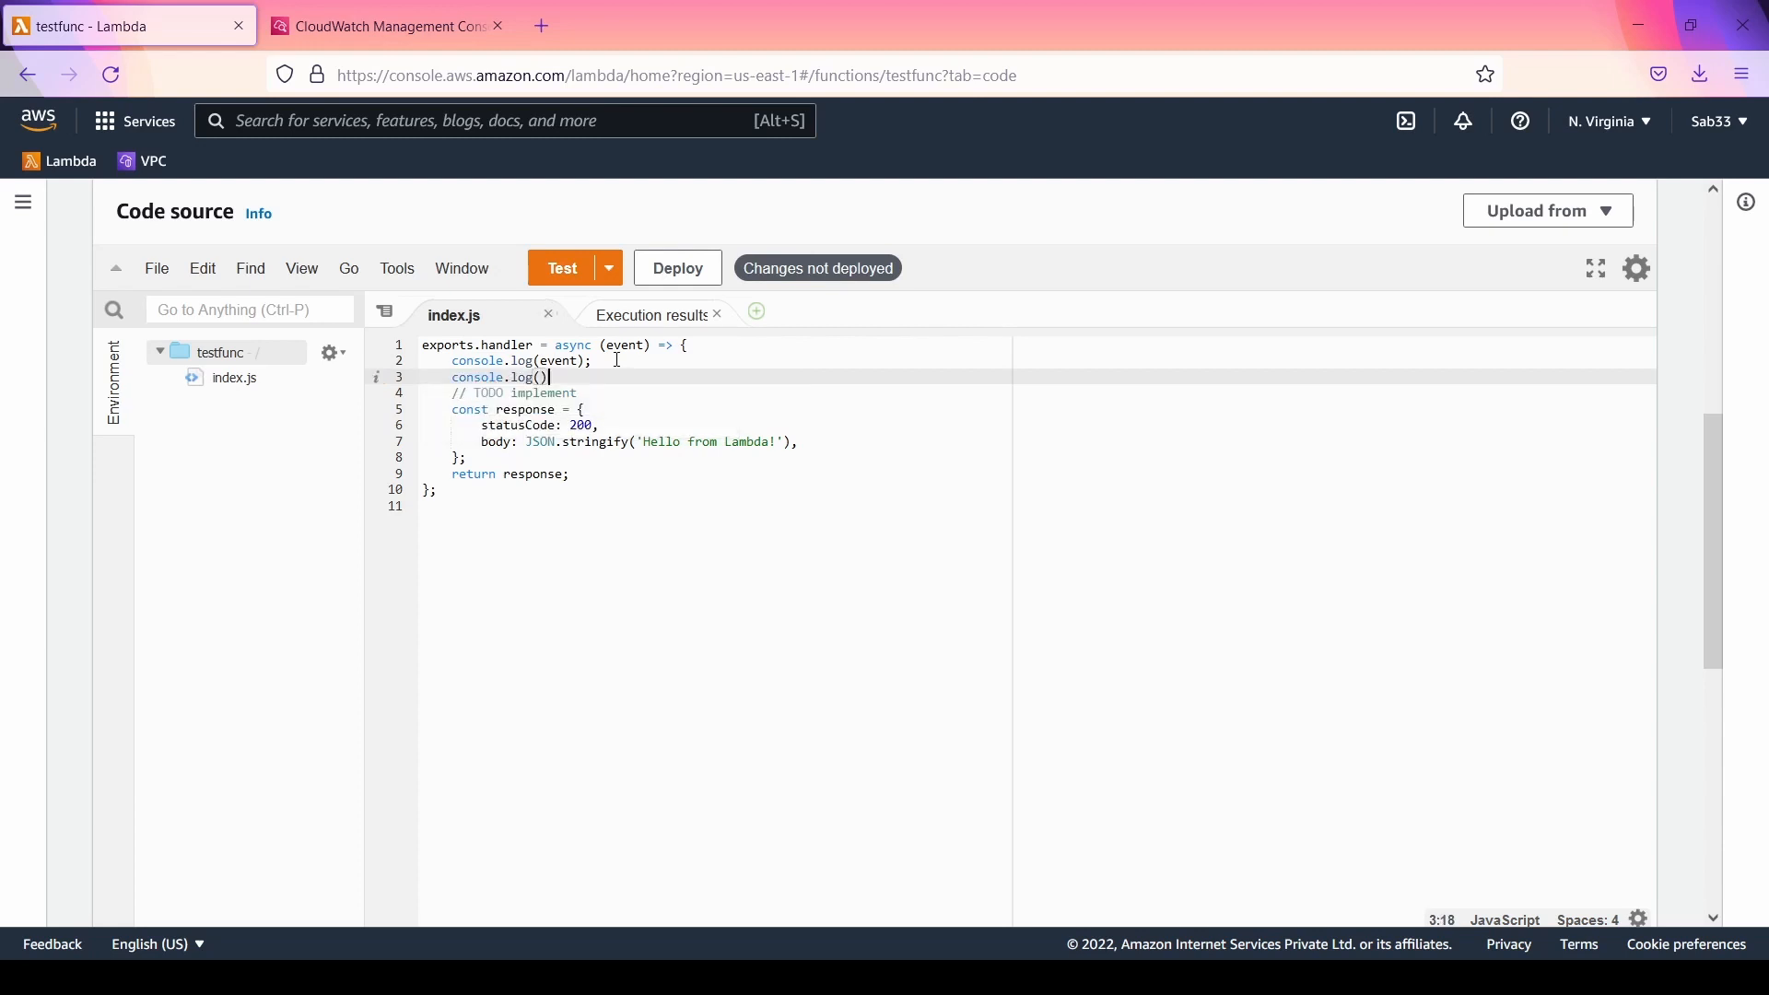
{"action": "type", "text": ";"}
{"action": "key", "text": "Left"}
{"action": "key", "text": "Left"}
{"action": "type", "text": "'Hello"}
Step: Deploy the updated testfunc code and run its test, highlighting the Hello entry in the function logs
{"action": "left_click", "coordinate": [670, 263]}
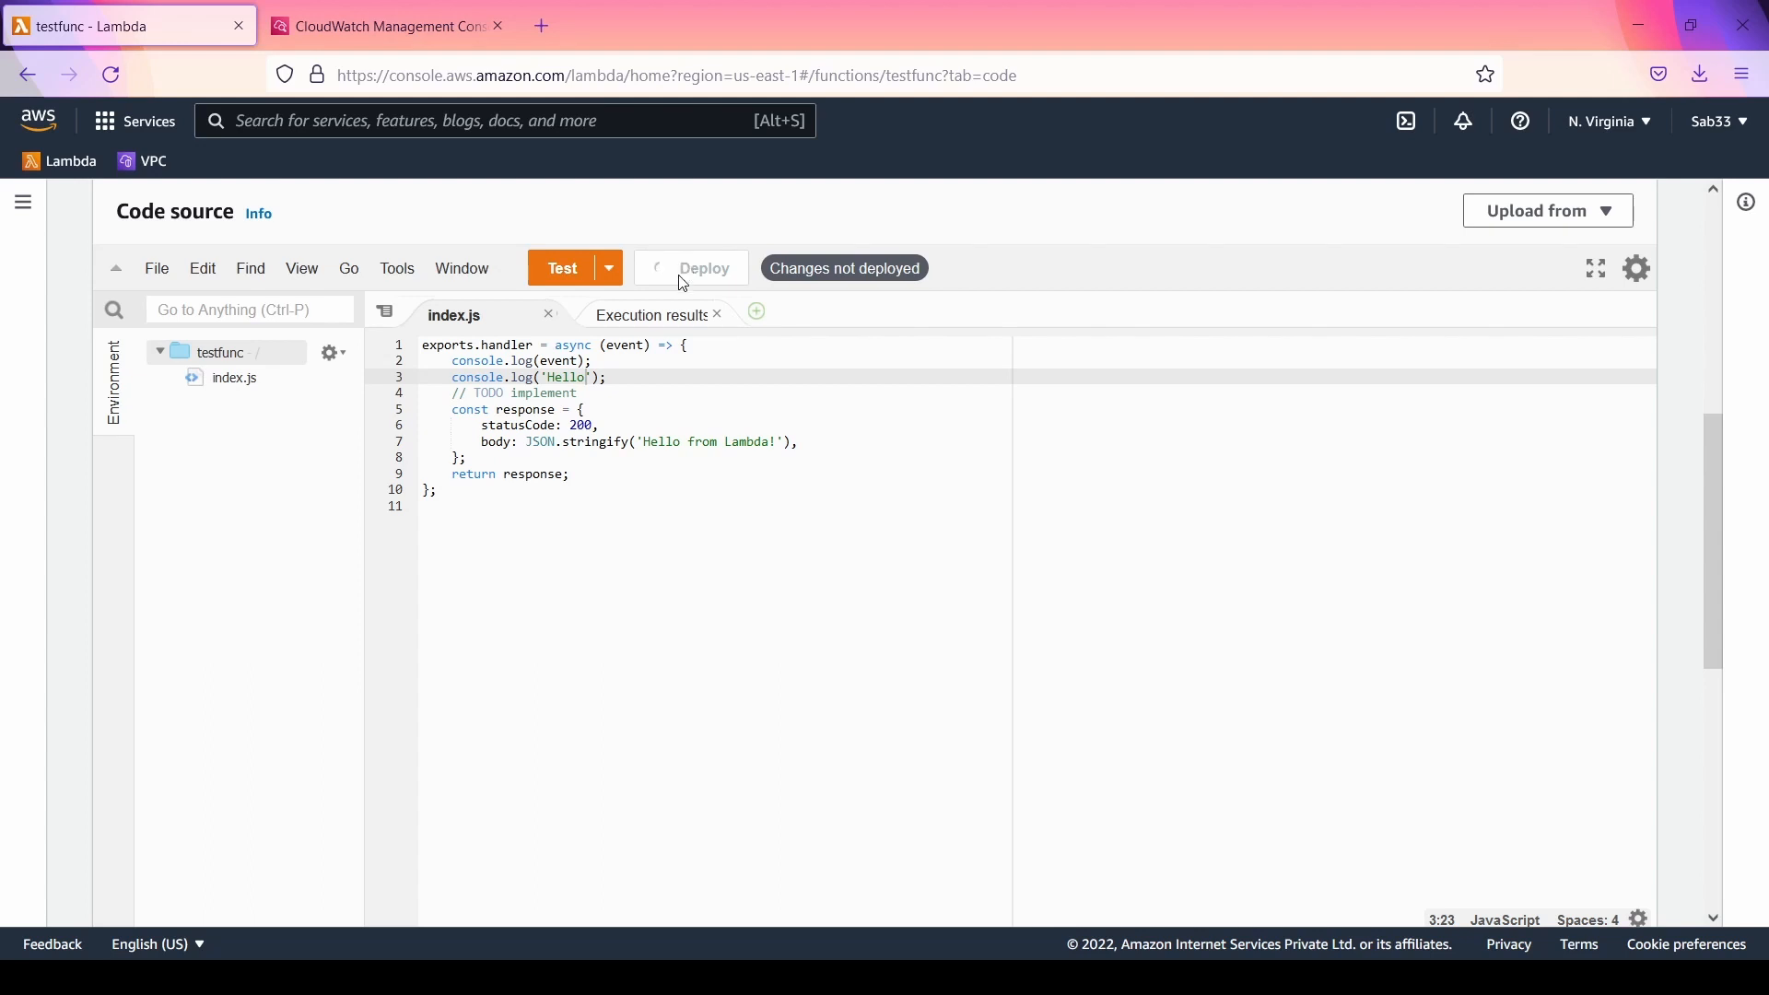
{"action": "left_click", "coordinate": [567, 334]}
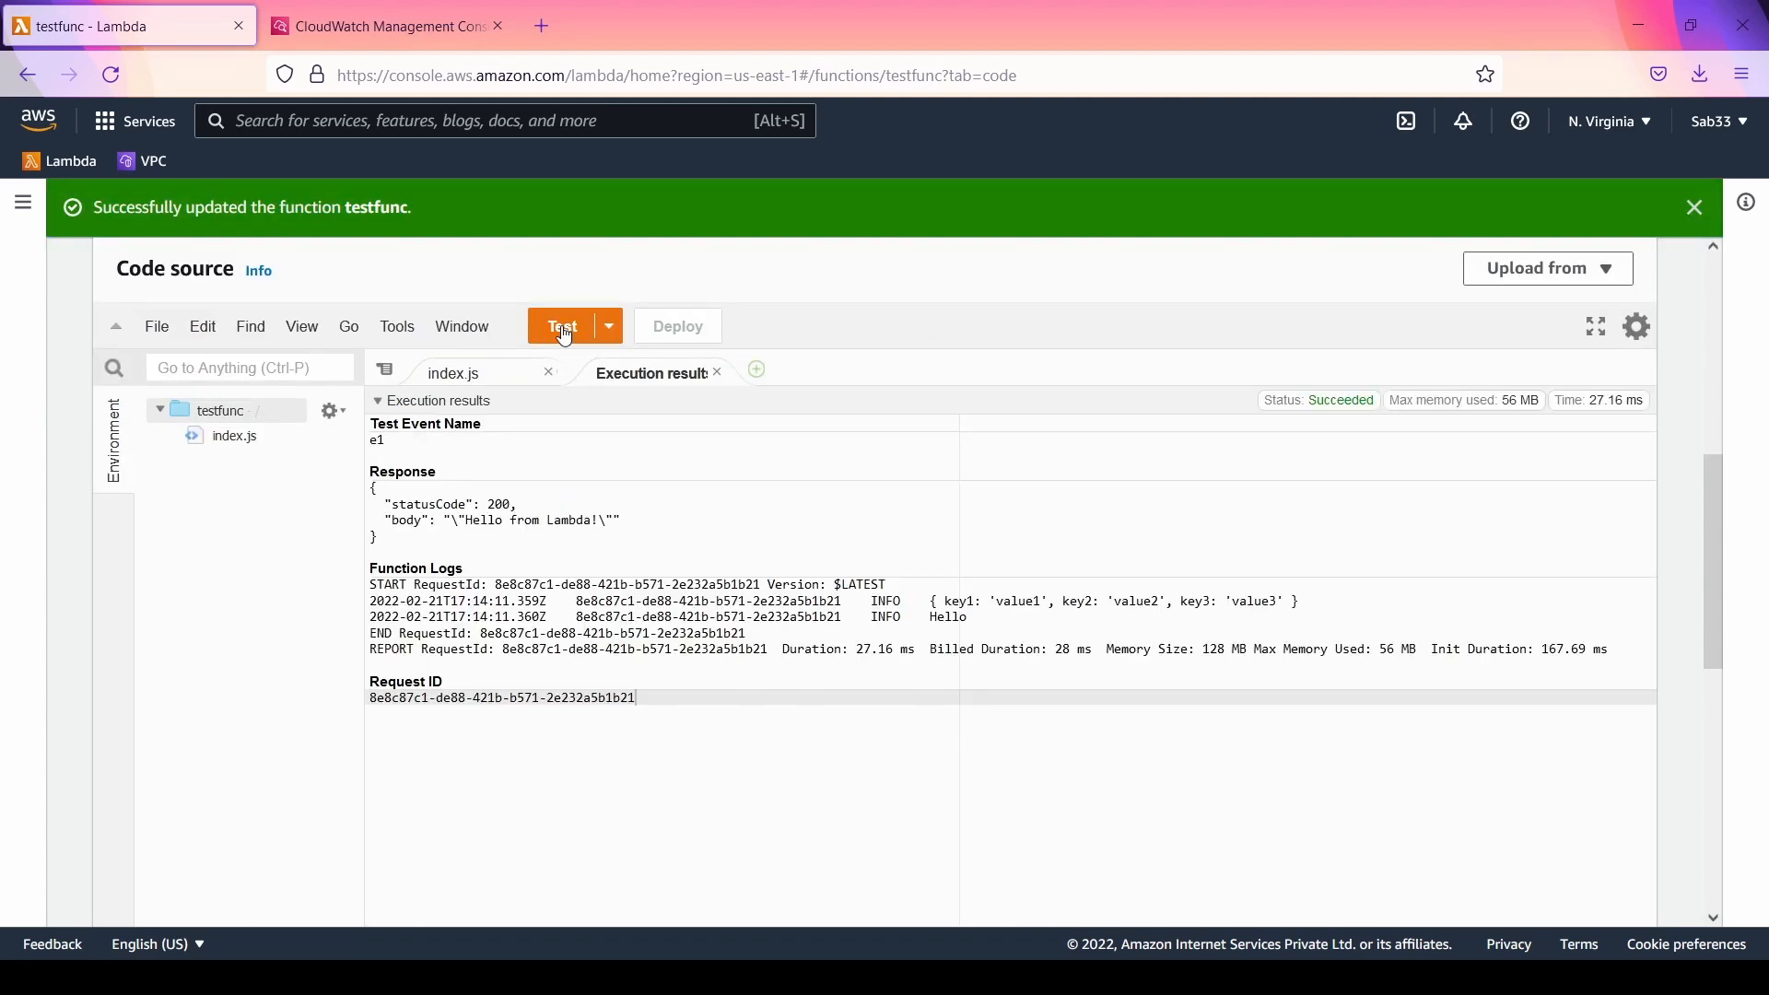
{"action": "left_click_drag", "start_coordinate": [931, 618], "coordinate": [966, 619]}
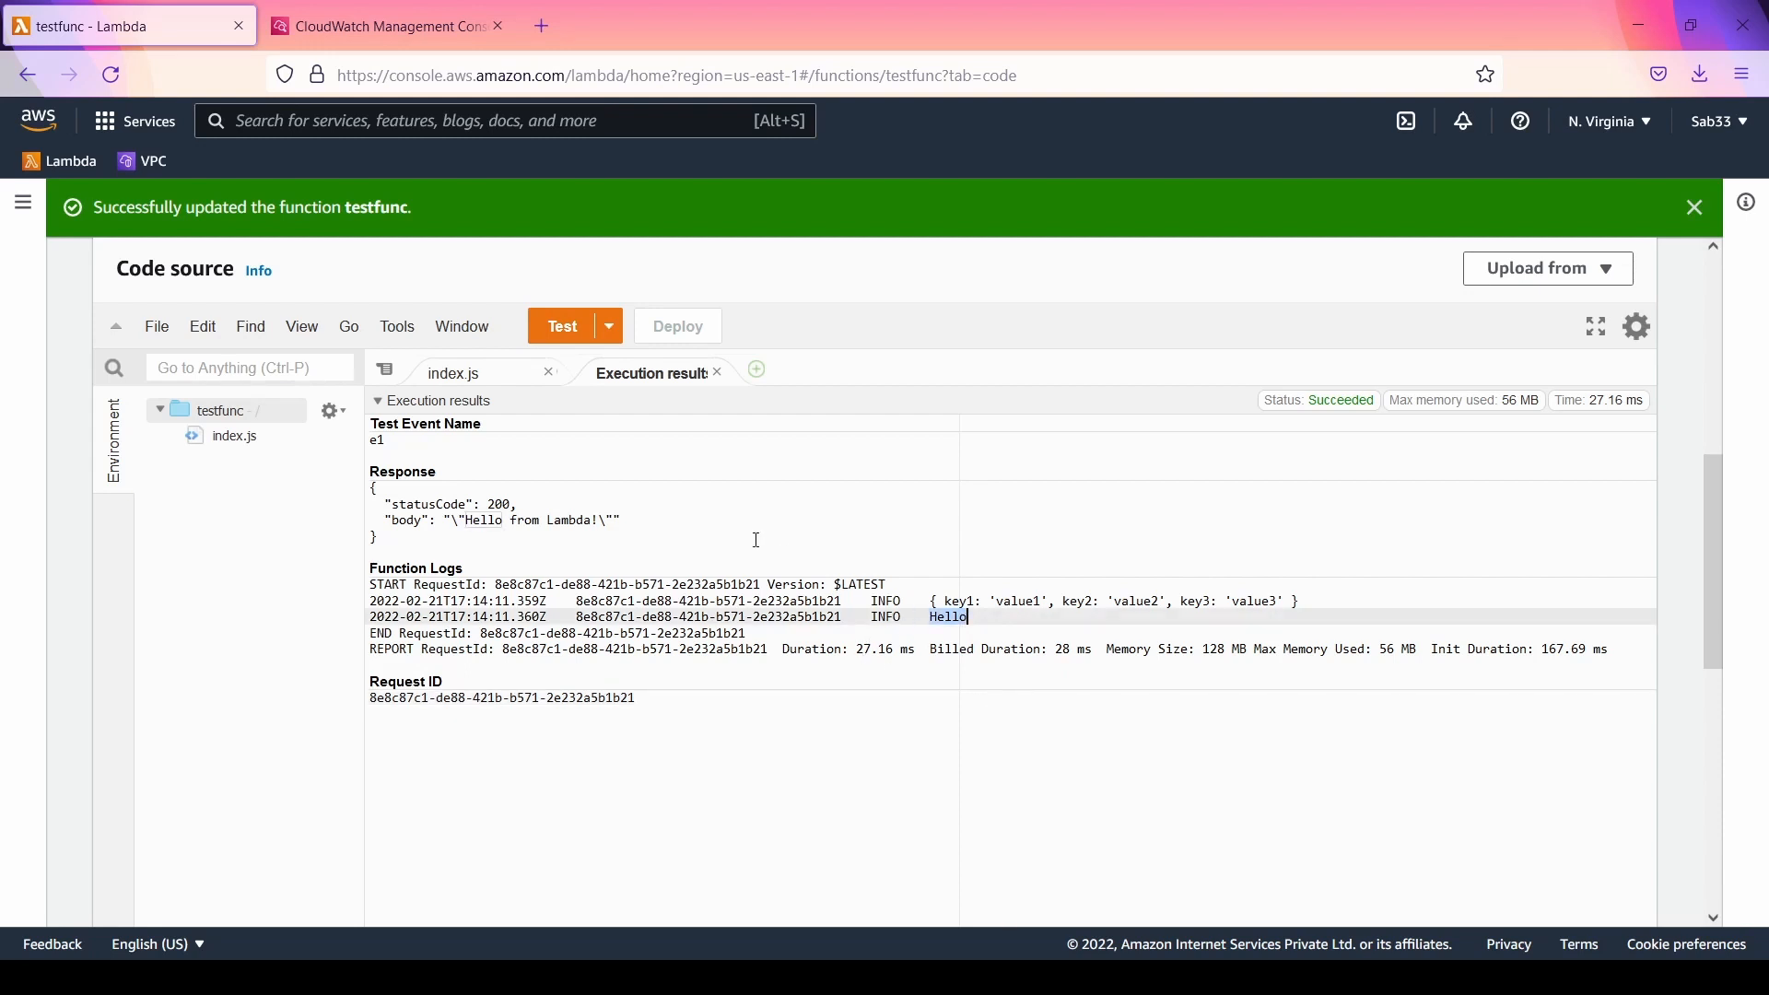
Step: Publish a new version of testfunc from its versions list with the description "a"
{"action": "scroll", "coordinate": [757, 540], "scroll_direction": "up", "scroll_amount": 5}
{"action": "scroll", "coordinate": [714, 445], "scroll_direction": "down", "scroll_amount": 3}
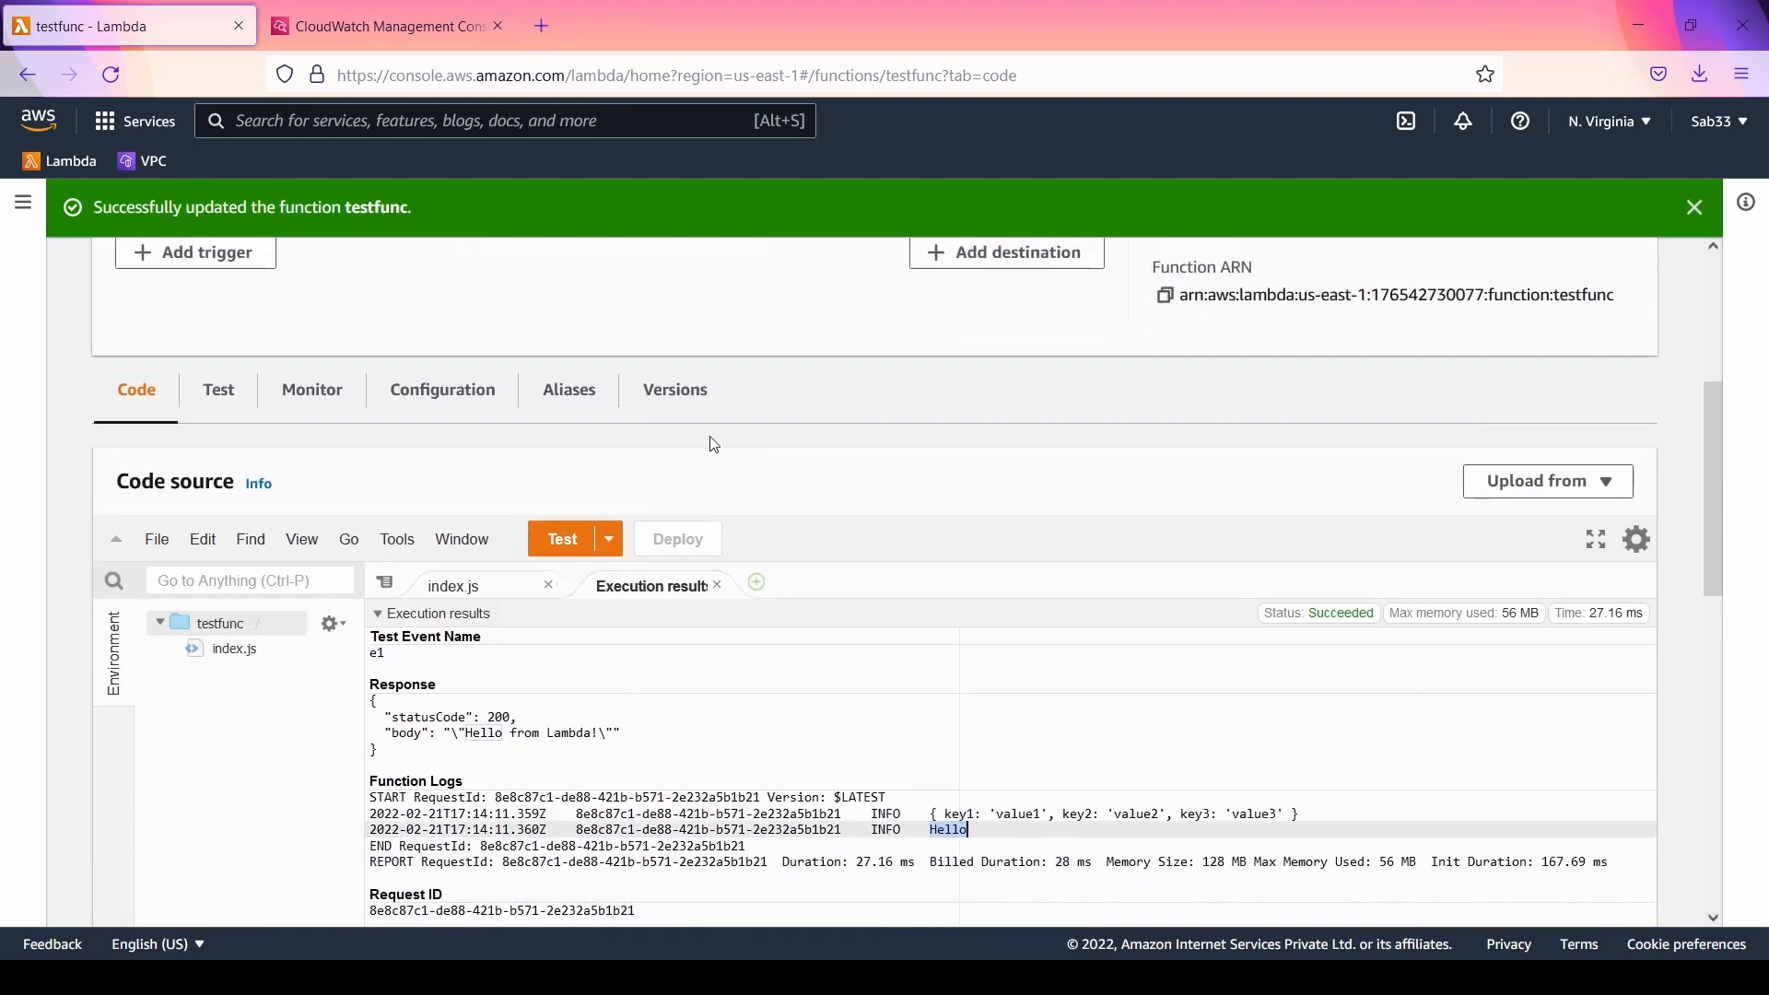
{"action": "left_click", "coordinate": [675, 390]}
{"action": "scroll", "coordinate": [1543, 686], "scroll_direction": "down", "scroll_amount": 3}
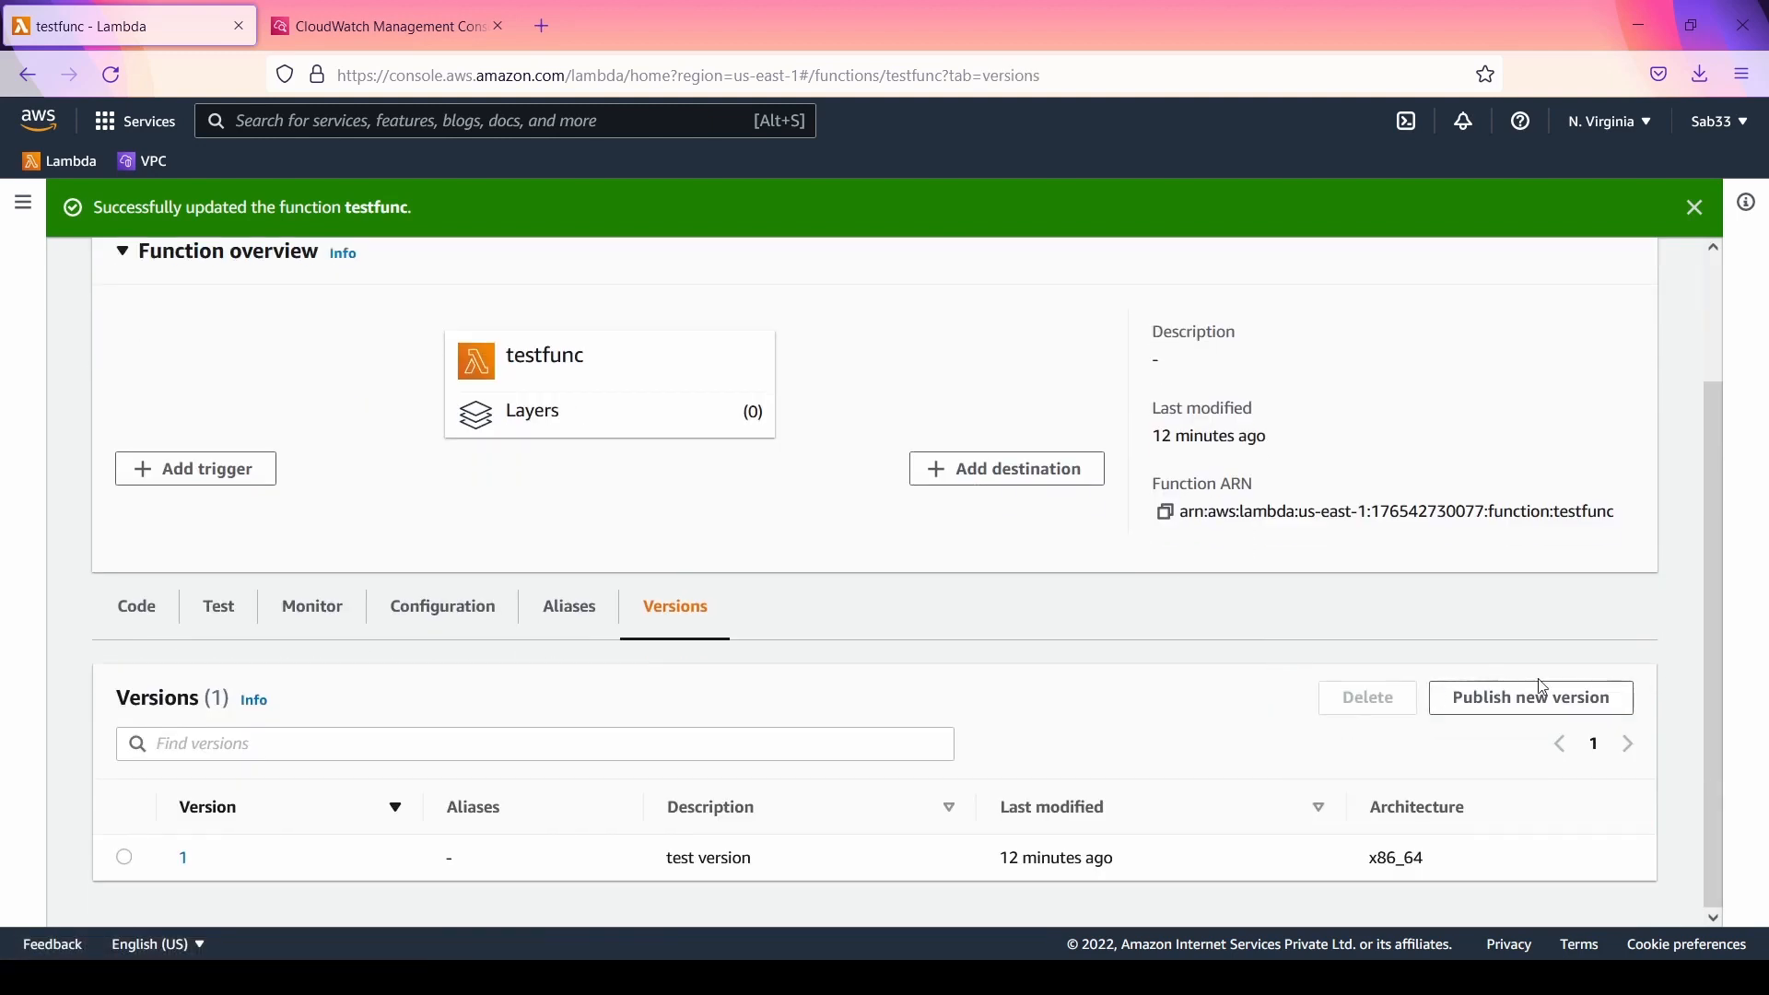
{"action": "left_click", "coordinate": [1530, 700]}
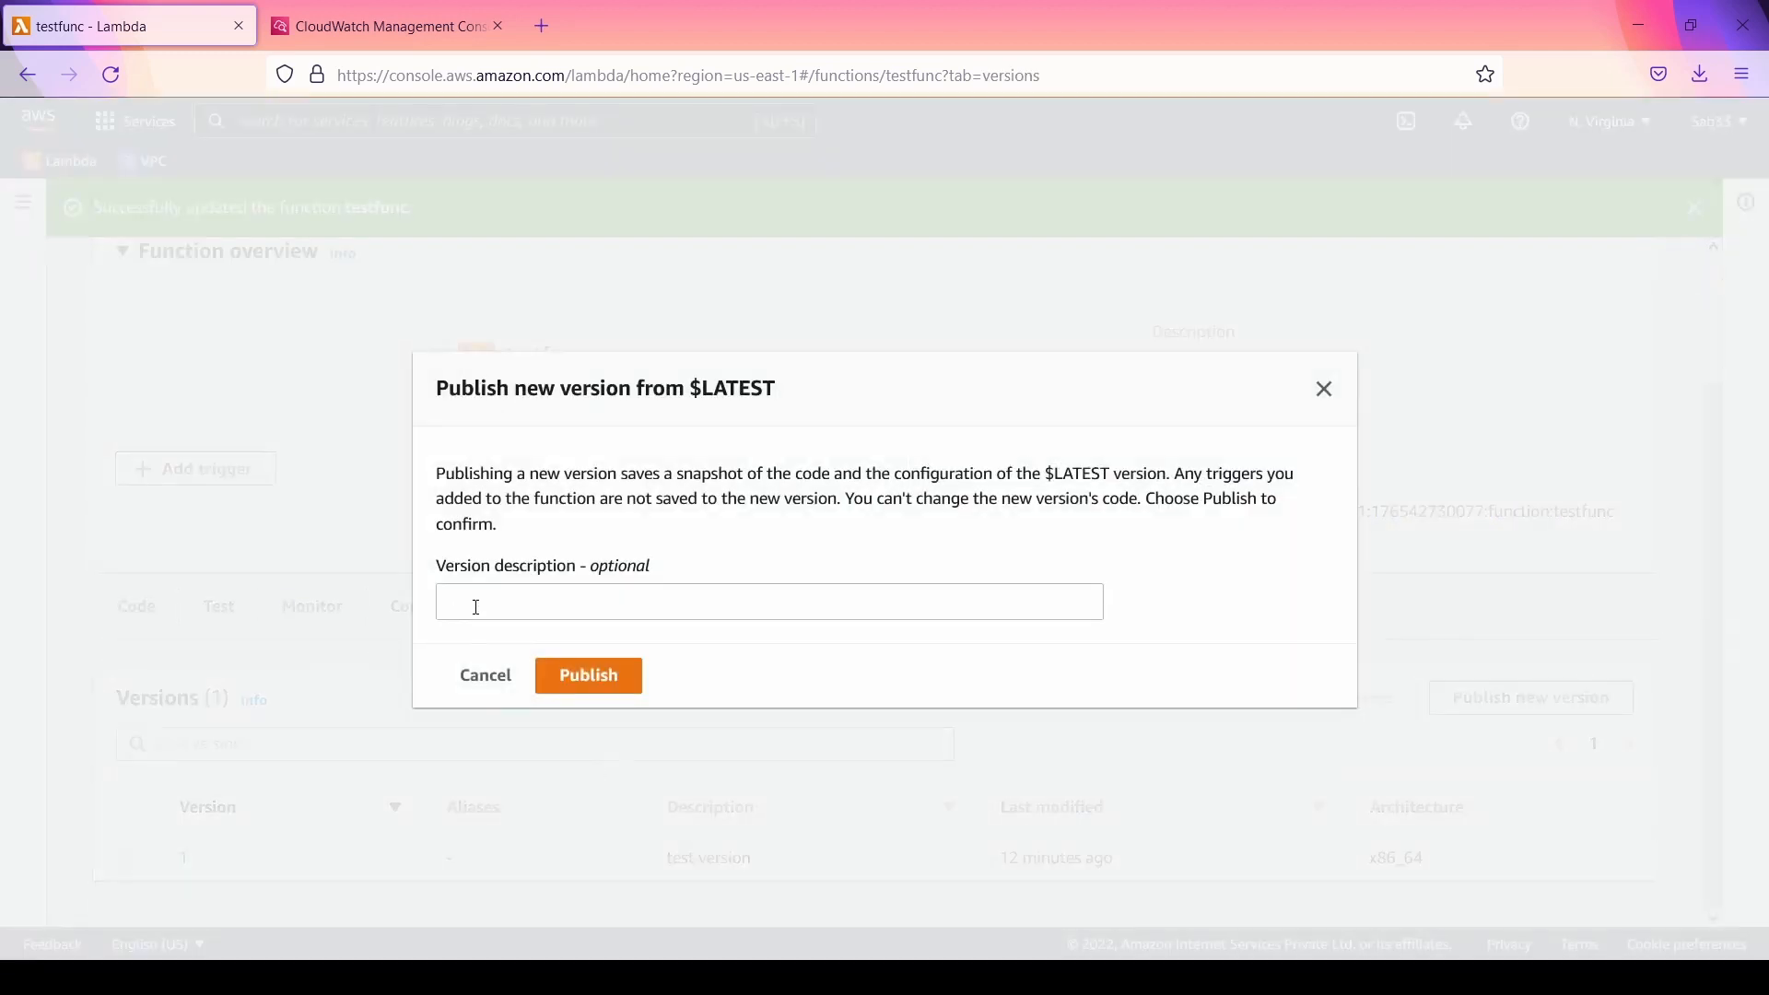
{"action": "left_click", "coordinate": [476, 607]}
{"action": "type", "text": "a"}
{"action": "left_click", "coordinate": [599, 684]}
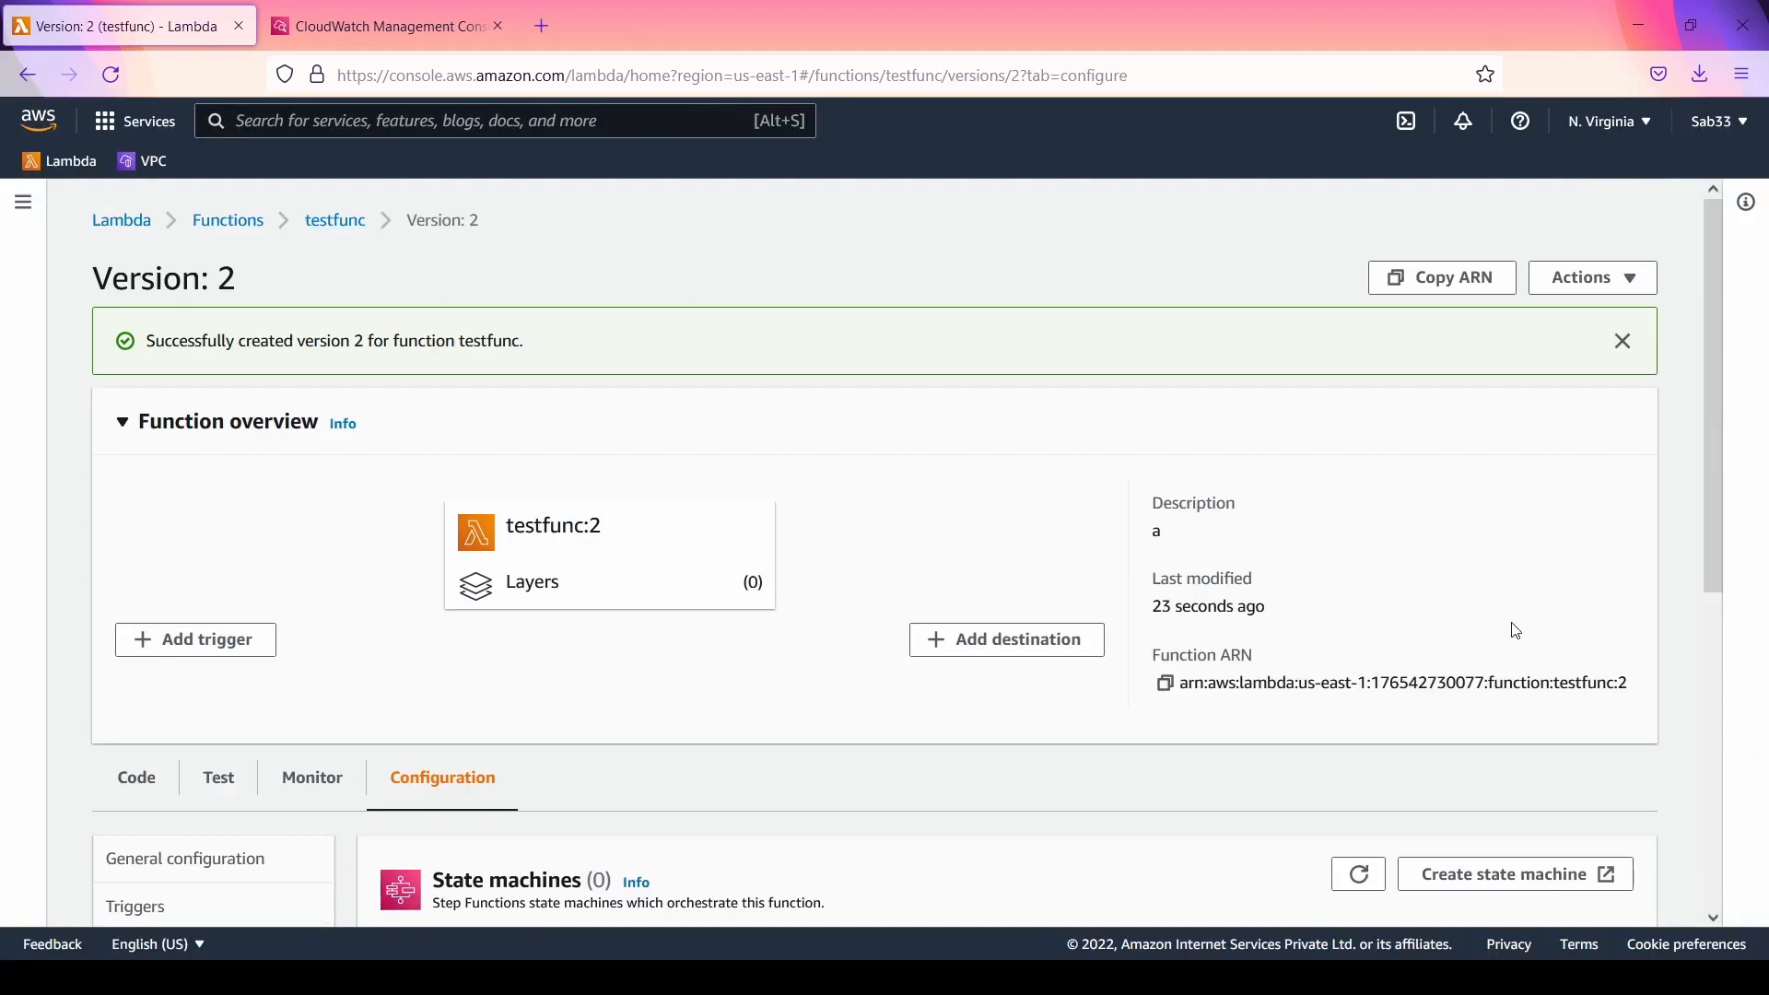
Step: Check the ARN of version 2, and return to the main testfunc function to view its published versions
{"action": "left_click_drag", "start_coordinate": [1632, 689], "coordinate": [1556, 677]}
{"action": "left_click", "coordinate": [351, 222]}
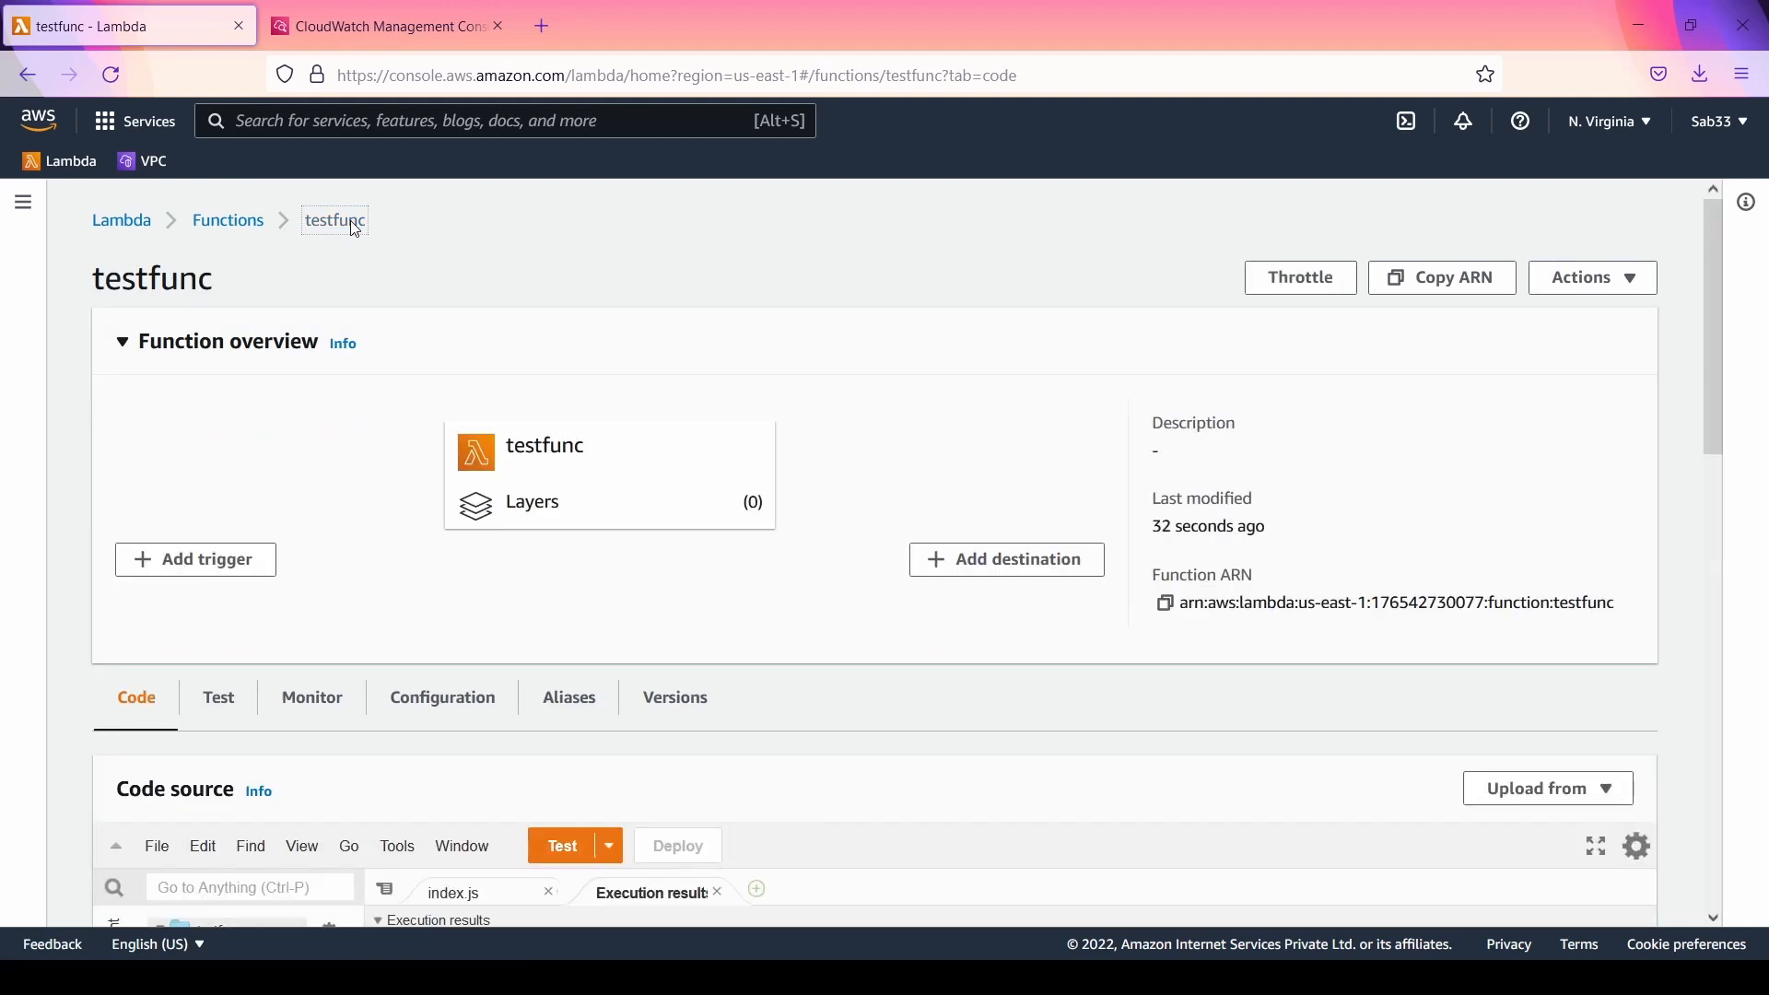
{"action": "left_click", "coordinate": [675, 702]}
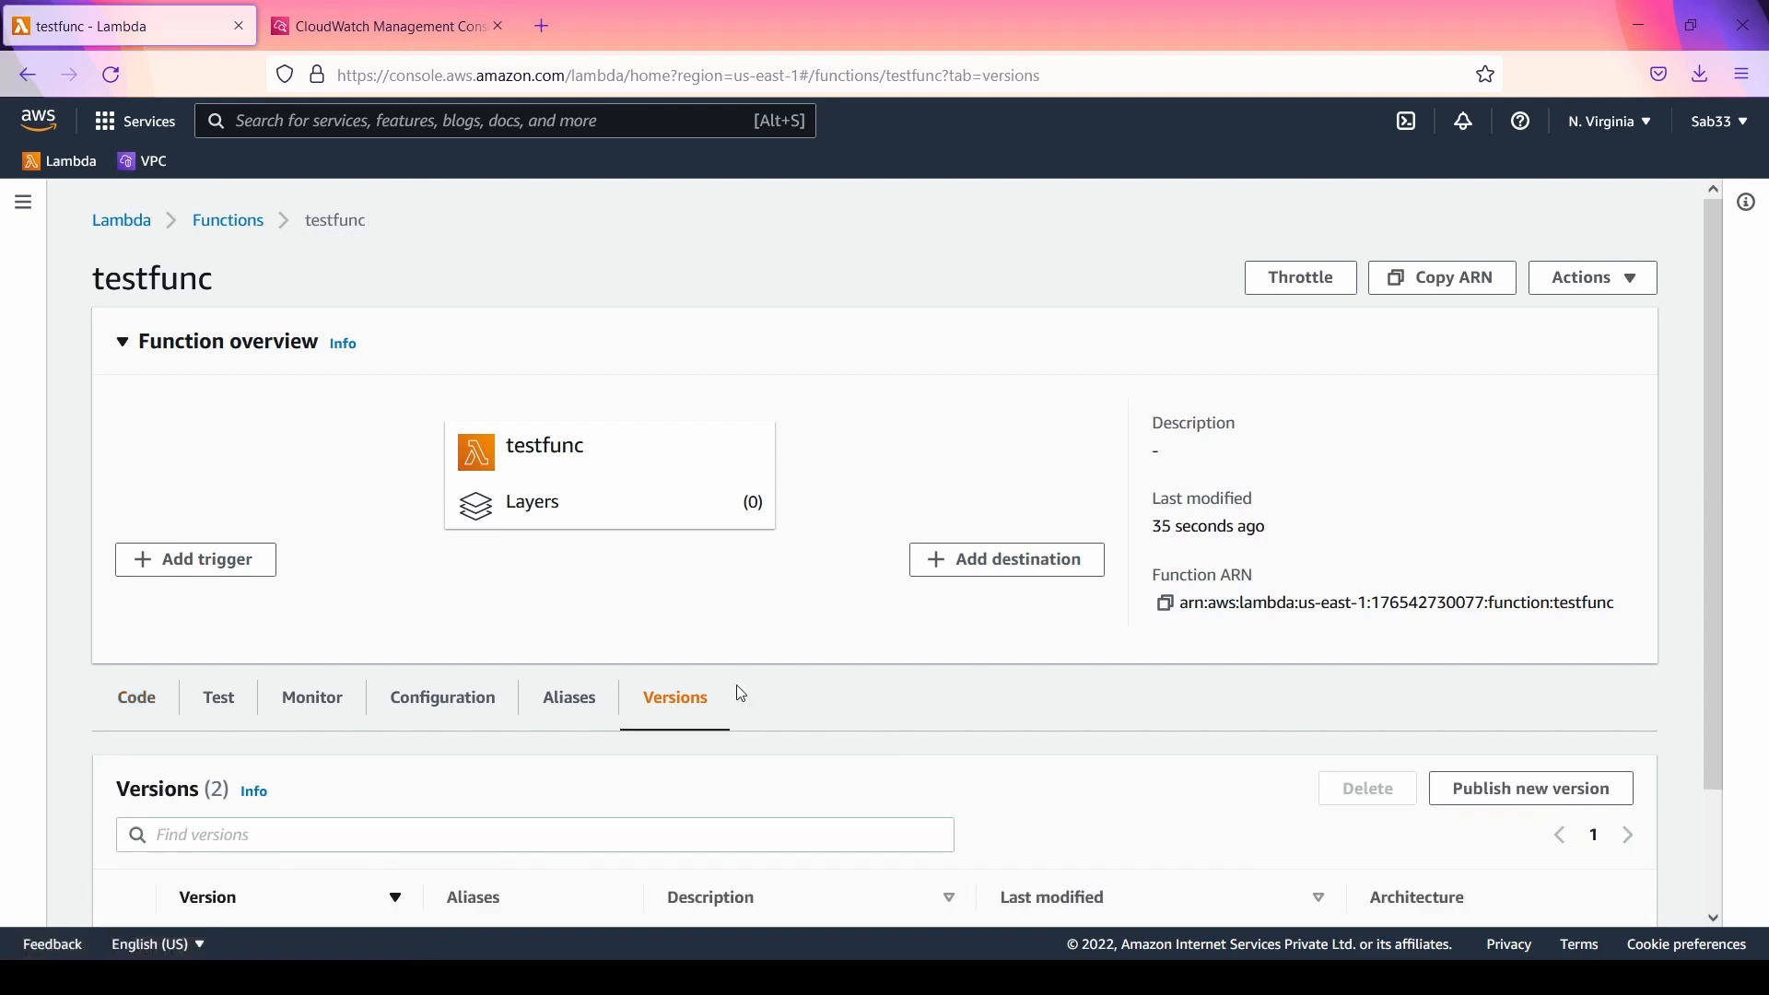
{"action": "scroll", "coordinate": [742, 693], "scroll_direction": "down", "scroll_amount": 2}
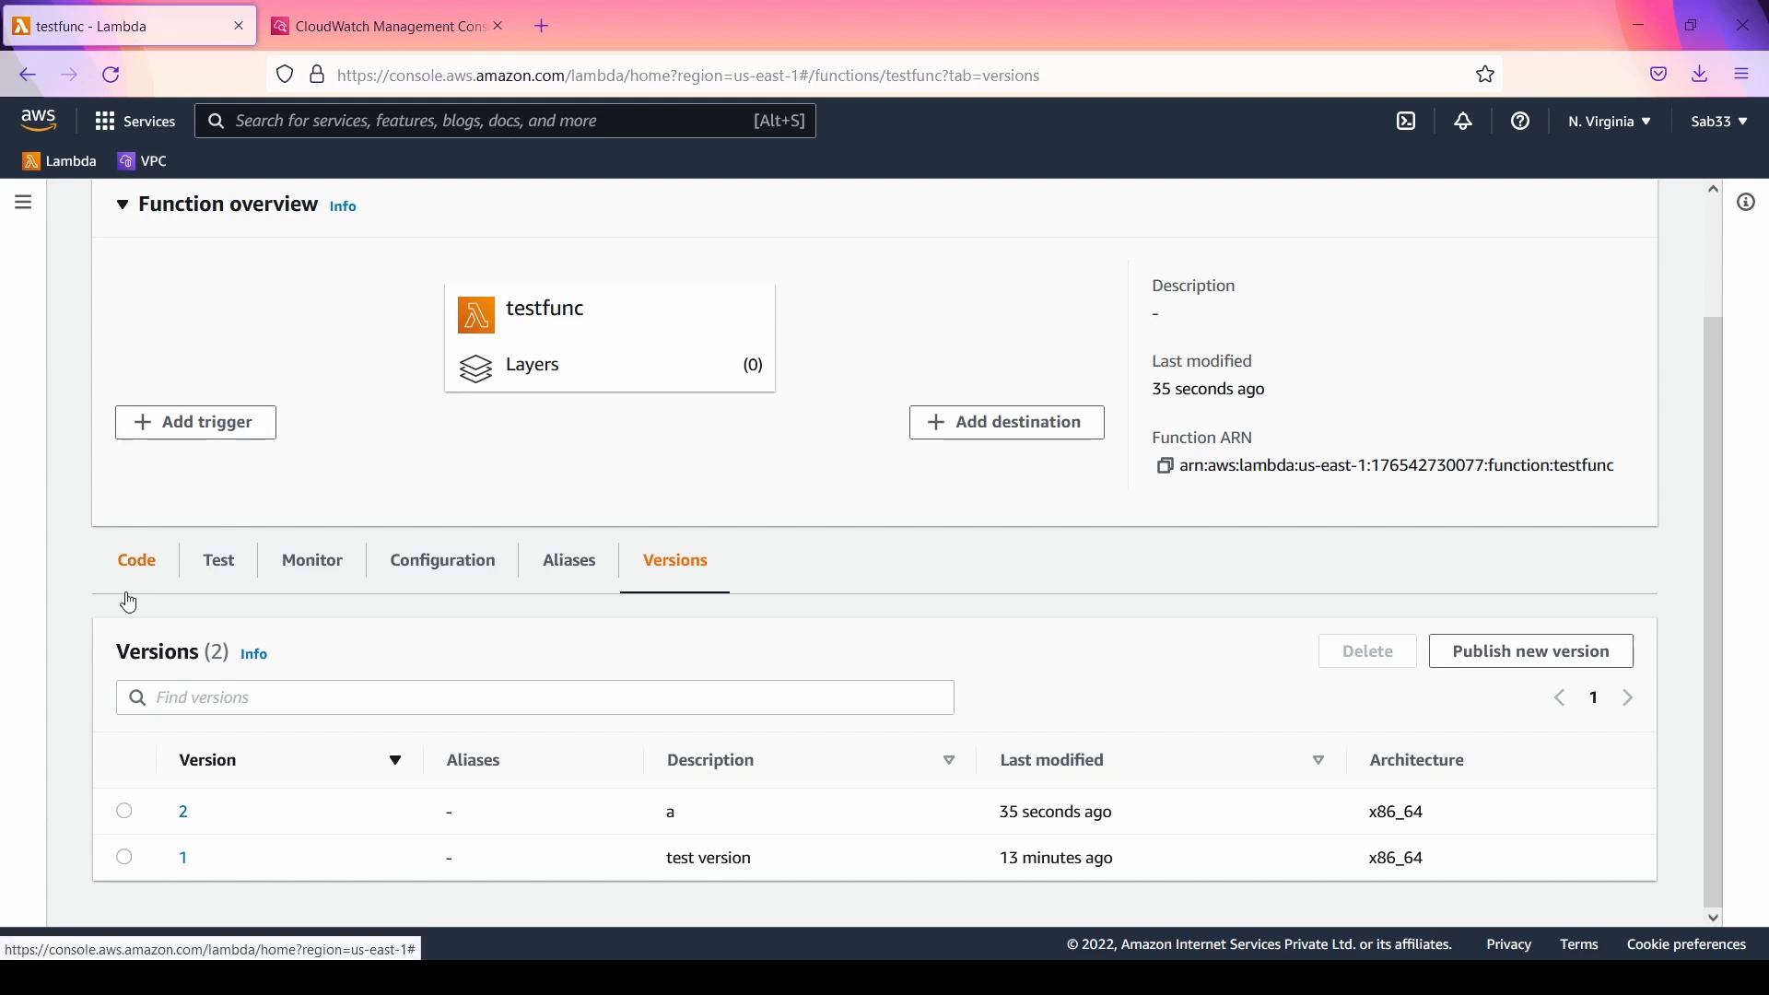
Step: Start creating an alias for testfunc with the name "aliastest", leaving the description empty
{"action": "left_click", "coordinate": [573, 564]}
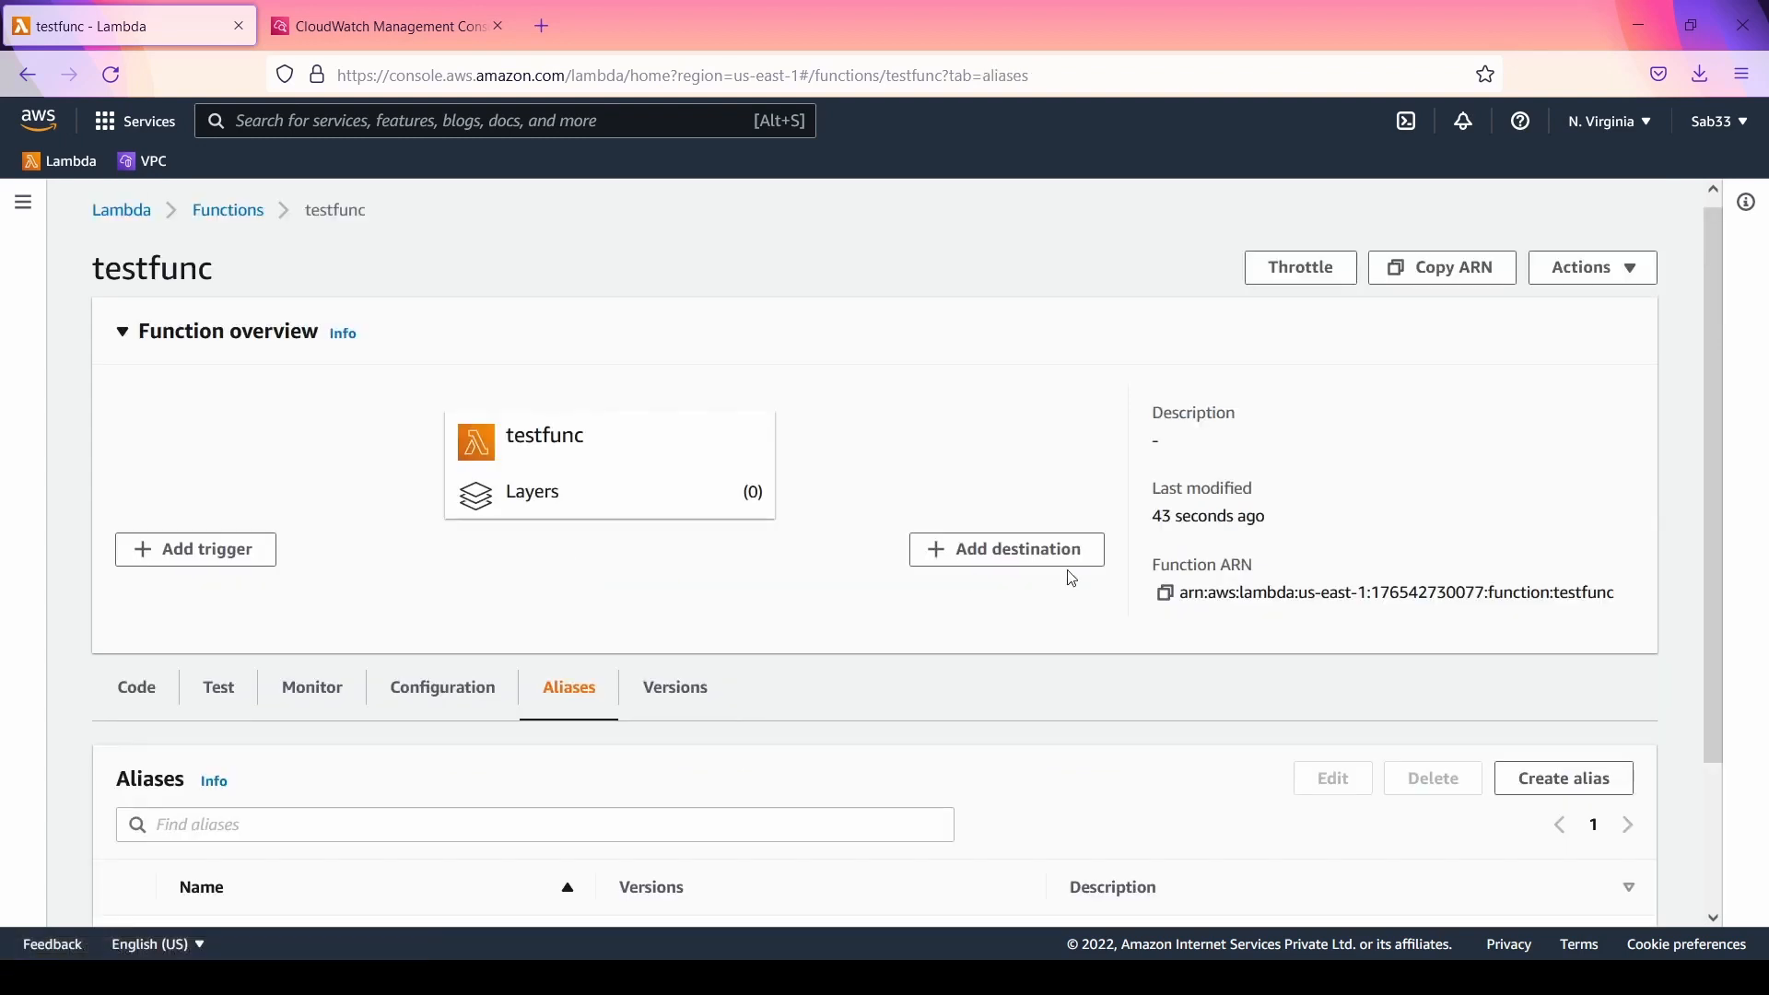
{"action": "scroll", "coordinate": [880, 575], "scroll_direction": "down", "scroll_amount": 2}
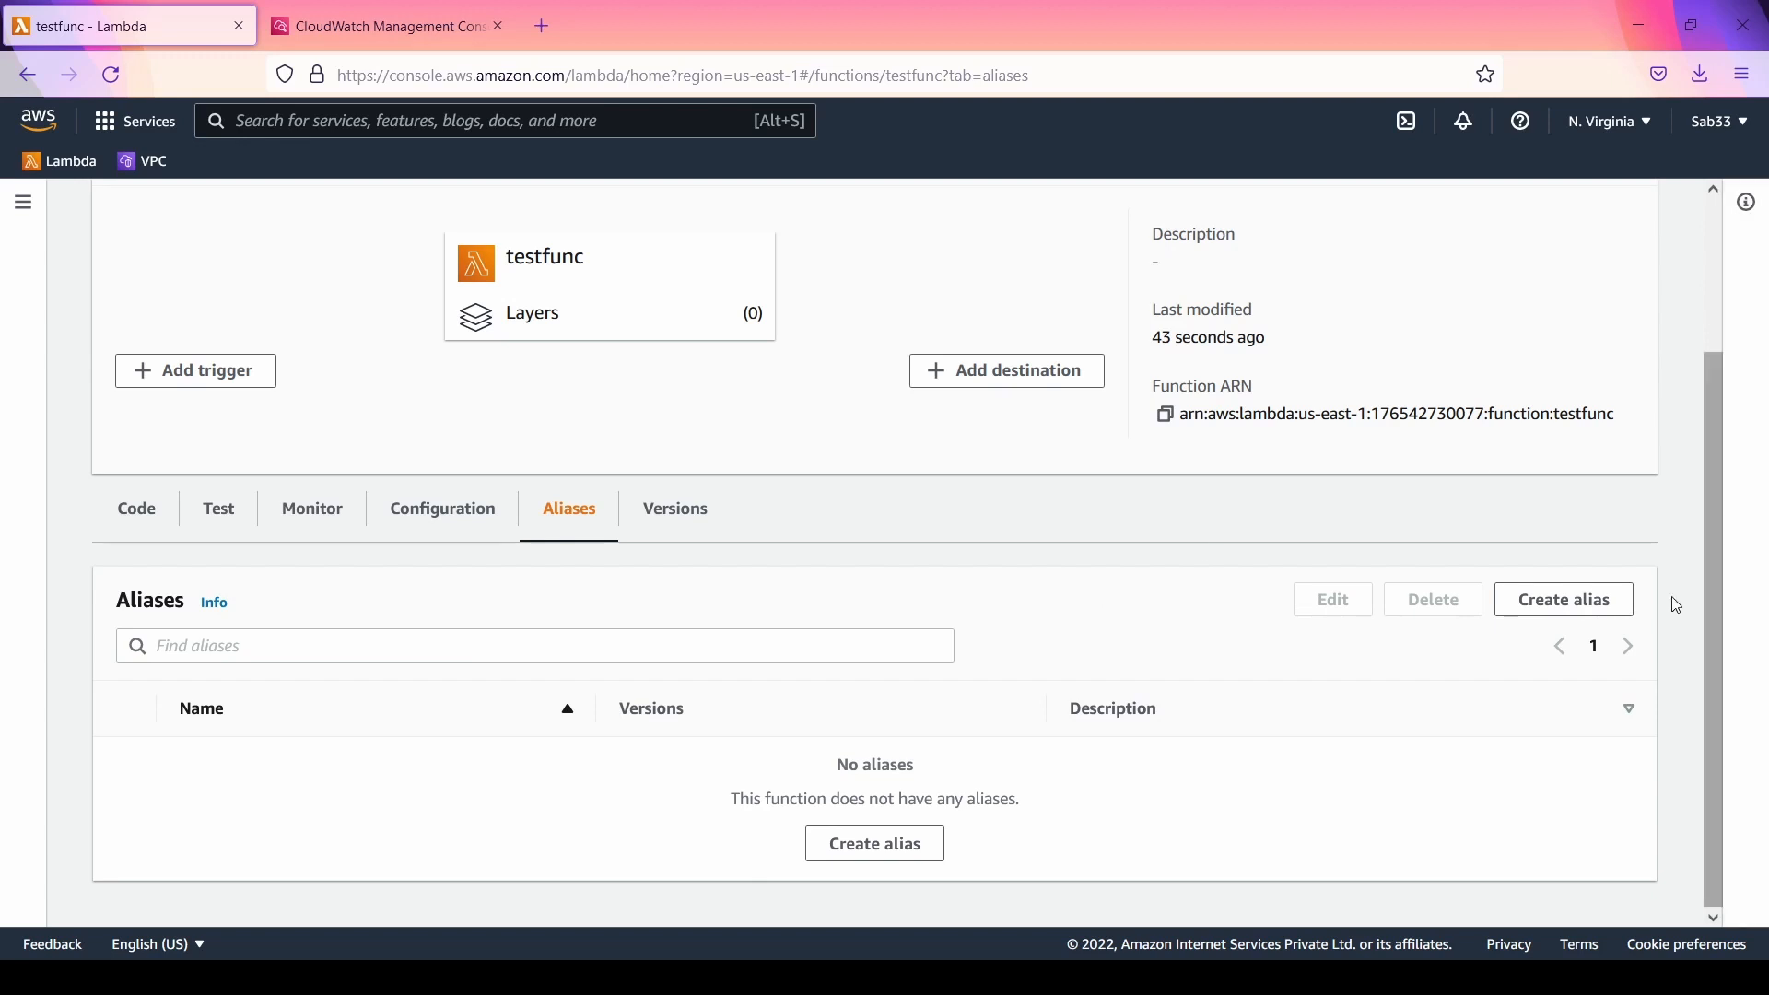
{"action": "left_click", "coordinate": [1585, 603]}
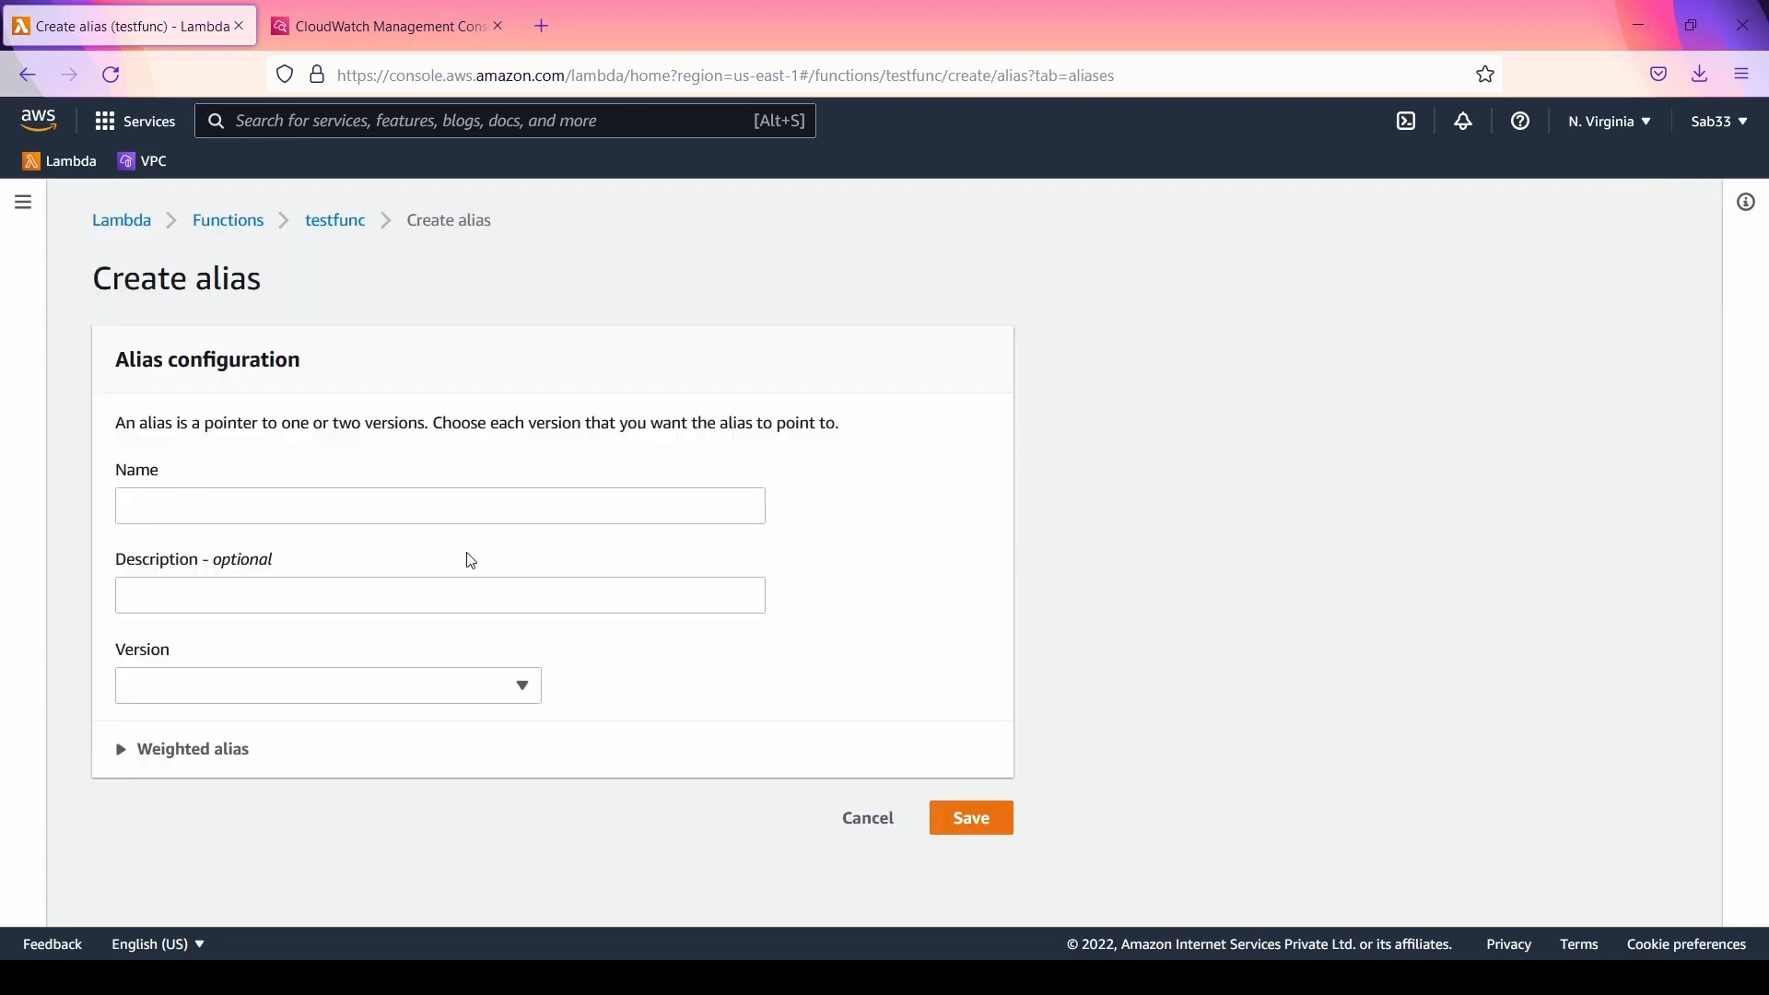
{"action": "left_click", "coordinate": [486, 494]}
{"action": "type", "text": "a"}
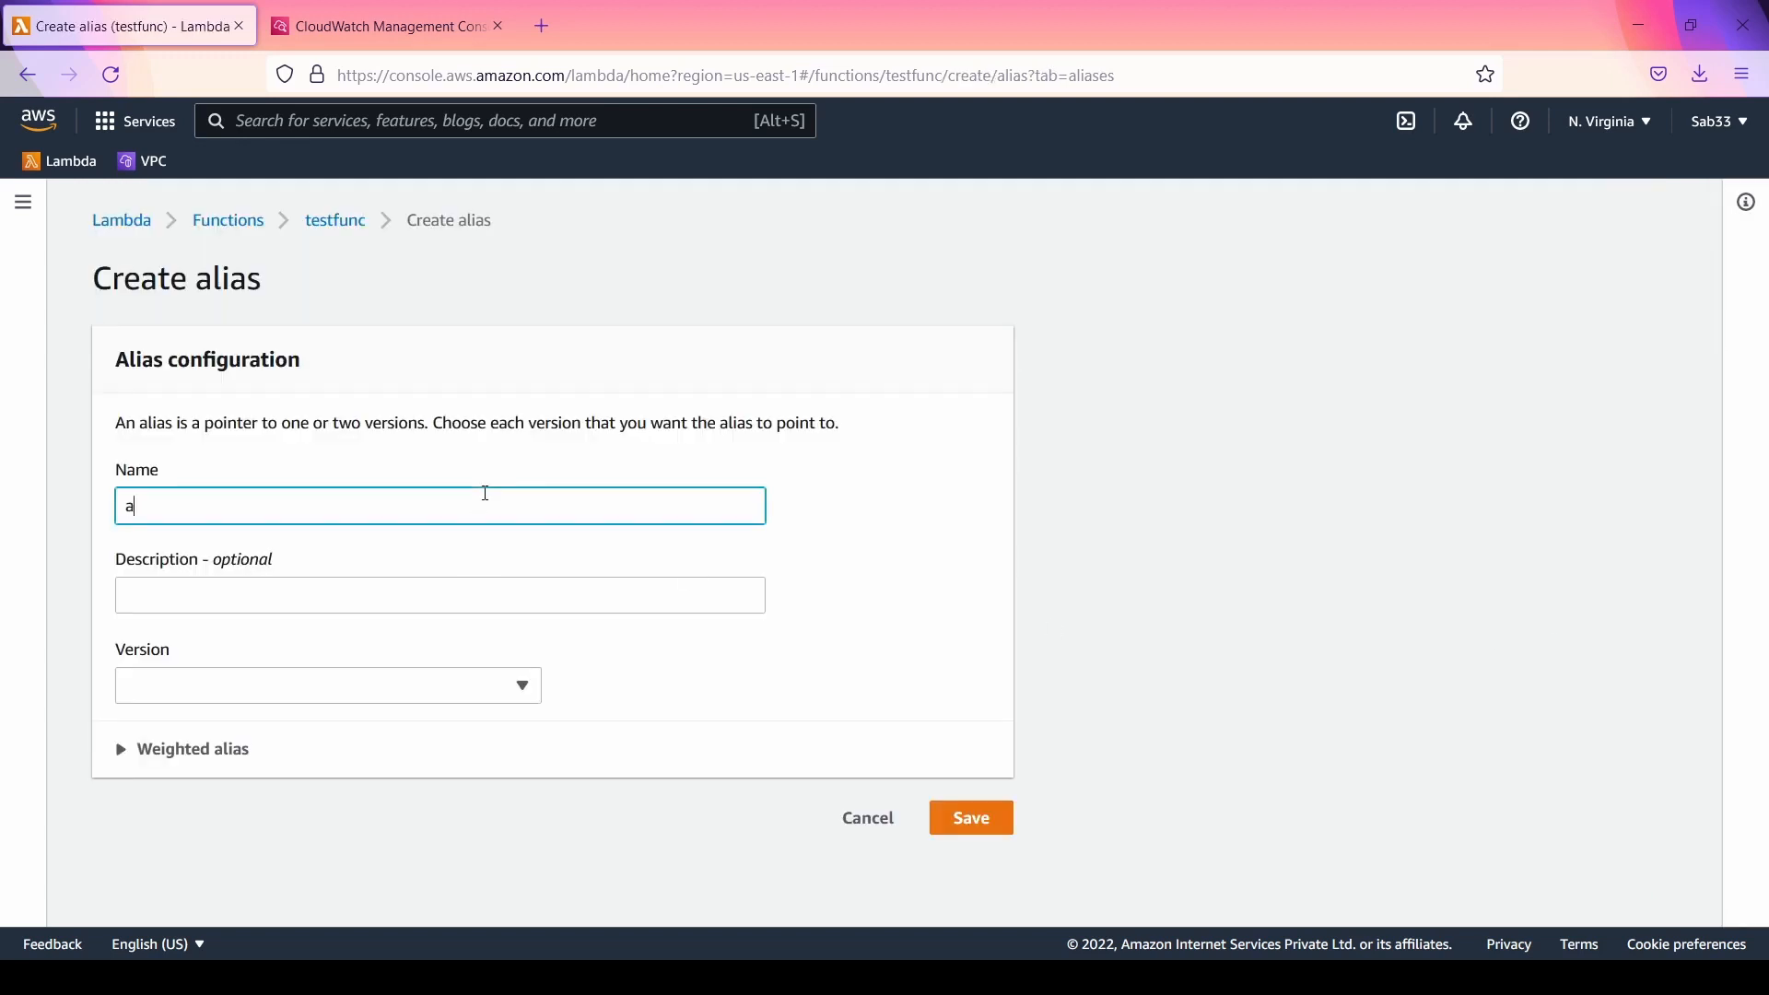
{"action": "type", "text": "liastest"}
{"action": "key", "text": "Tab"}
{"action": "key", "text": "Tab"}
Step: Look through the alias's version choices and weighted alias settings, and cancel the alias without saving
{"action": "left_click", "coordinate": [480, 694]}
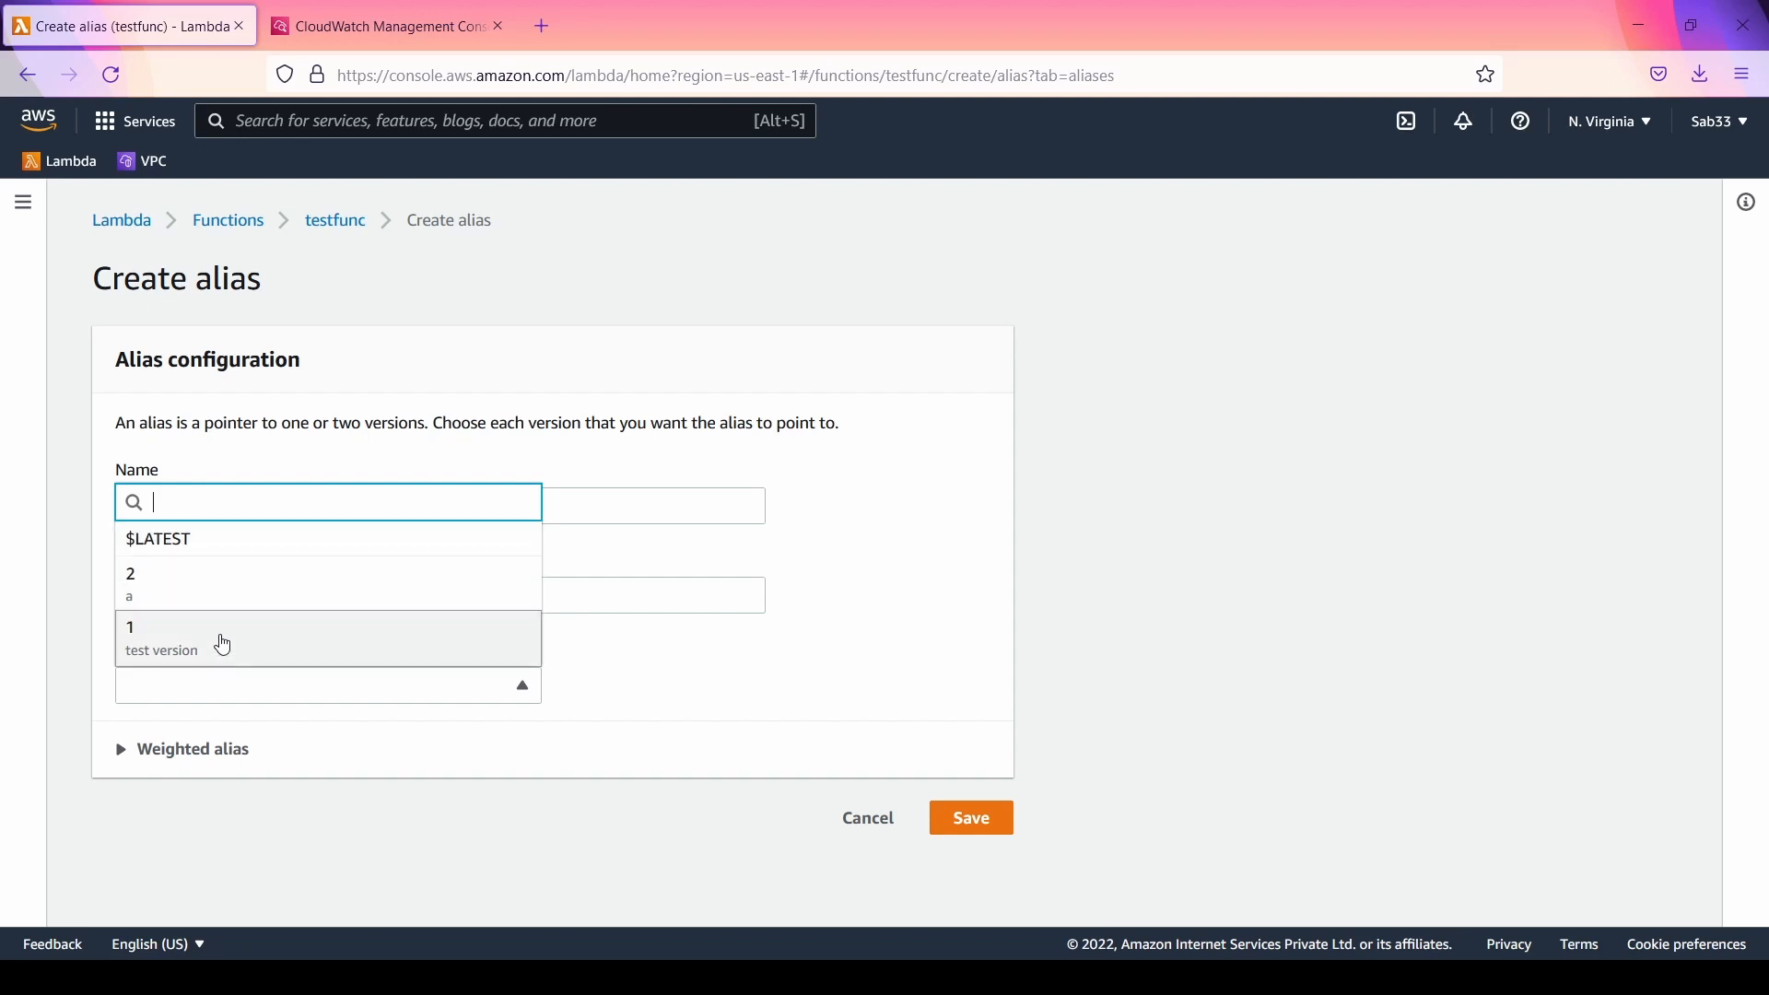
{"action": "left_click", "coordinate": [143, 754]}
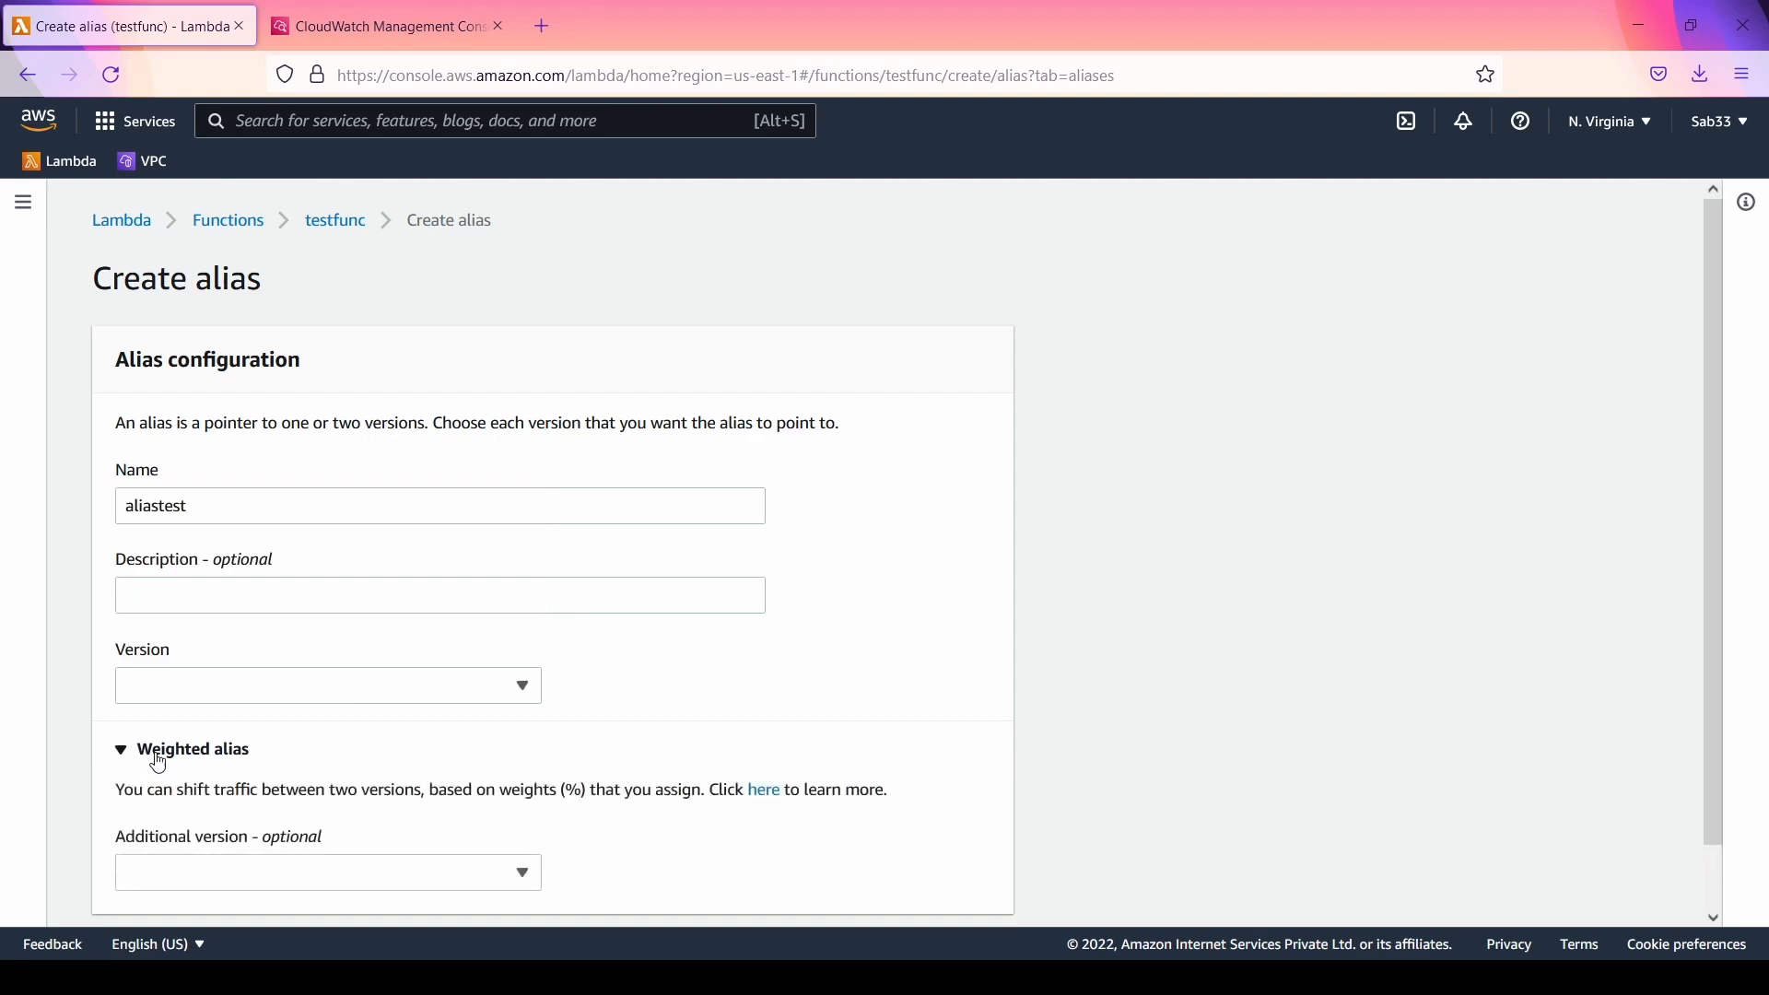
{"action": "scroll", "coordinate": [392, 774], "scroll_direction": "down", "scroll_amount": 1}
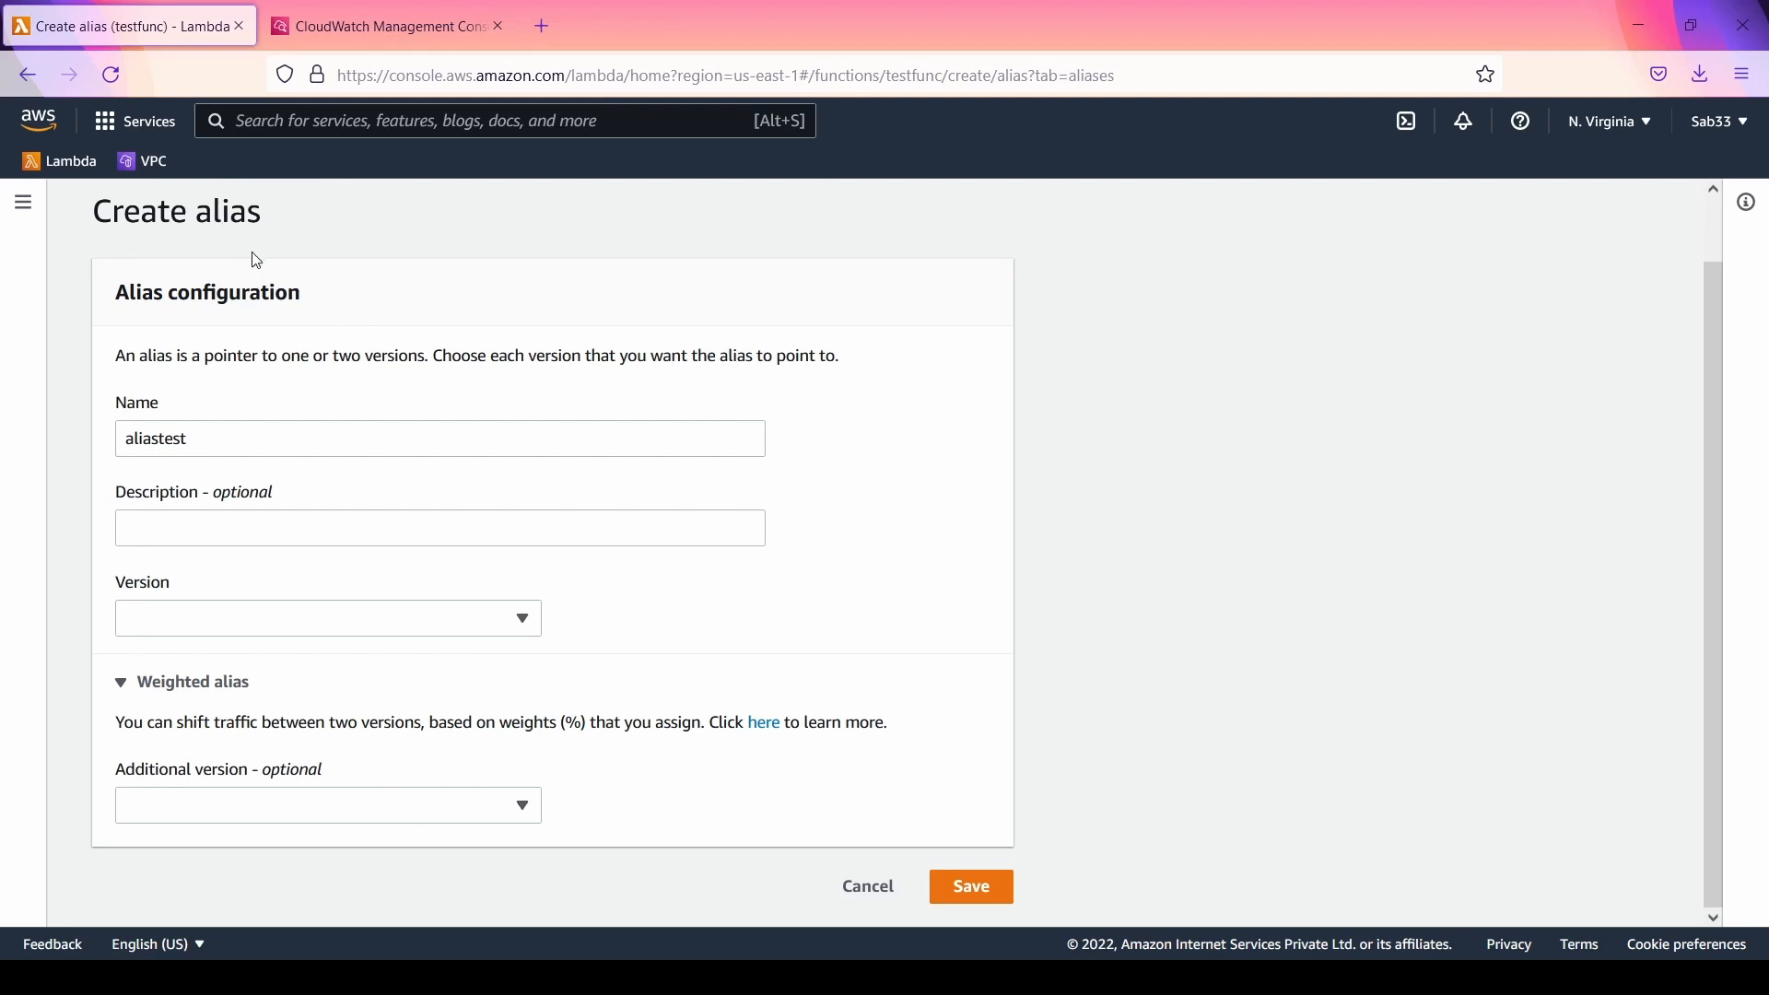
{"action": "left_click", "coordinate": [871, 896]}
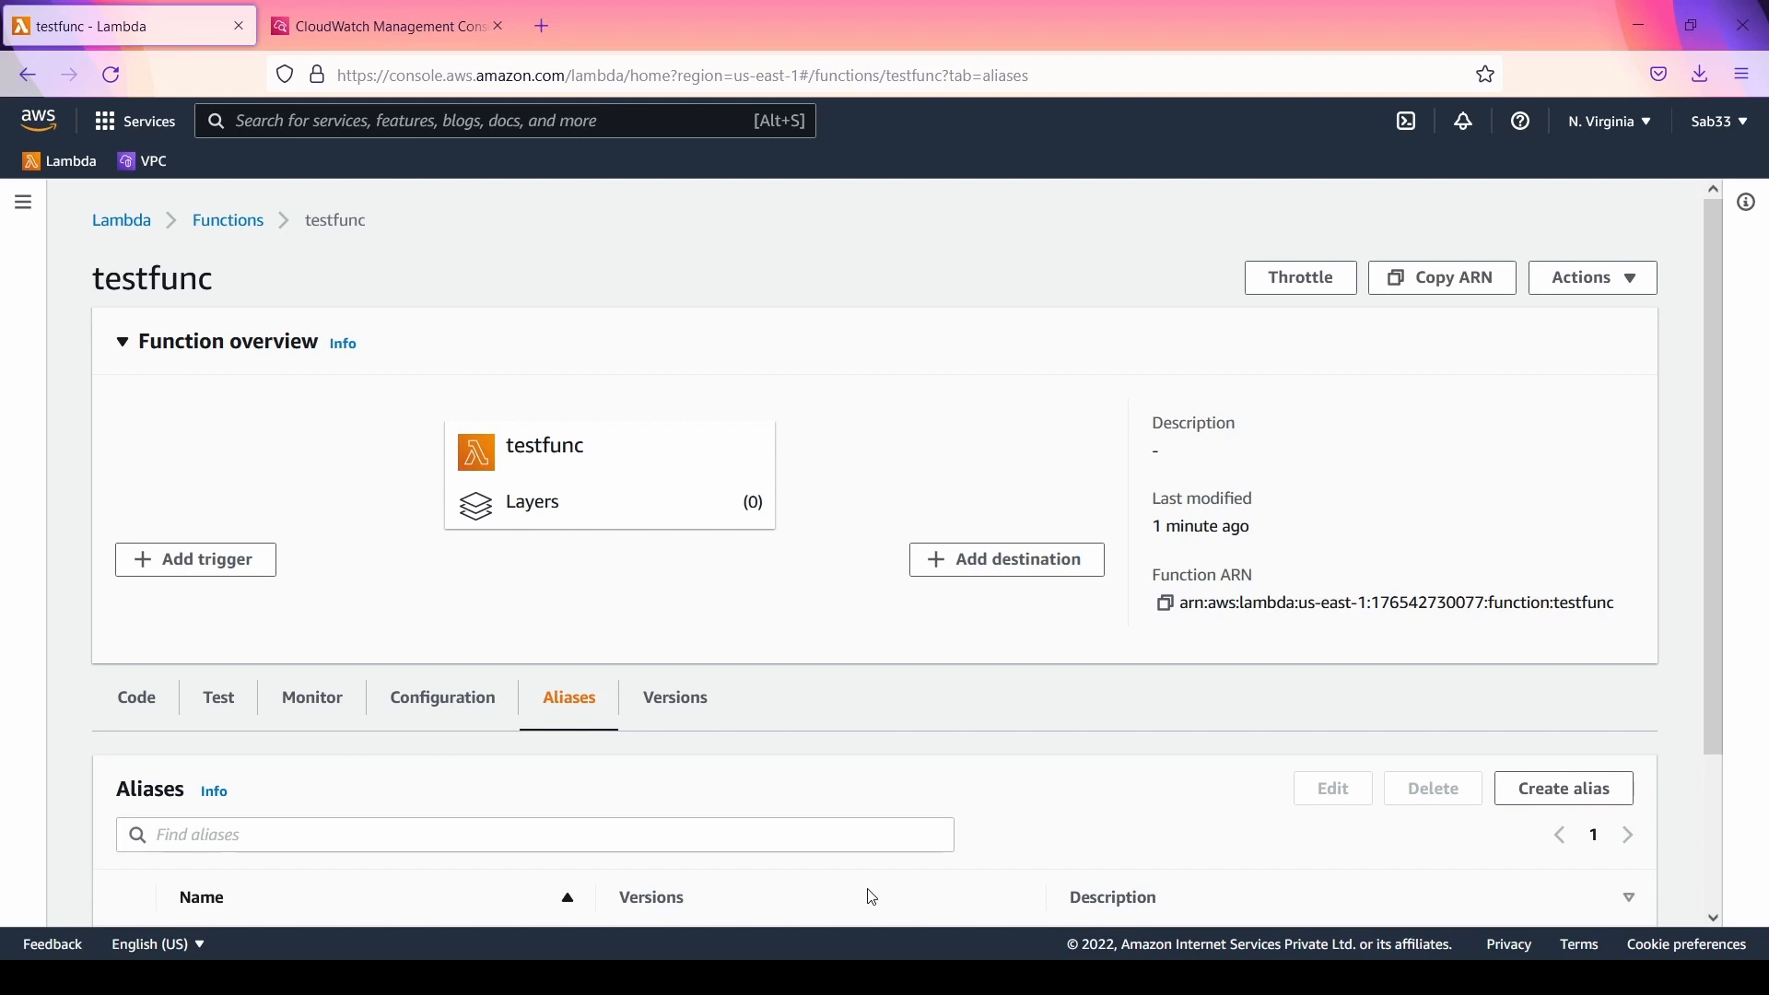
{"action": "scroll", "coordinate": [1133, 679], "scroll_direction": "down", "scroll_amount": 3}
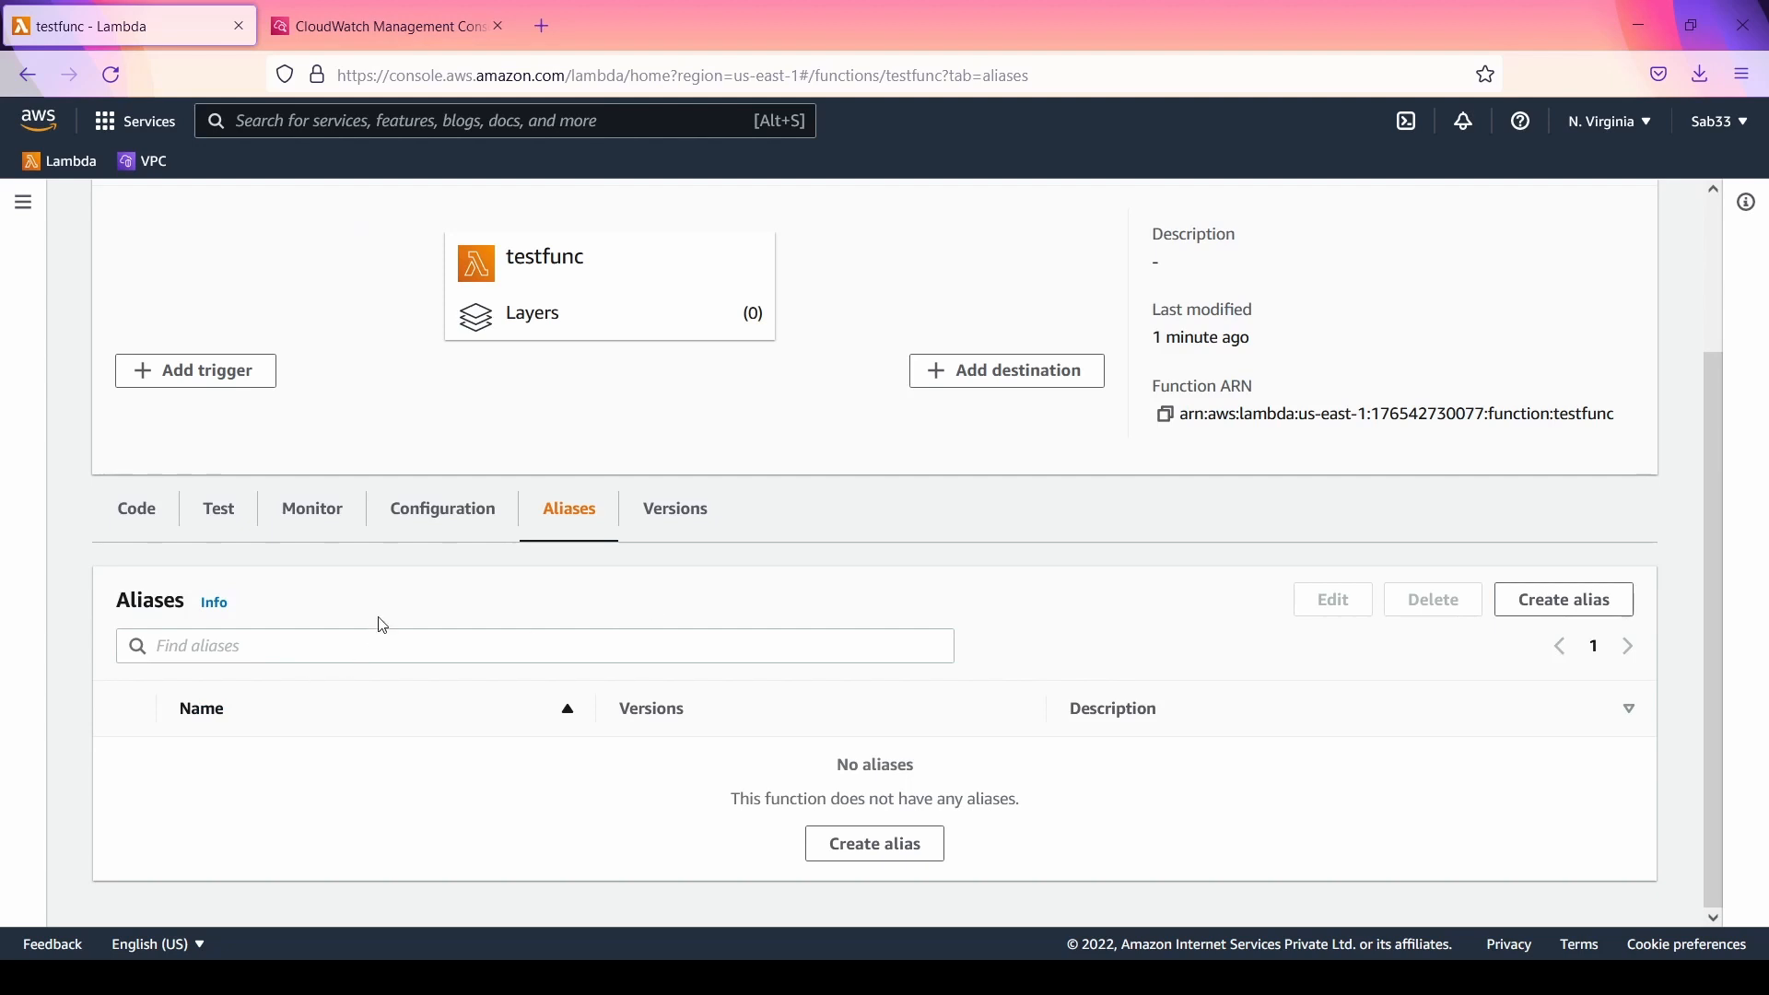
{"action": "scroll", "coordinate": [893, 500], "scroll_direction": "up", "scroll_amount": 3}
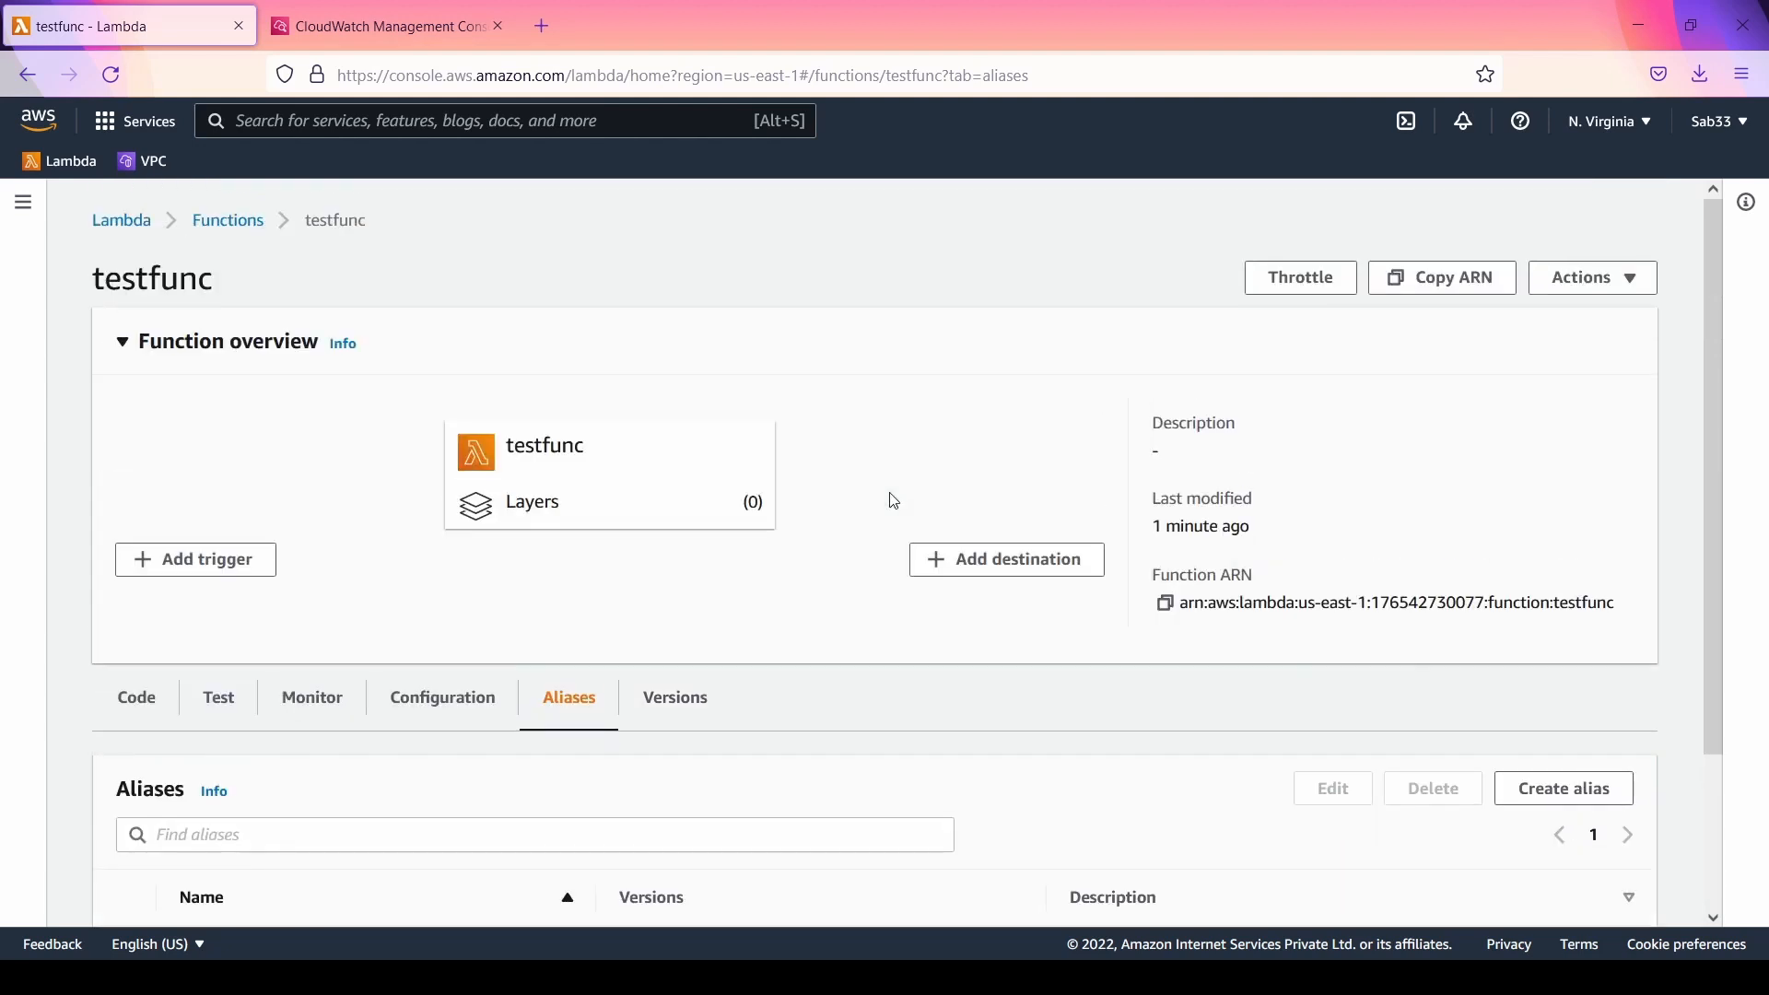